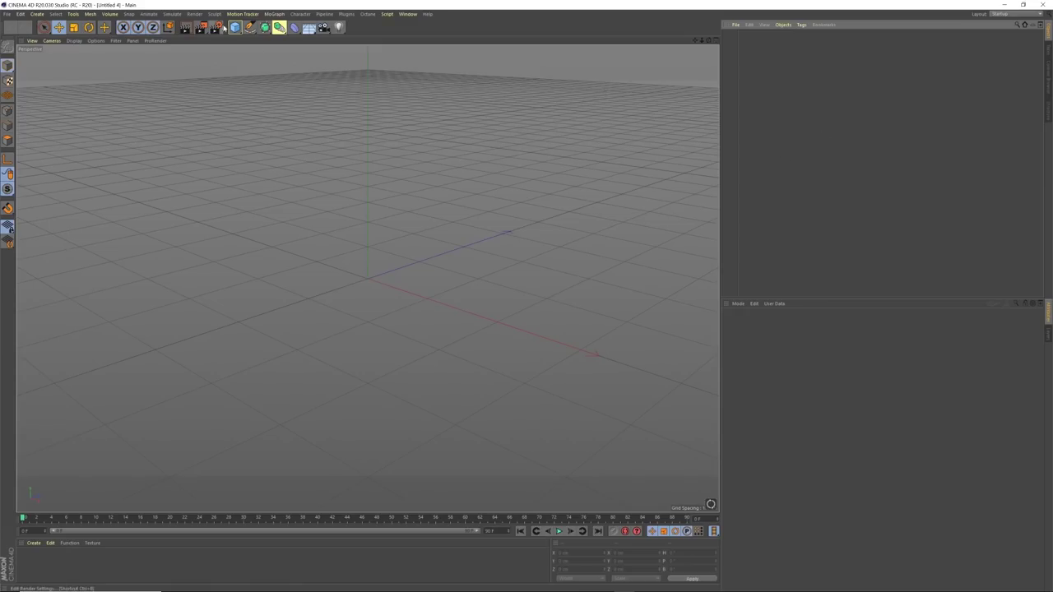
{"action": "left_click", "coordinate": [216, 27]}
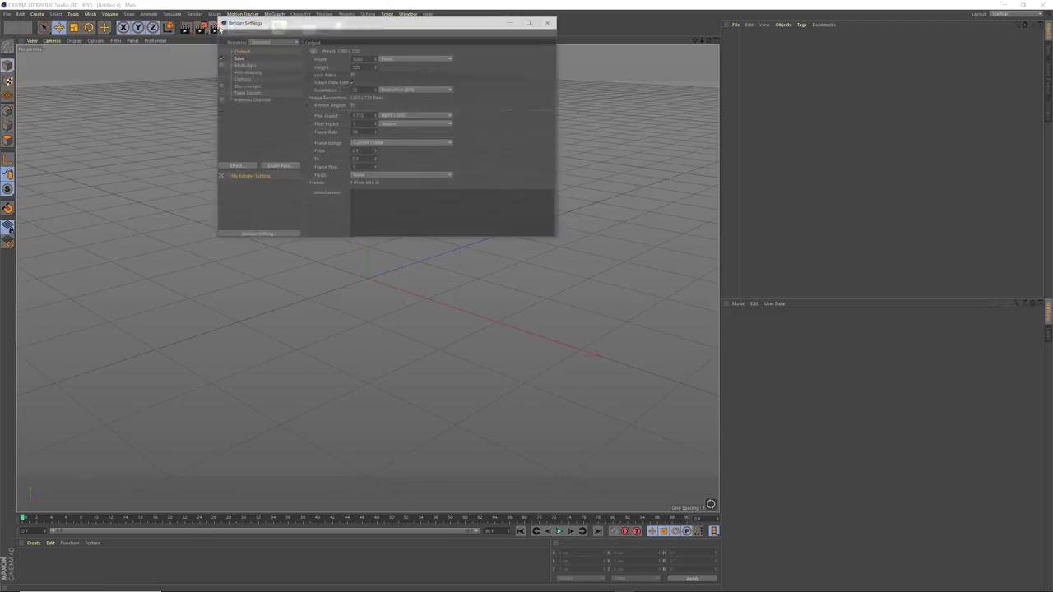
{"action": "left_click", "coordinate": [550, 22]}
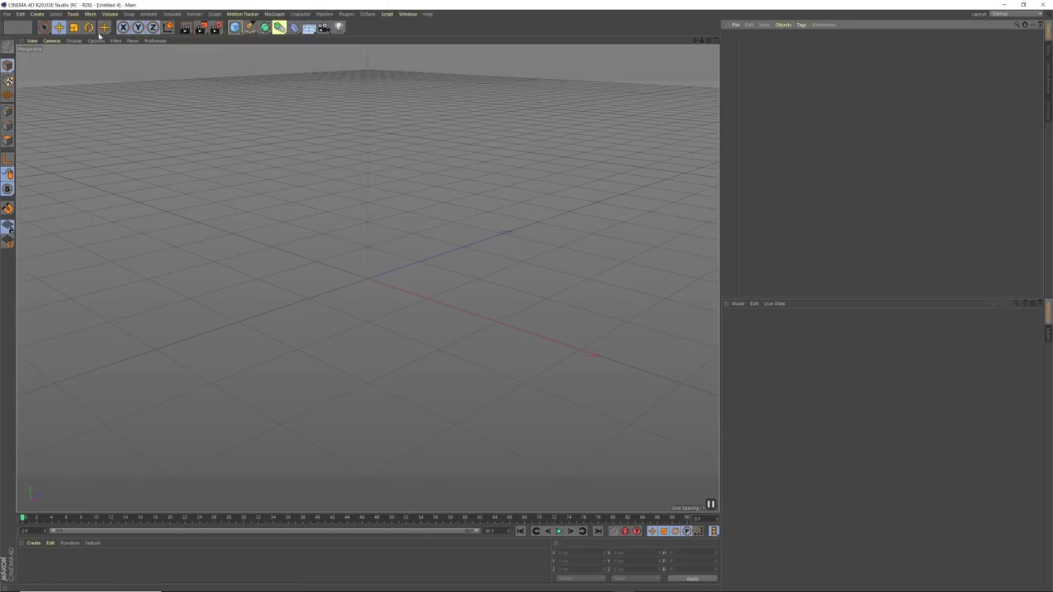
Step: Open the RUST_3d_Low1 FBX model from the Rust 3D folder in 3D_Assets > People, accepting the default import settings
{"action": "left_click", "coordinate": [19, 14]}
{"action": "mouse_move", "coordinate": [6, 14]}
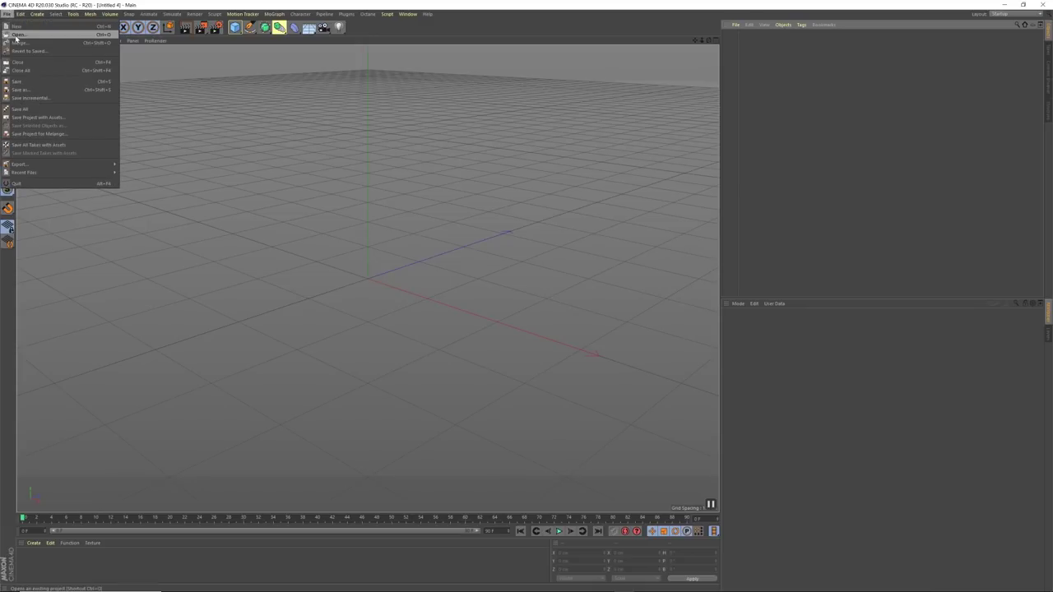
{"action": "left_click", "coordinate": [25, 33]}
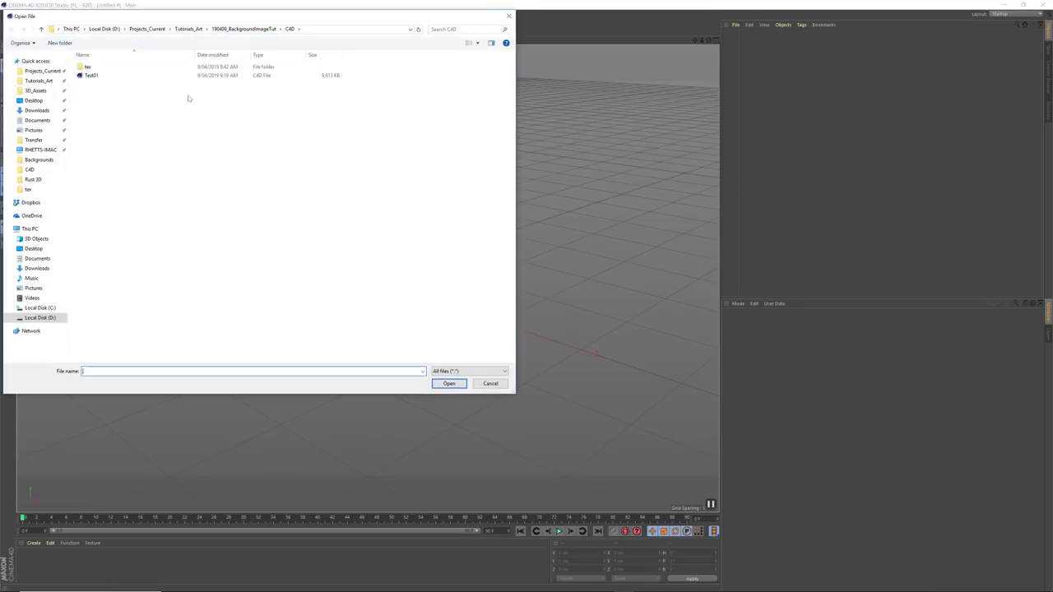
{"action": "left_click", "coordinate": [35, 90]}
{"action": "double_click", "coordinate": [92, 136]}
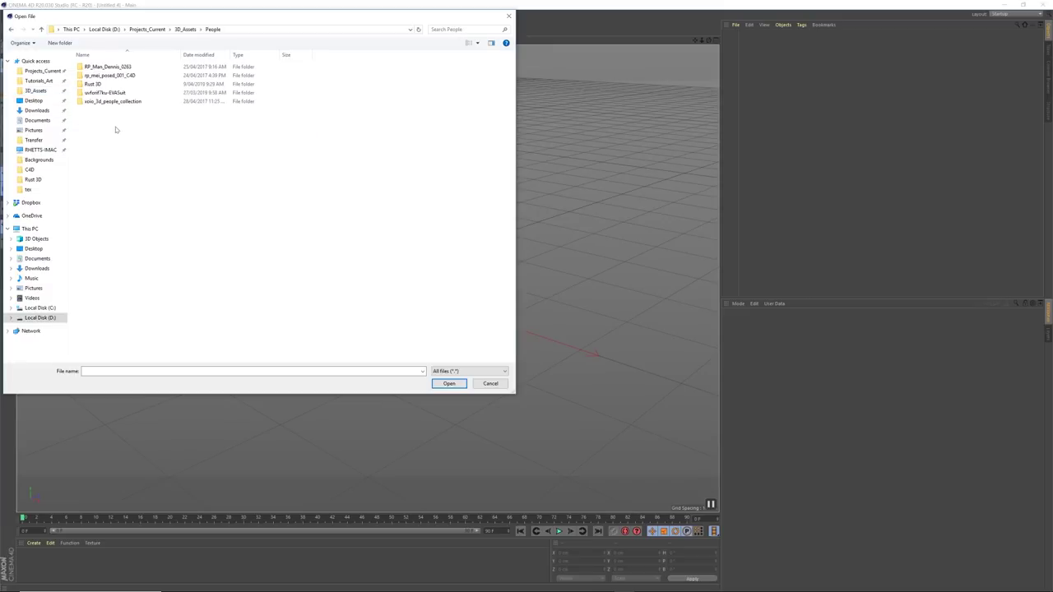
{"action": "left_click", "coordinate": [97, 84]}
{"action": "double_click", "coordinate": [98, 85]}
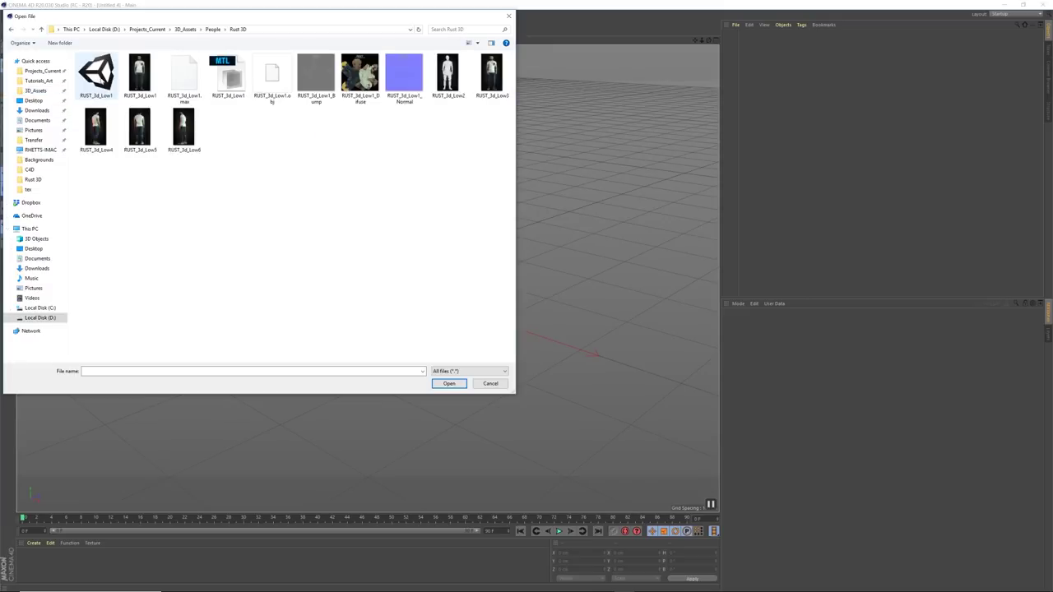
{"action": "left_click", "coordinate": [103, 82]}
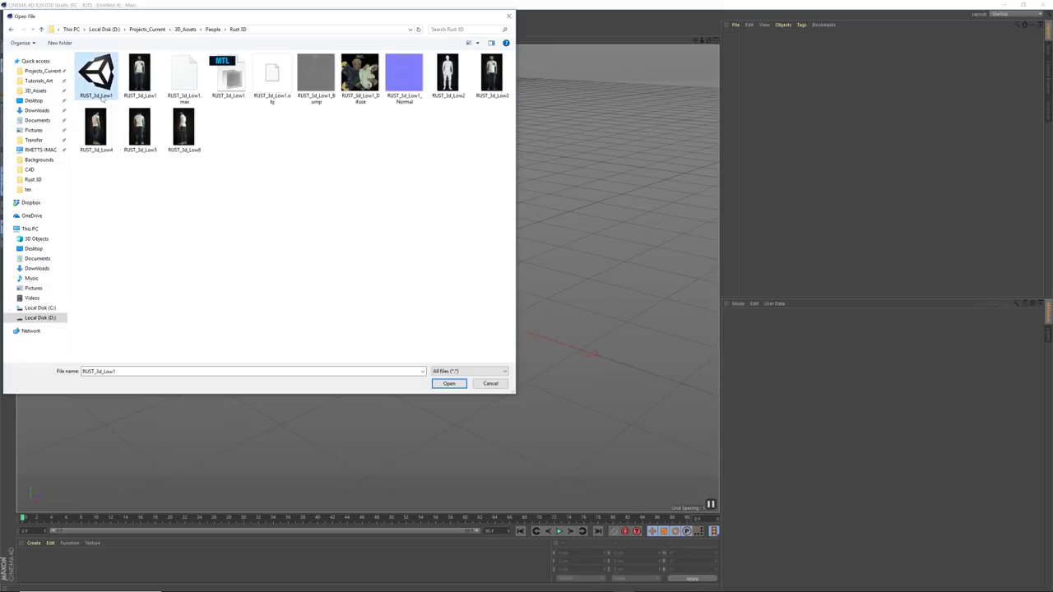
{"action": "left_click", "coordinate": [451, 384]}
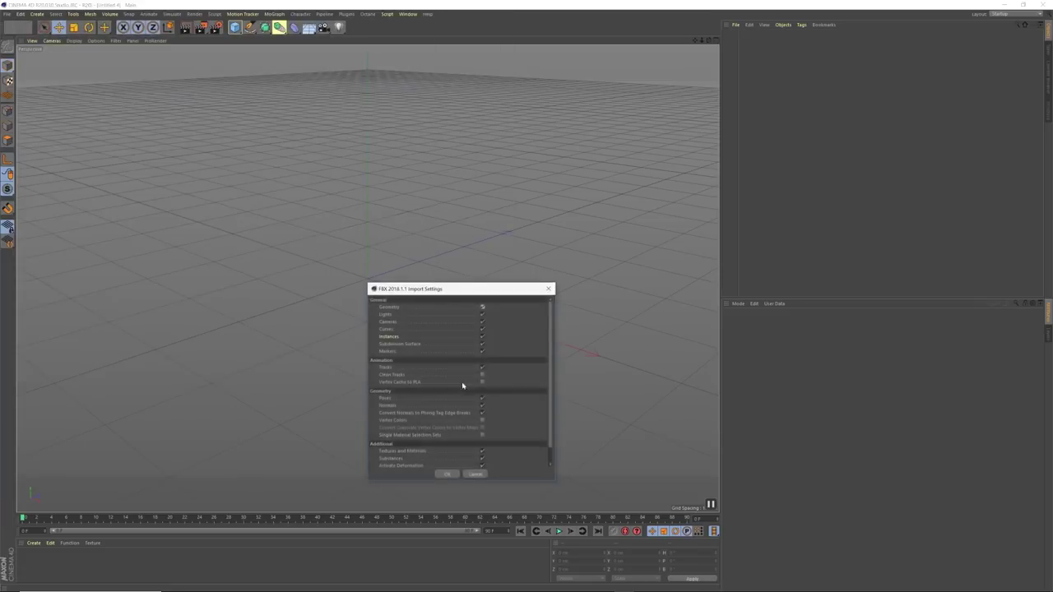
{"action": "left_click", "coordinate": [450, 474]}
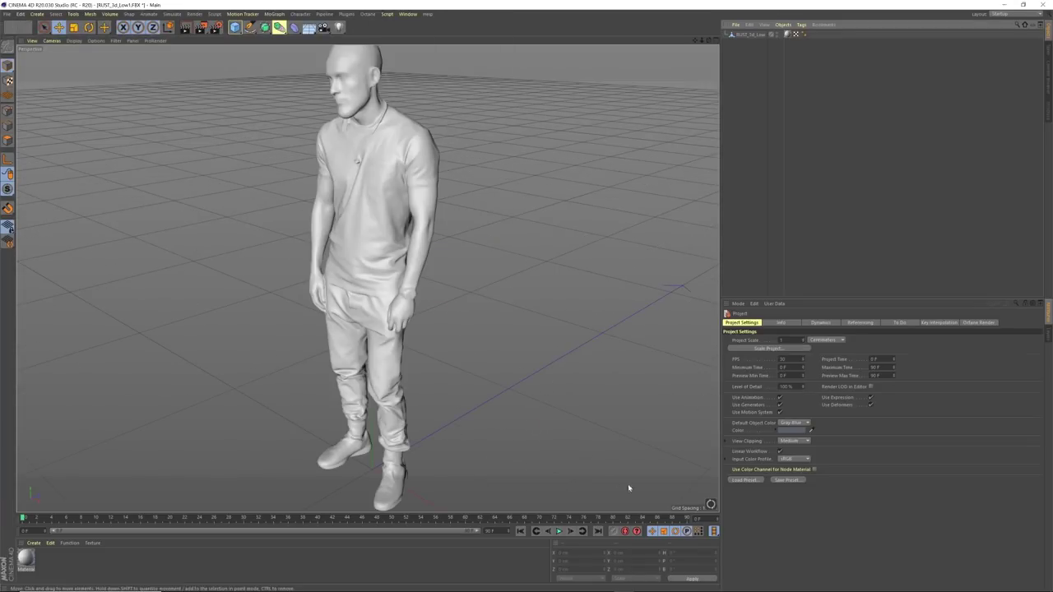
Step: Switch to Chrome, look over the scanned figure's article and its 3d scan man Free Gumroad page, and return to Cinema 4D
{"action": "mouse_move", "coordinate": [562, 591]}
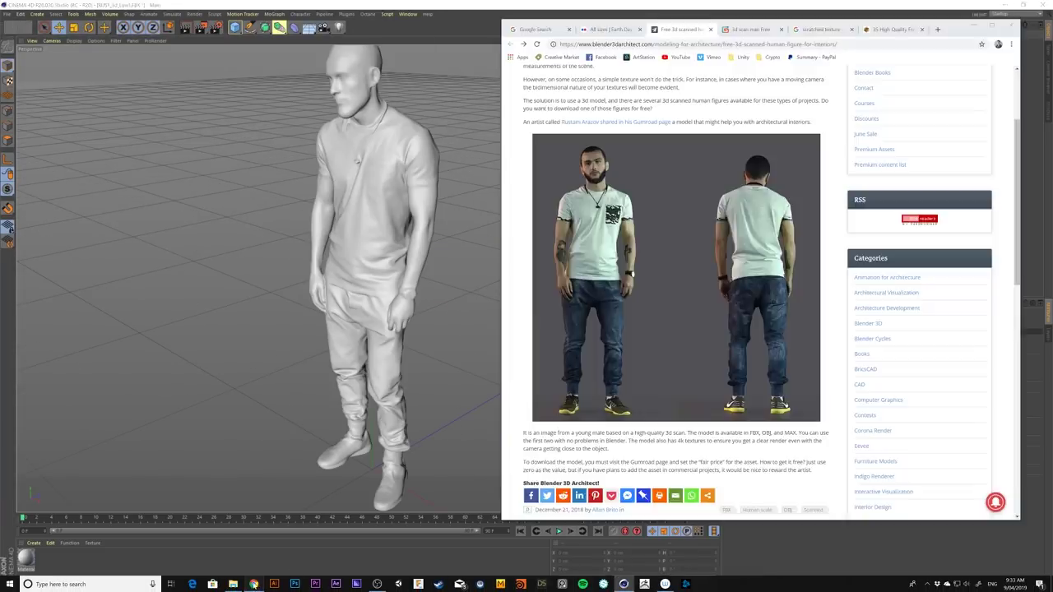
{"action": "left_click", "coordinate": [253, 584]}
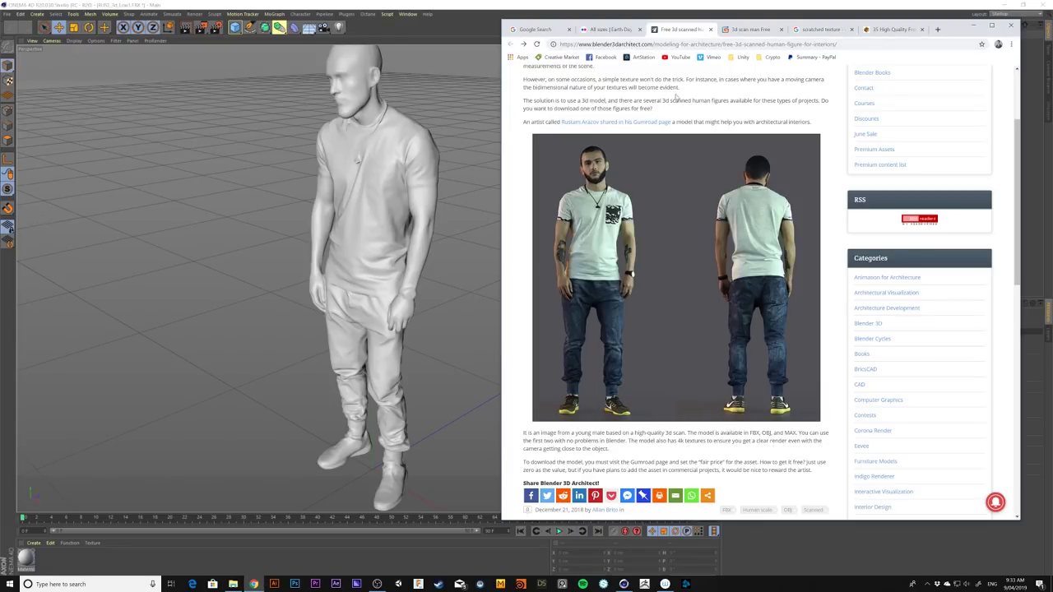
{"action": "mouse_move", "coordinate": [1018, 146]}
{"action": "left_mouse_down"}
{"action": "mouse_move", "coordinate": [1017, 131]}
{"action": "mouse_move", "coordinate": [1017, 152]}
{"action": "mouse_move", "coordinate": [1017, 143]}
{"action": "left_mouse_up"}
{"action": "left_click", "coordinate": [750, 30]}
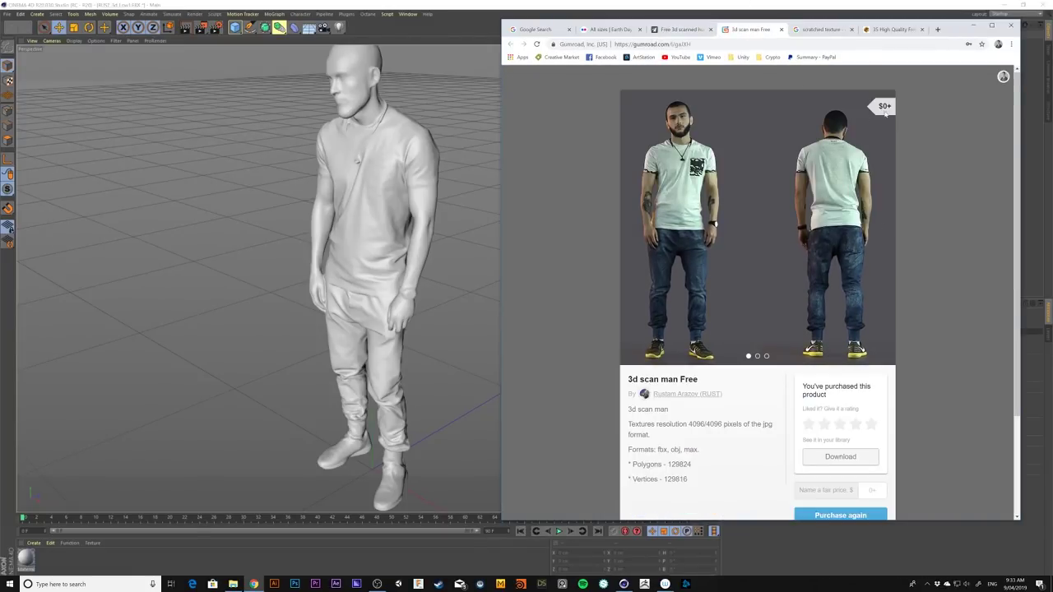
{"action": "mouse_move", "coordinate": [1017, 119]}
{"action": "left_mouse_down"}
{"action": "mouse_move", "coordinate": [1017, 147]}
{"action": "mouse_move", "coordinate": [1014, 122]}
{"action": "left_mouse_up"}
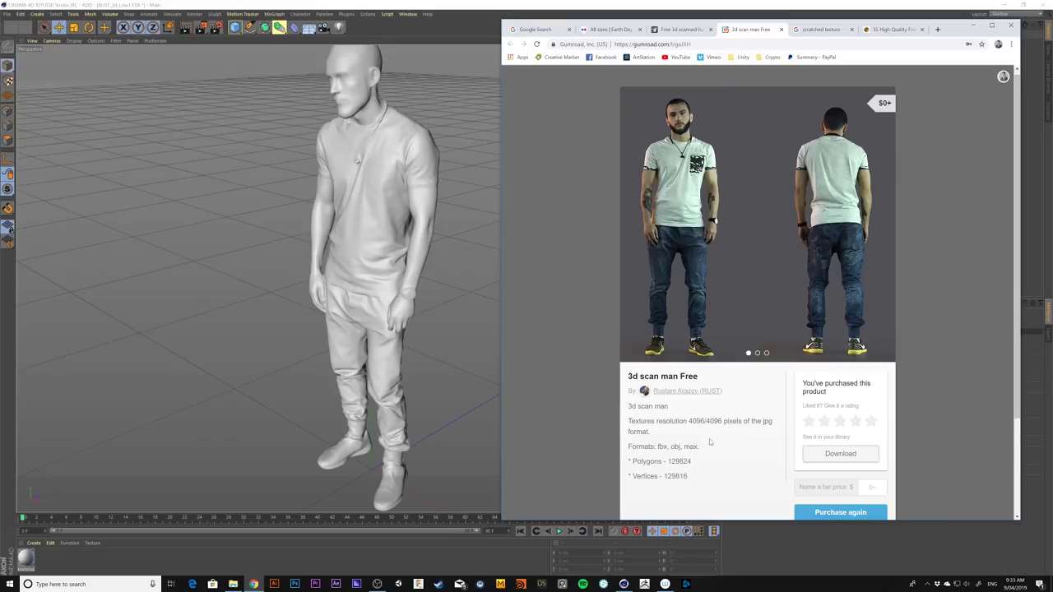
{"action": "left_click", "coordinate": [492, 559]}
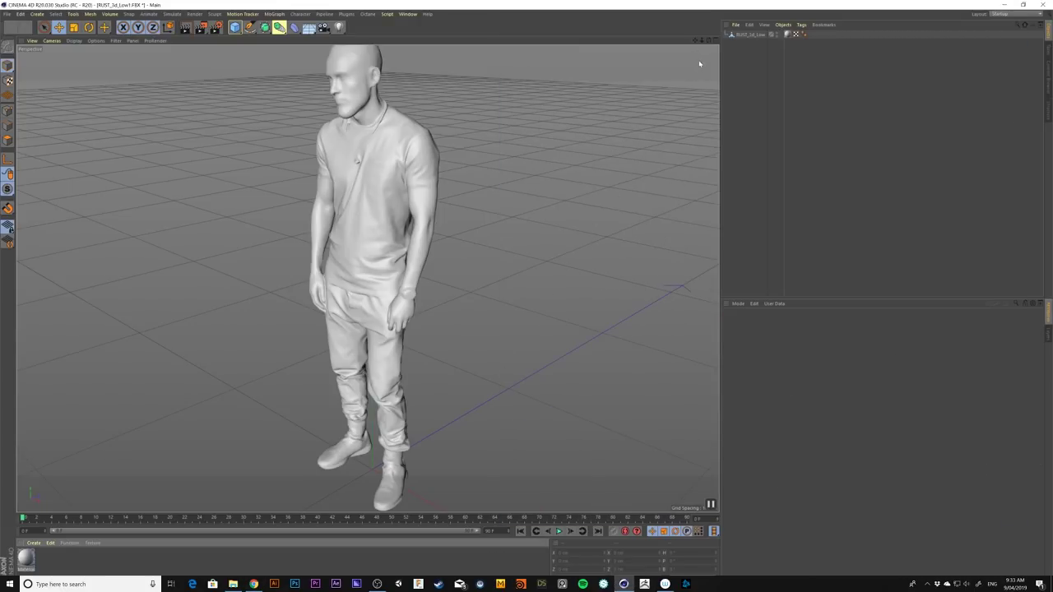
Step: Delete the imported material and remove its leftover texture tag from the RUST_3d_Low object
{"action": "left_click_drag", "start_coordinate": [702, 41], "coordinate": [699, 96]}
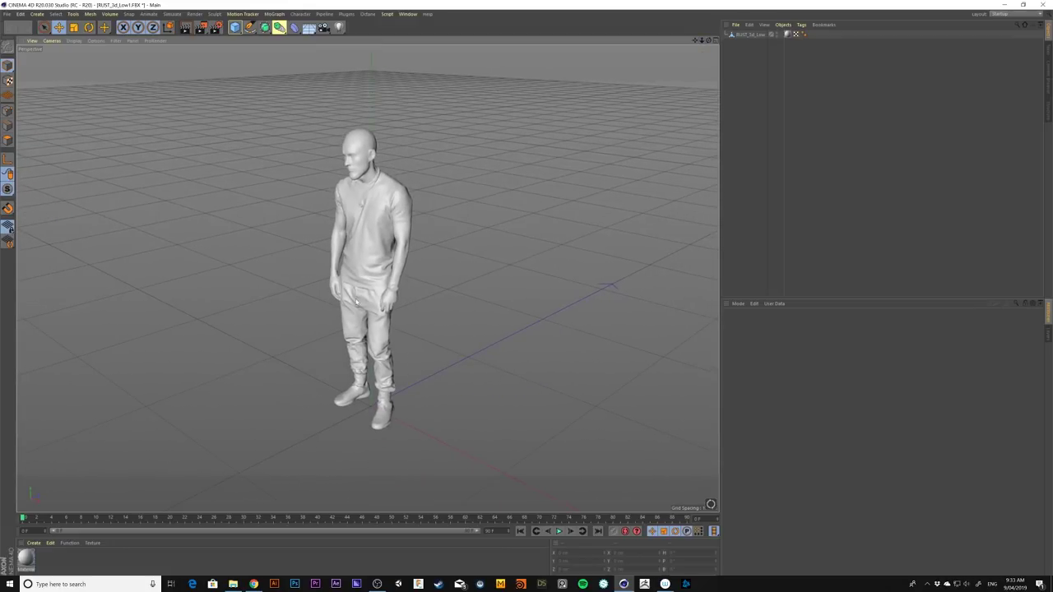
{"action": "left_click_drag", "start_coordinate": [374, 317], "coordinate": [424, 299], "text": "alt"}
{"action": "left_click", "coordinate": [116, 582]}
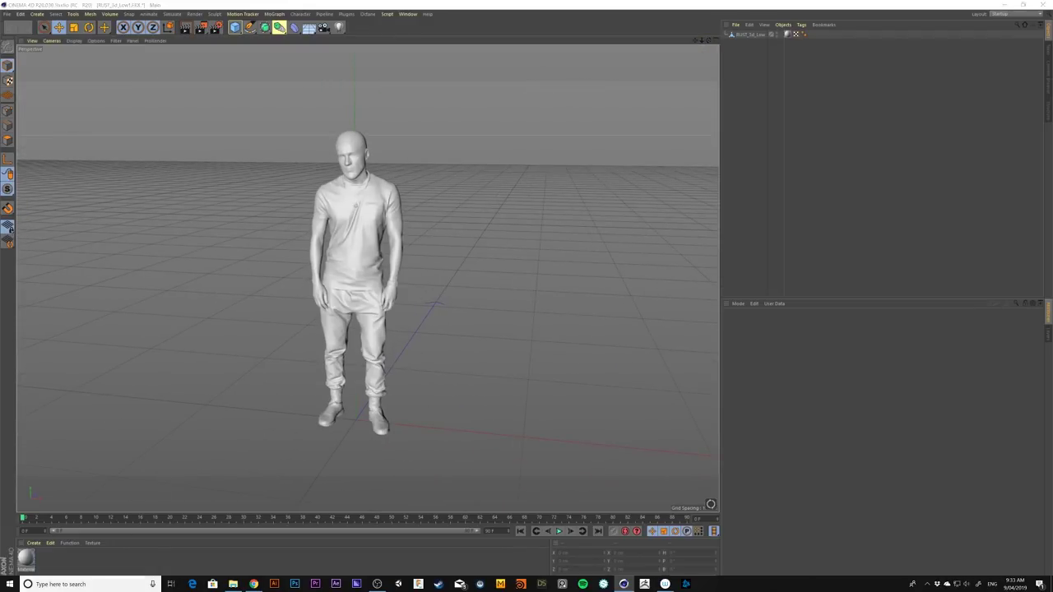
{"action": "left_click", "coordinate": [173, 558]}
{"action": "left_click", "coordinate": [26, 560]}
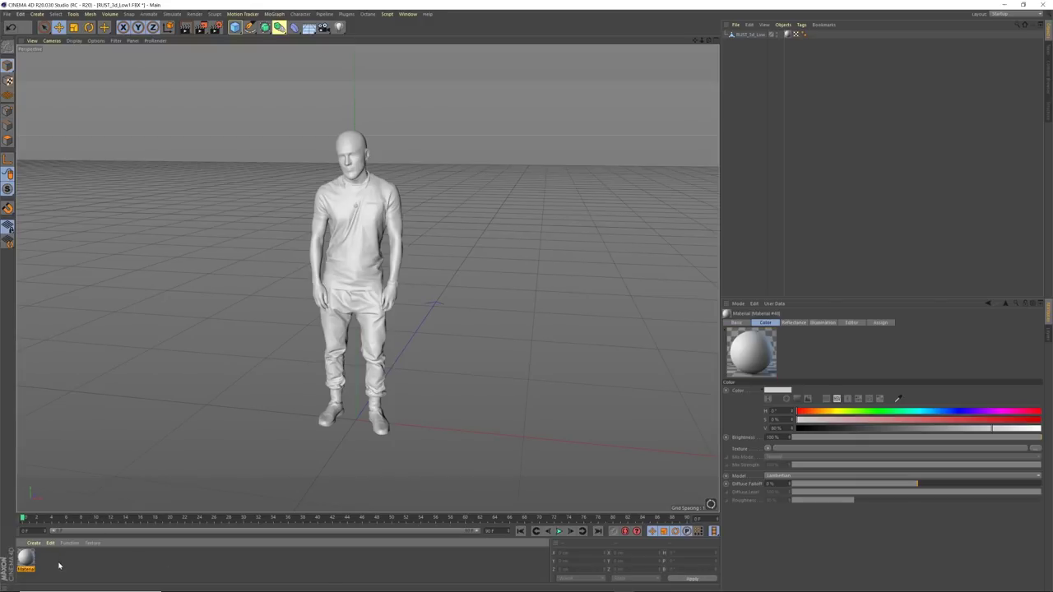
{"action": "key", "text": "Delete"}
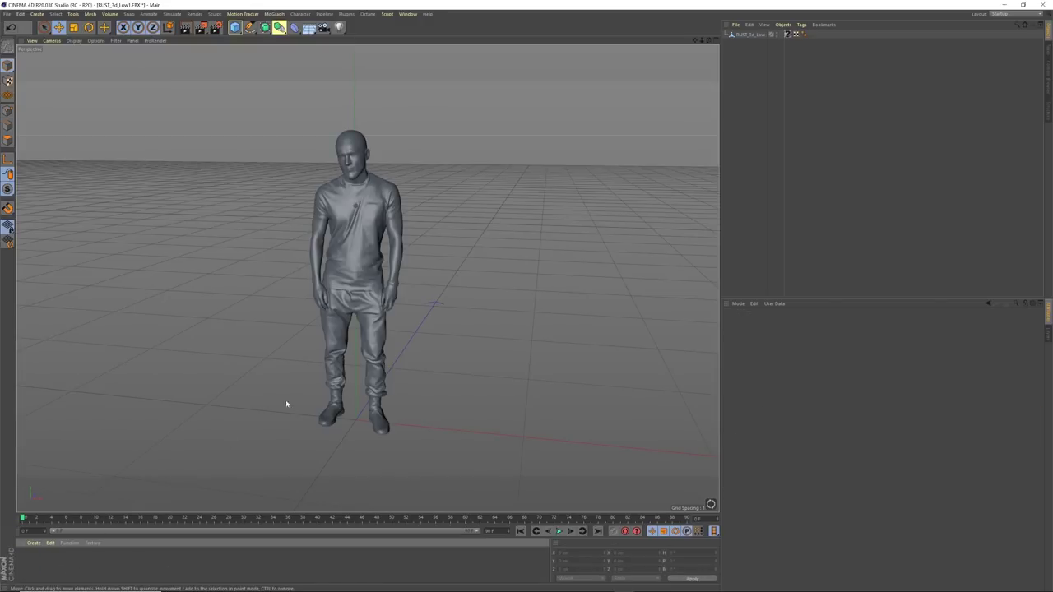
{"action": "left_click", "coordinate": [787, 34]}
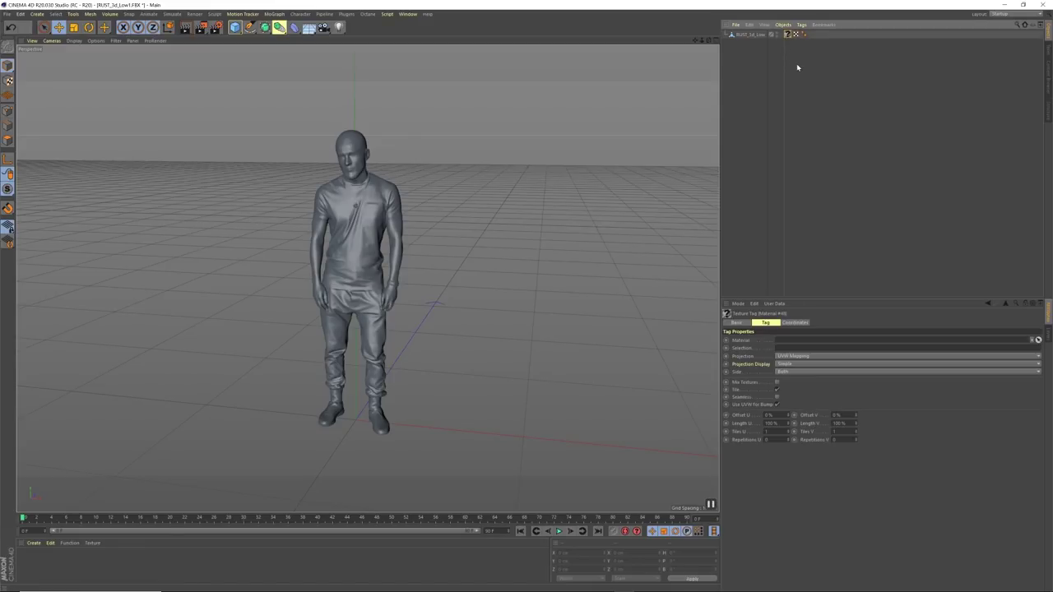
{"action": "key", "text": "Delete"}
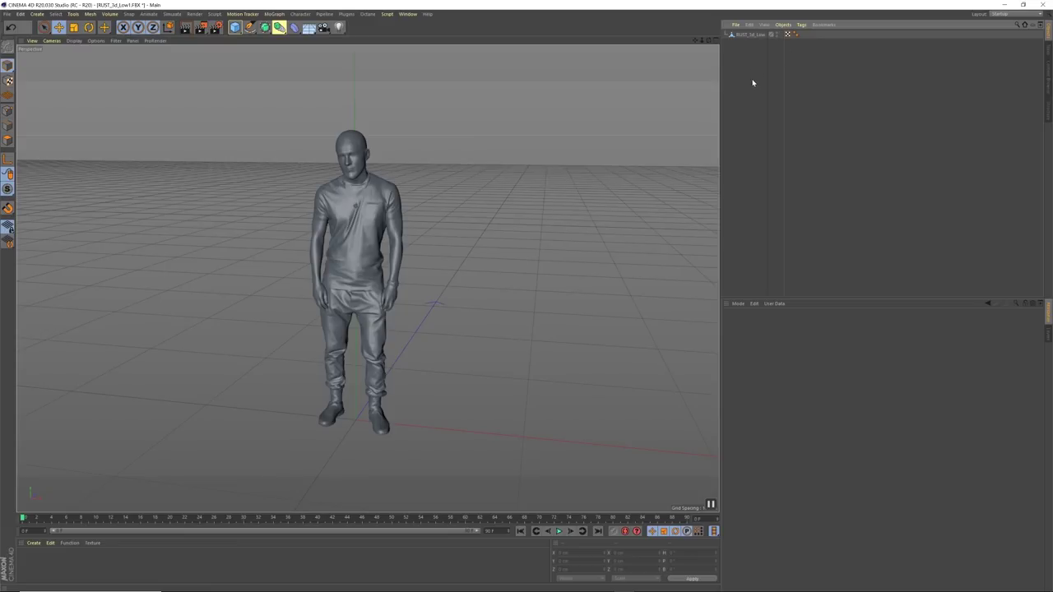
Step: Set the render output size to 1920 by 1080 pixels in the render settings
{"action": "left_click", "coordinate": [749, 34]}
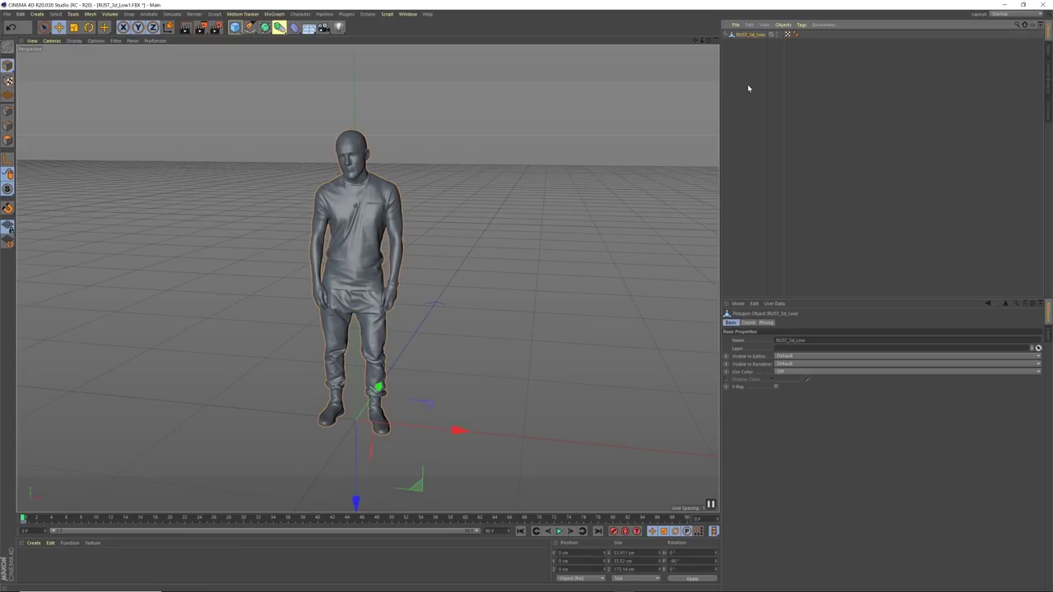
{"action": "left_click", "coordinate": [217, 28]}
{"action": "left_click_drag", "start_coordinate": [272, 34], "coordinate": [550, 108]}
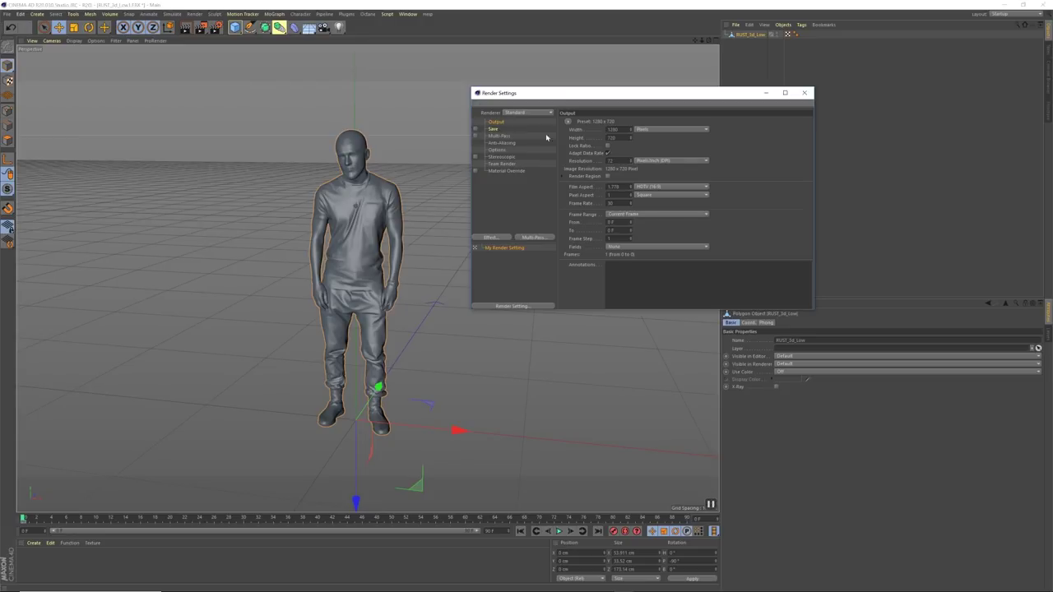
{"action": "double_click", "coordinate": [613, 129]}
{"action": "type", "text": "1"}
{"action": "key", "text": "Tab"}
{"action": "type", "text": "108"}
{"action": "key", "text": "Return"}
Step: Choose Octane Renderer as the renderer and close the render settings
{"action": "left_click", "coordinate": [526, 112]}
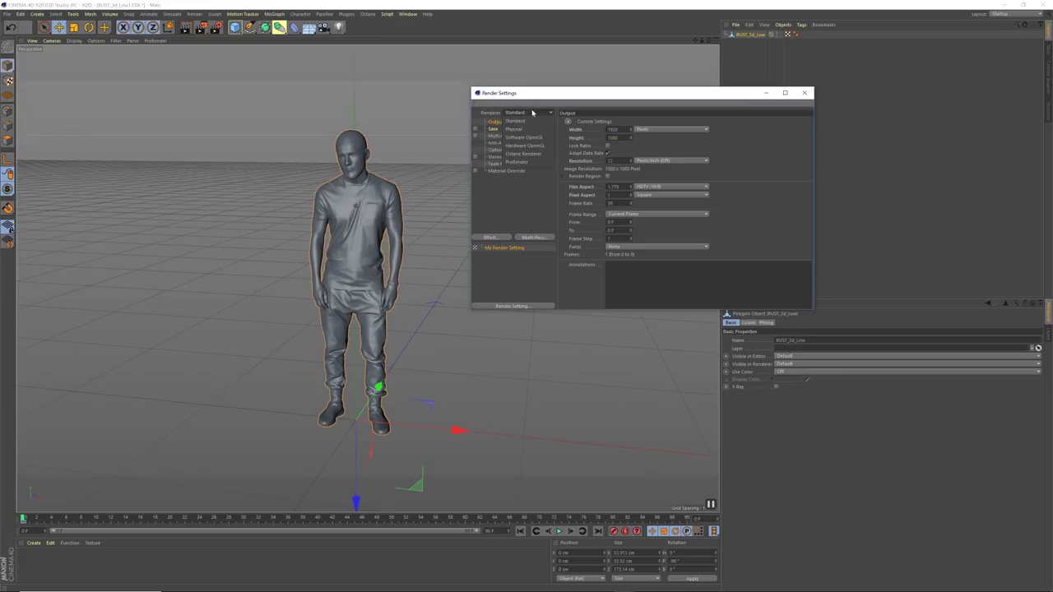
{"action": "left_click", "coordinate": [543, 155]}
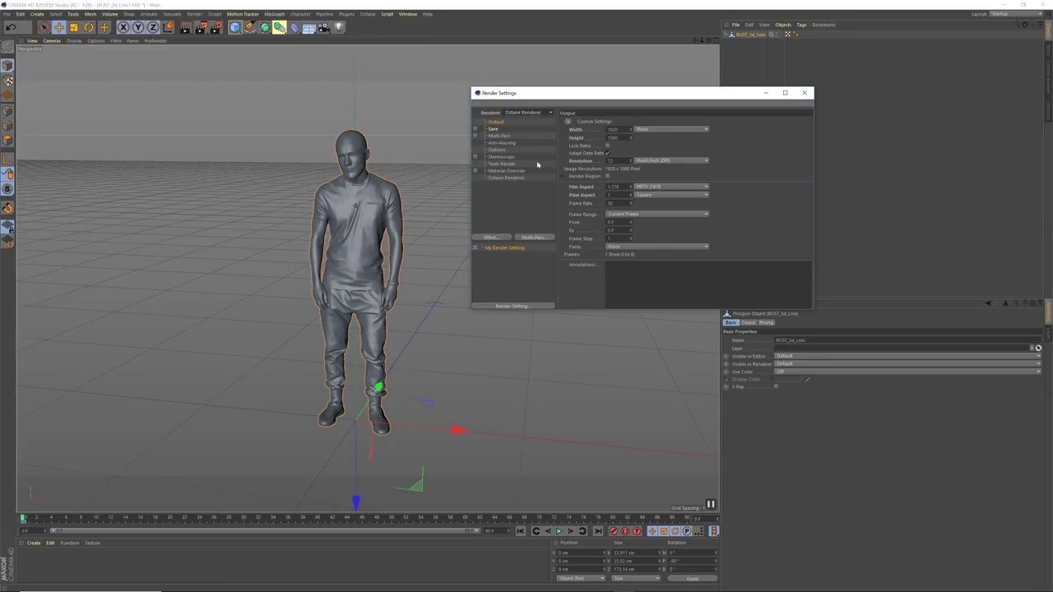
{"action": "left_click", "coordinate": [805, 93]}
{"action": "left_click", "coordinate": [802, 127]}
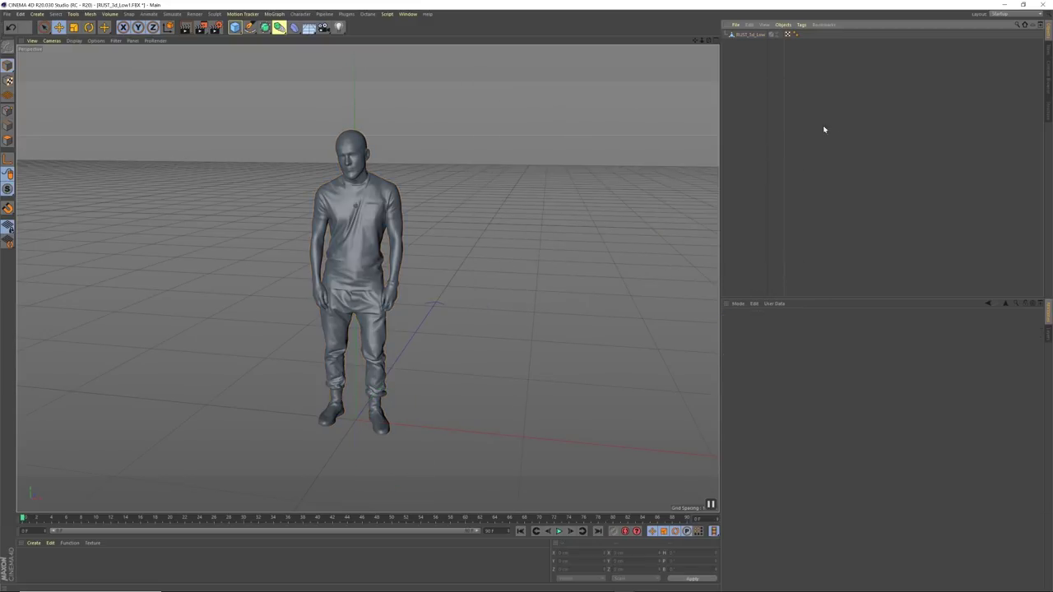
Step: Save the project as BG-tutorial in the C4D folder of 190409_BackgroundImageTut under Tutorials_Art
{"action": "left_click", "coordinate": [10, 14]}
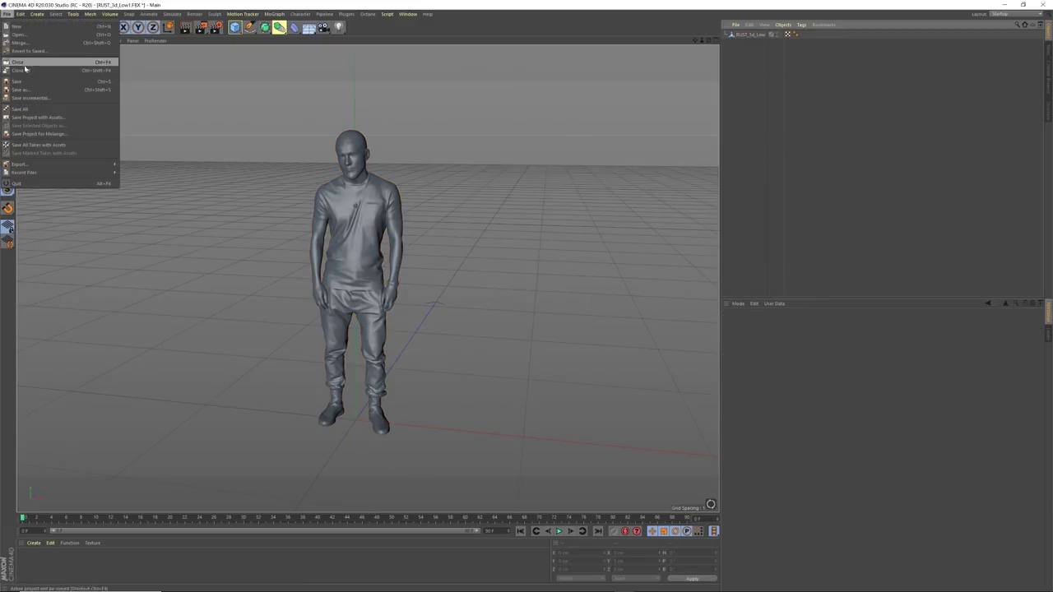
{"action": "left_click", "coordinate": [37, 90]}
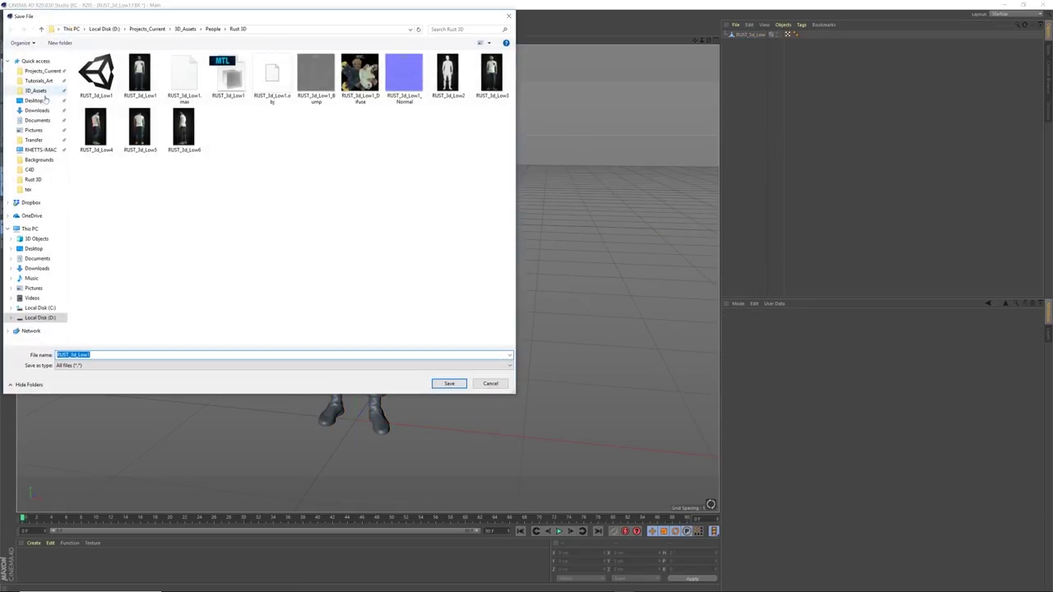
{"action": "left_click", "coordinate": [41, 81]}
{"action": "double_click", "coordinate": [103, 66]}
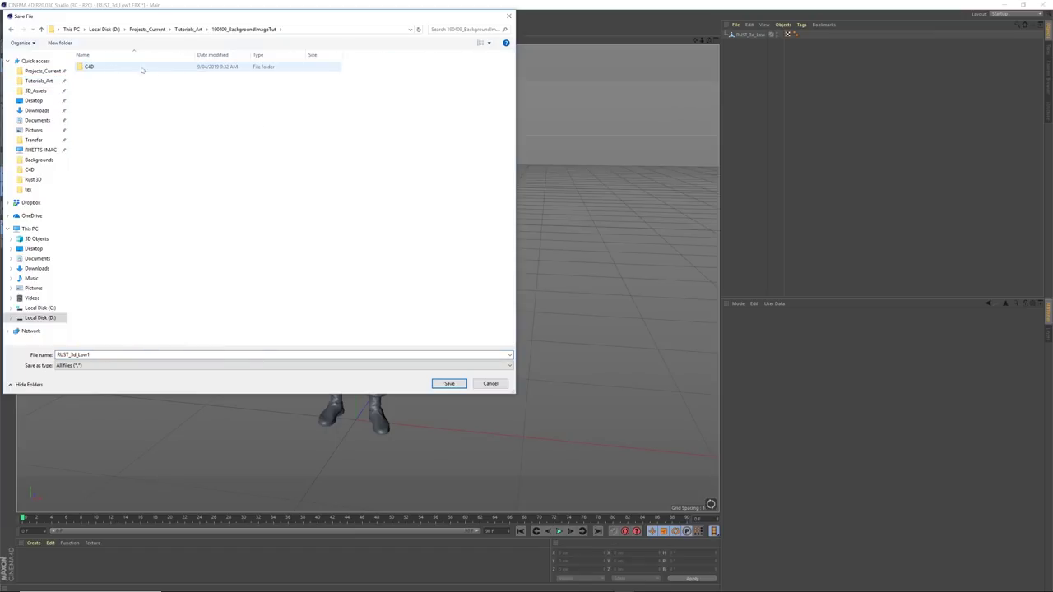
{"action": "double_click", "coordinate": [103, 68]}
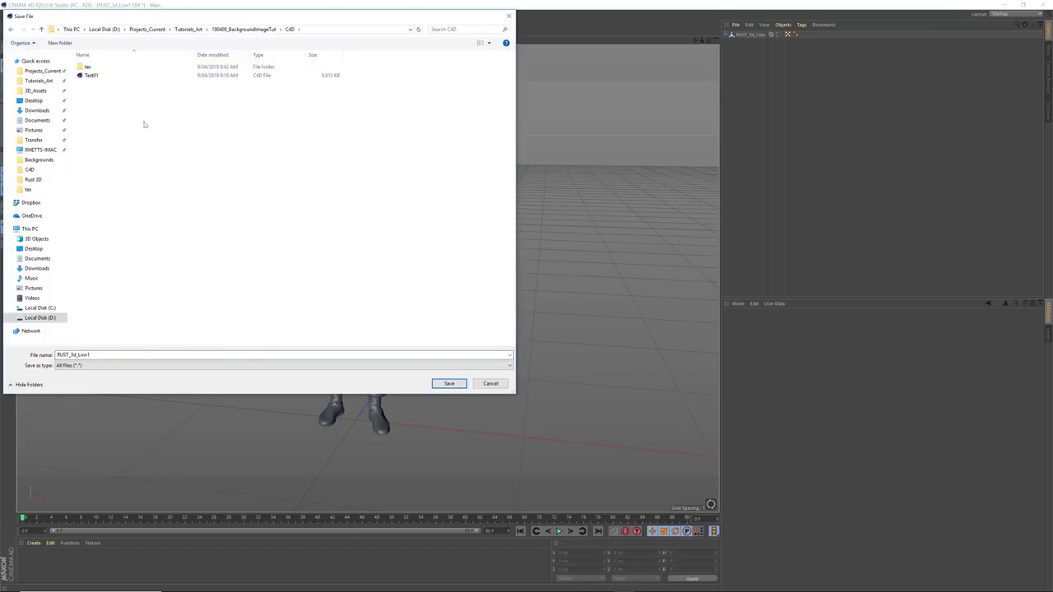
{"action": "left_click", "coordinate": [124, 354]}
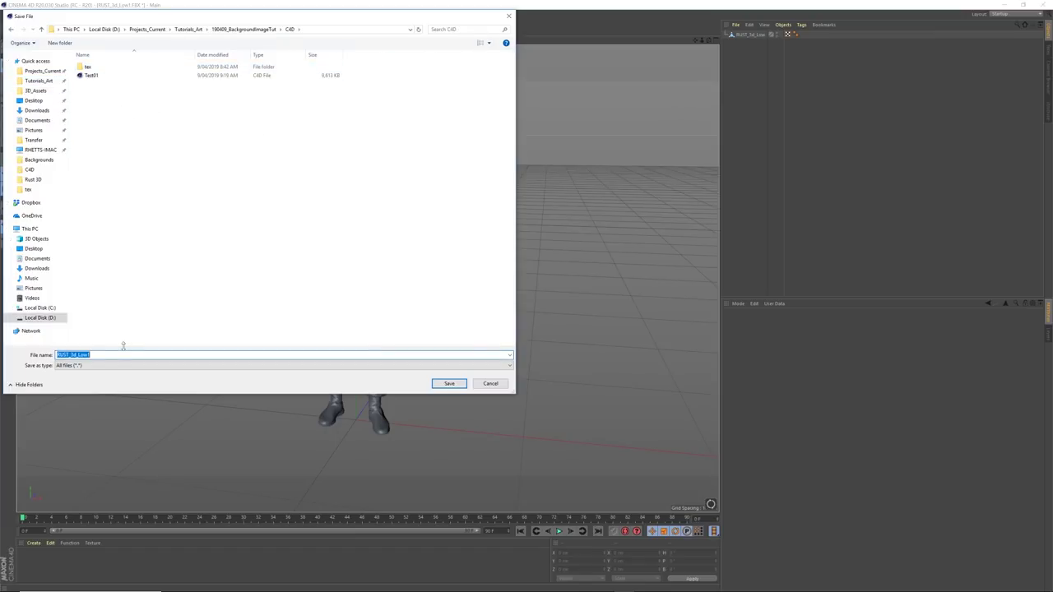
{"action": "type", "text": "BG-tutorial"}
{"action": "key", "text": "Return"}
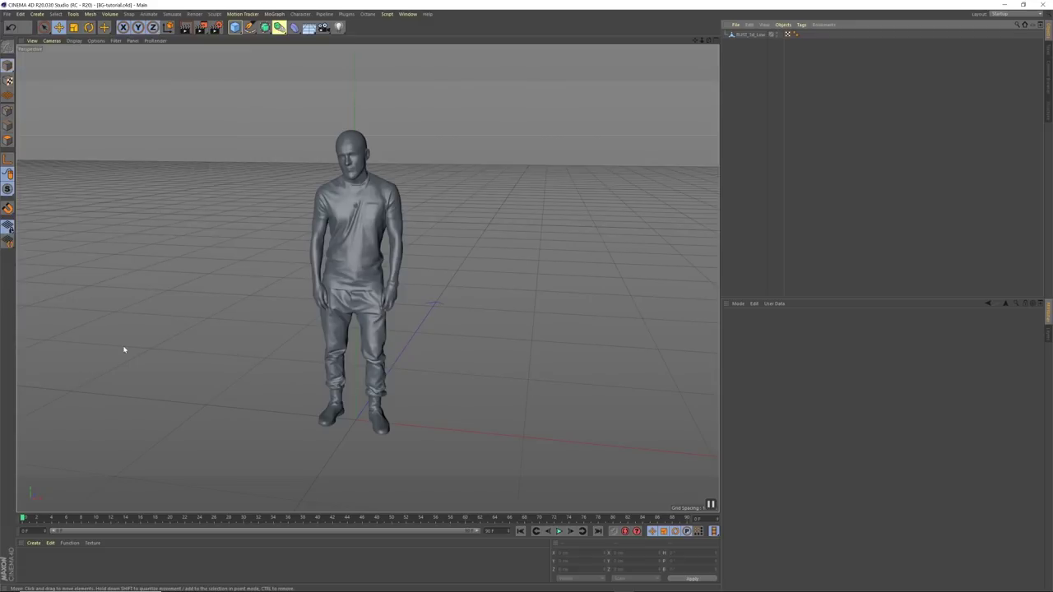
Step: Open the Octane Live Viewer, start a live render of the figure, and move the viewer window clear of the model
{"action": "left_click", "coordinate": [748, 35]}
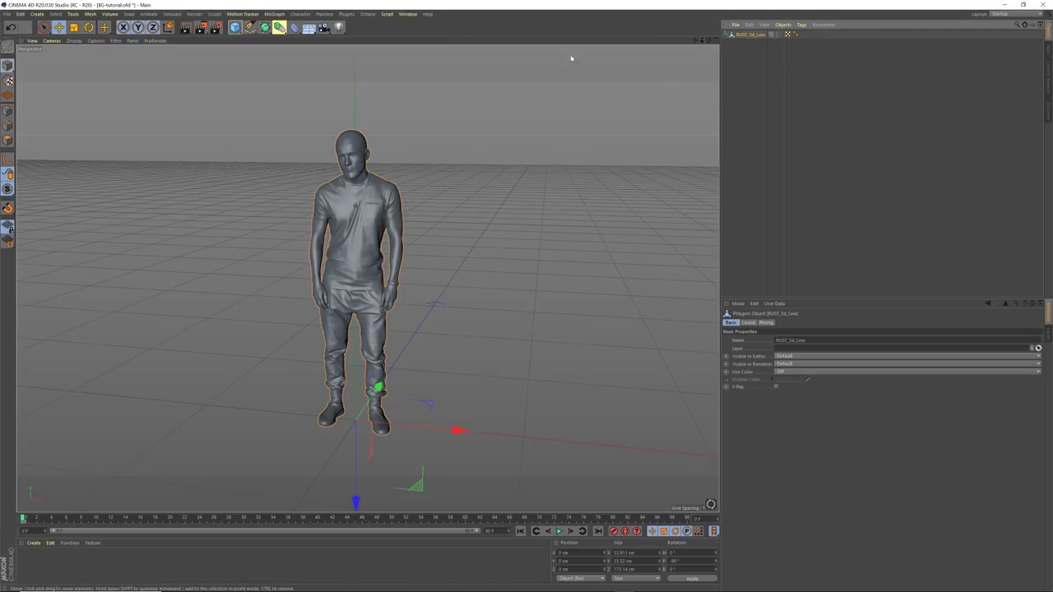
{"action": "left_click", "coordinate": [370, 15]}
{"action": "left_click", "coordinate": [380, 35]}
{"action": "left_click_drag", "start_coordinate": [426, 155], "coordinate": [685, 160]}
{"action": "left_click", "coordinate": [428, 187]}
{"action": "left_click_drag", "start_coordinate": [581, 169], "coordinate": [571, 173]}
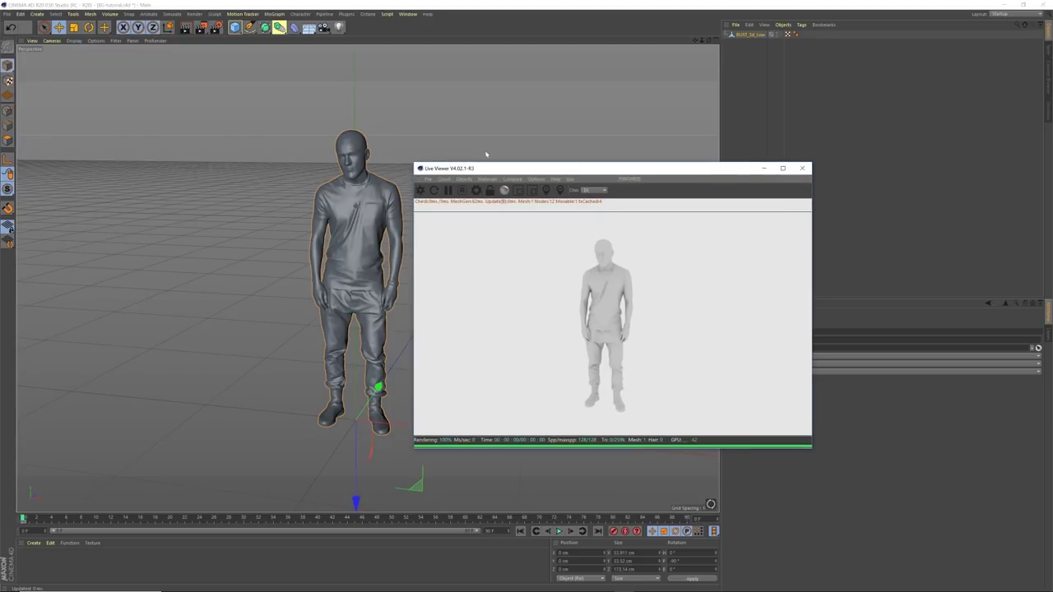
Step: Add an Octane camera to the scene and move the Live Viewer window away from the object list
{"action": "left_click", "coordinate": [472, 180]}
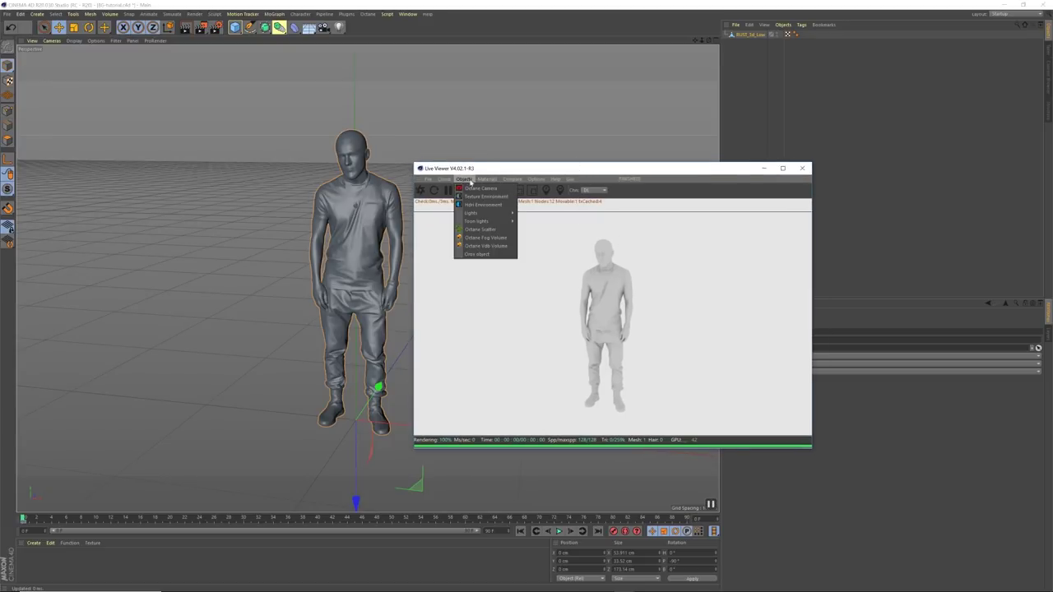
{"action": "left_click", "coordinate": [484, 194]}
{"action": "left_click_drag", "start_coordinate": [546, 171], "coordinate": [315, 225]}
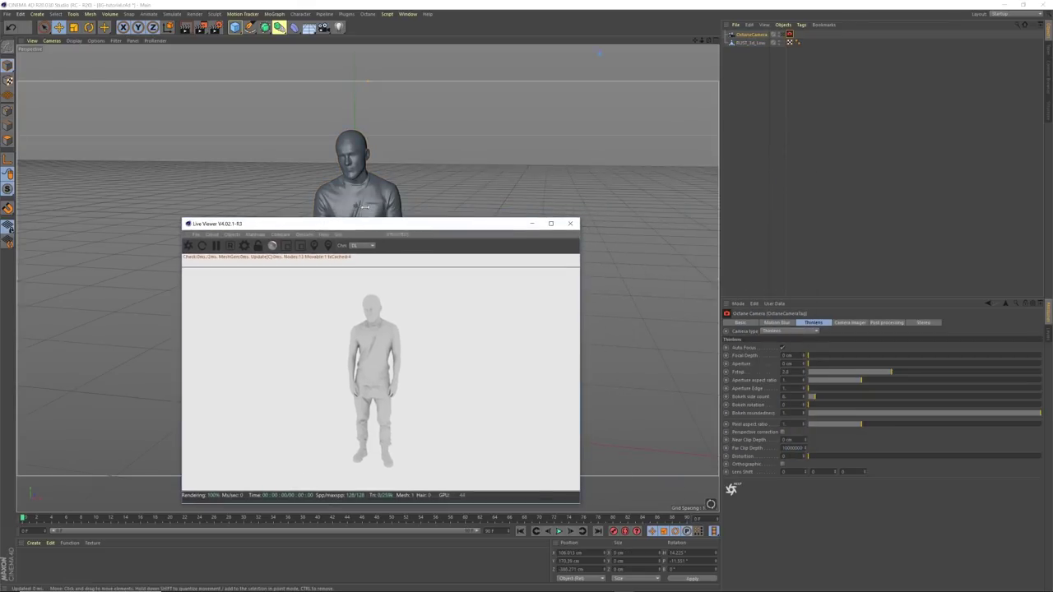
Step: Look through the Octane camera and set its heading and pitch rotation to 0°
{"action": "left_click", "coordinate": [766, 37]}
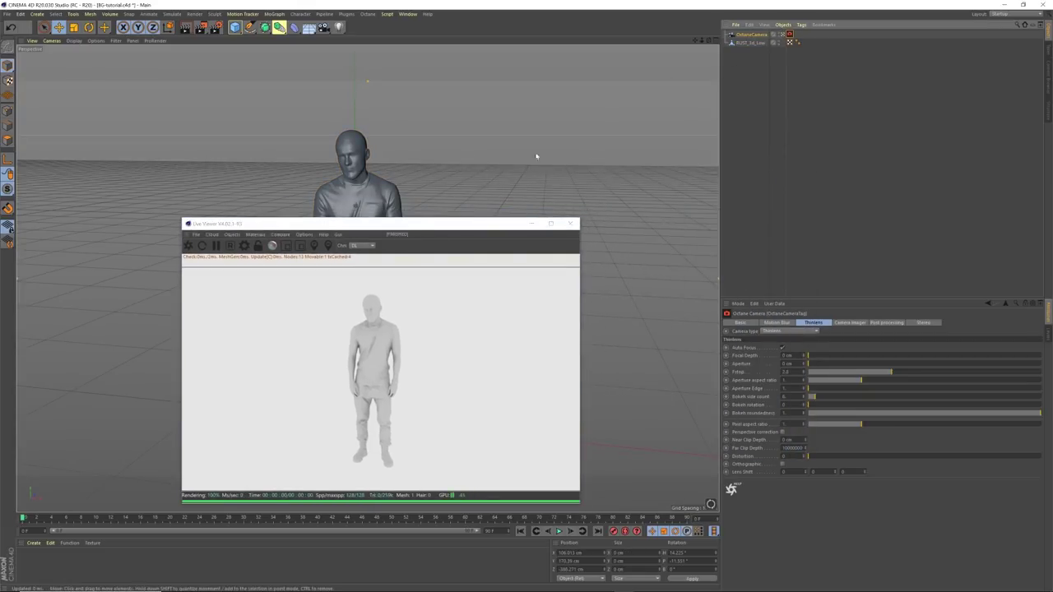
{"action": "left_click_drag", "start_coordinate": [474, 226], "coordinate": [346, 219]}
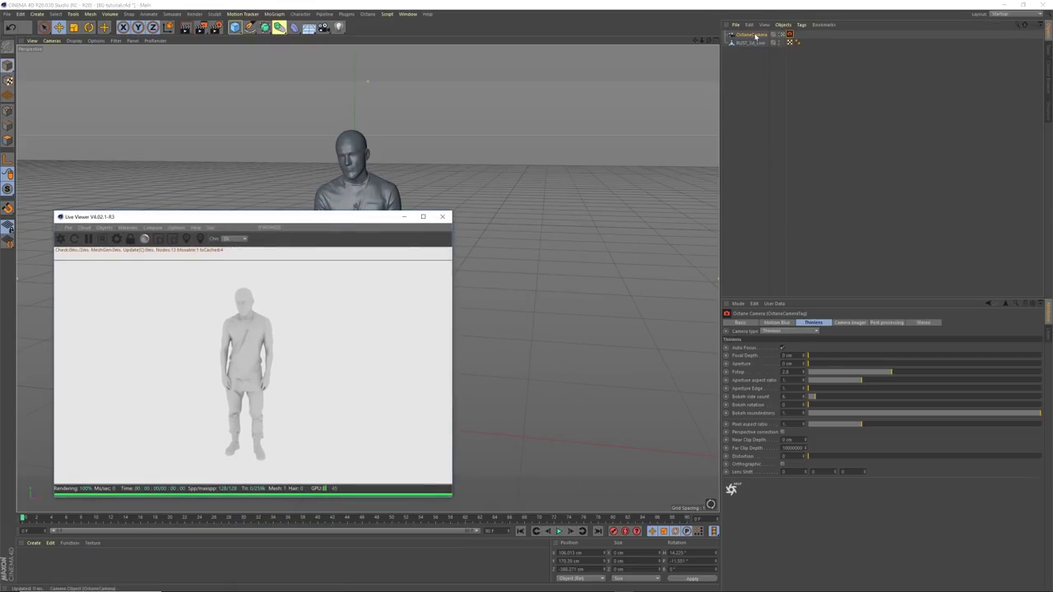
{"action": "left_click", "coordinate": [756, 36]}
{"action": "left_click", "coordinate": [792, 322]}
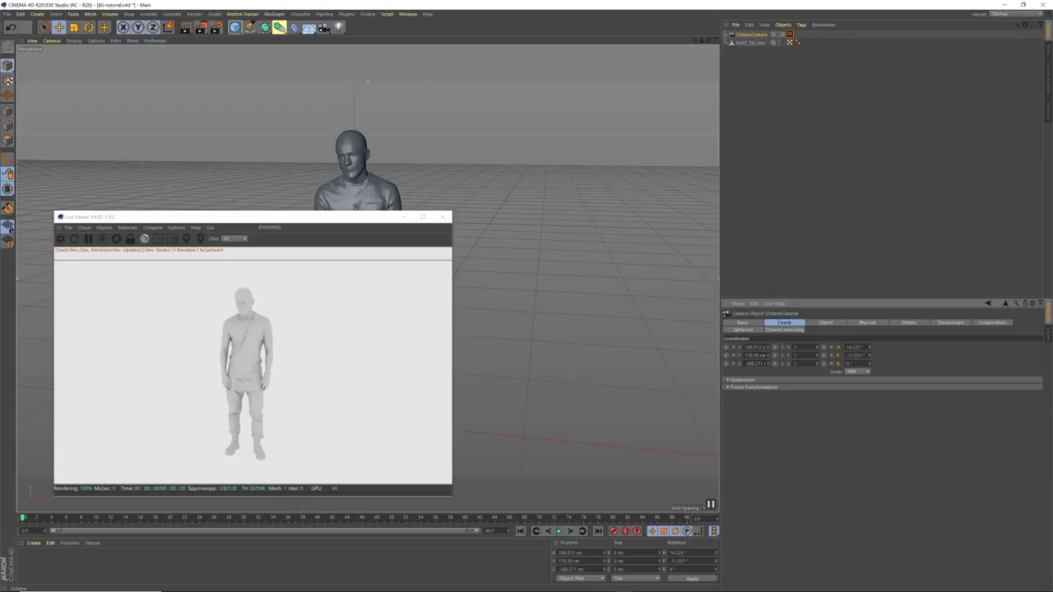
{"action": "double_click", "coordinate": [855, 347]}
{"action": "type", "text": "0"}
{"action": "key", "text": "Return"}
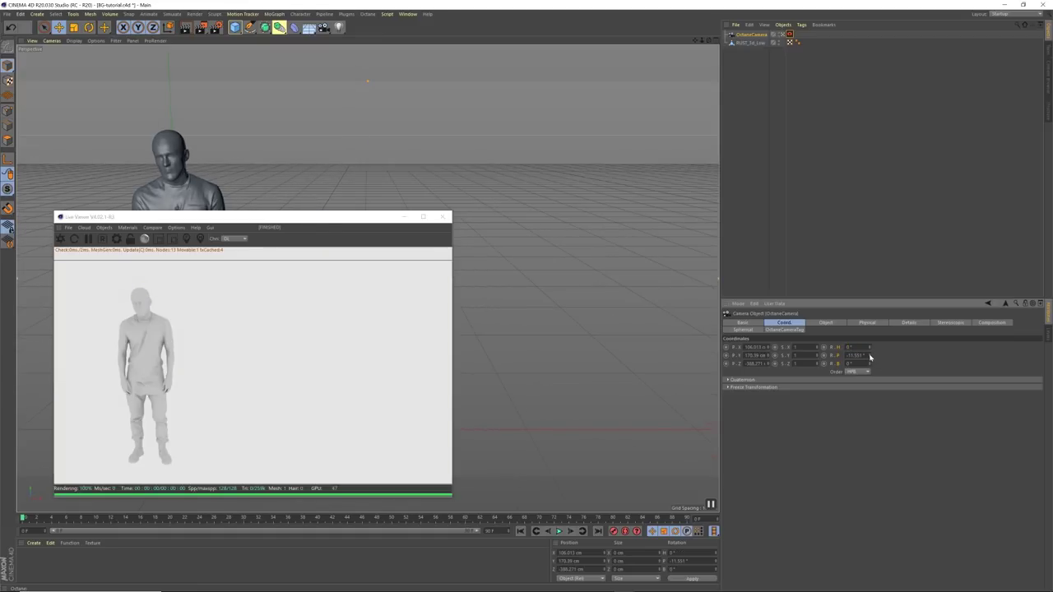
{"action": "right_click", "coordinate": [870, 357]}
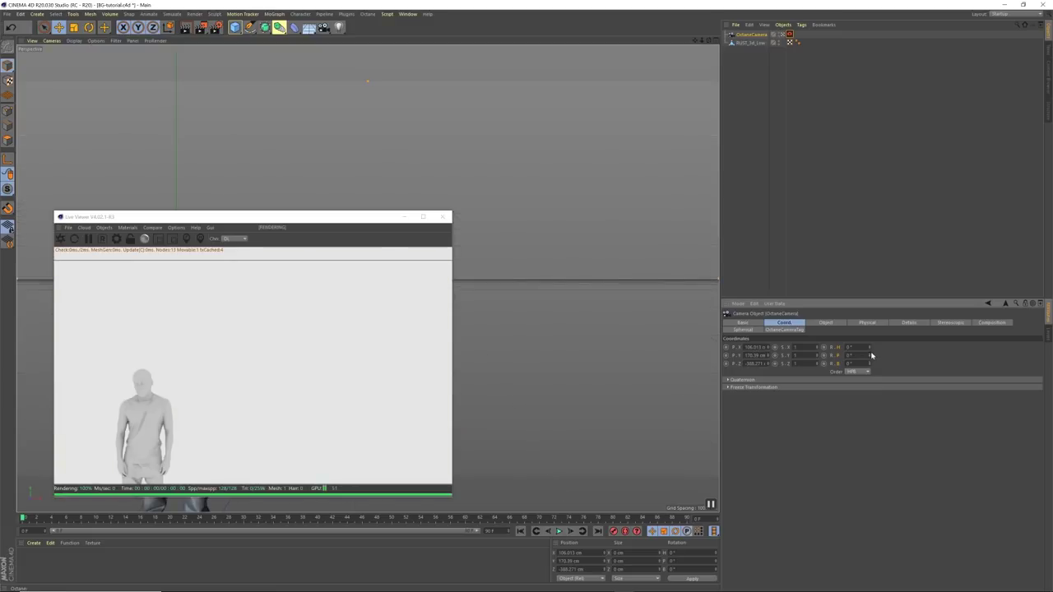
Step: Position the Octane camera at X 0 cm, Y 50 cm and Z -600 cm
{"action": "right_click", "coordinate": [769, 348]}
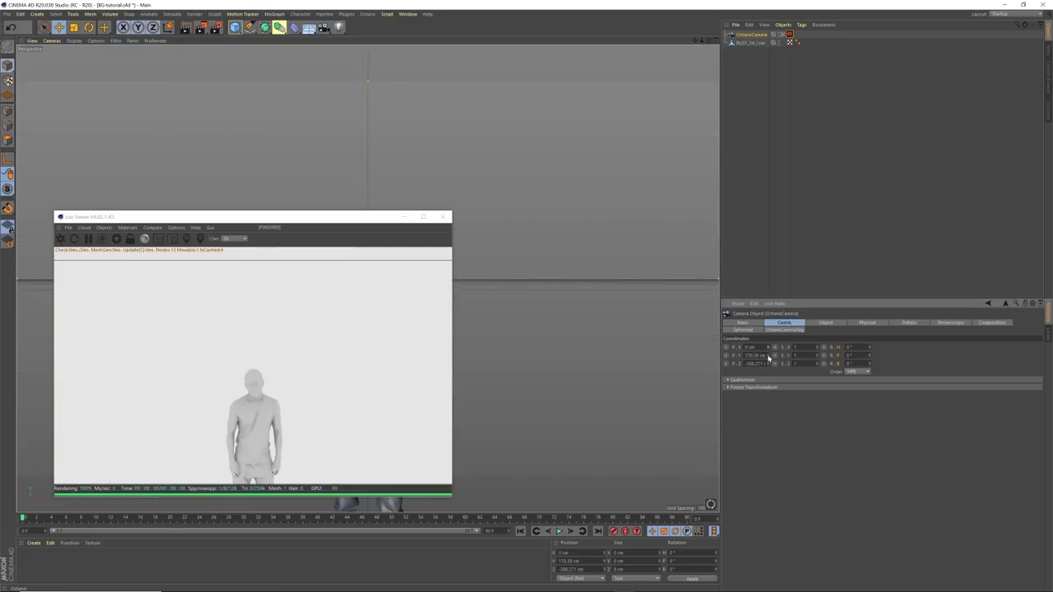
{"action": "right_click", "coordinate": [769, 356]}
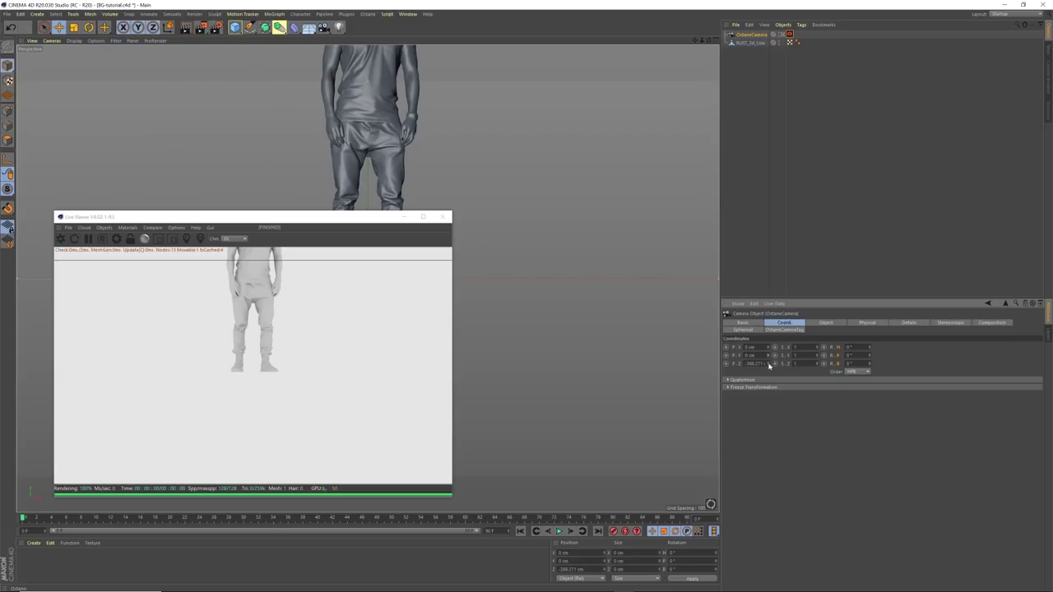
{"action": "left_click_drag", "start_coordinate": [768, 365], "coordinate": [747, 453]}
{"action": "double_click", "coordinate": [755, 364]}
{"action": "type", "text": "--400"}
{"action": "key", "text": "Return"}
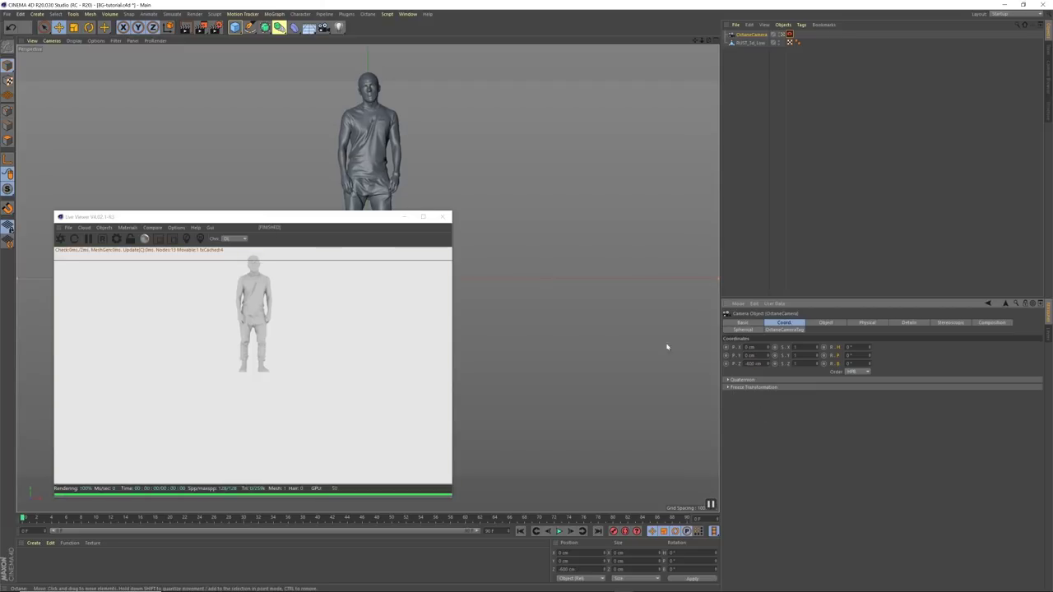
{"action": "mouse_move", "coordinate": [769, 358]}
{"action": "left_mouse_down"}
{"action": "mouse_move", "coordinate": [771, 329]}
{"action": "mouse_move", "coordinate": [772, 340]}
{"action": "left_mouse_up"}
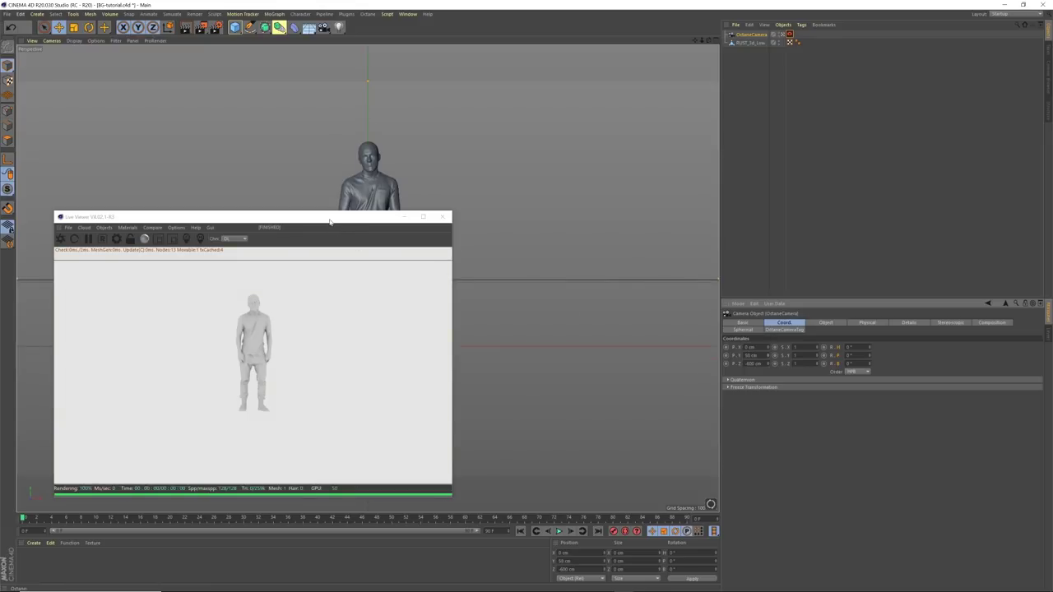
{"action": "left_click_drag", "start_coordinate": [330, 221], "coordinate": [463, 221]}
{"action": "left_click", "coordinate": [751, 354]}
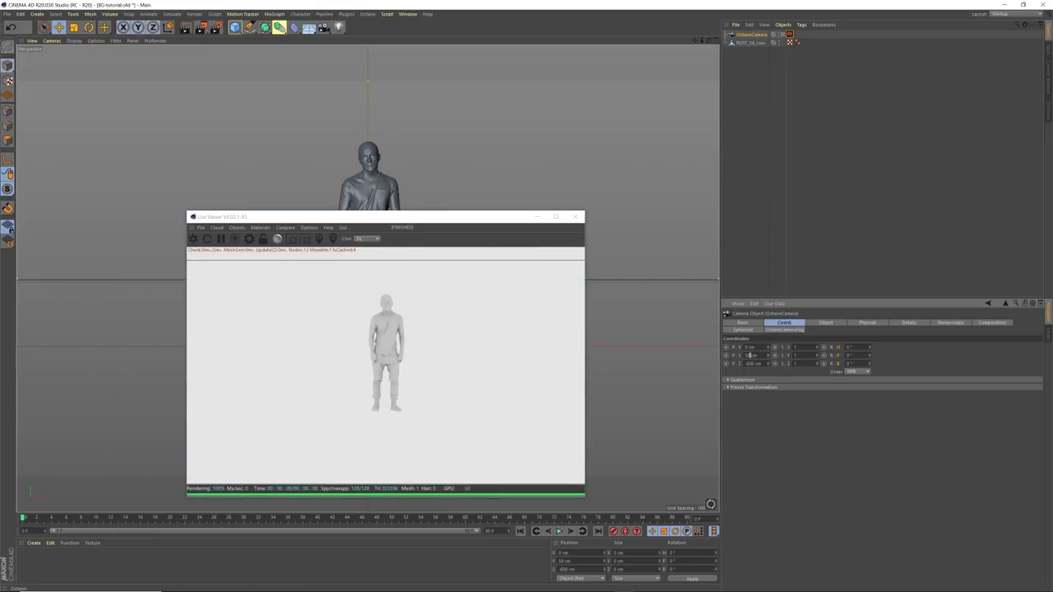
{"action": "left_click", "coordinate": [764, 422]}
Step: Add a cube to the scene and switch to the four-view layout with the whole cube visible in the front view
{"action": "mouse_move", "coordinate": [504, 217]}
{"action": "left_mouse_down"}
{"action": "mouse_move", "coordinate": [501, 244]}
{"action": "mouse_move", "coordinate": [504, 218]}
{"action": "left_mouse_up"}
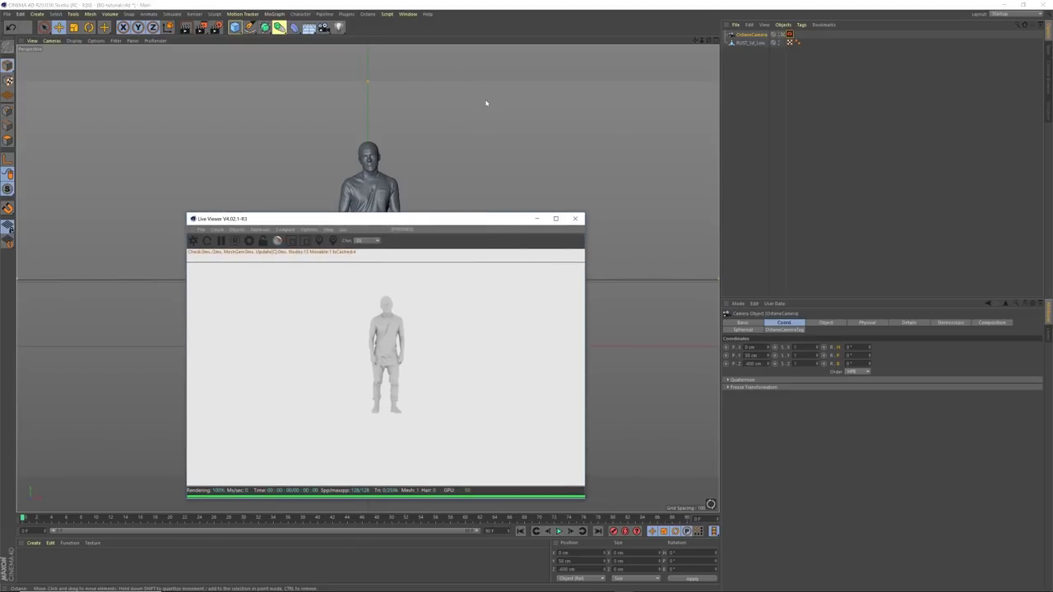
{"action": "left_click", "coordinate": [234, 27]}
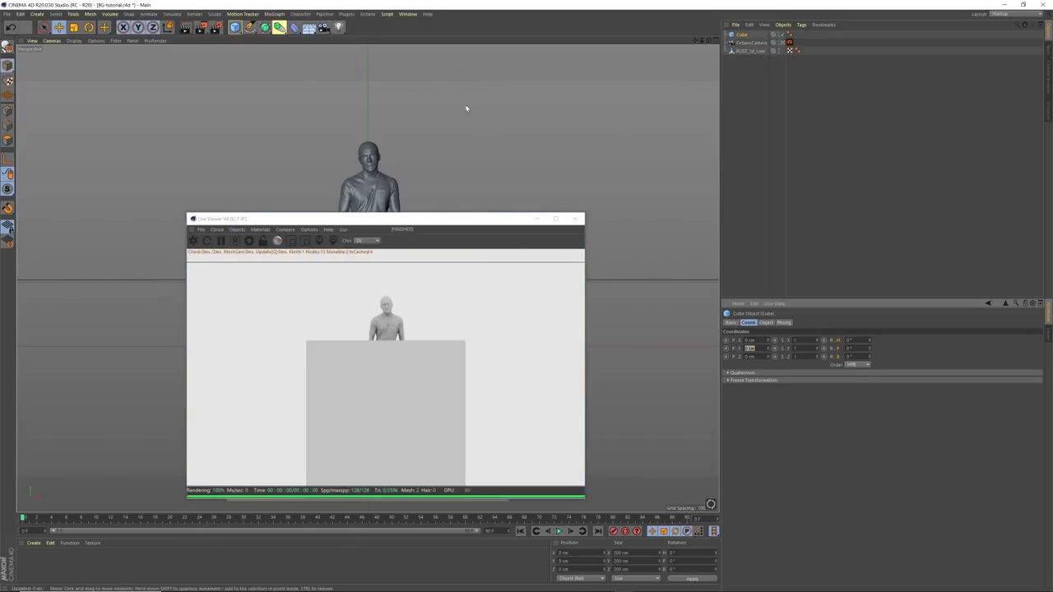
{"action": "left_click_drag", "start_coordinate": [504, 219], "coordinate": [352, 204]}
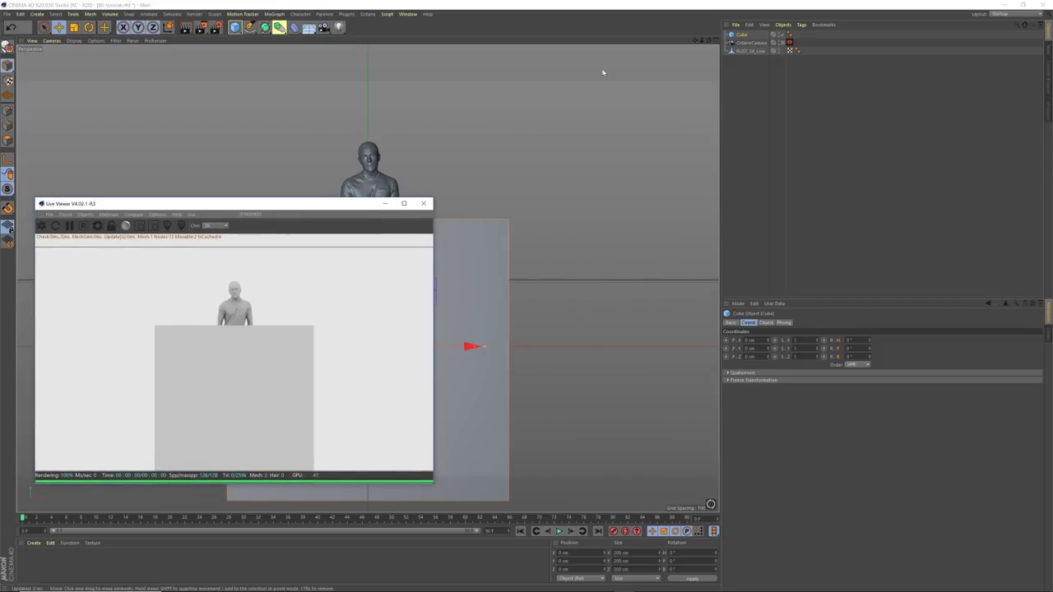
{"action": "left_click", "coordinate": [715, 40]}
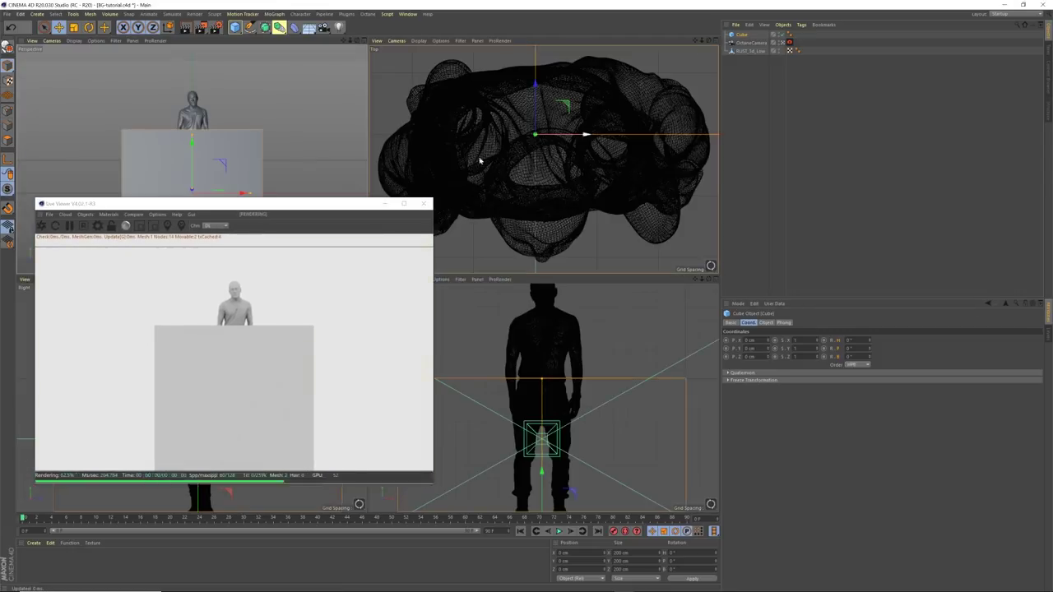
{"action": "left_click_drag", "start_coordinate": [346, 204], "coordinate": [329, 184]}
{"action": "left_click_drag", "start_coordinate": [702, 281], "coordinate": [687, 331]}
{"action": "left_click_drag", "start_coordinate": [330, 174], "coordinate": [308, 174]}
Step: Lower the cube beneath the figure's feet by setting its Y position to -100 cm
{"action": "left_click", "coordinate": [745, 35]}
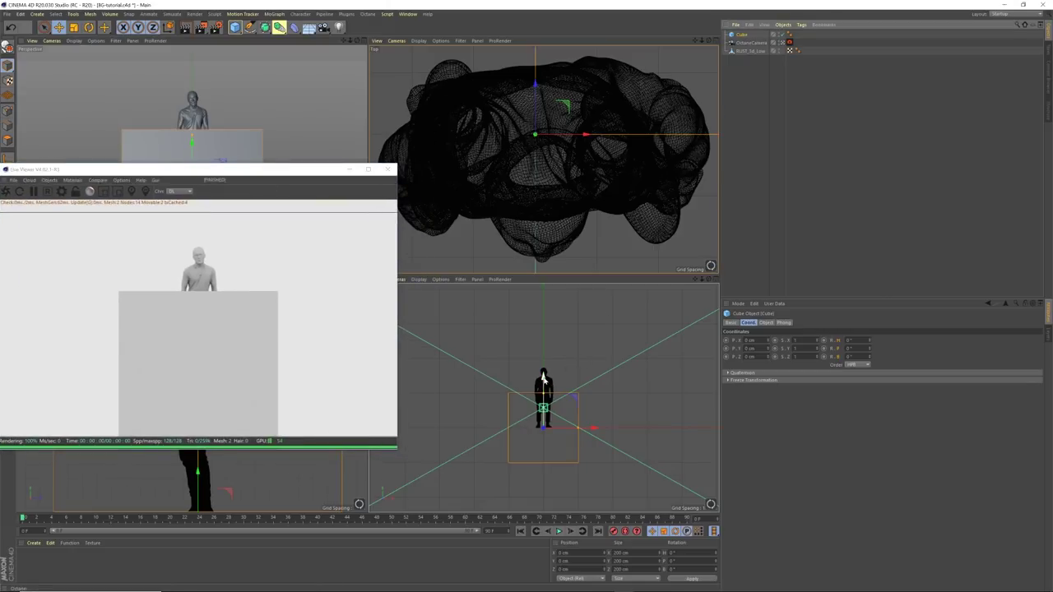
{"action": "left_click_drag", "start_coordinate": [543, 377], "coordinate": [551, 420]}
{"action": "left_click", "coordinate": [751, 349]}
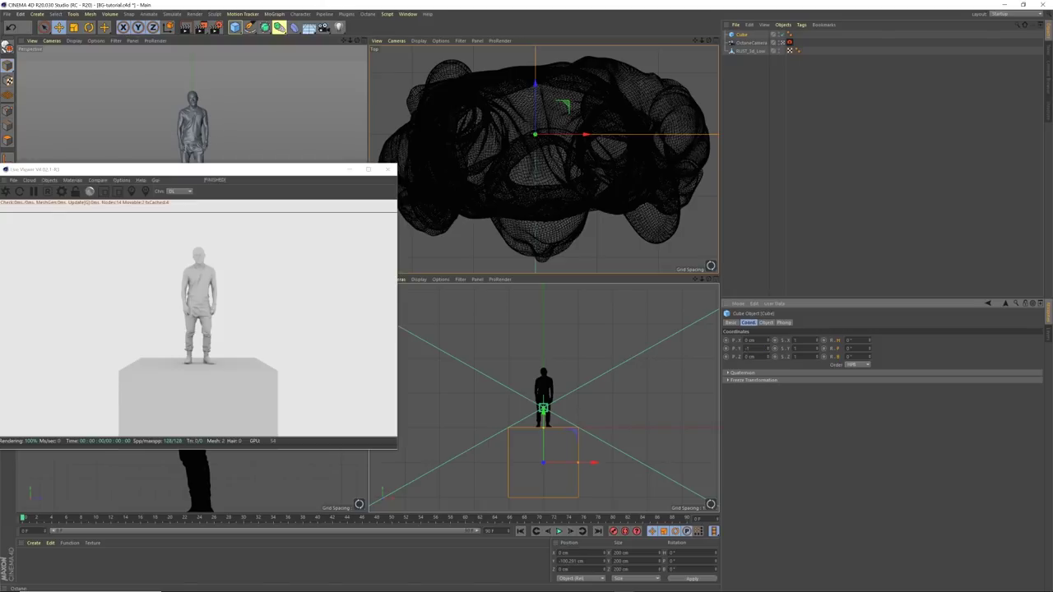
{"action": "key", "text": "Return"}
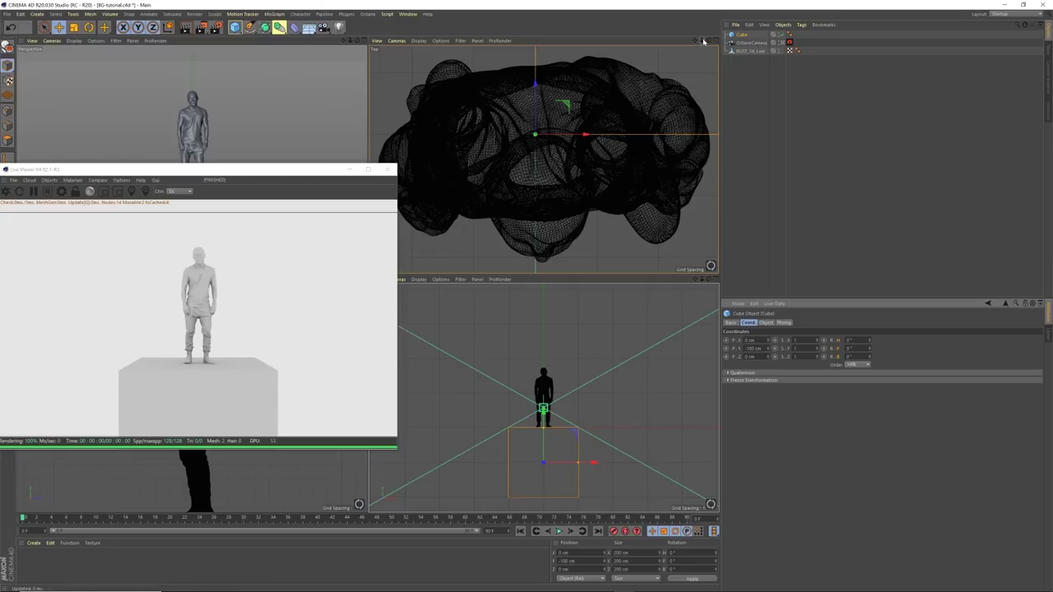
Step: Lengthen the cube along its depth by setting its Z size to 600 cm
{"action": "mouse_move", "coordinate": [702, 39]}
{"action": "left_mouse_down"}
{"action": "mouse_move", "coordinate": [677, 110]}
{"action": "mouse_move", "coordinate": [702, 69]}
{"action": "left_mouse_up"}
{"action": "left_click", "coordinate": [747, 34]}
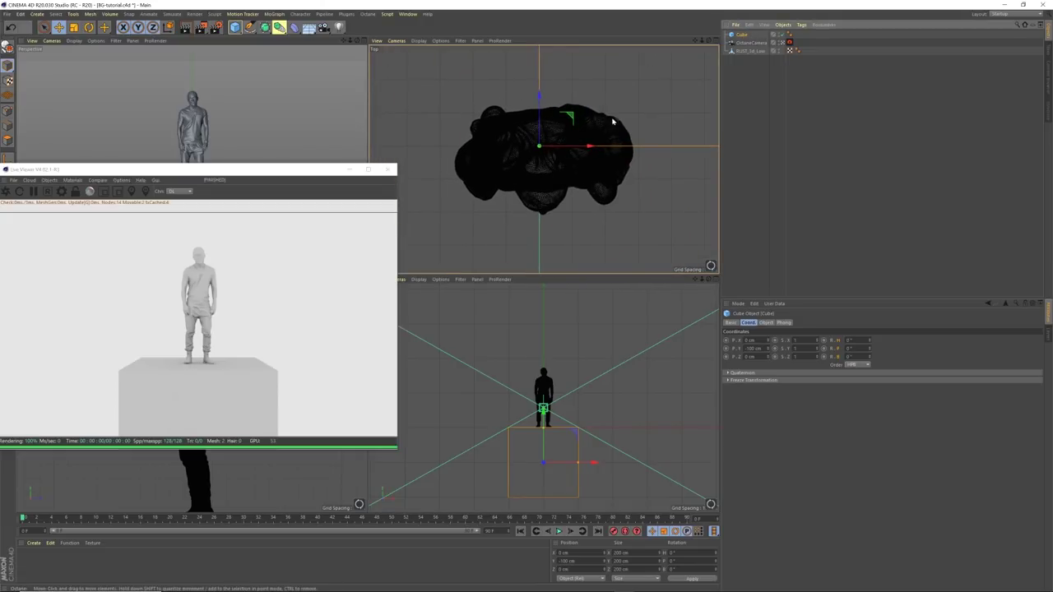
{"action": "key", "text": "s"}
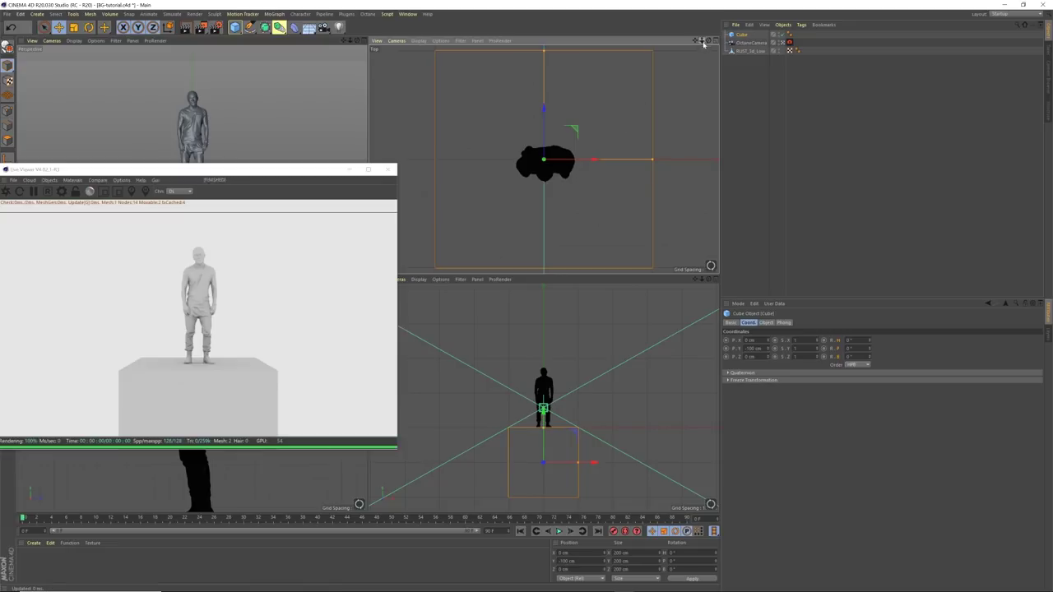
{"action": "mouse_move", "coordinate": [704, 45]}
{"action": "left_mouse_down"}
{"action": "mouse_move", "coordinate": [689, 94]}
{"action": "mouse_move", "coordinate": [708, 47]}
{"action": "left_mouse_up"}
{"action": "left_click", "coordinate": [766, 323]}
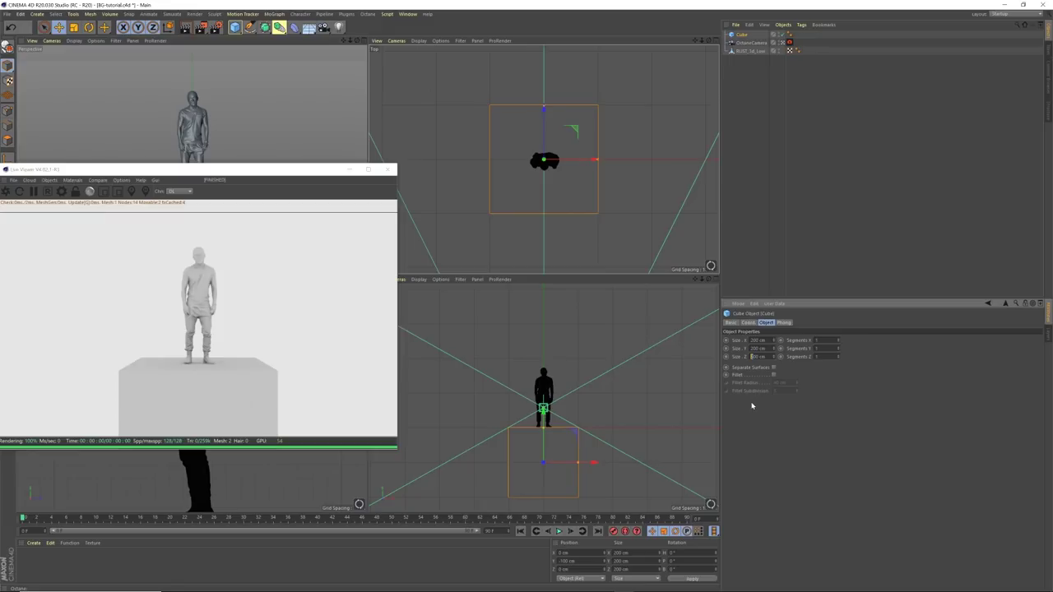
{"action": "key", "text": "Return"}
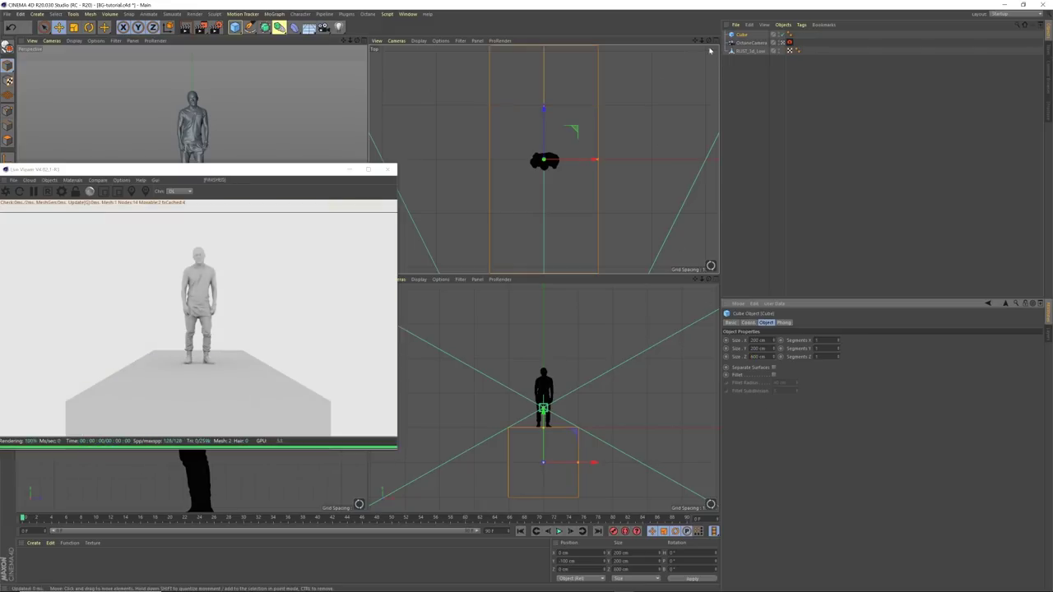
Step: Move the cube toward the camera to a Z position of about -262 cm, keeping its far end just behind the figure
{"action": "left_click_drag", "start_coordinate": [702, 41], "coordinate": [697, 69]}
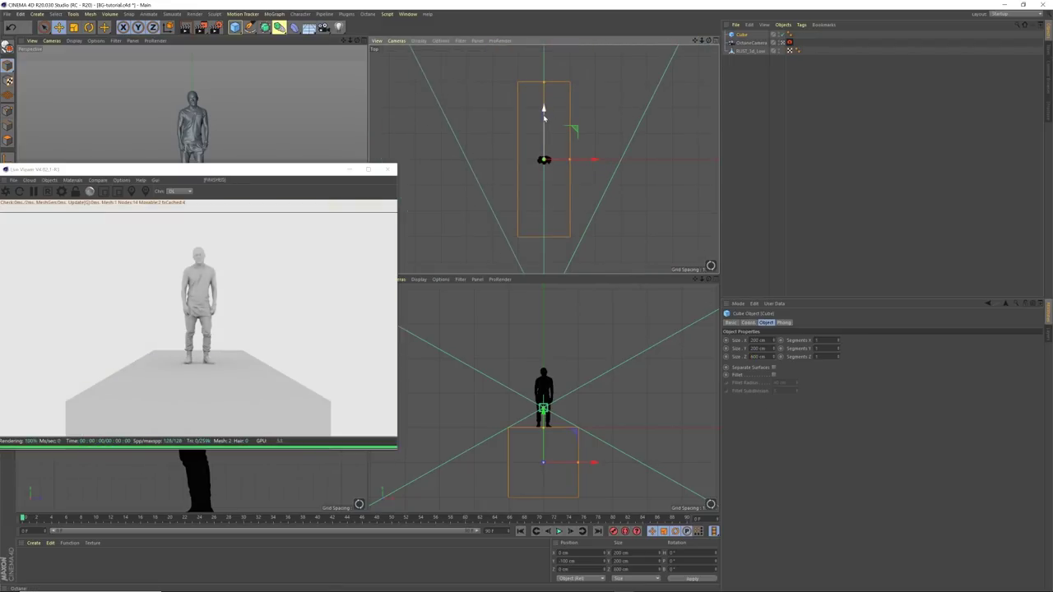
{"action": "left_click_drag", "start_coordinate": [544, 117], "coordinate": [536, 185]}
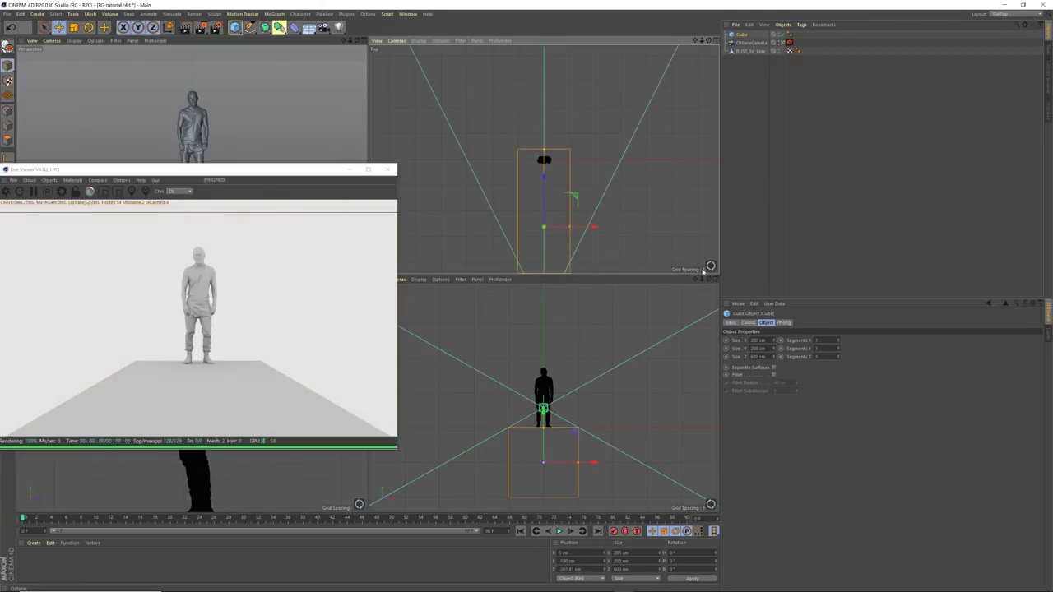
{"action": "left_click_drag", "start_coordinate": [297, 171], "coordinate": [355, 170]}
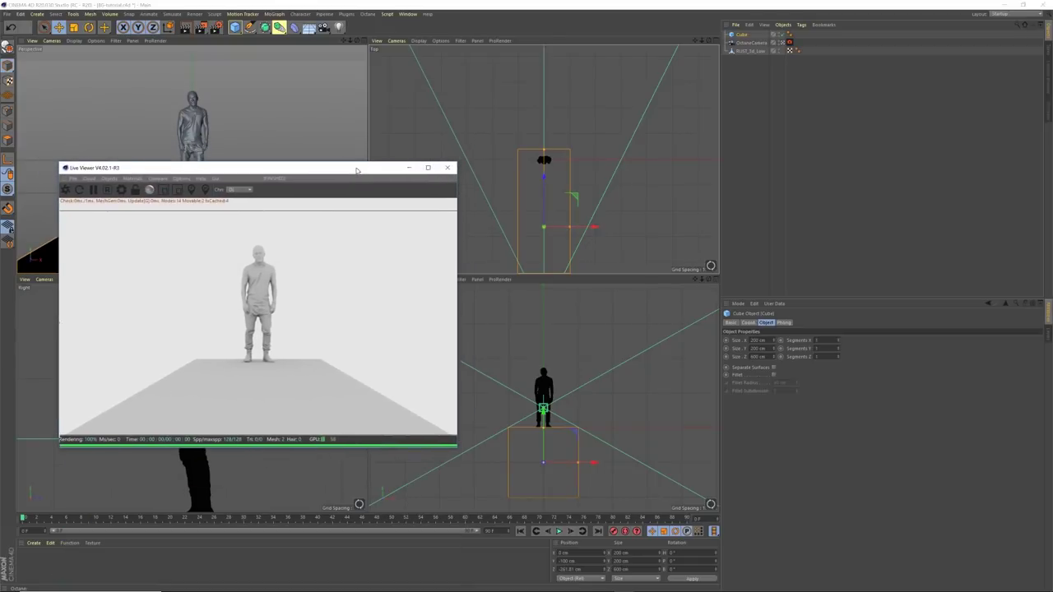
Step: Scale the figure down uniformly to a height of about 96 cm
{"action": "left_click", "coordinate": [749, 51]}
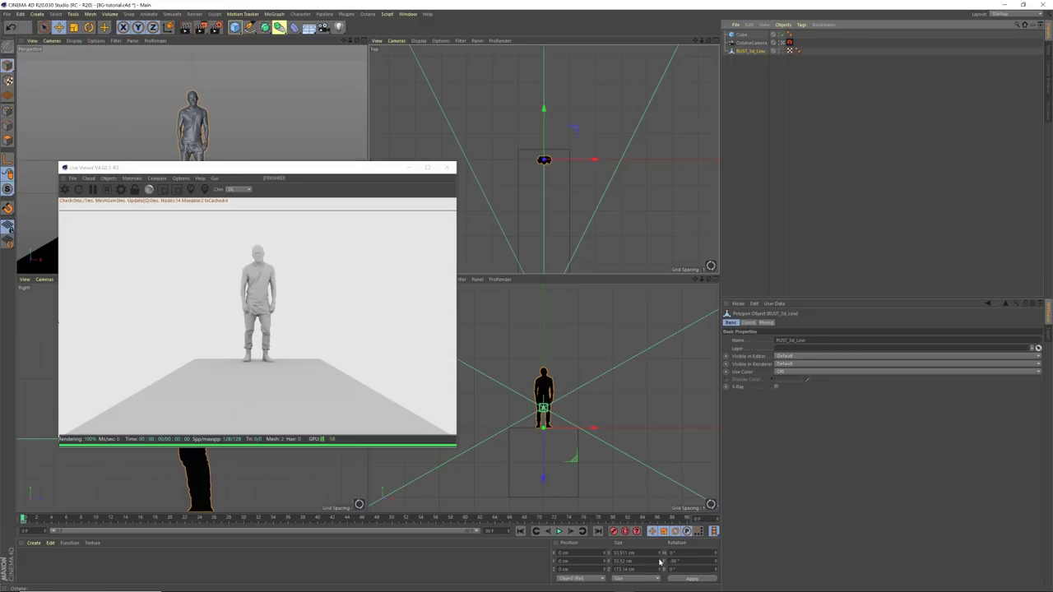
{"action": "left_click", "coordinate": [740, 33]}
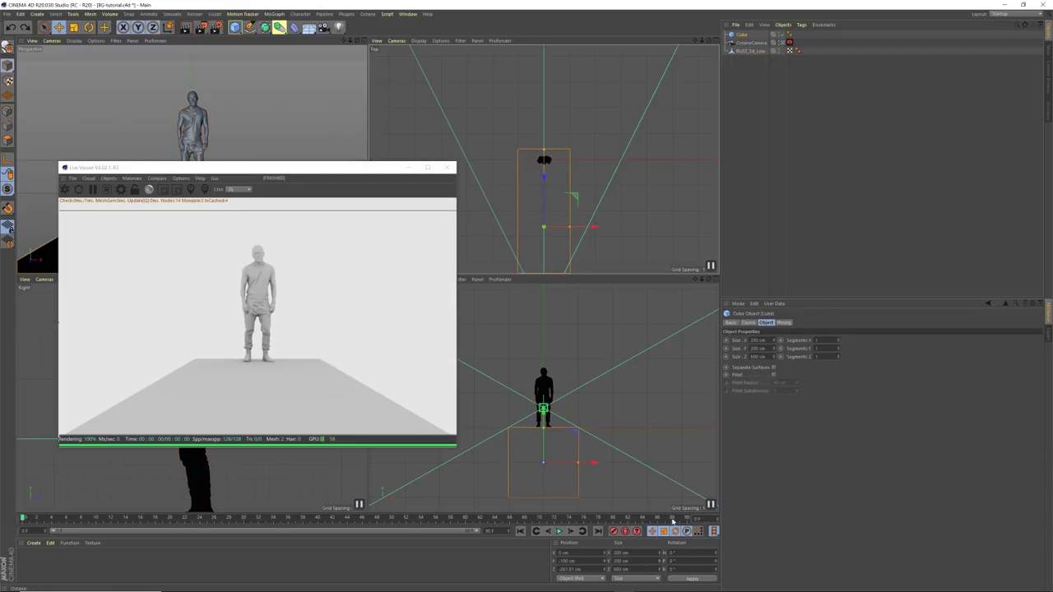
{"action": "left_click", "coordinate": [744, 52]}
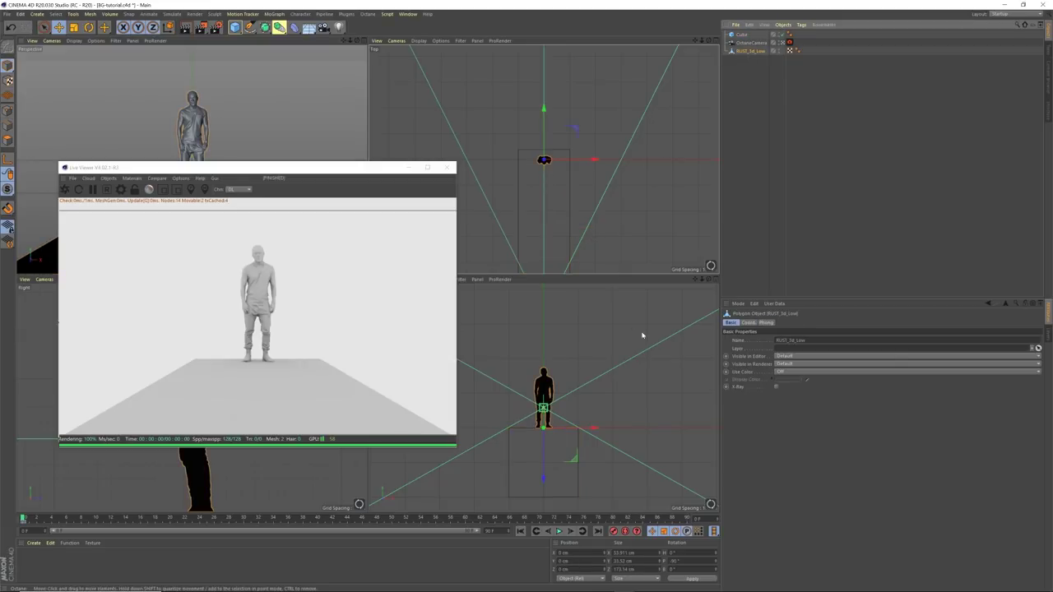
{"action": "key", "text": "t"}
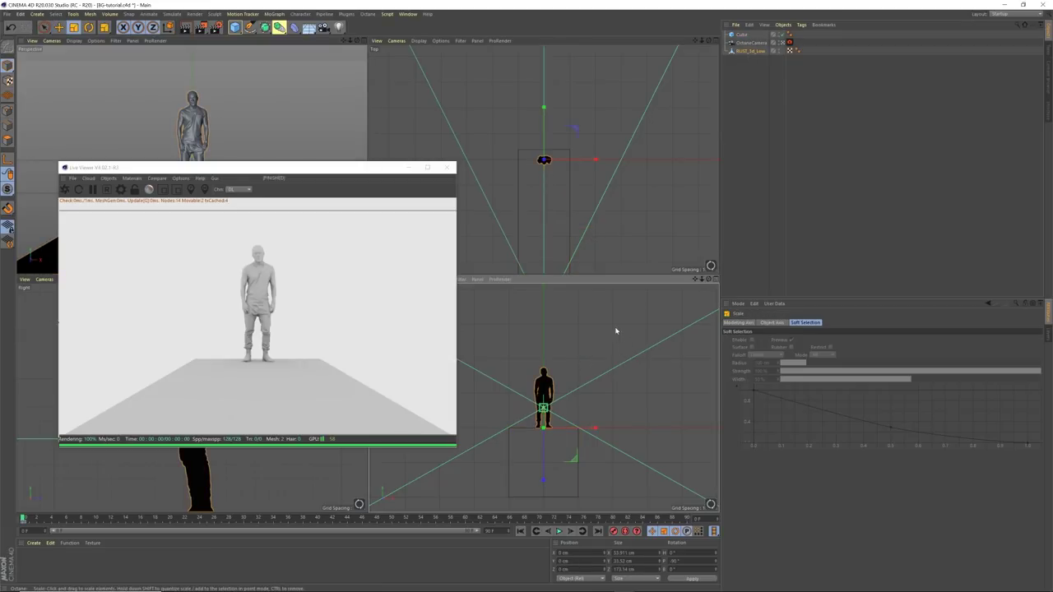
{"action": "left_click_drag", "start_coordinate": [618, 330], "coordinate": [536, 427]}
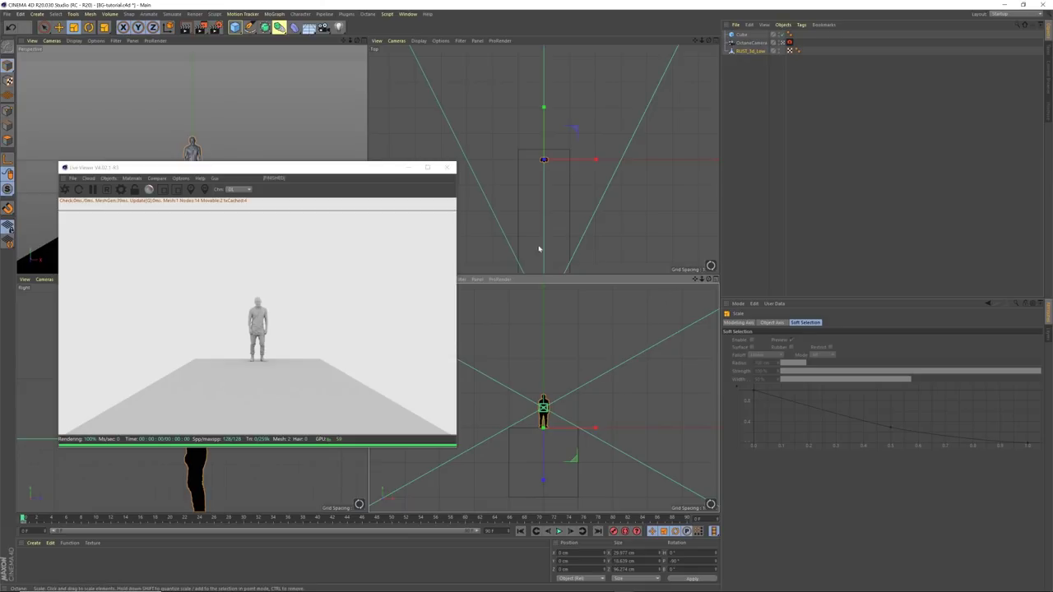
{"action": "left_click_drag", "start_coordinate": [367, 171], "coordinate": [408, 176]}
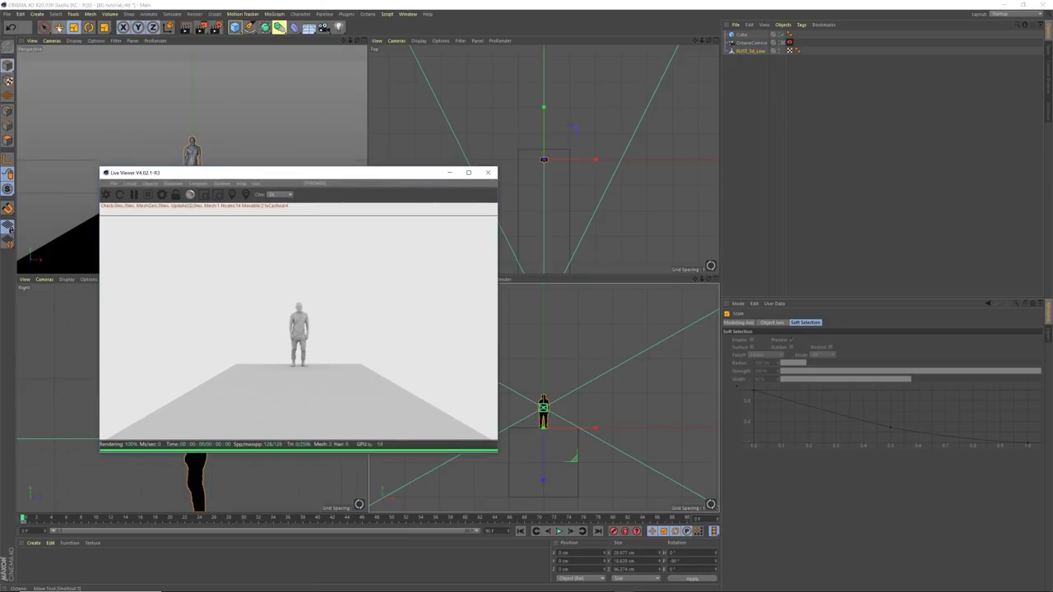
Step: Rotate the figure 180° about its vertical axis so it faces away from the camera
{"action": "left_click", "coordinate": [57, 27]}
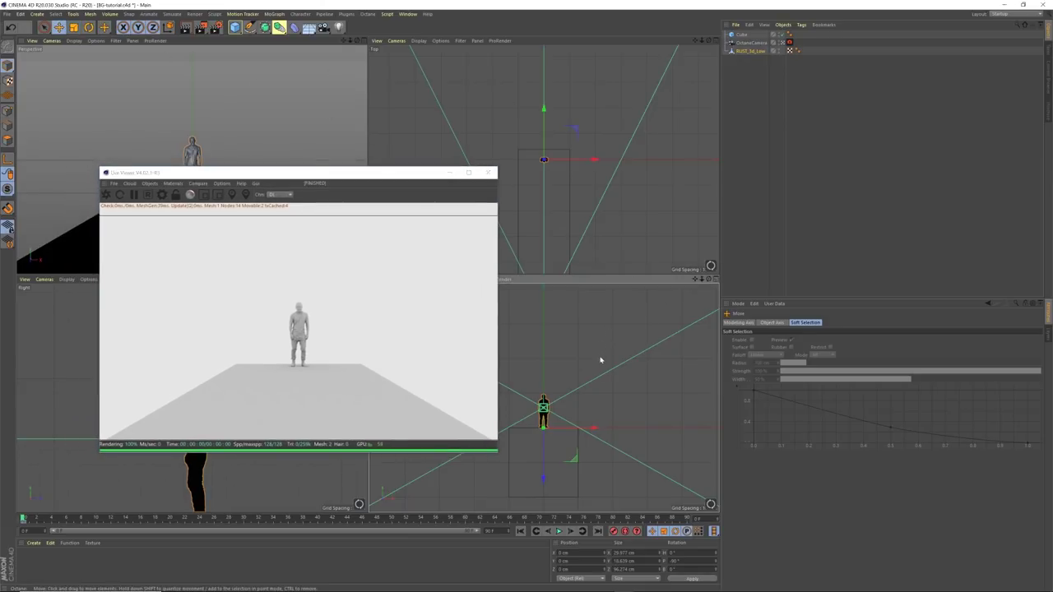
{"action": "key", "text": "r"}
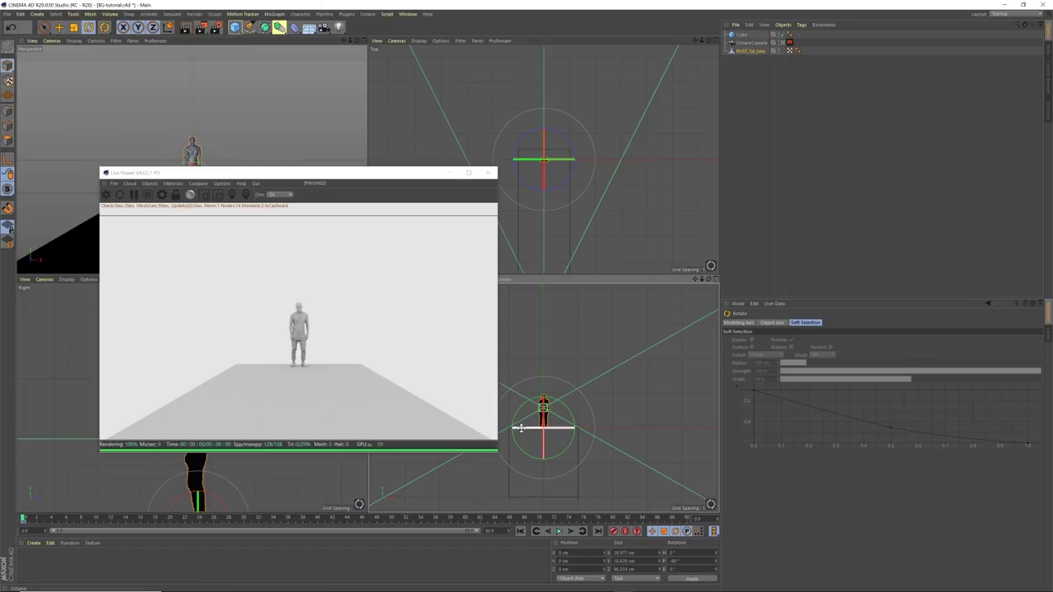
{"action": "left_click_drag", "start_coordinate": [520, 428], "coordinate": [709, 423]}
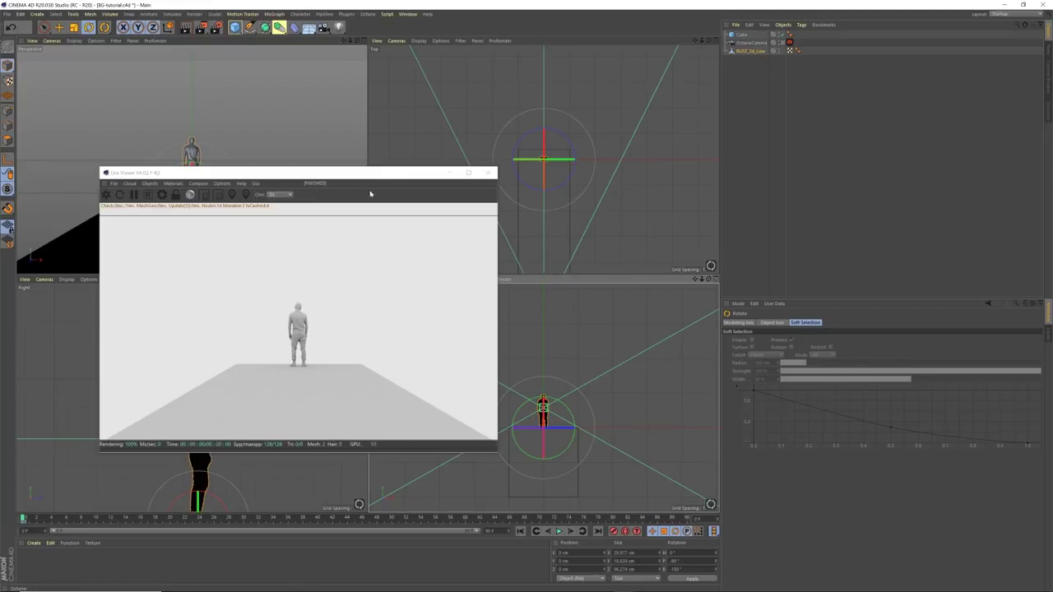
{"action": "left_click_drag", "start_coordinate": [383, 175], "coordinate": [368, 203]}
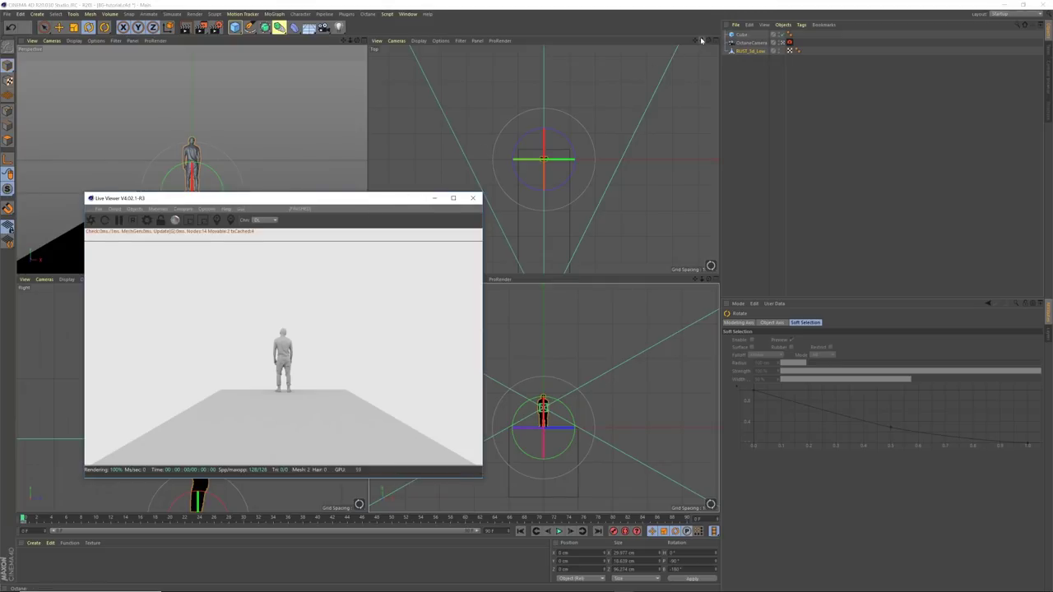
{"action": "left_click_drag", "start_coordinate": [702, 40], "coordinate": [701, 62]}
{"action": "left_click", "coordinate": [741, 35]}
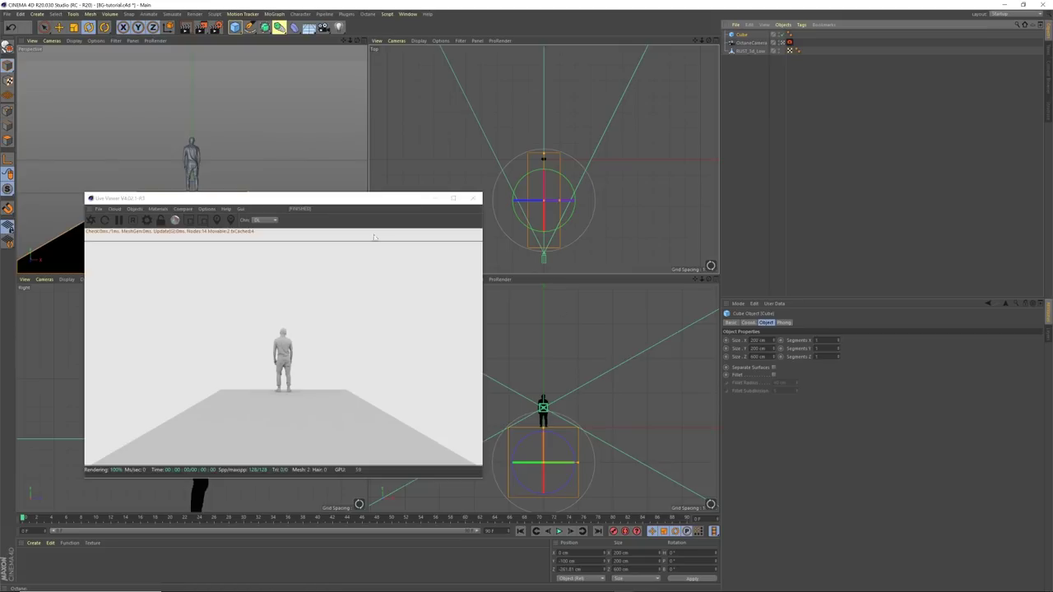
{"action": "mouse_move", "coordinate": [369, 201]}
{"action": "left_mouse_down"}
{"action": "mouse_move", "coordinate": [376, 240]}
{"action": "mouse_move", "coordinate": [380, 219]}
{"action": "mouse_move", "coordinate": [367, 214]}
{"action": "left_mouse_up"}
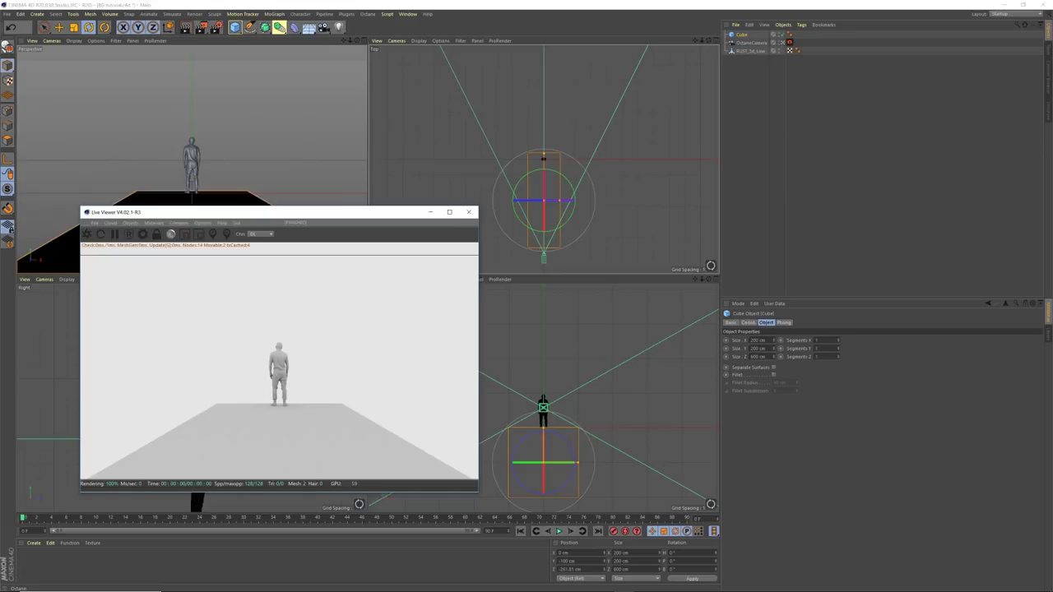
{"action": "left_click_drag", "start_coordinate": [774, 341], "coordinate": [774, 366]}
{"action": "key", "text": "ctrl+z"}
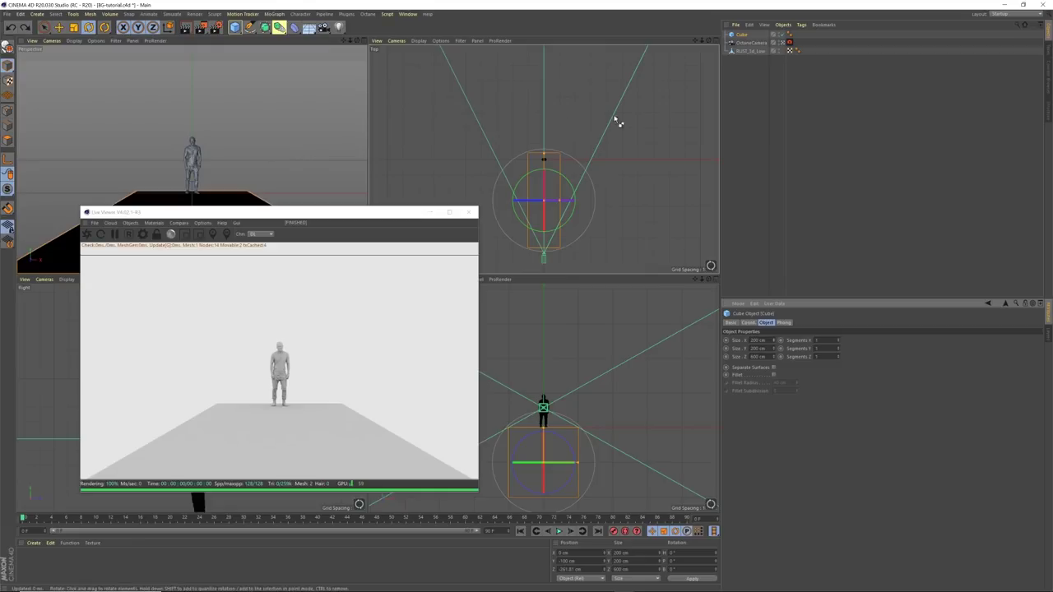
Step: Select the scanned figure and try to undo the last action
{"action": "scroll", "coordinate": [638, 121], "scroll_direction": "up", "scroll_amount": 4}
{"action": "left_click", "coordinate": [748, 89]}
{"action": "left_click", "coordinate": [749, 51]}
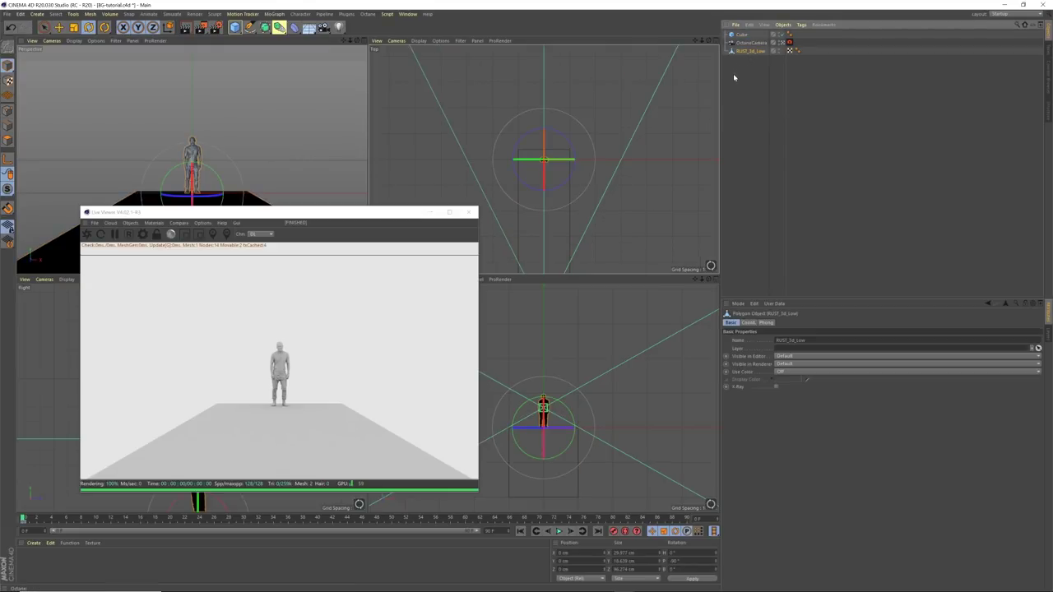
{"action": "left_click", "coordinate": [744, 65]}
{"action": "left_click", "coordinate": [749, 52]}
{"action": "left_click", "coordinate": [23, 14]}
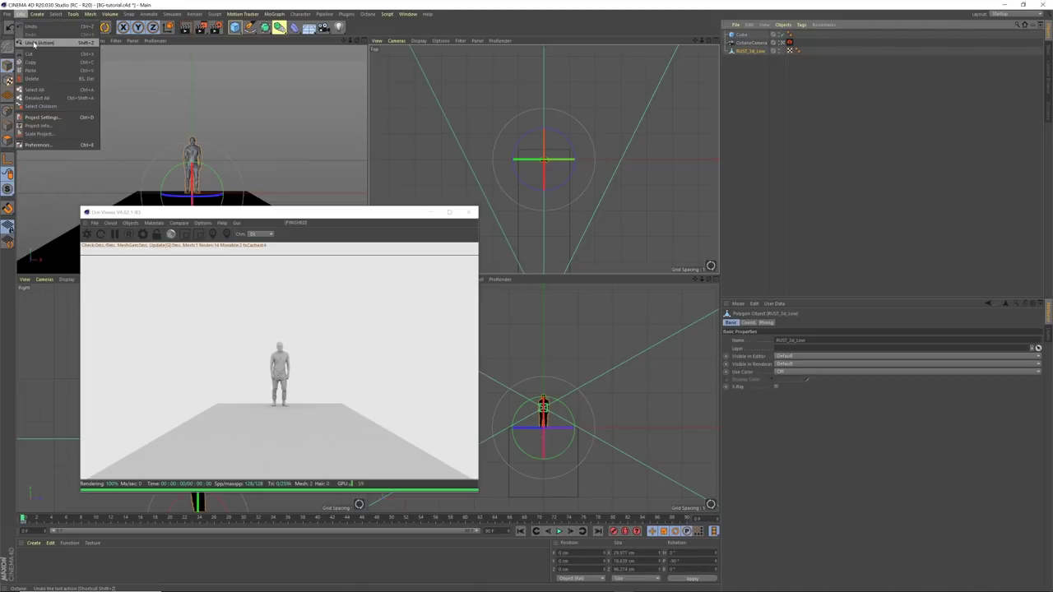
{"action": "left_click", "coordinate": [36, 43]}
Step: Rotate the scanned figure about its vertical axis so its back faces the camera again
{"action": "left_click", "coordinate": [749, 51]}
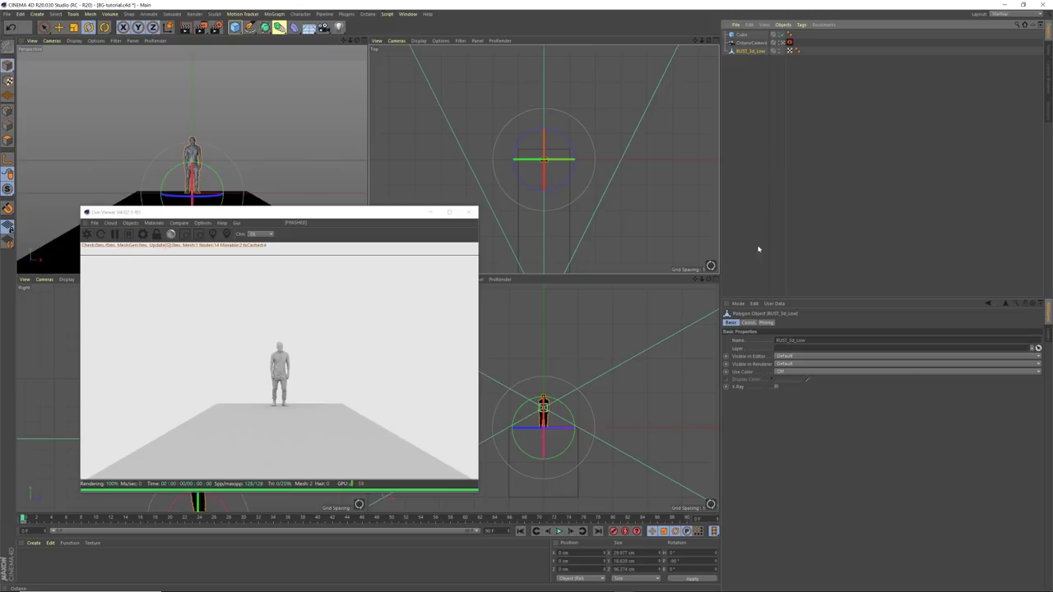
{"action": "key", "text": "r"}
{"action": "left_click_drag", "start_coordinate": [524, 427], "coordinate": [710, 429]}
{"action": "left_click", "coordinate": [794, 204]}
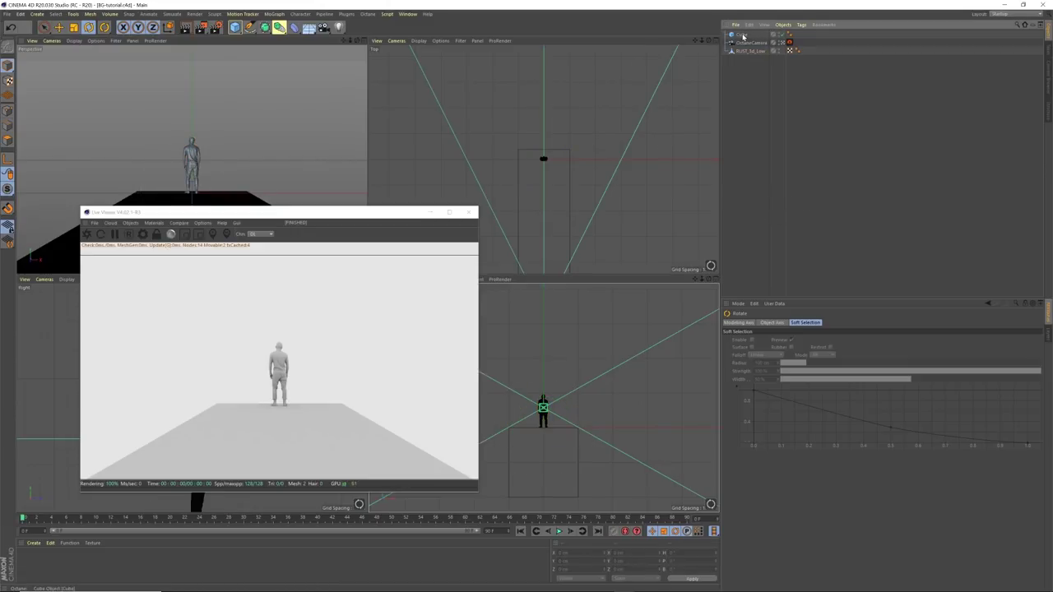
Step: Move the cube below the figure in the object list and give its edges a 10 cm fillet
{"action": "left_click_drag", "start_coordinate": [748, 63], "coordinate": [749, 62]}
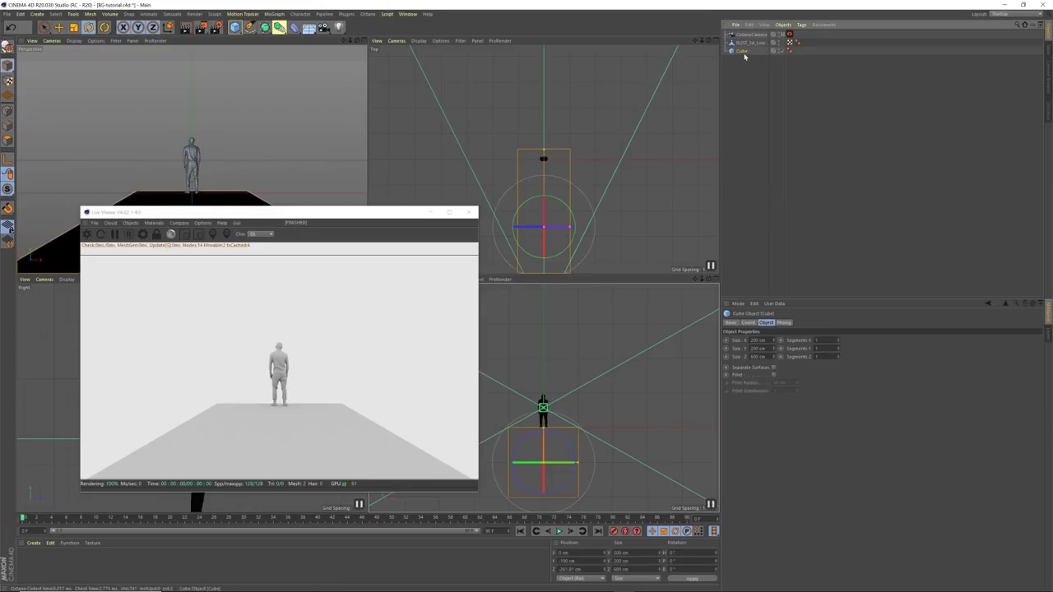
{"action": "left_click", "coordinate": [773, 375]}
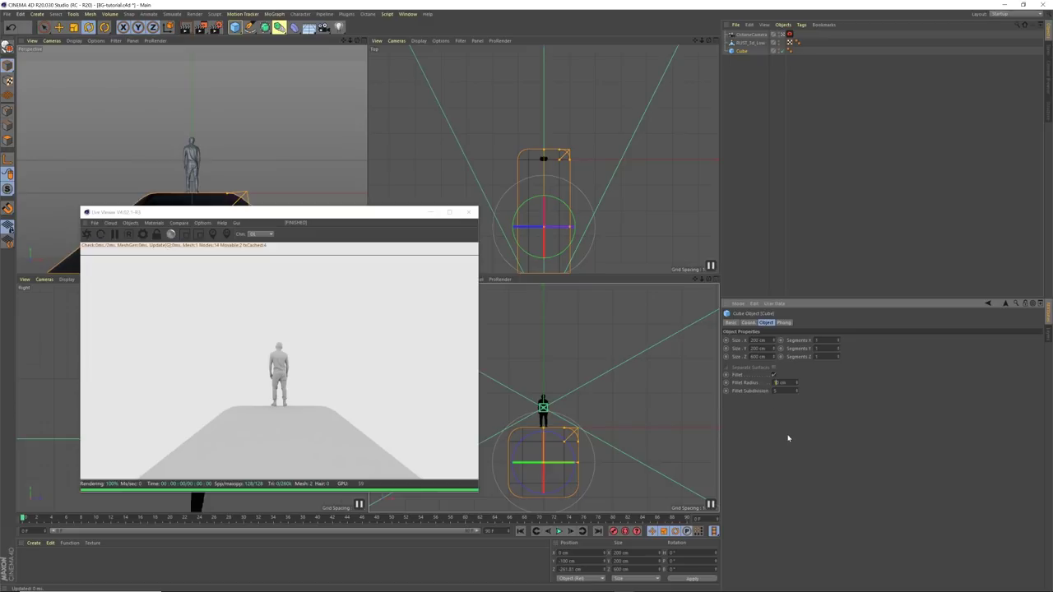
{"action": "type", "text": "1"}
{"action": "key", "text": "Return"}
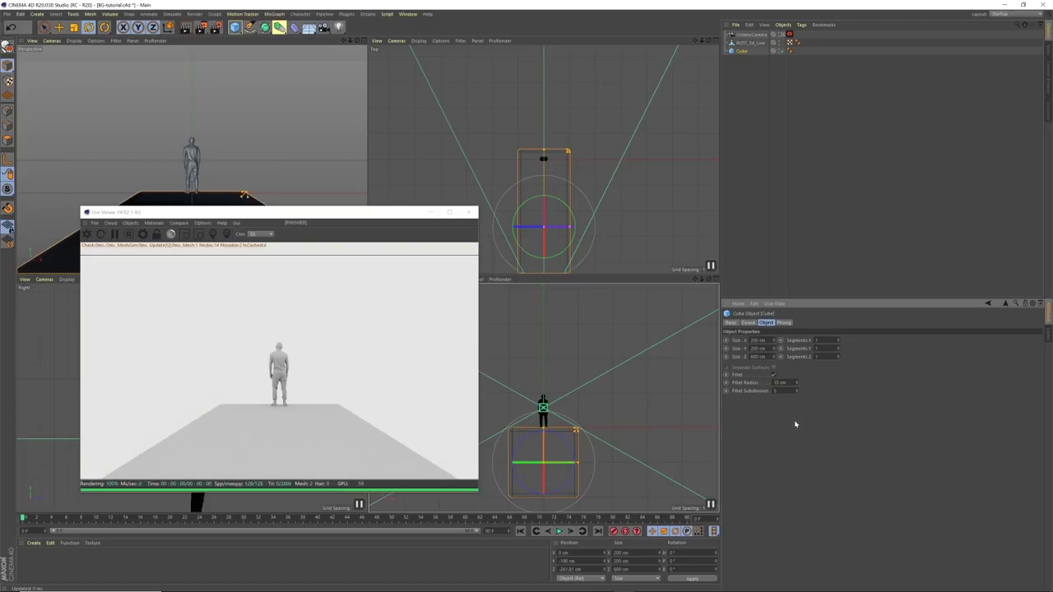
{"action": "mouse_move", "coordinate": [355, 212]}
{"action": "left_mouse_down"}
{"action": "mouse_move", "coordinate": [582, 195]}
{"action": "mouse_move", "coordinate": [519, 203]}
{"action": "mouse_move", "coordinate": [556, 214]}
{"action": "mouse_move", "coordinate": [430, 205]}
{"action": "mouse_move", "coordinate": [384, 164]}
{"action": "mouse_move", "coordinate": [367, 197]}
{"action": "left_mouse_up"}
{"action": "left_click_drag", "start_coordinate": [702, 279], "coordinate": [686, 165]}
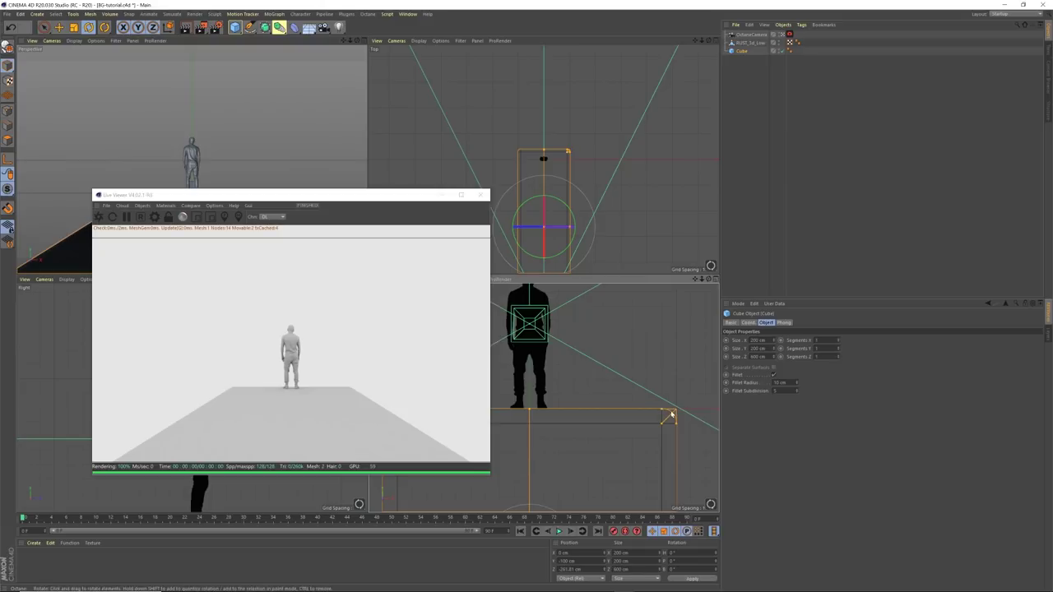
{"action": "left_click_drag", "start_coordinate": [701, 279], "coordinate": [697, 312]}
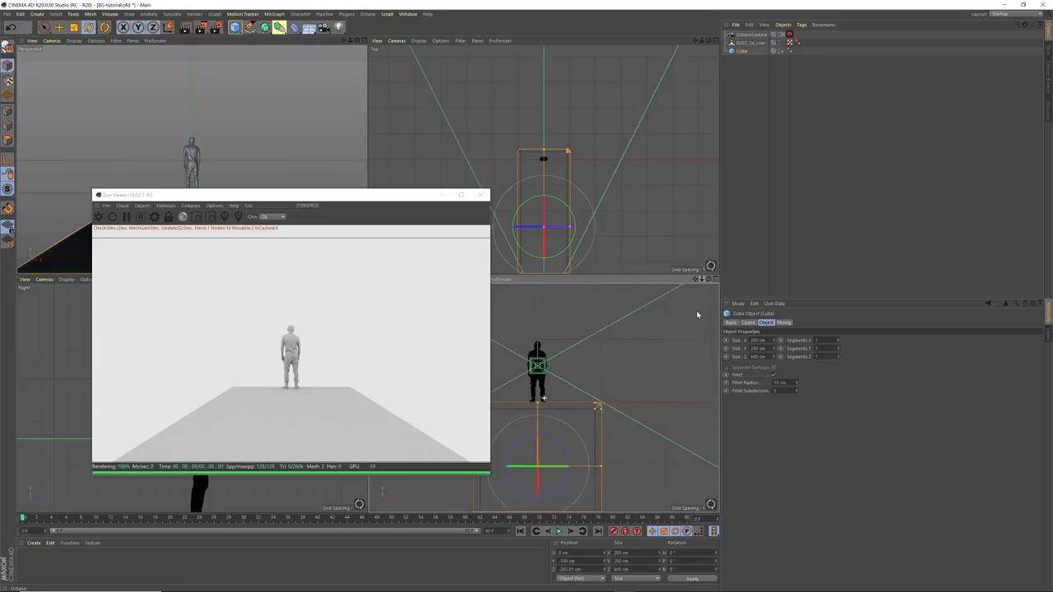
{"action": "left_click", "coordinate": [585, 245]}
{"action": "left_click_drag", "start_coordinate": [375, 199], "coordinate": [361, 208]}
{"action": "mouse_move", "coordinate": [702, 40]}
{"action": "left_mouse_down"}
{"action": "mouse_move", "coordinate": [700, 70]}
{"action": "mouse_move", "coordinate": [703, 56]}
{"action": "left_mouse_up"}
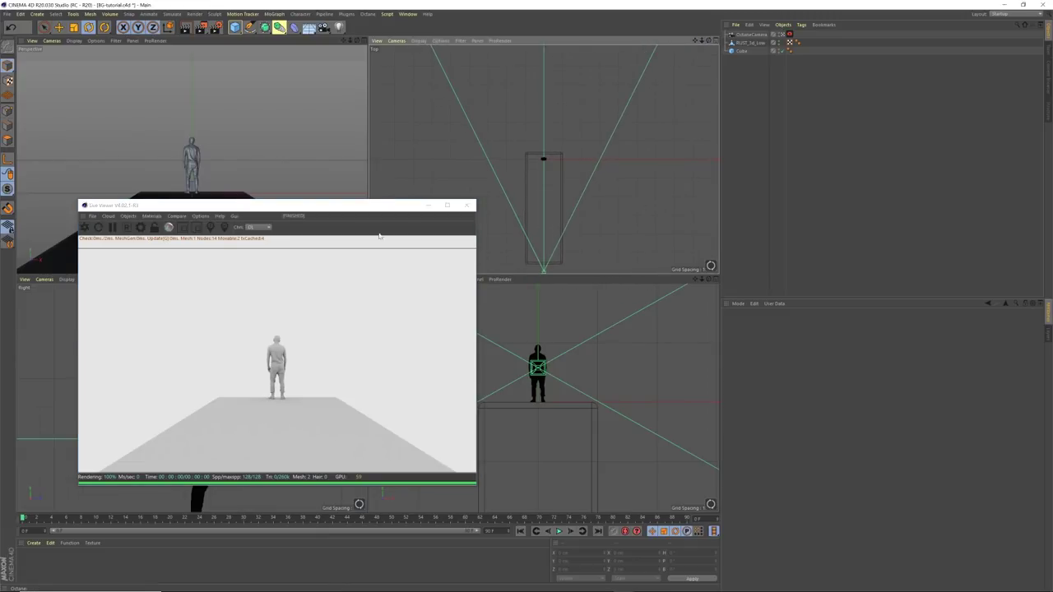
{"action": "left_click_drag", "start_coordinate": [365, 206], "coordinate": [405, 204]}
{"action": "left_click", "coordinate": [752, 63]}
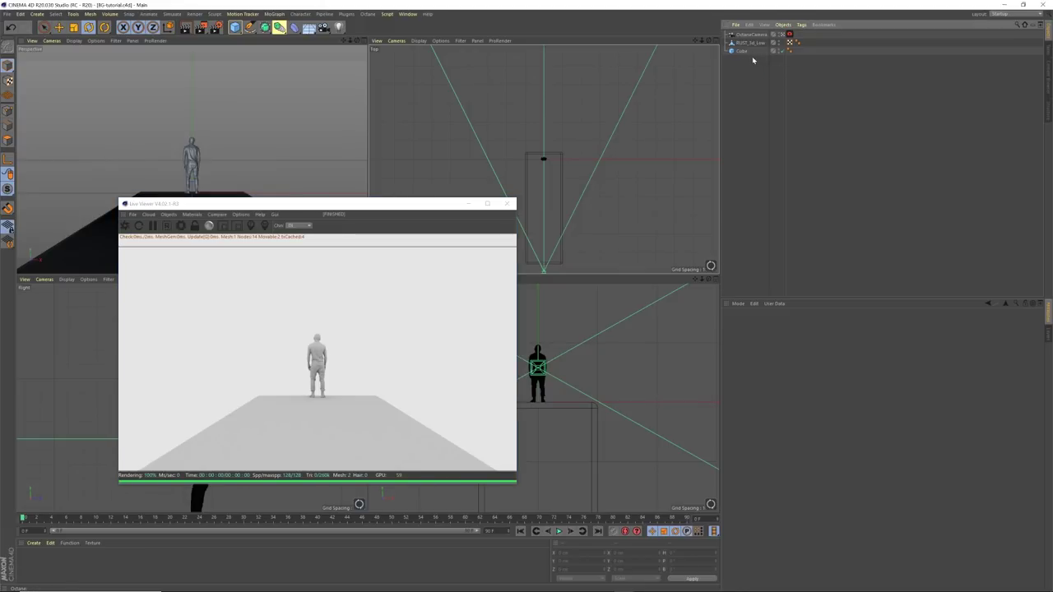
{"action": "left_click_drag", "start_coordinate": [402, 204], "coordinate": [416, 180]}
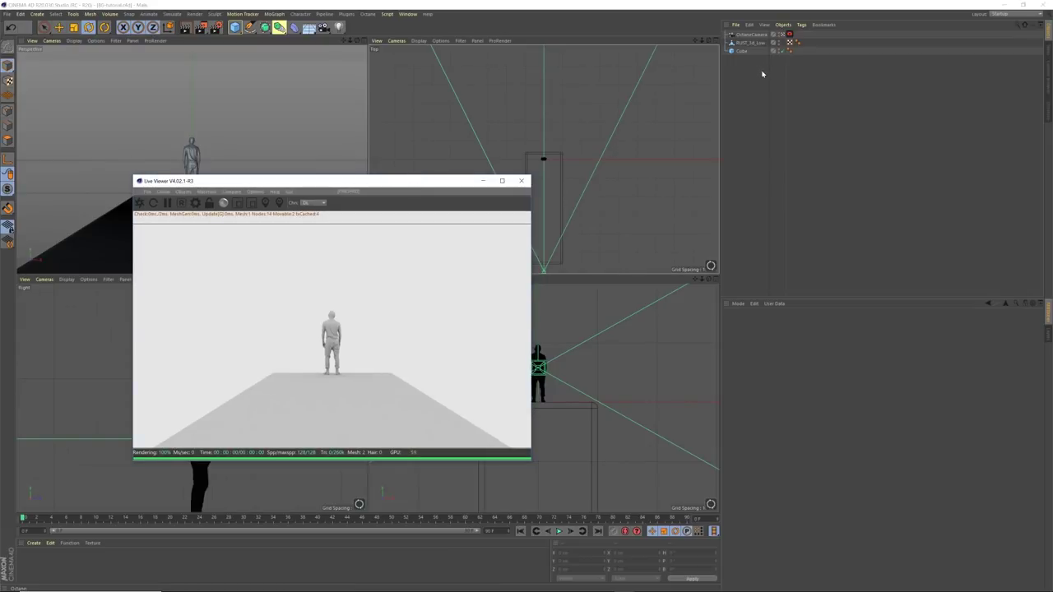
{"action": "left_click_drag", "start_coordinate": [427, 184], "coordinate": [375, 186]}
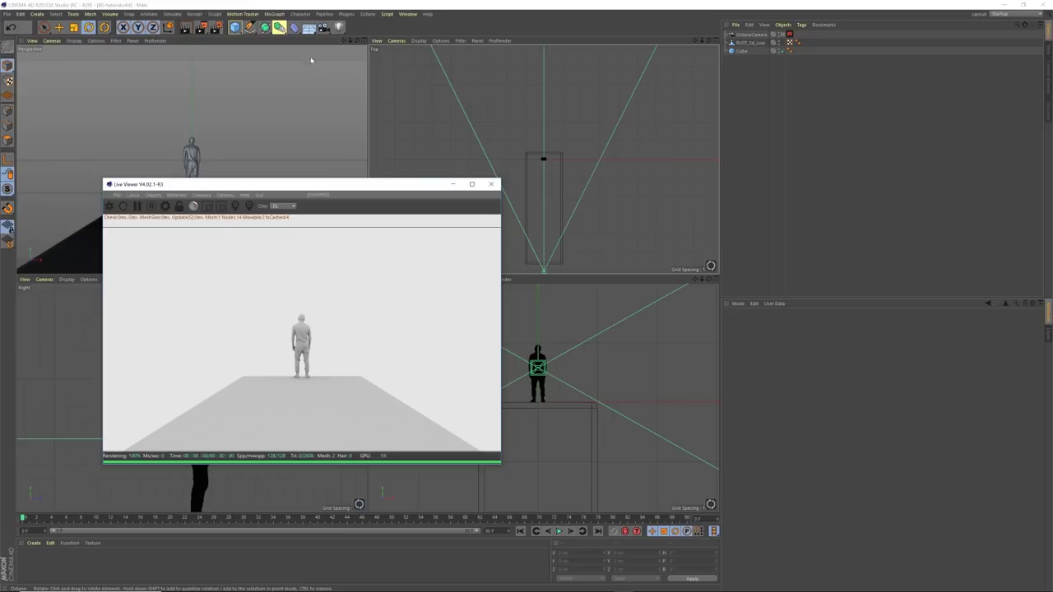
Step: Add a Background object and assign a newly created material to it
{"action": "left_click", "coordinate": [310, 28]}
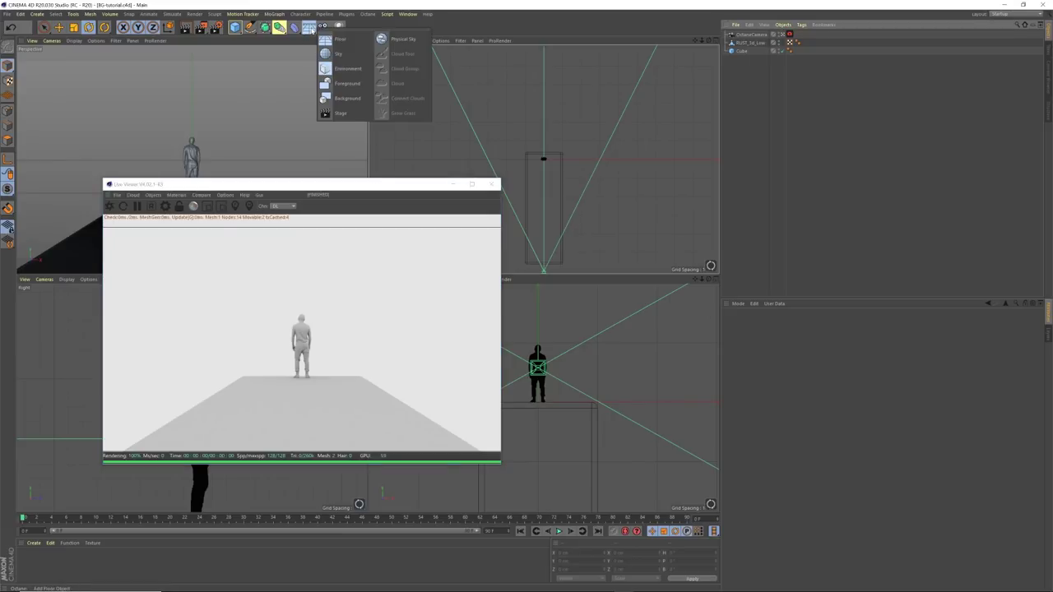
{"action": "left_click", "coordinate": [347, 98]}
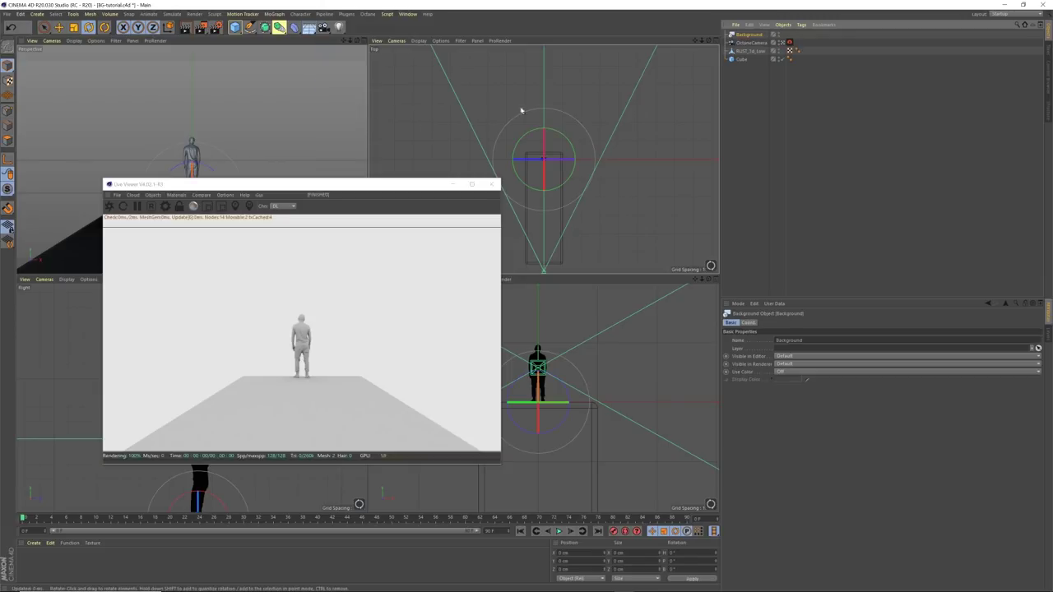
{"action": "double_click", "coordinate": [31, 564]}
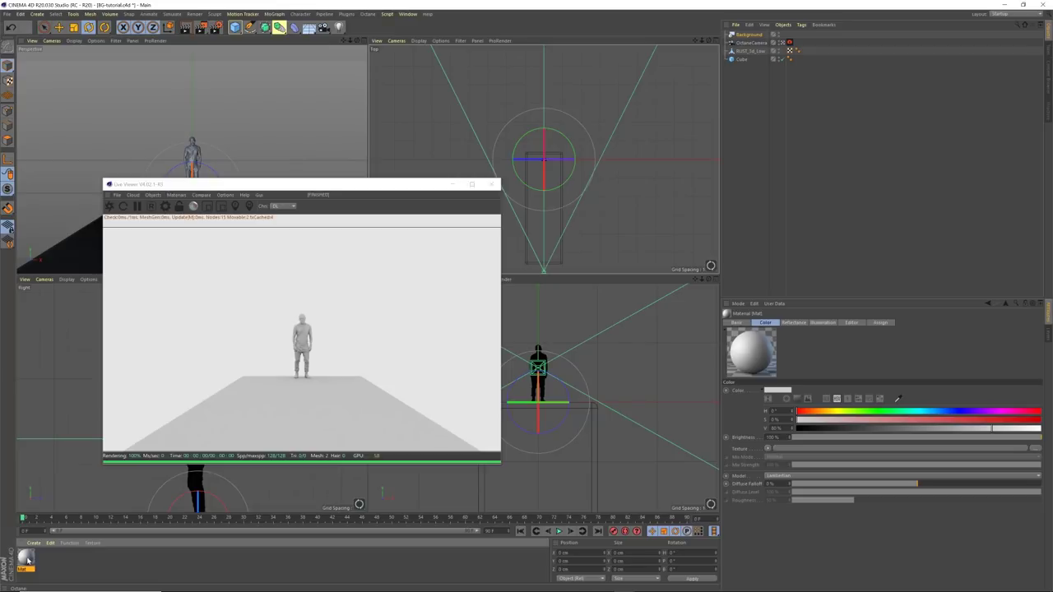
{"action": "left_click_drag", "start_coordinate": [27, 561], "coordinate": [761, 36]}
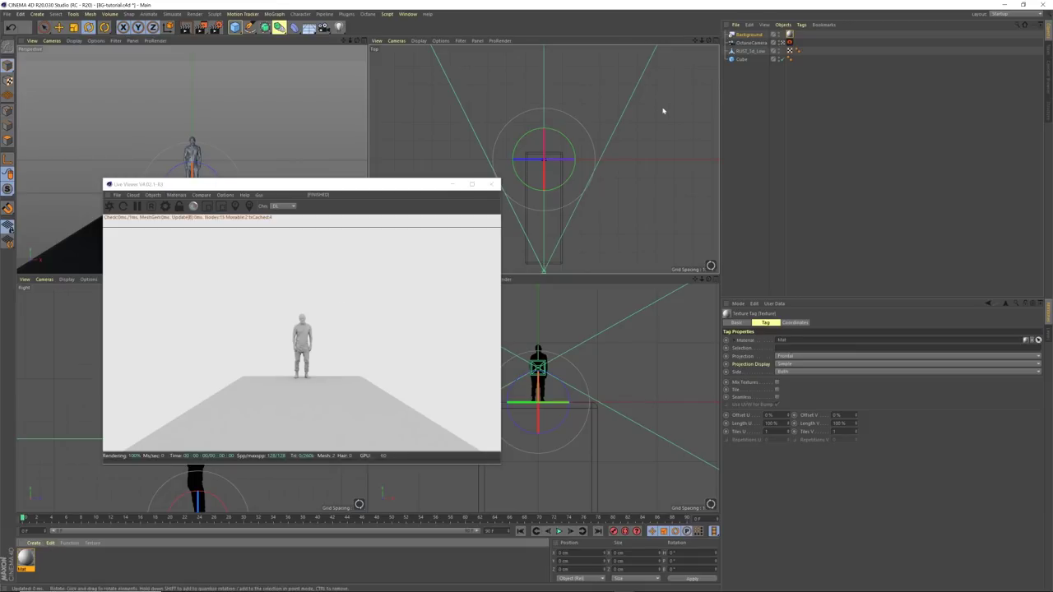
Step: Delete the animation track from the scanned figure's rotation coordinates
{"action": "left_click", "coordinate": [750, 51]}
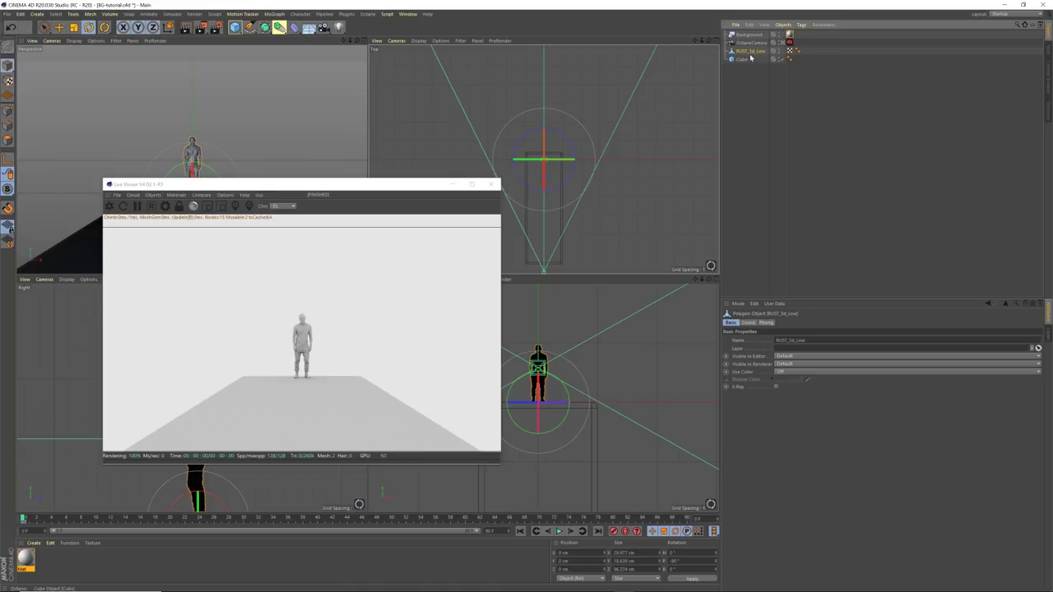
{"action": "left_click", "coordinate": [749, 323]}
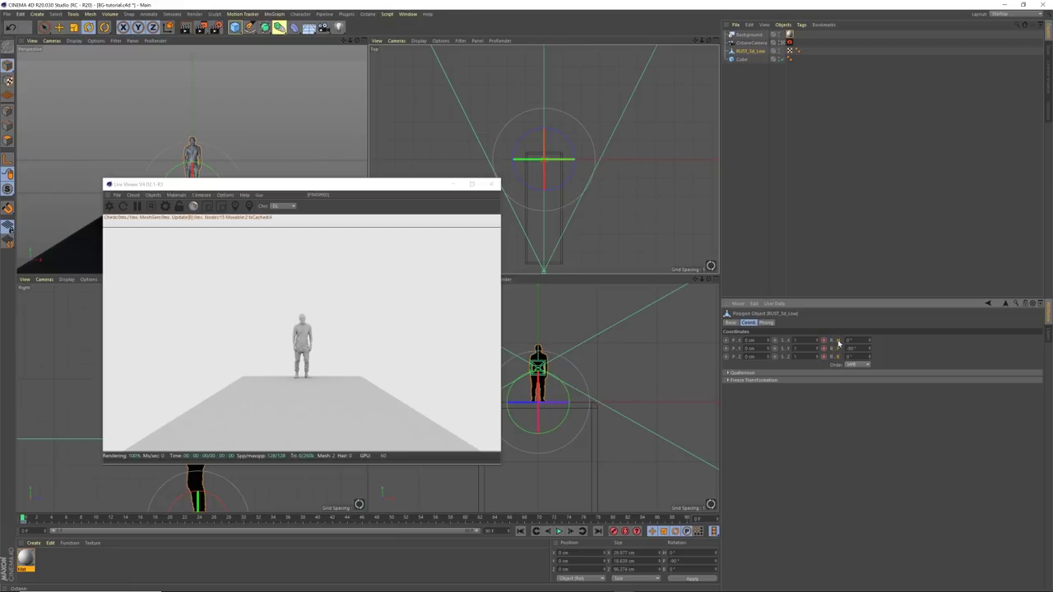
{"action": "right_click", "coordinate": [839, 342]}
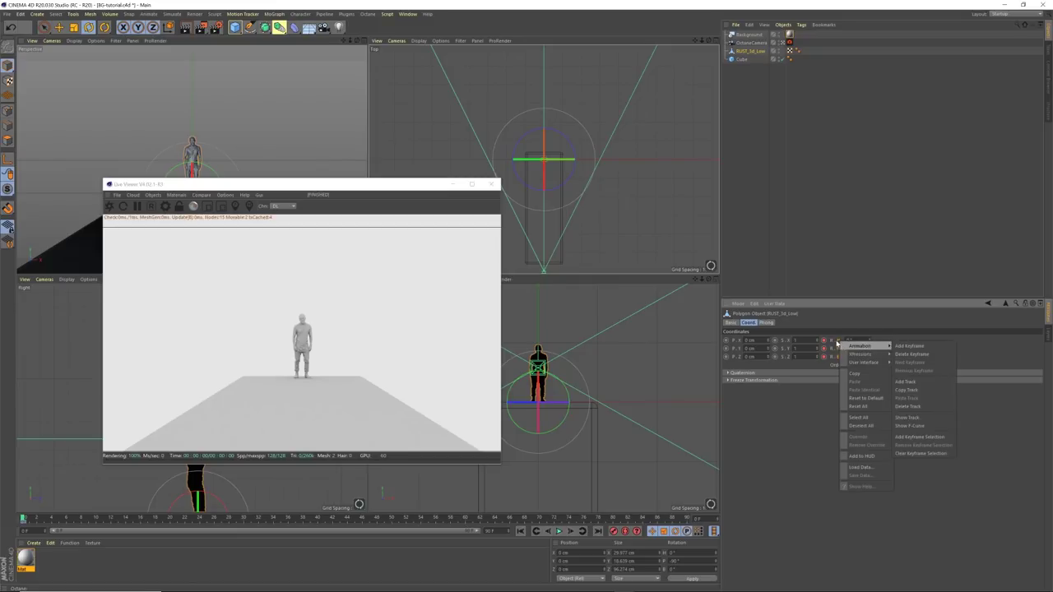
{"action": "left_click", "coordinate": [837, 344]}
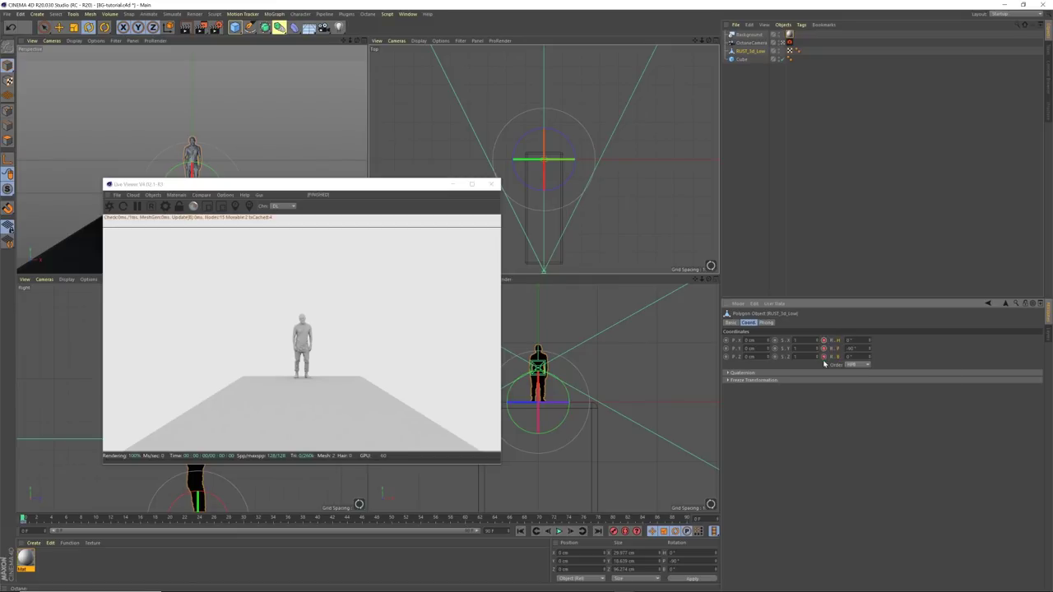
{"action": "right_click", "coordinate": [837, 346]}
{"action": "mouse_move", "coordinate": [859, 346]}
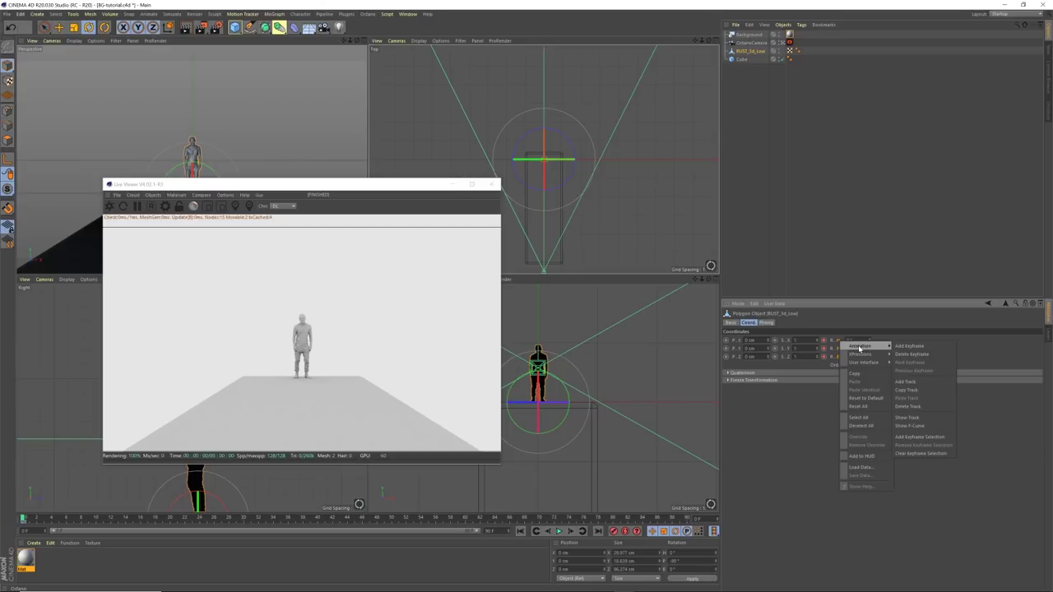
{"action": "left_click", "coordinate": [920, 406]}
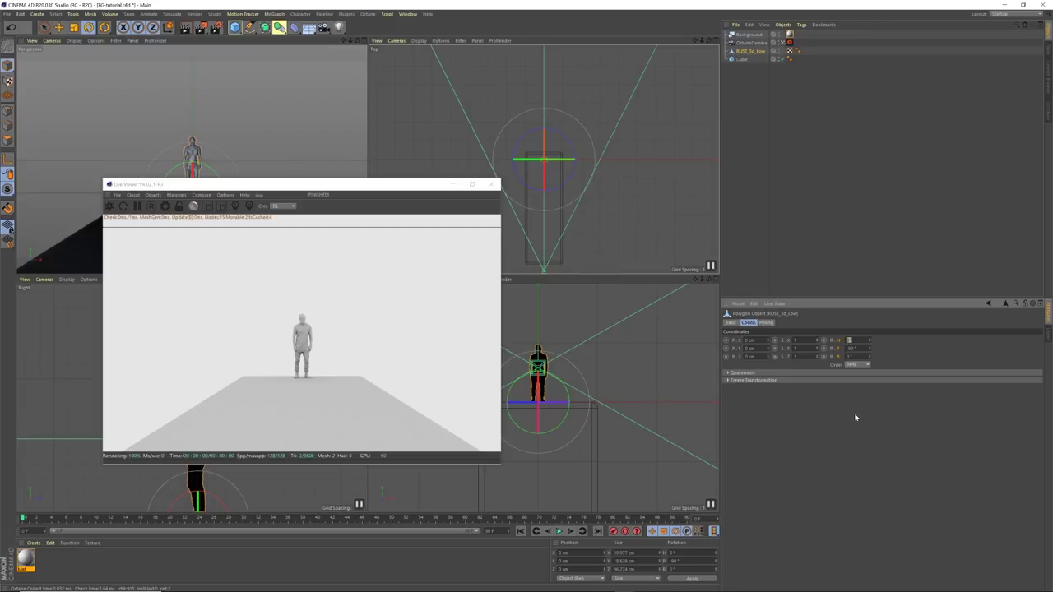
Step: Set the figure's heading rotation so that its back faces the camera
{"action": "type", "text": "0"}
{"action": "key", "text": "Return"}
{"action": "left_click", "coordinate": [819, 214]}
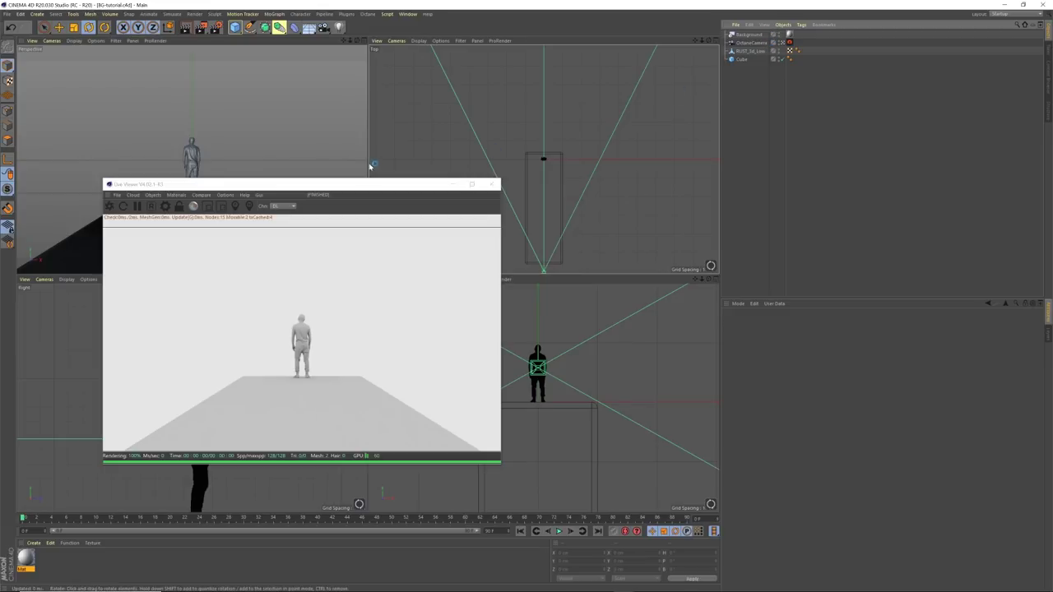
{"action": "left_click_drag", "start_coordinate": [368, 187], "coordinate": [395, 187]}
Step: Load the Earth-from-space image from the tex folder as the background material's color texture
{"action": "left_click", "coordinate": [753, 36]}
{"action": "left_click", "coordinate": [751, 90]}
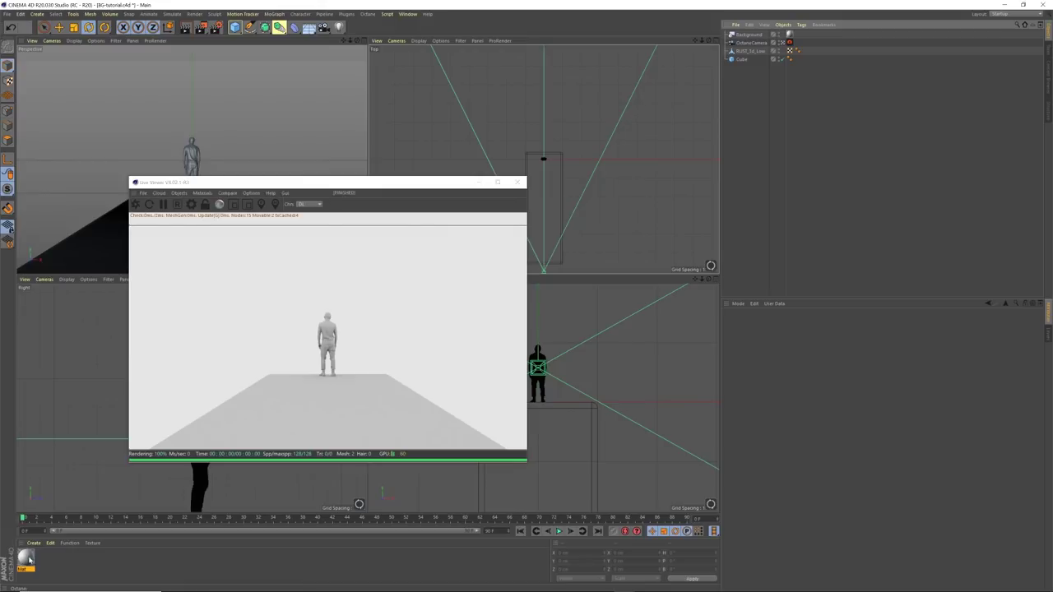
{"action": "left_click", "coordinate": [26, 559]}
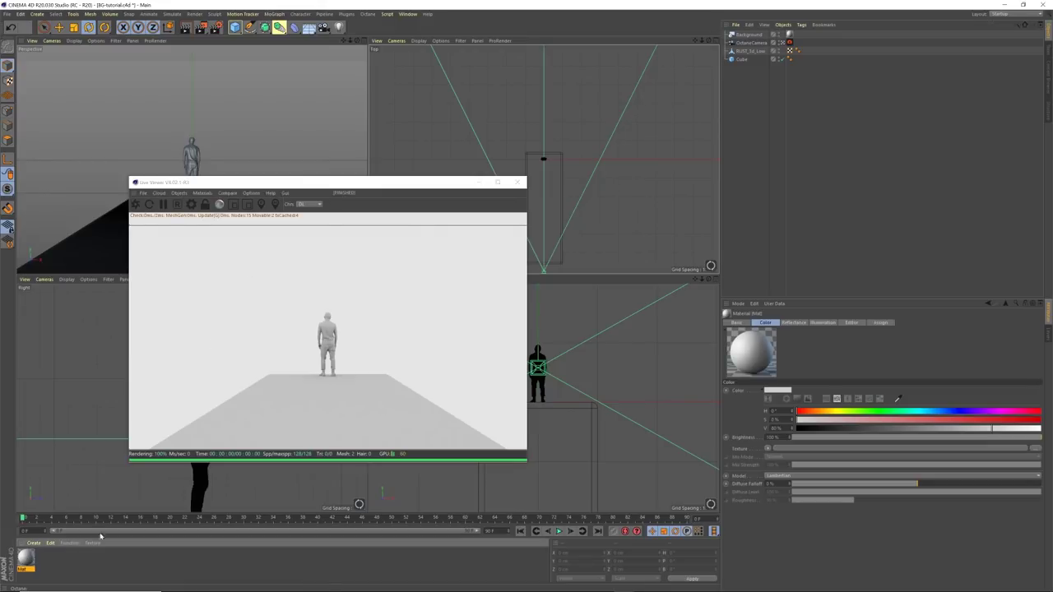
{"action": "left_click_drag", "start_coordinate": [27, 559], "coordinate": [29, 556]}
{"action": "double_click", "coordinate": [27, 559]}
{"action": "left_click_drag", "start_coordinate": [300, 64], "coordinate": [727, 147]}
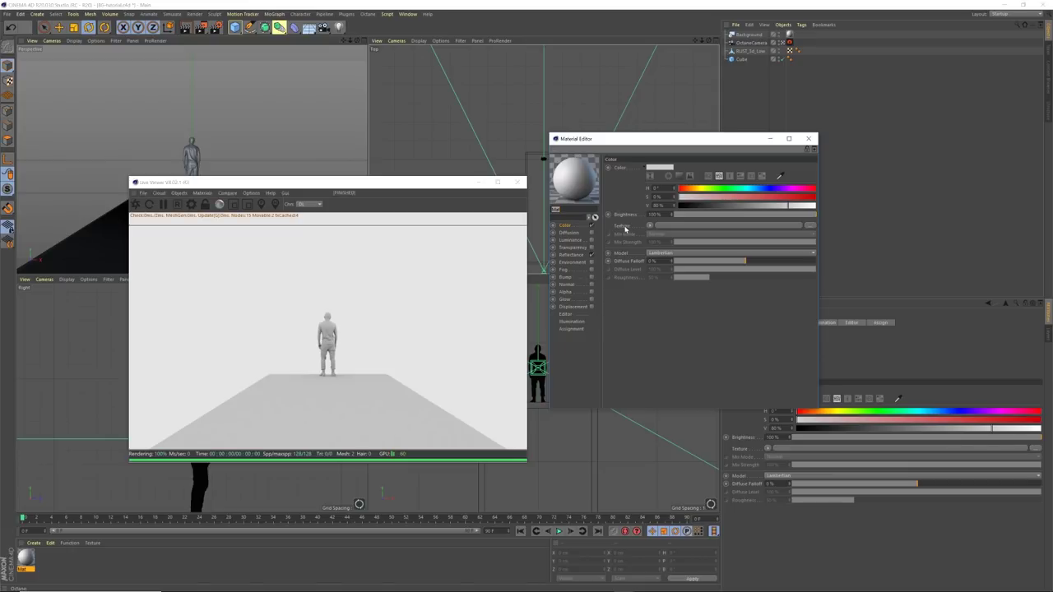
{"action": "left_click", "coordinate": [811, 225]}
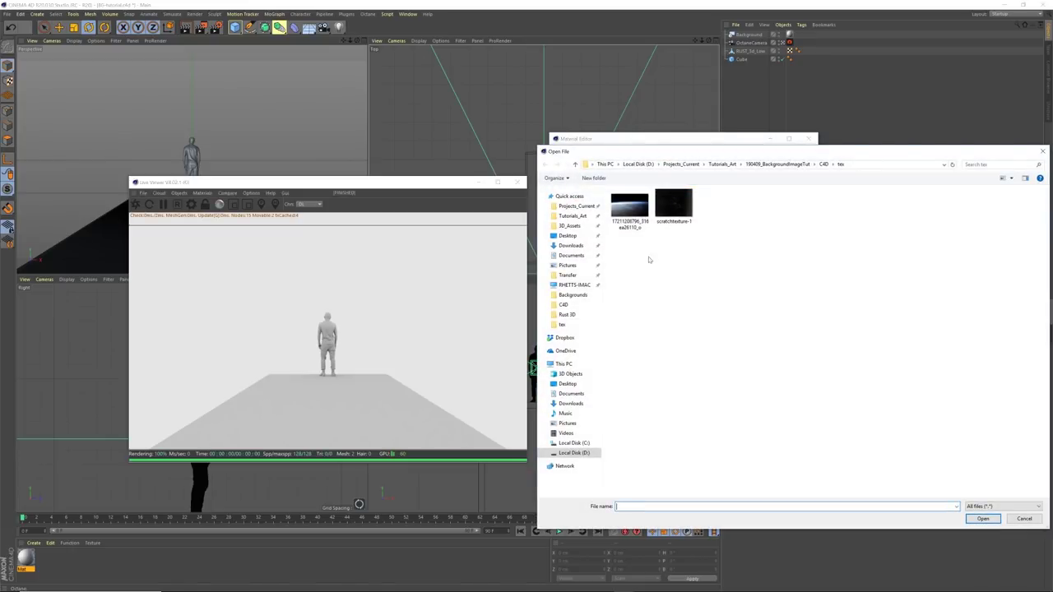
{"action": "left_click", "coordinate": [631, 211]}
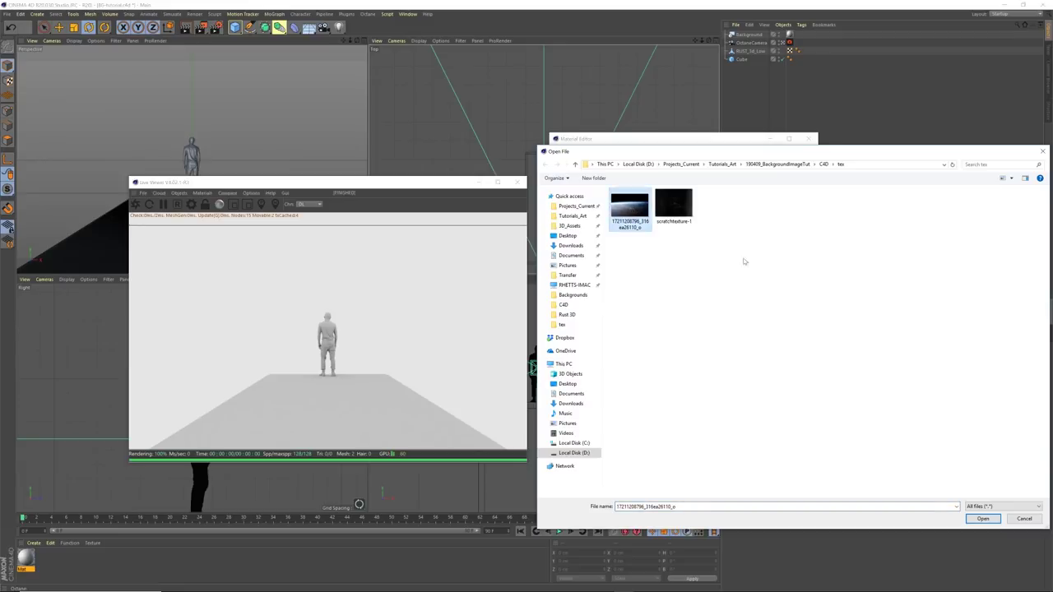
{"action": "left_click", "coordinate": [983, 519]}
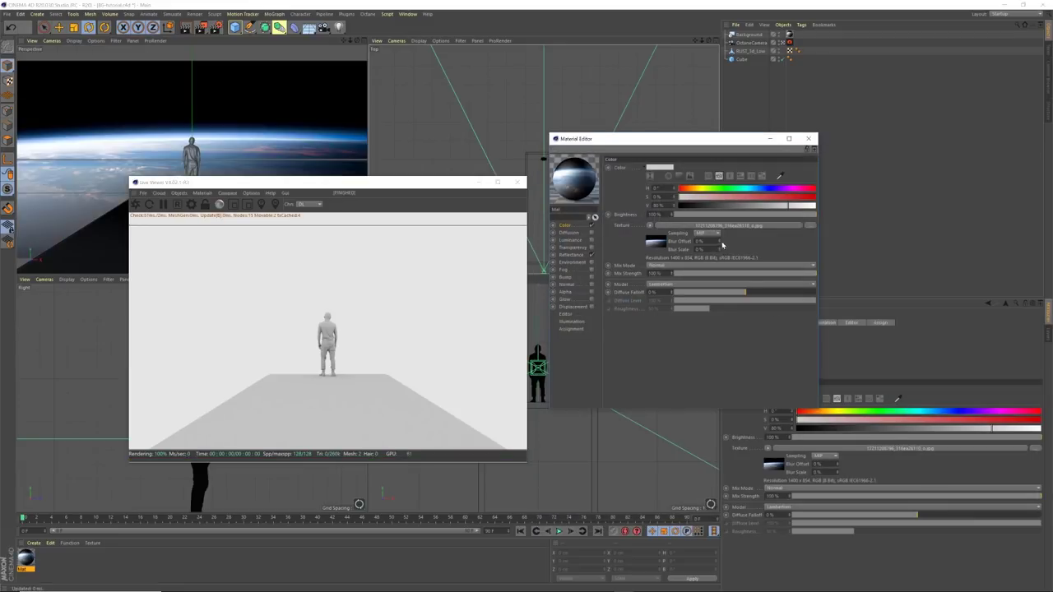
{"action": "left_click_drag", "start_coordinate": [397, 184], "coordinate": [628, 211]}
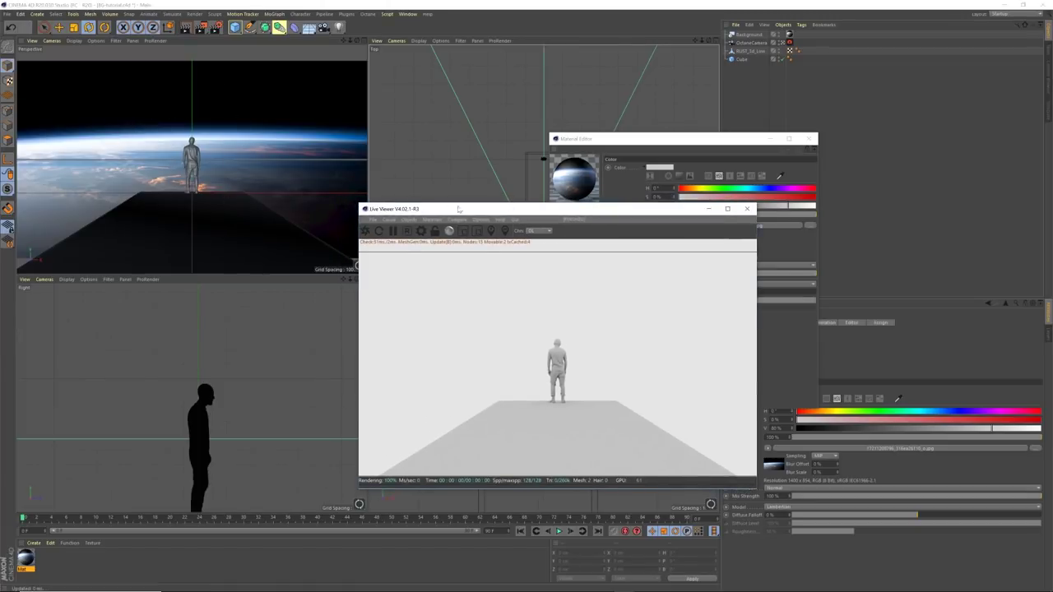
{"action": "left_click_drag", "start_coordinate": [696, 209], "coordinate": [579, 200]}
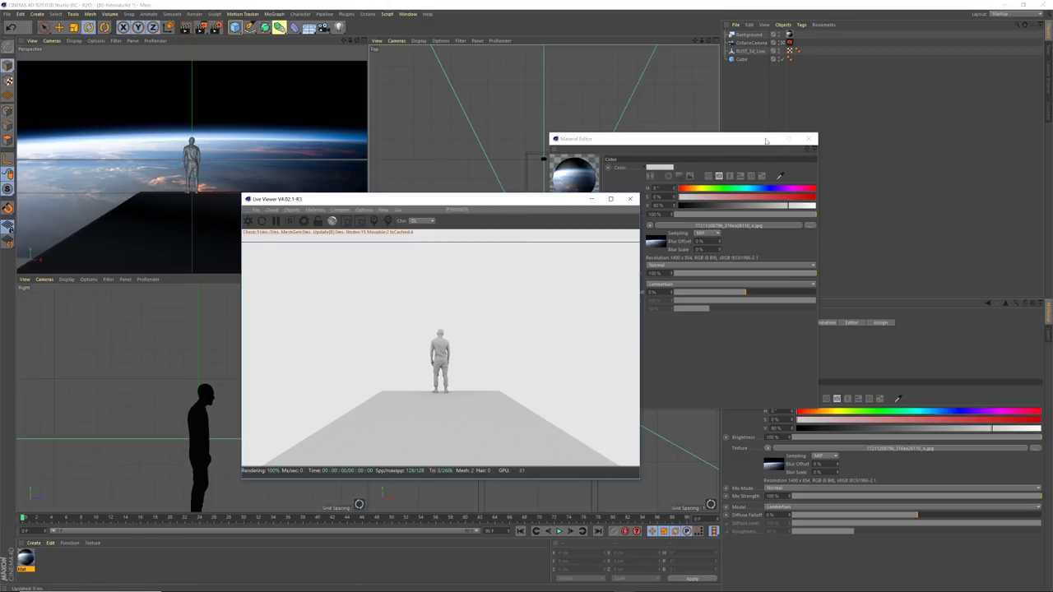
Step: Close the material editor and view the source Earth-from-space photo on its Flickr All sizes page in the browser
{"action": "left_click", "coordinate": [810, 138]}
{"action": "left_click_drag", "start_coordinate": [541, 199], "coordinate": [535, 195]}
{"action": "mouse_move", "coordinate": [379, 590]}
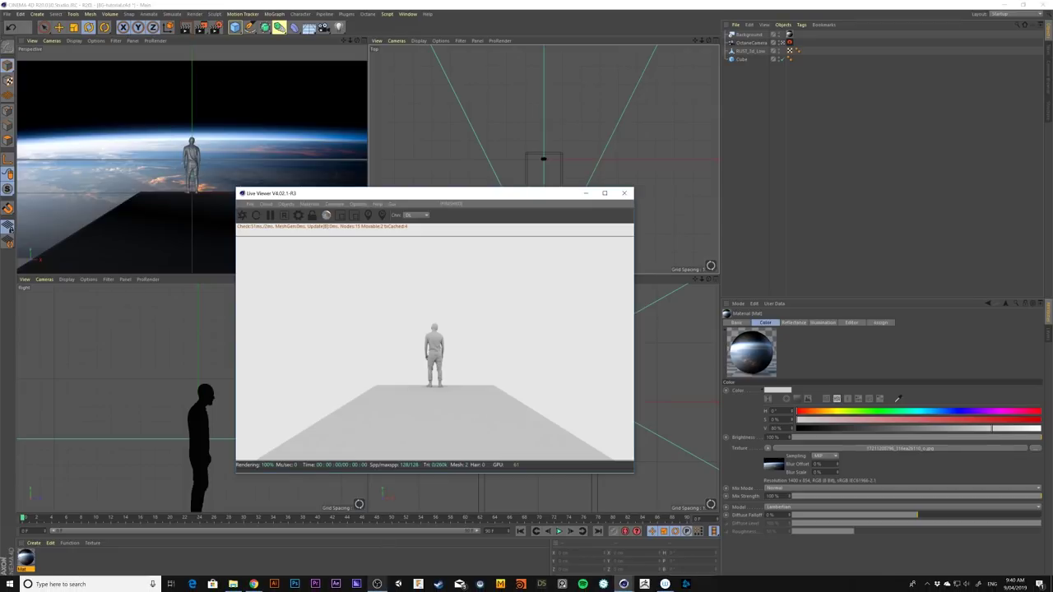
{"action": "left_click", "coordinate": [254, 584]}
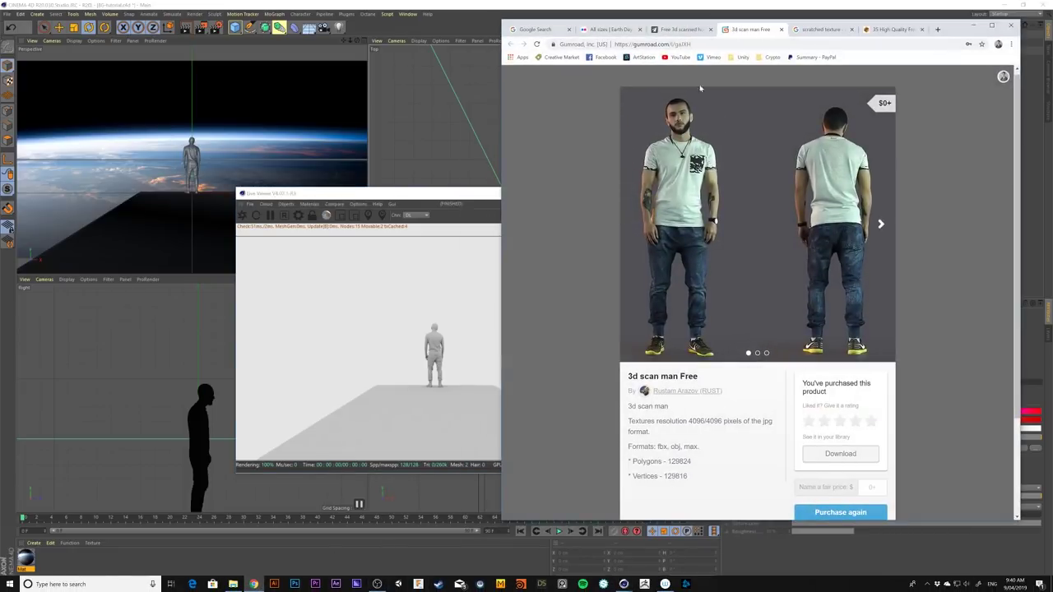
{"action": "left_click", "coordinate": [609, 30]}
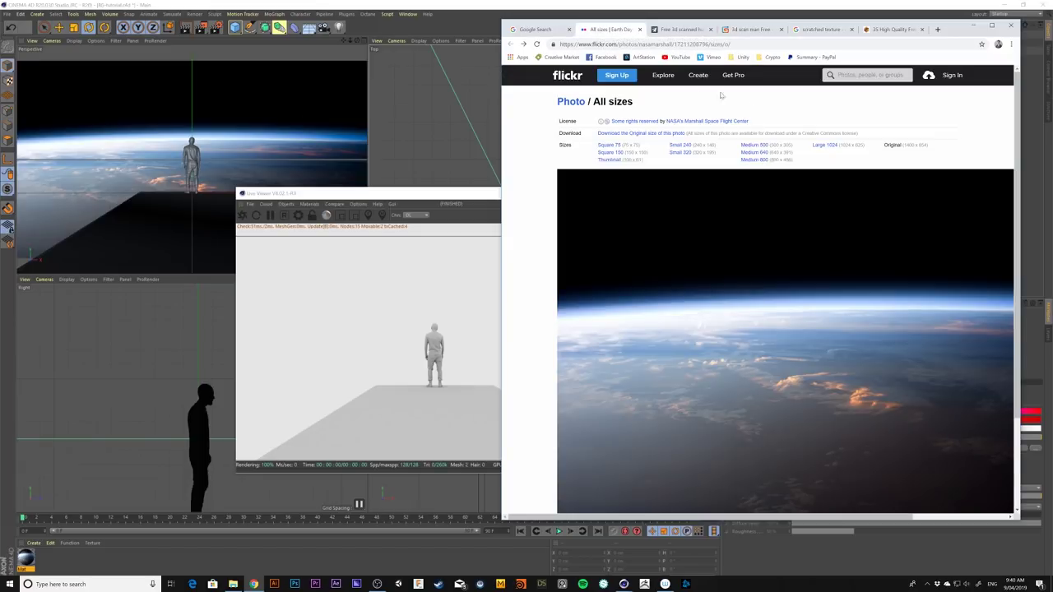
{"action": "scroll", "coordinate": [1012, 146], "scroll_direction": "down", "scroll_amount": 1}
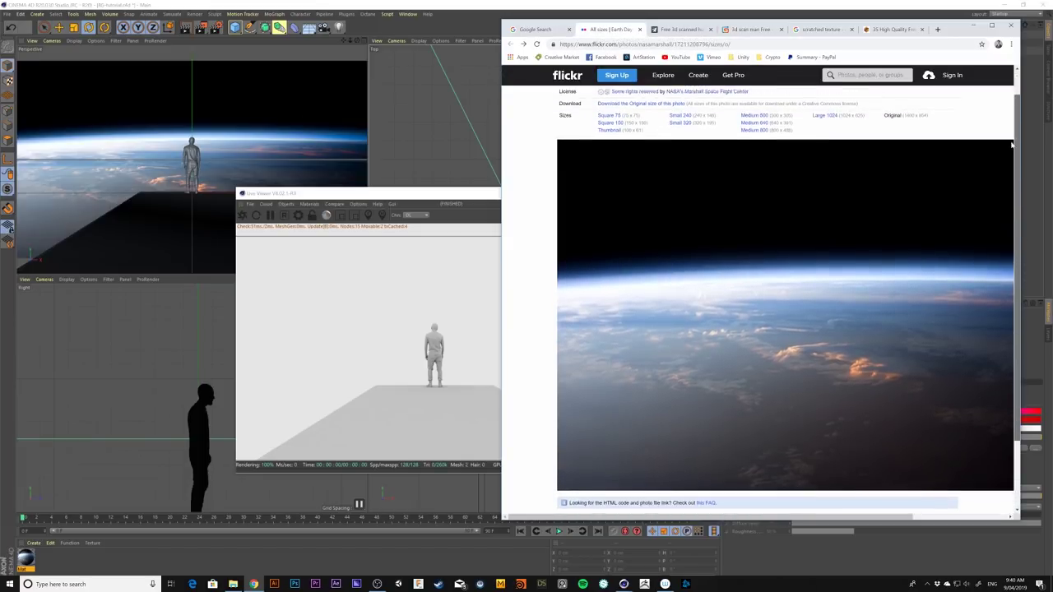
{"action": "scroll", "coordinate": [802, 189], "scroll_direction": "up", "scroll_amount": 1}
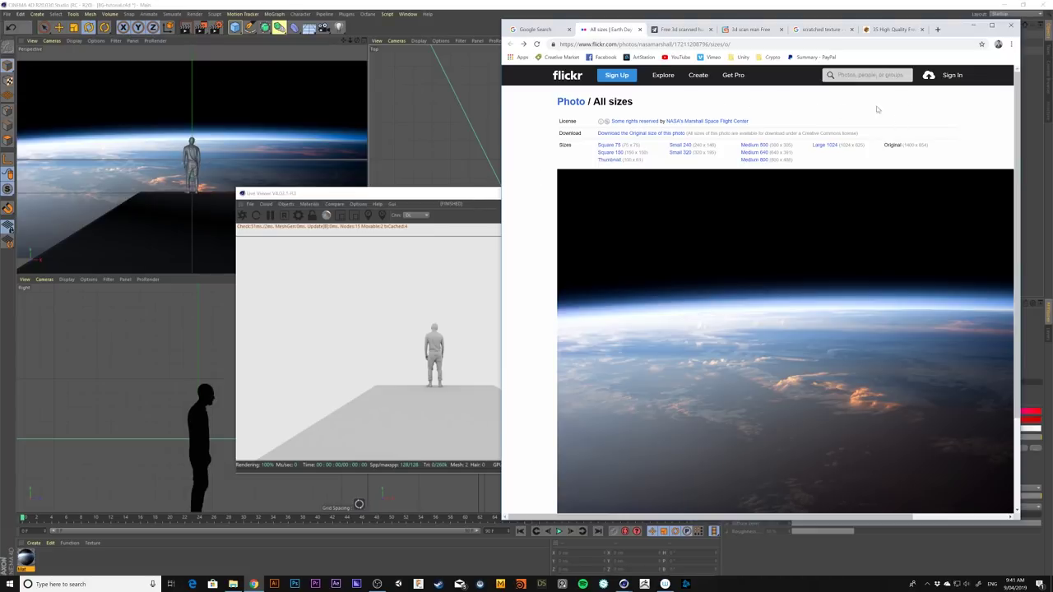
{"action": "left_click", "coordinate": [439, 194]}
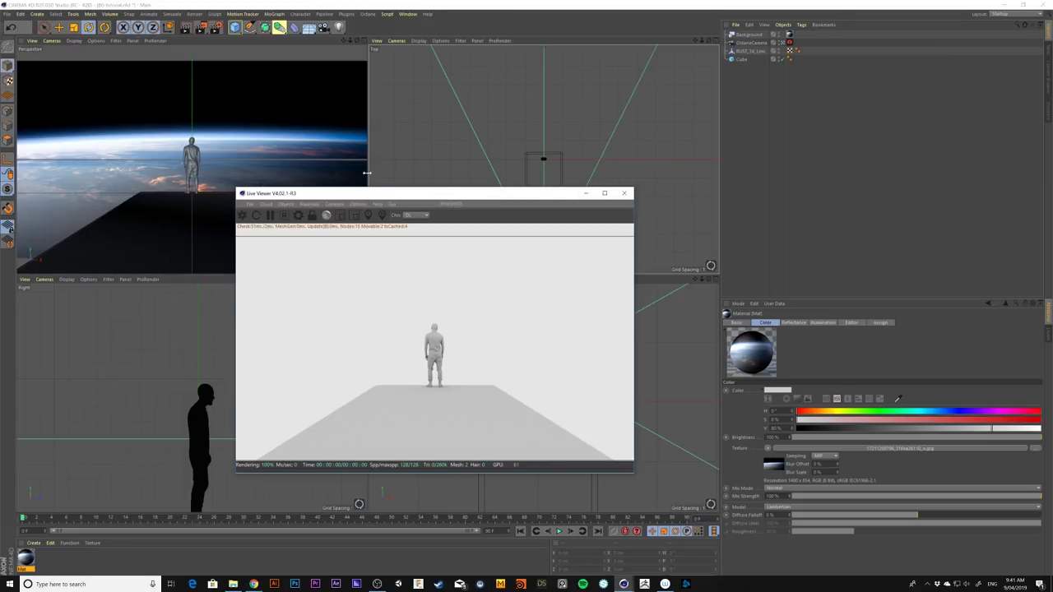
Step: Check the project's tex folder in File Explorer for the texture images, then return to the scene
{"action": "left_click", "coordinate": [232, 585]}
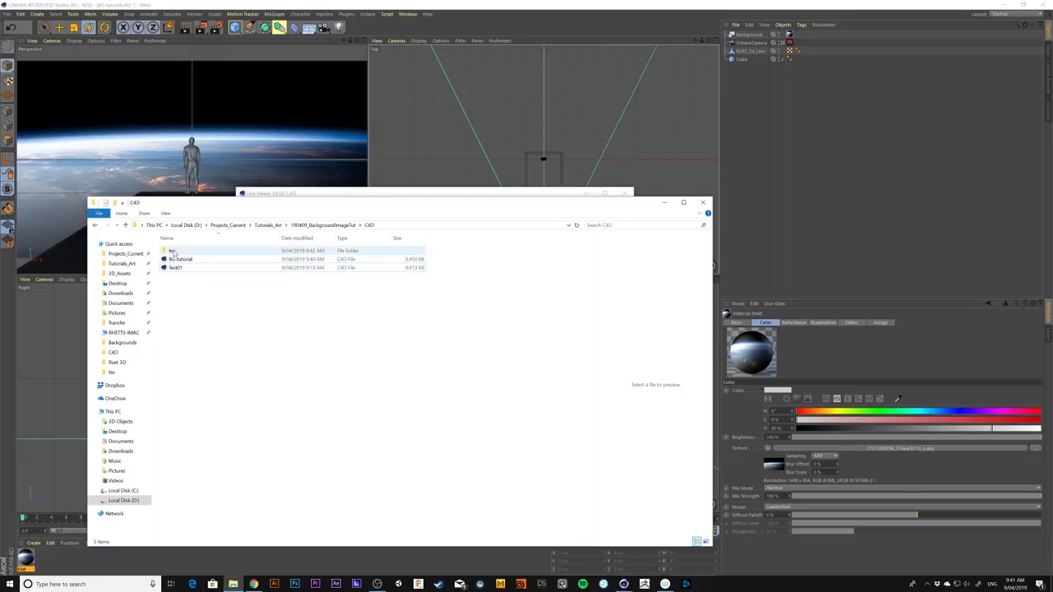
{"action": "double_click", "coordinate": [172, 251]}
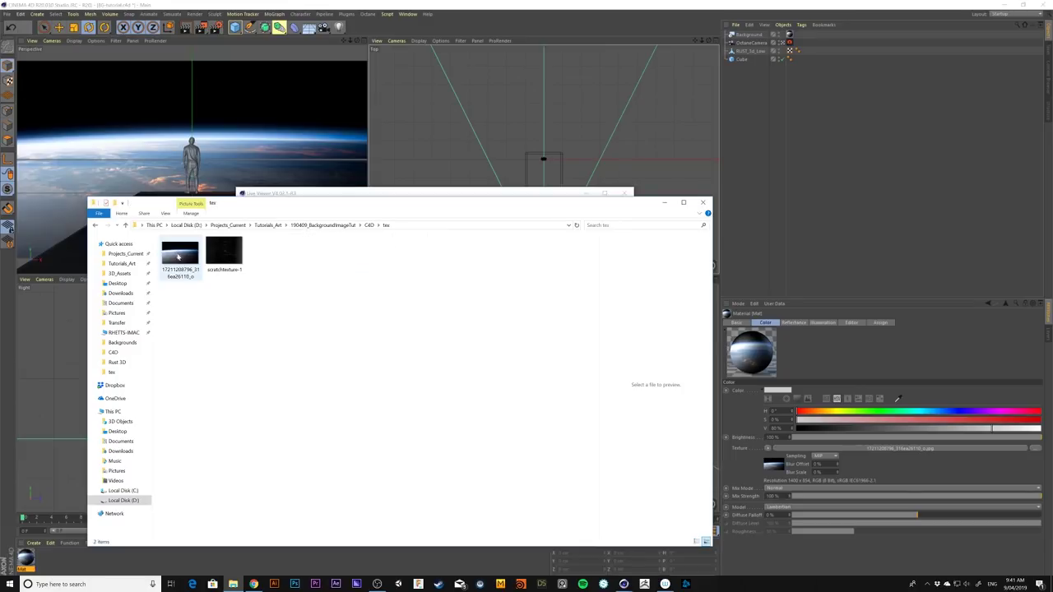
{"action": "left_click", "coordinate": [126, 226]}
{"action": "left_click", "coordinate": [824, 237]}
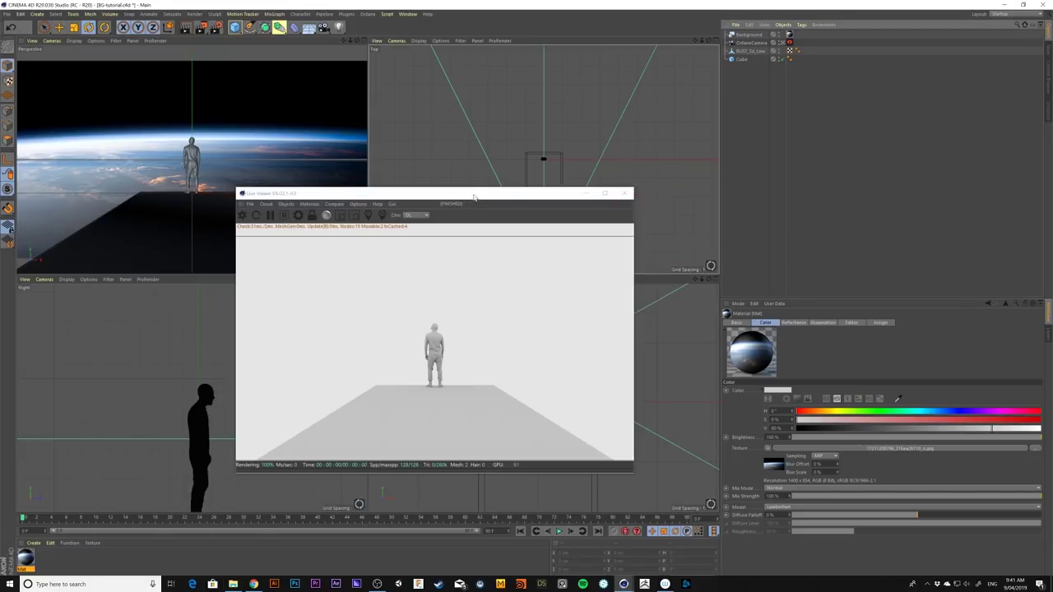
Step: Open the Octane settings from the Live Viewer and switch the render kernel from direct lighting to Pathtracing
{"action": "left_click_drag", "start_coordinate": [476, 197], "coordinate": [458, 197]}
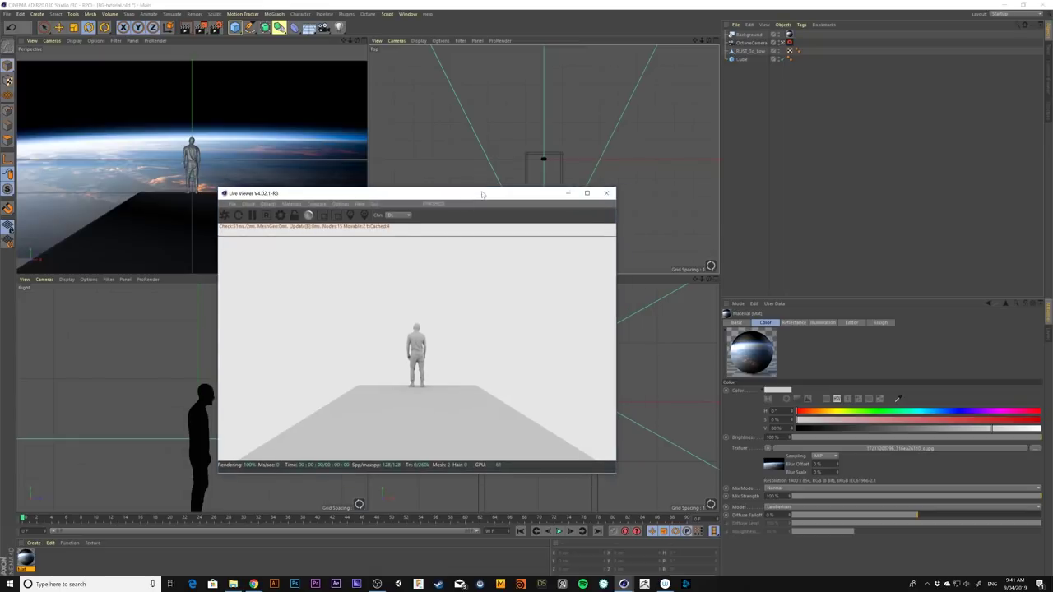
{"action": "left_click", "coordinate": [280, 216]}
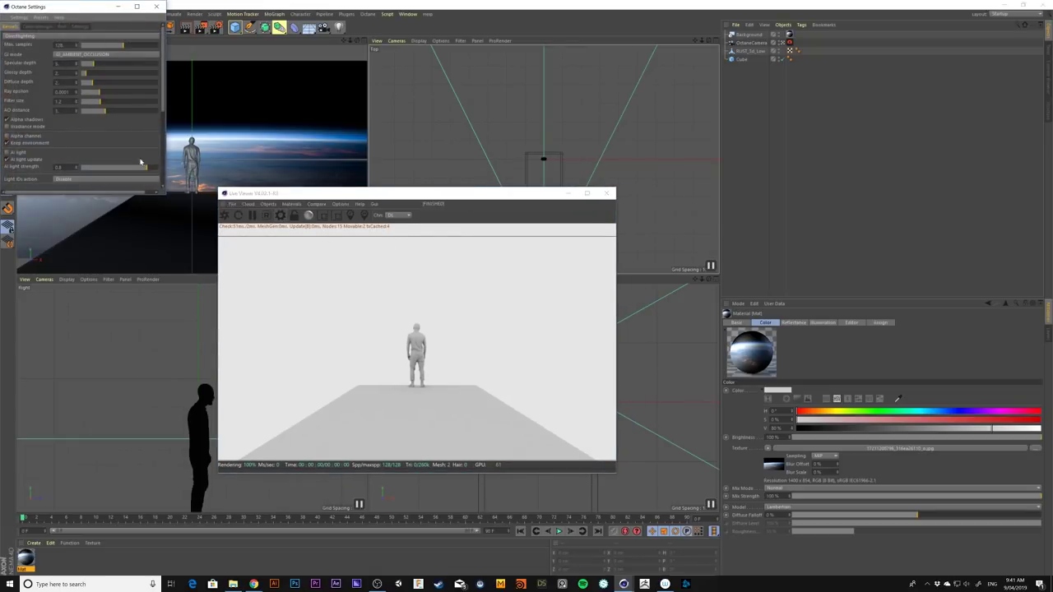
{"action": "left_click_drag", "start_coordinate": [90, 11], "coordinate": [119, 141]}
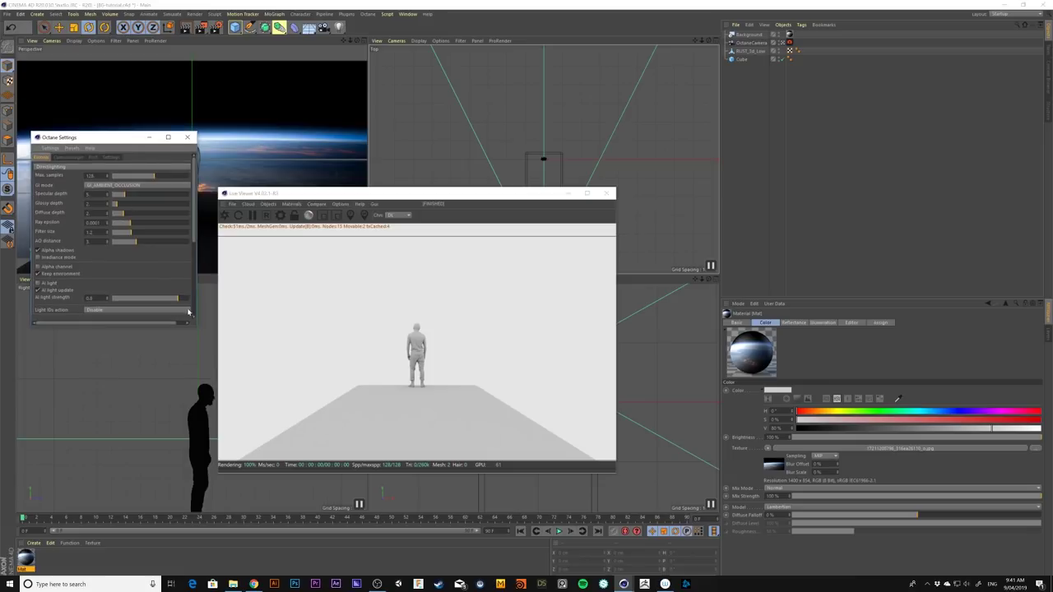
{"action": "left_click_drag", "start_coordinate": [196, 326], "coordinate": [218, 404]}
{"action": "left_click_drag", "start_coordinate": [146, 142], "coordinate": [132, 133]}
{"action": "left_click", "coordinate": [77, 159]}
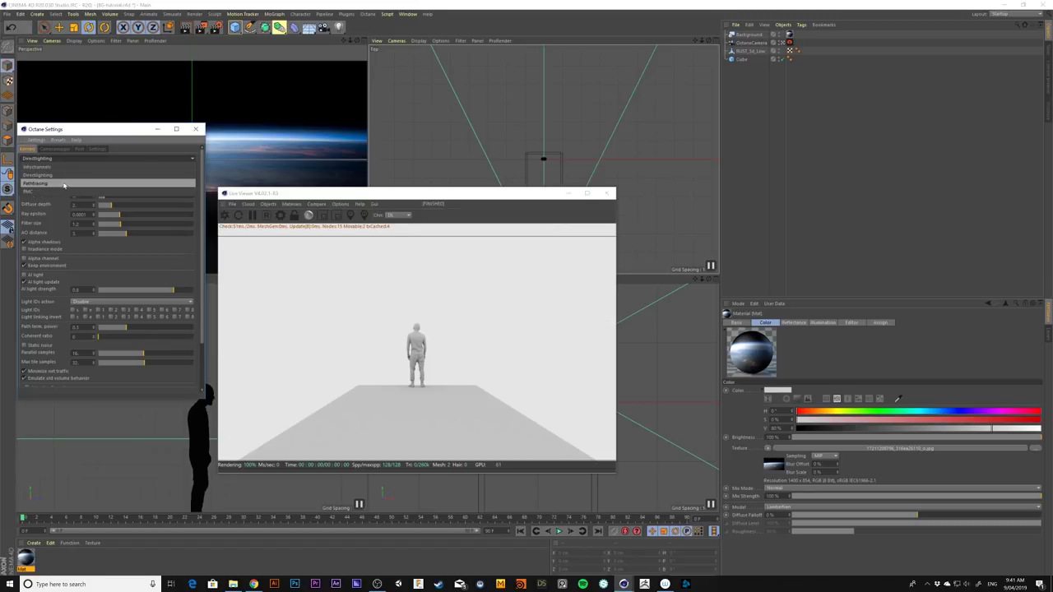
{"action": "left_click", "coordinate": [65, 184]}
{"action": "left_click_drag", "start_coordinate": [128, 130], "coordinate": [126, 121]}
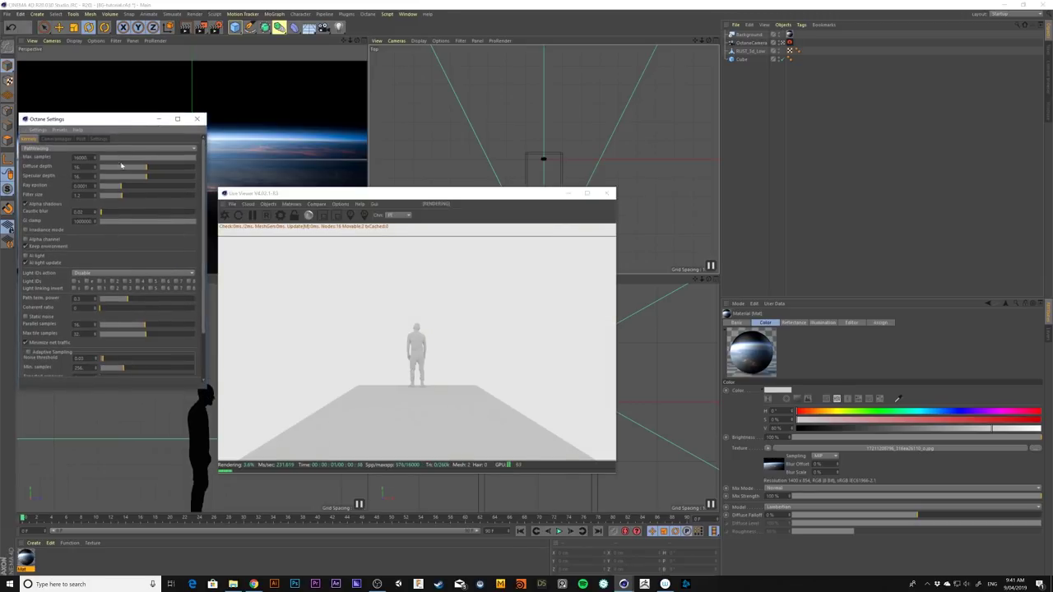
Step: Set the Pathtracing kernel's max samples to 512 and lower its GI clamp to a single-digit value
{"action": "double_click", "coordinate": [81, 157]}
{"action": "type", "text": "12"}
{"action": "key", "text": "Return"}
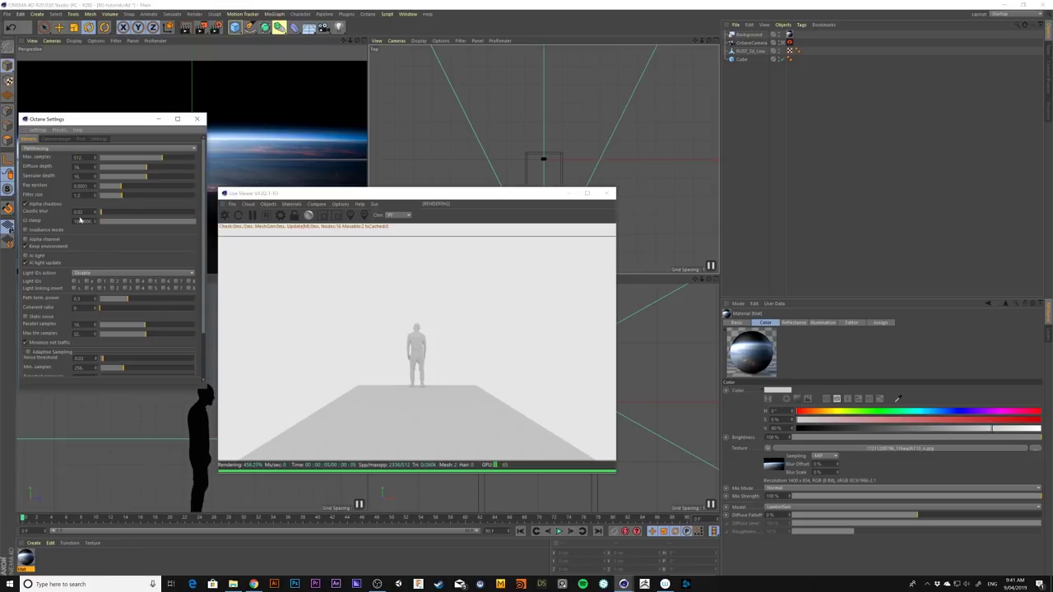
{"action": "double_click", "coordinate": [83, 221]}
{"action": "type", "text": "10"}
{"action": "key", "text": "Return"}
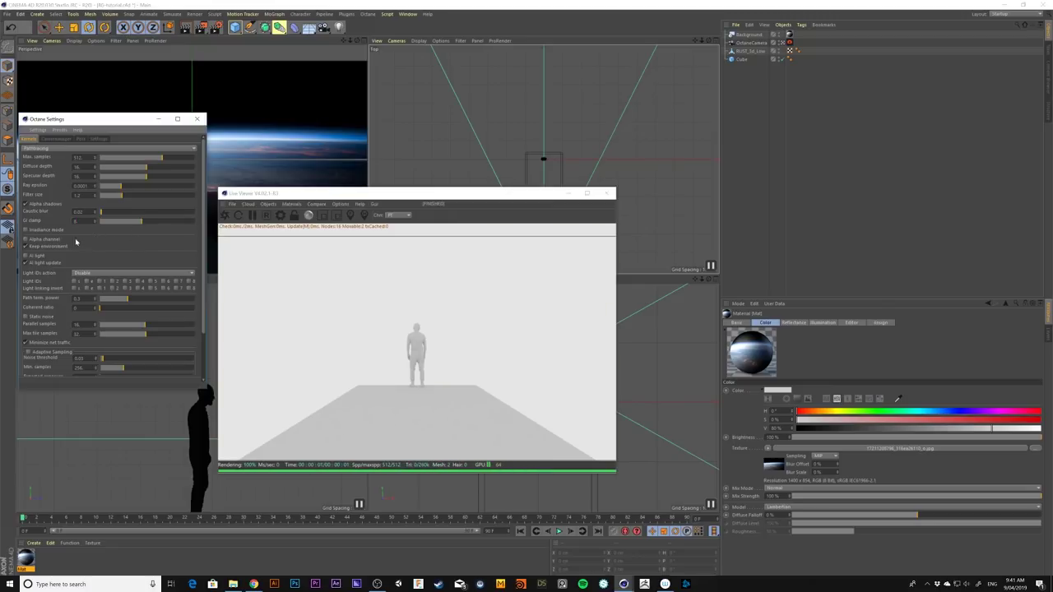
Step: Enable the kernel's alpha channel so the Earth background shows in the Live Viewer, and close the Octane settings
{"action": "left_click_drag", "start_coordinate": [131, 120], "coordinate": [132, 208]}
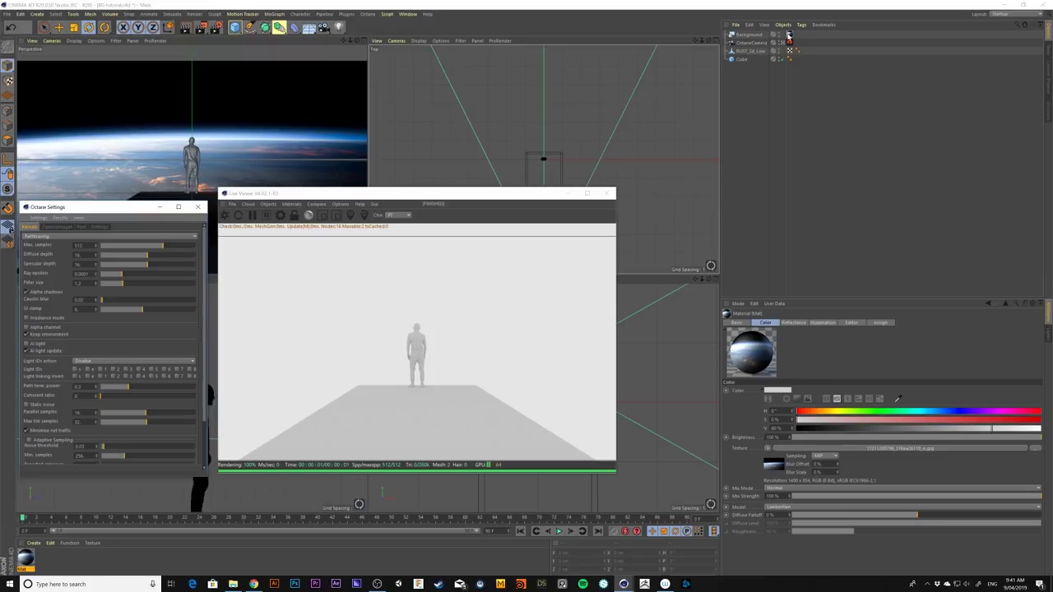
{"action": "left_click", "coordinate": [26, 328]}
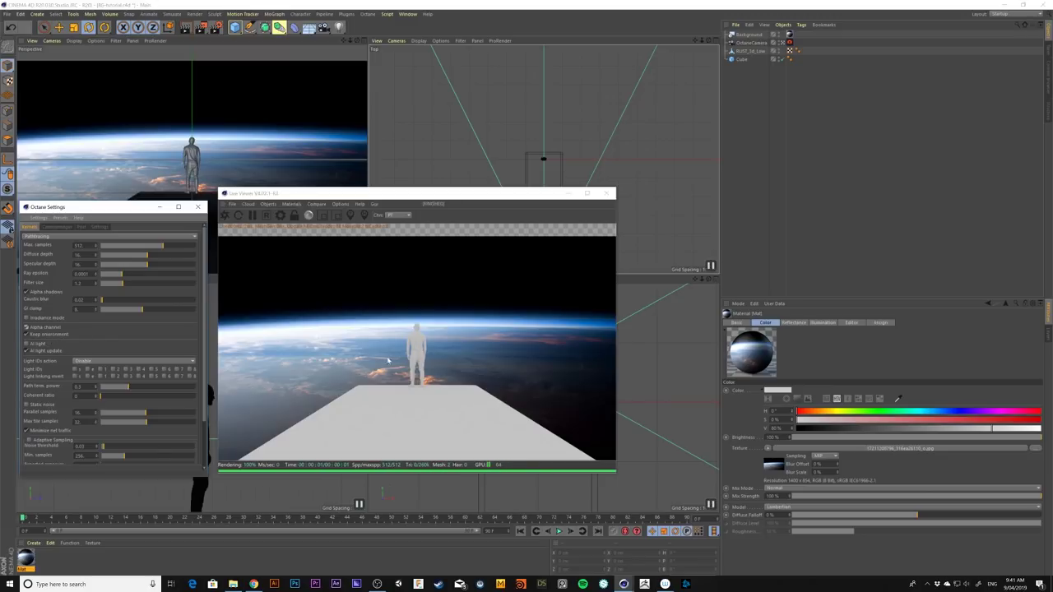
{"action": "left_click_drag", "start_coordinate": [398, 197], "coordinate": [444, 170]}
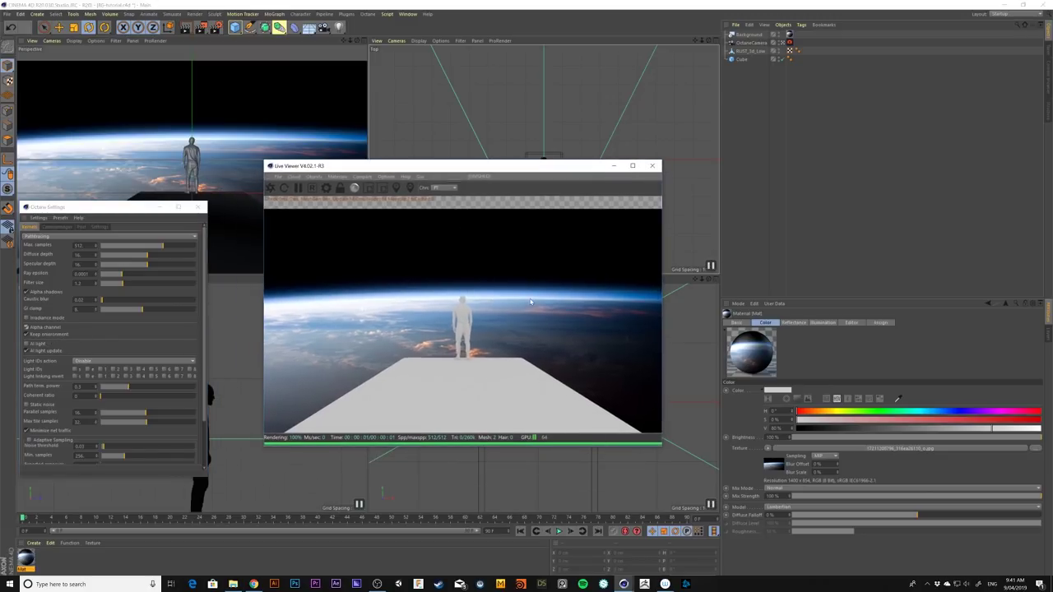
{"action": "left_click", "coordinate": [198, 206]}
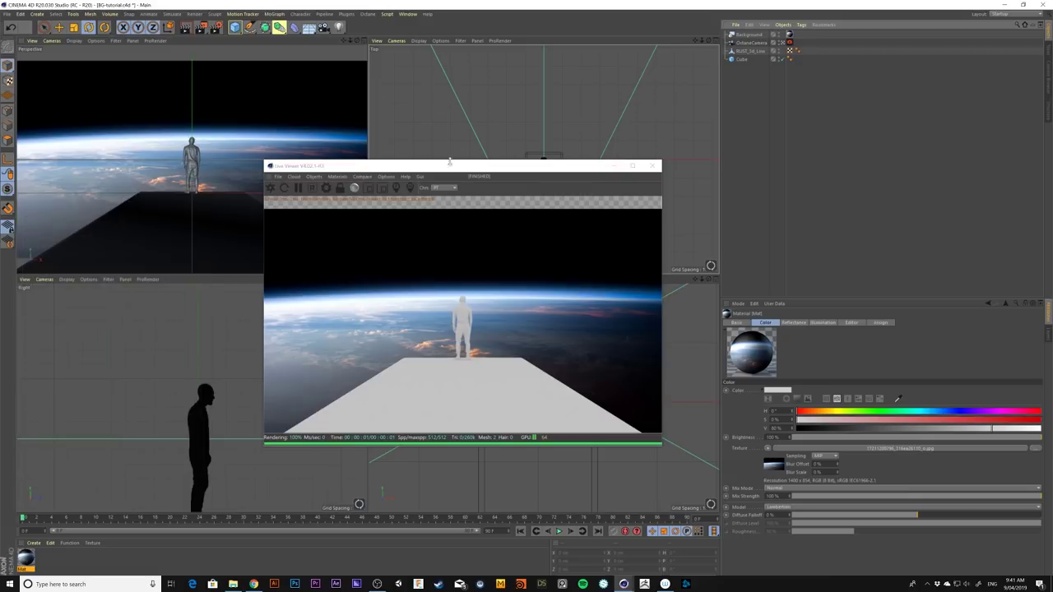
{"action": "left_click_drag", "start_coordinate": [453, 169], "coordinate": [426, 159]}
{"action": "left_click_drag", "start_coordinate": [529, 159], "coordinate": [495, 156]}
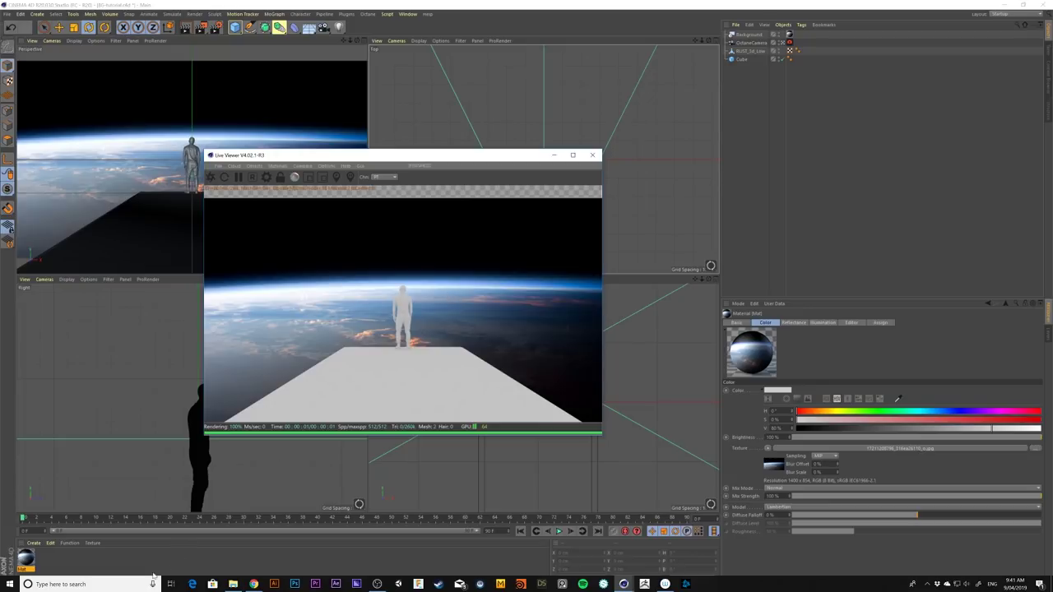
Step: Deselect the background material and add an Octane Texture Environment to the scene
{"action": "left_click", "coordinate": [148, 580]}
{"action": "left_click", "coordinate": [226, 562]}
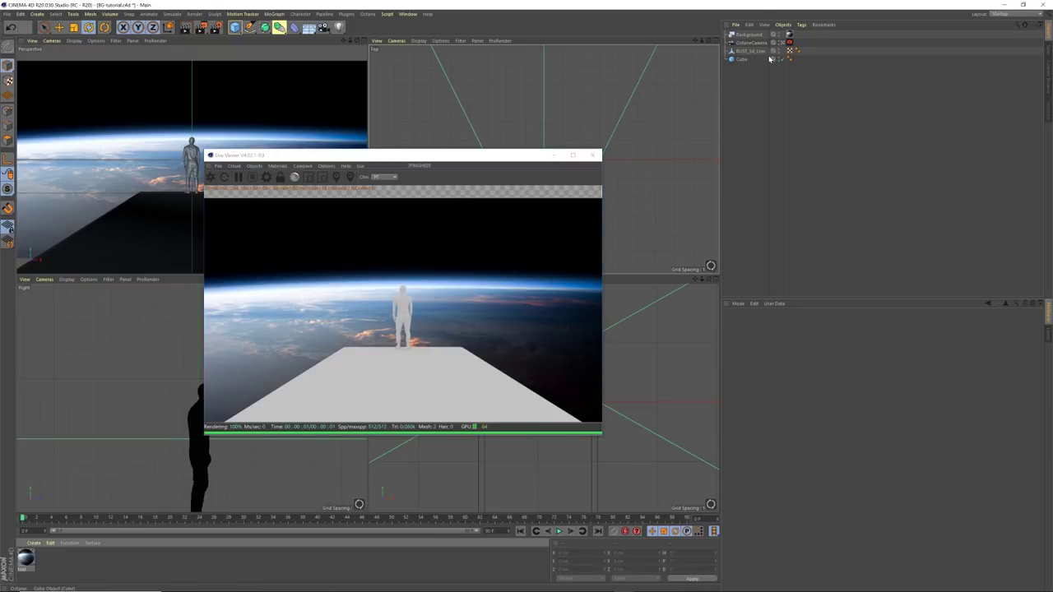
{"action": "left_click_drag", "start_coordinate": [502, 161], "coordinate": [483, 155]}
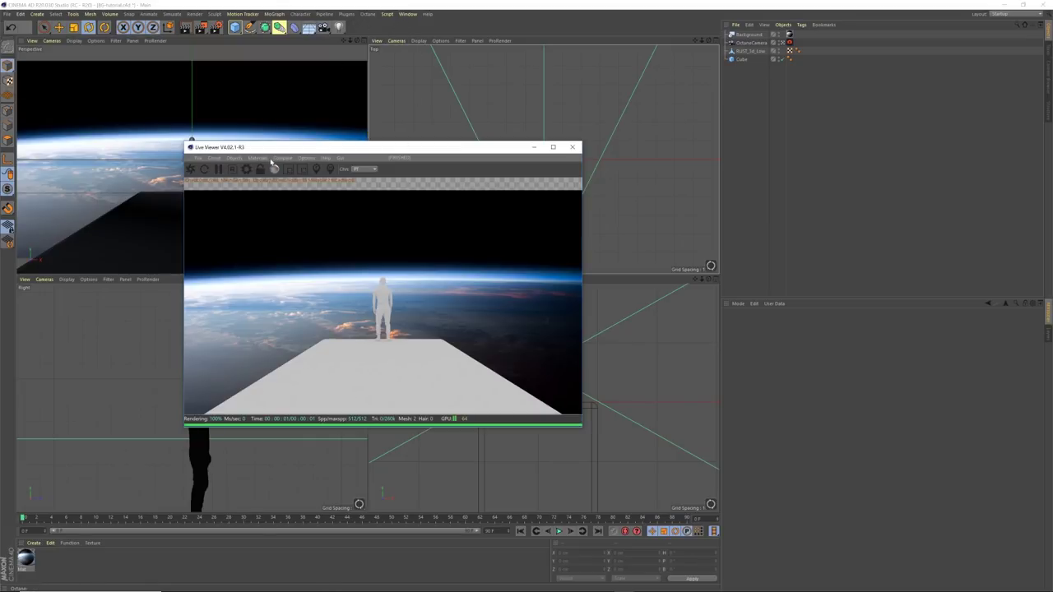
{"action": "left_click", "coordinate": [236, 158]}
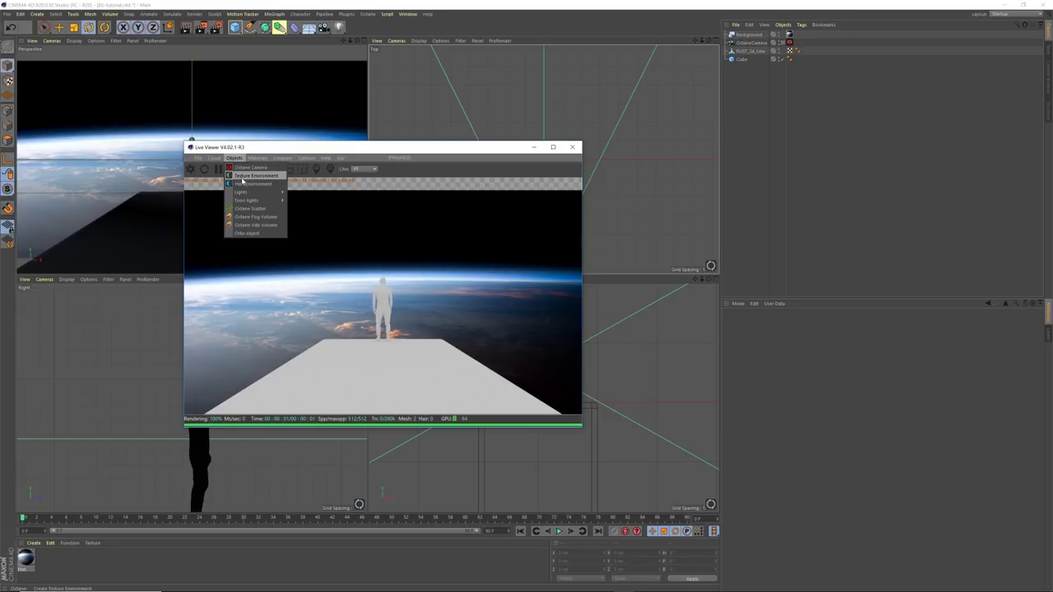
{"action": "left_click", "coordinate": [244, 177]}
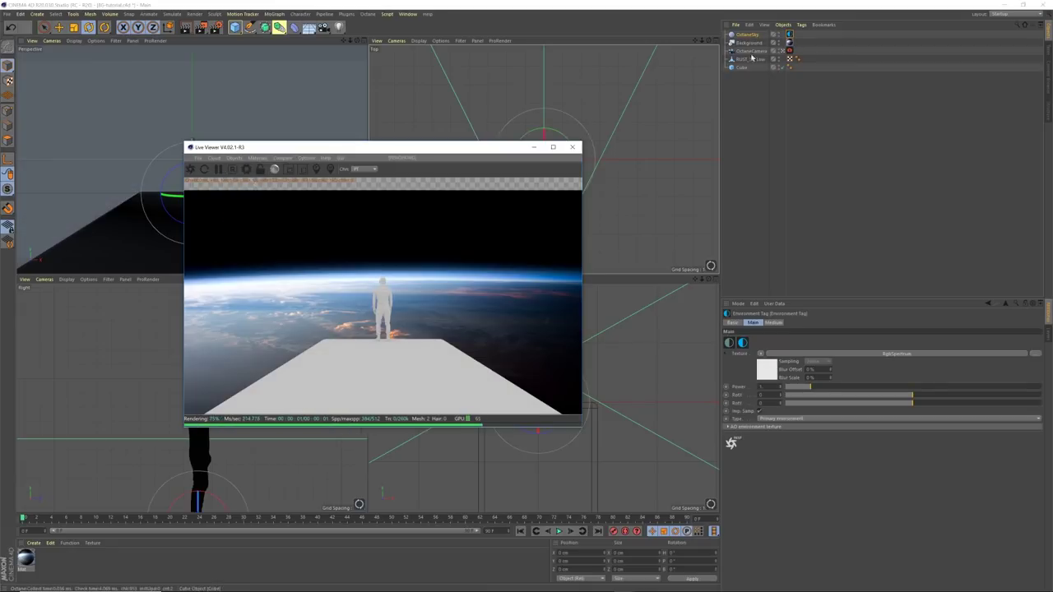
Step: Load the Earth-from-space image from the tex folder as the OctaneSky environment tag's texture
{"action": "left_click", "coordinate": [790, 35]}
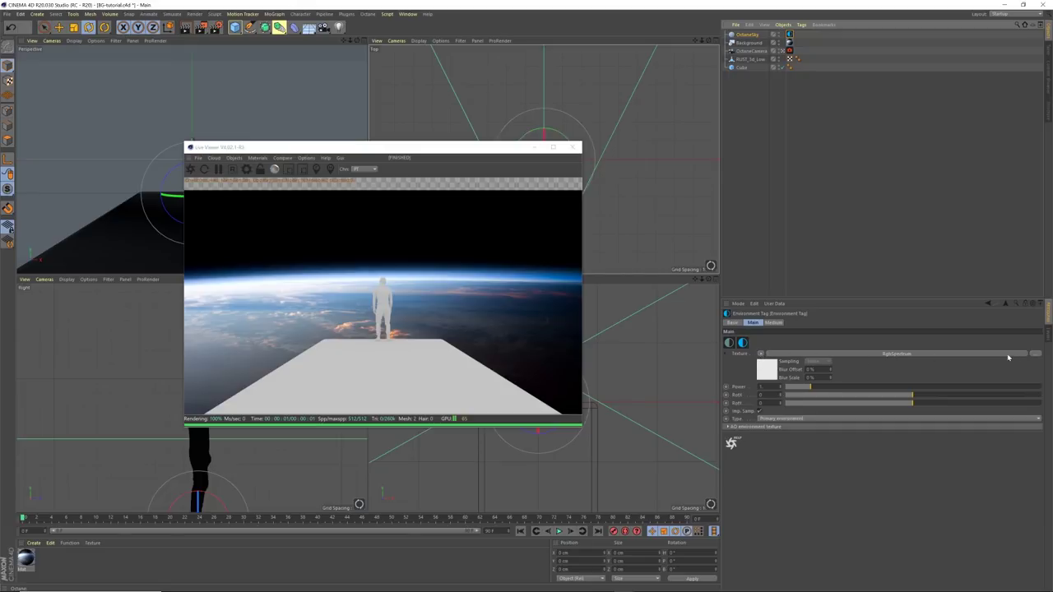
{"action": "left_click", "coordinate": [1035, 355]}
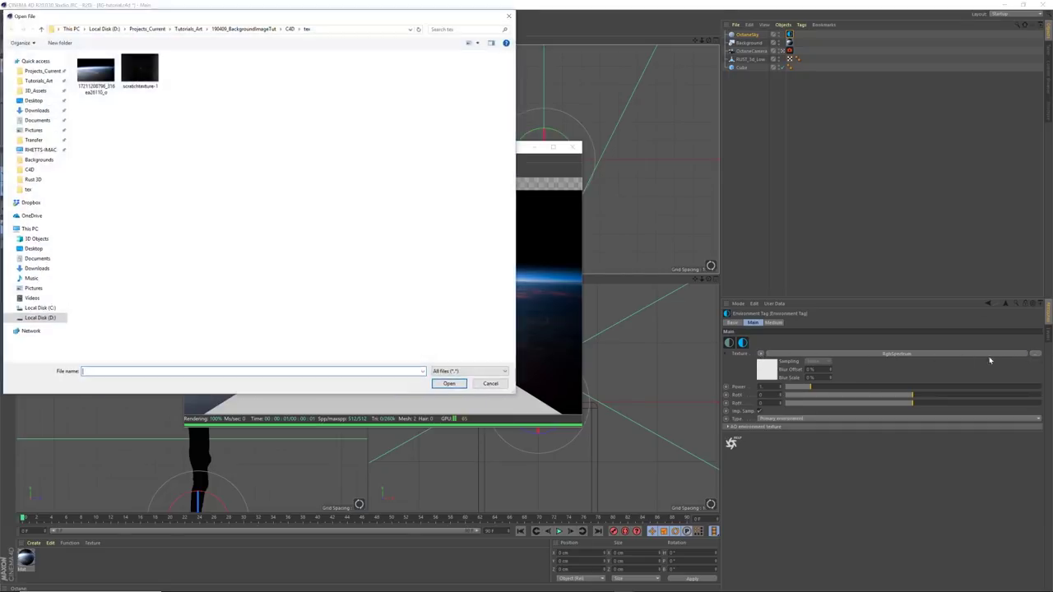
{"action": "left_click", "coordinate": [96, 72]}
{"action": "left_click", "coordinate": [450, 384]}
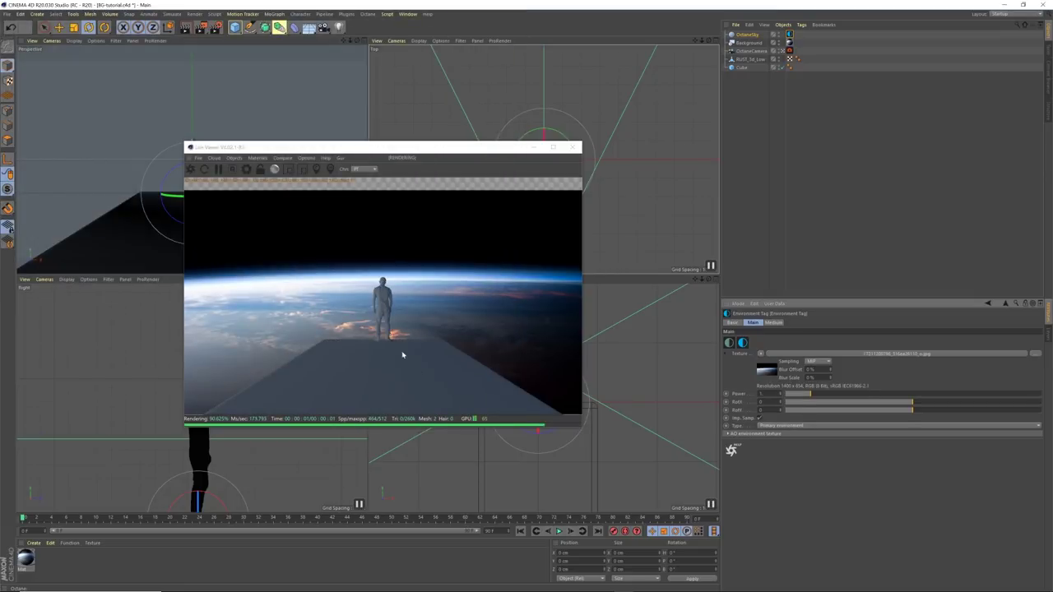
{"action": "left_click_drag", "start_coordinate": [523, 156], "coordinate": [488, 168]}
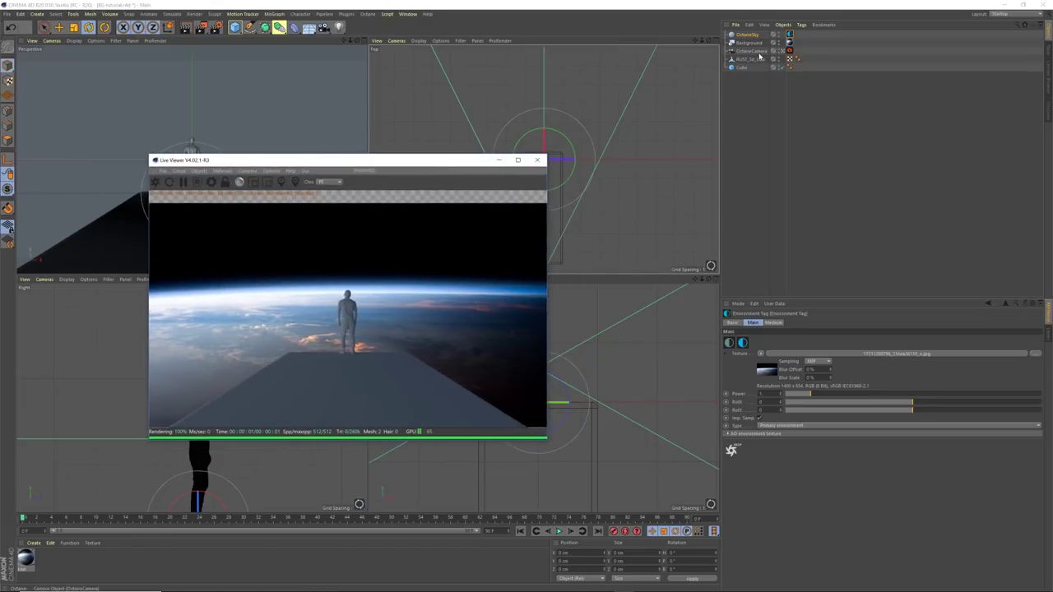
{"action": "left_click_drag", "start_coordinate": [373, 161], "coordinate": [456, 153]}
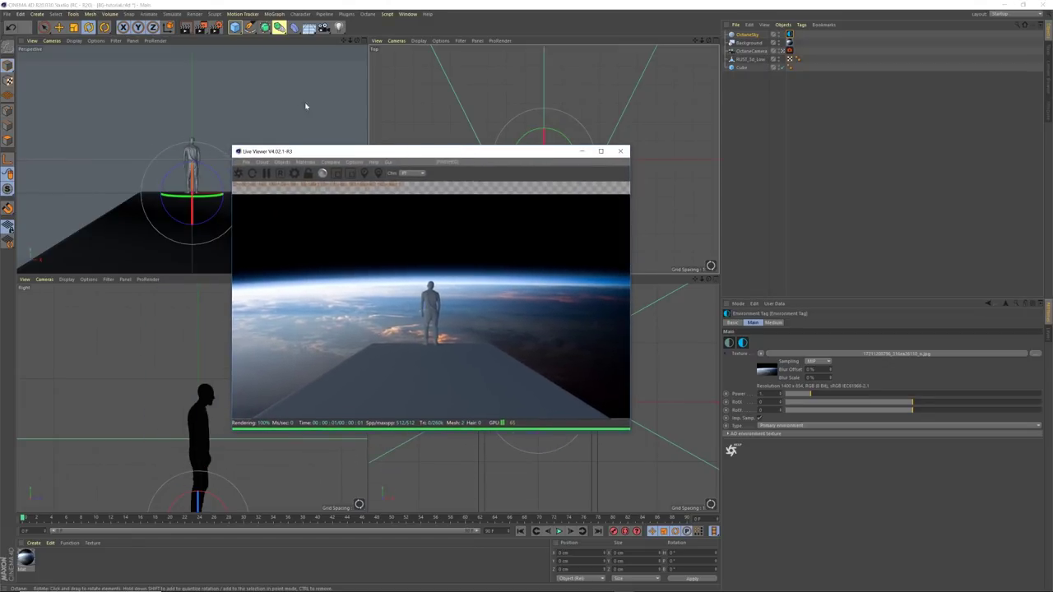
Step: Disable the alpha channel in the Octane kernel settings to show the environment texture in the render, and select the OctaneSky environment tag
{"action": "left_click", "coordinate": [295, 174]}
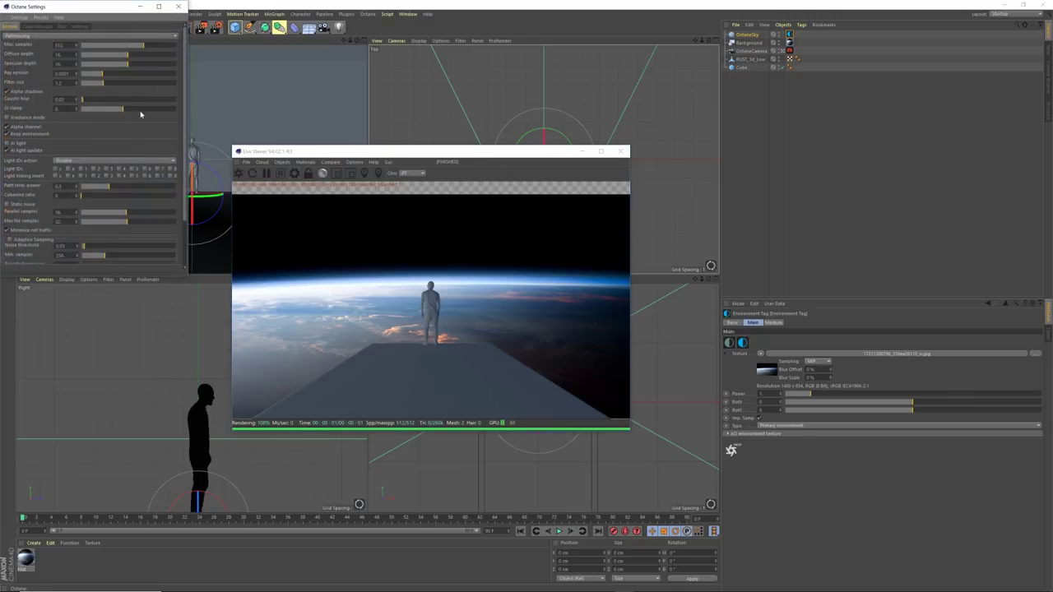
{"action": "left_click", "coordinate": [7, 127]}
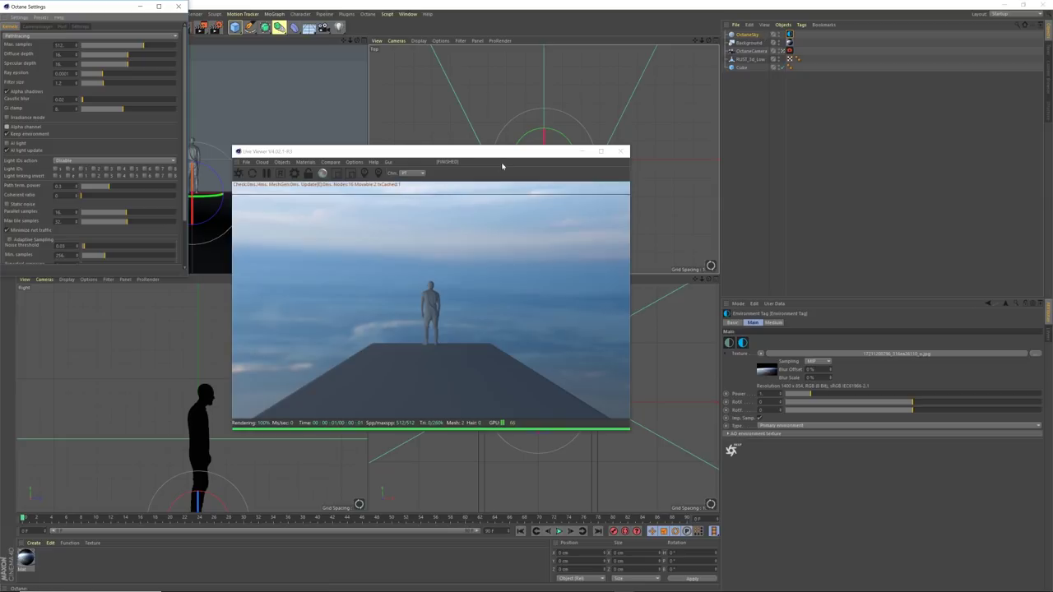
{"action": "mouse_move", "coordinate": [509, 154]}
{"action": "left_mouse_down"}
{"action": "mouse_move", "coordinate": [510, 188]}
{"action": "mouse_move", "coordinate": [516, 158]}
{"action": "left_mouse_up"}
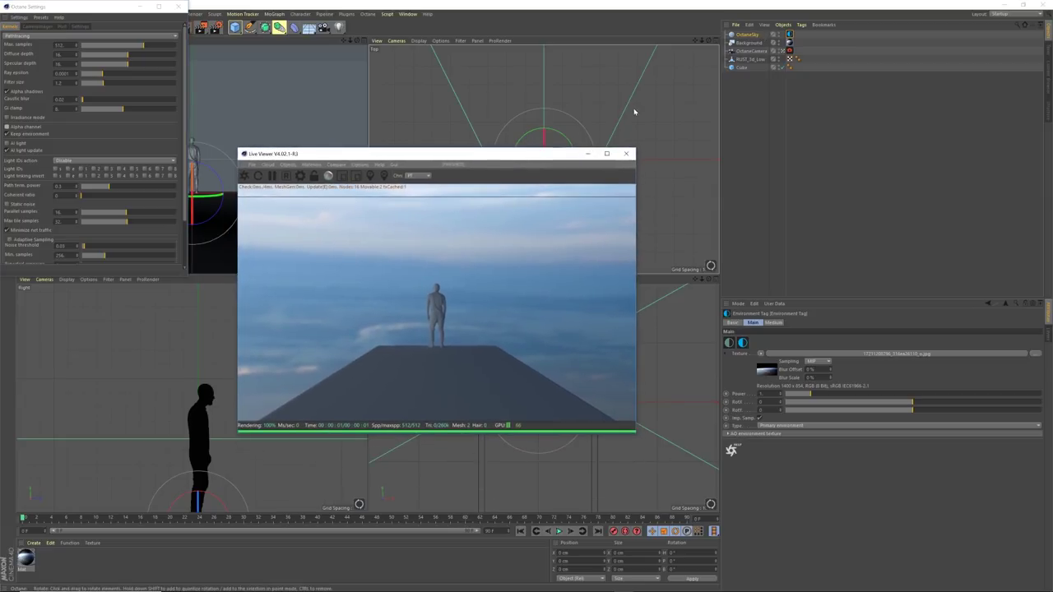
{"action": "left_click", "coordinate": [791, 35]}
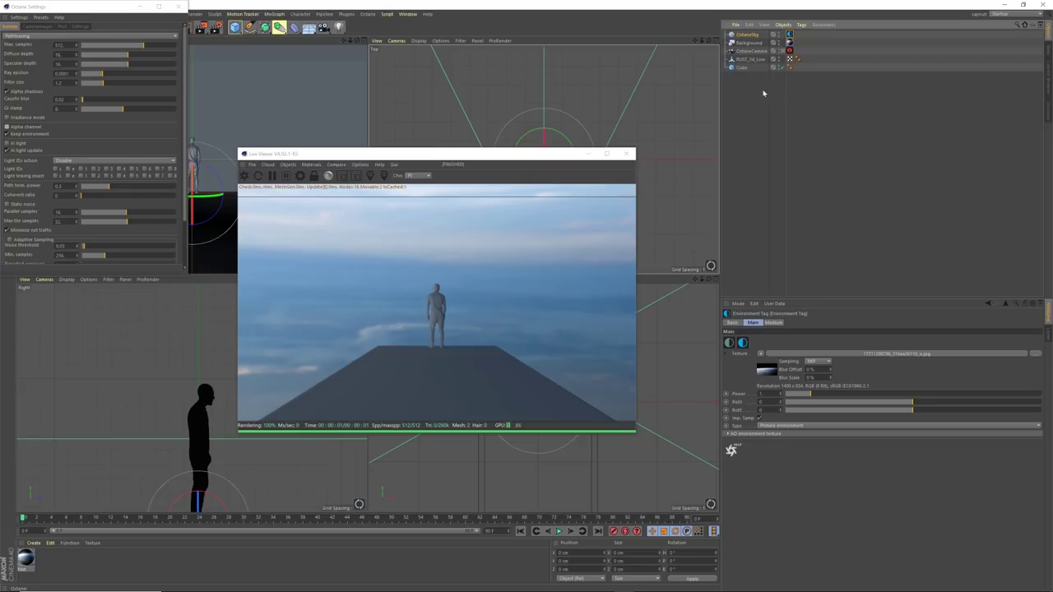
{"action": "left_click_drag", "start_coordinate": [519, 154], "coordinate": [516, 156]}
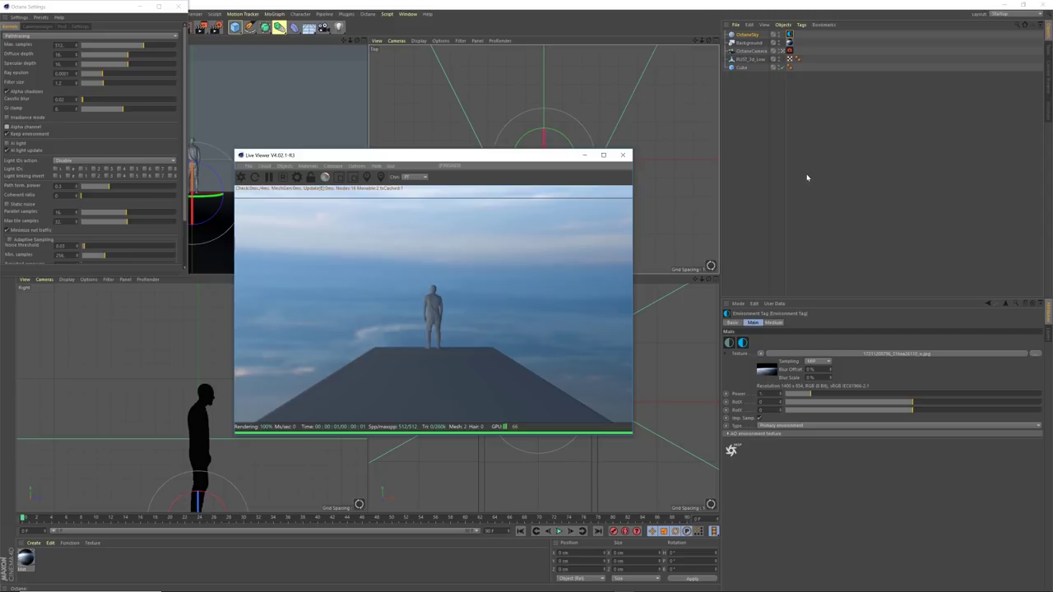
Step: Close the Octane settings, create an Octane Glossy material and assign it to the platform cube
{"action": "left_click_drag", "start_coordinate": [519, 159], "coordinate": [503, 149]}
{"action": "left_click", "coordinate": [184, 7]}
{"action": "left_click_drag", "start_coordinate": [355, 150], "coordinate": [350, 122]}
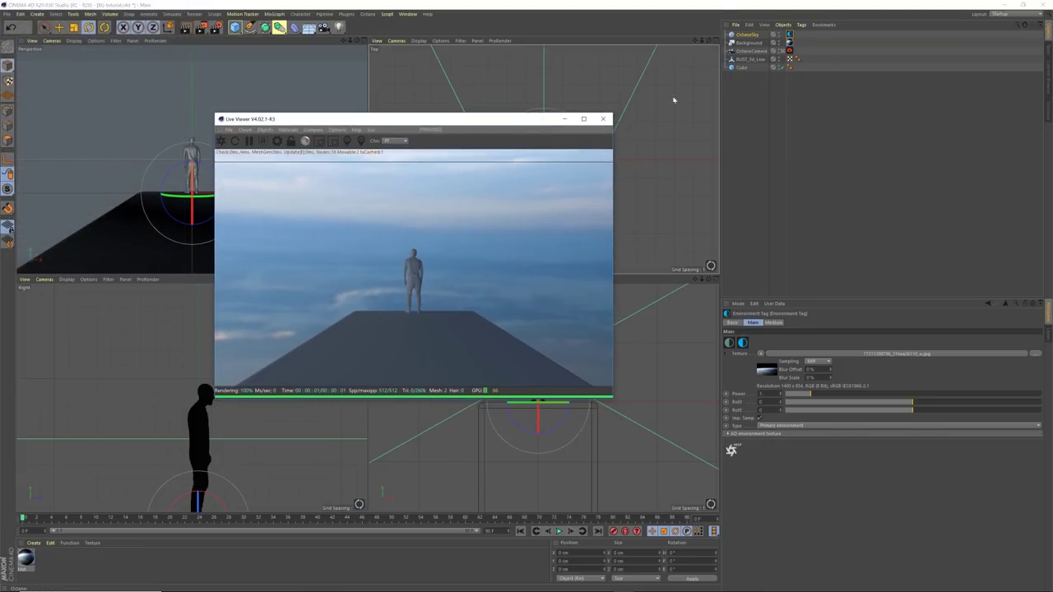
{"action": "left_click", "coordinate": [269, 132]}
{"action": "mouse_move", "coordinate": [281, 133]}
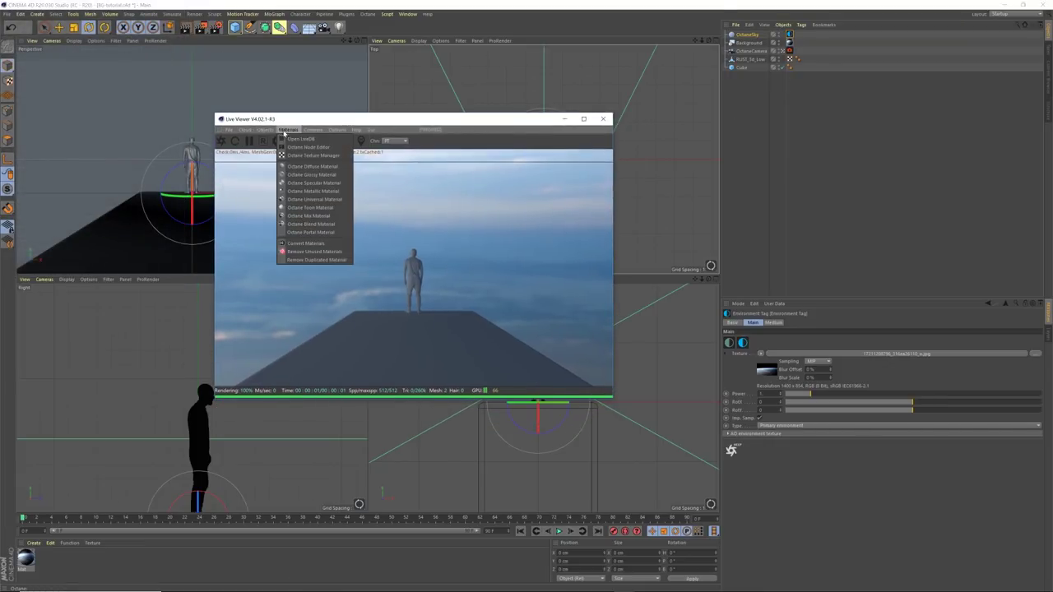
{"action": "left_click", "coordinate": [311, 174]}
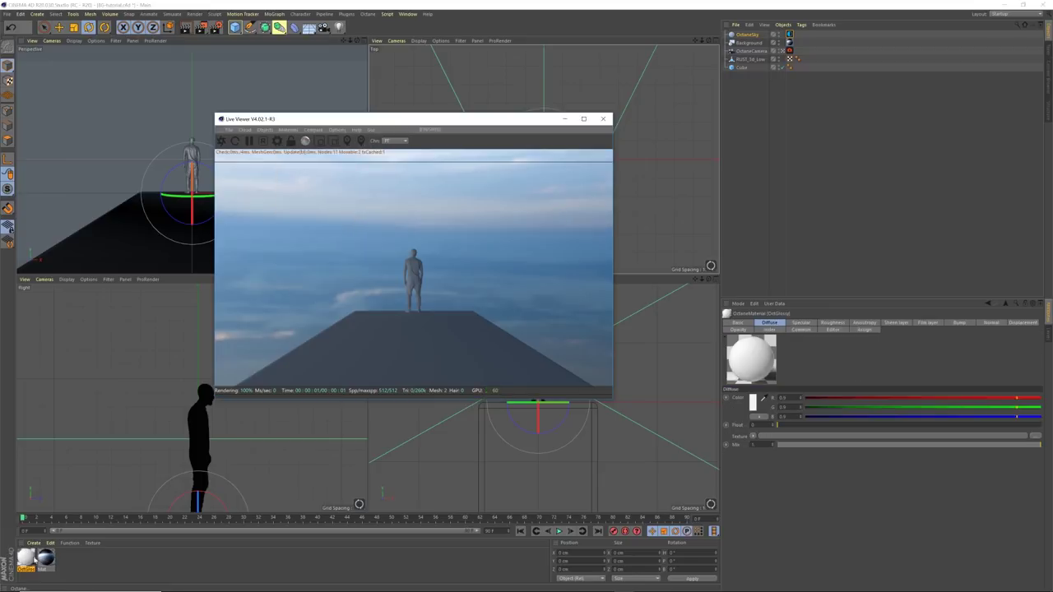
{"action": "left_click_drag", "start_coordinate": [627, 247], "coordinate": [743, 68]}
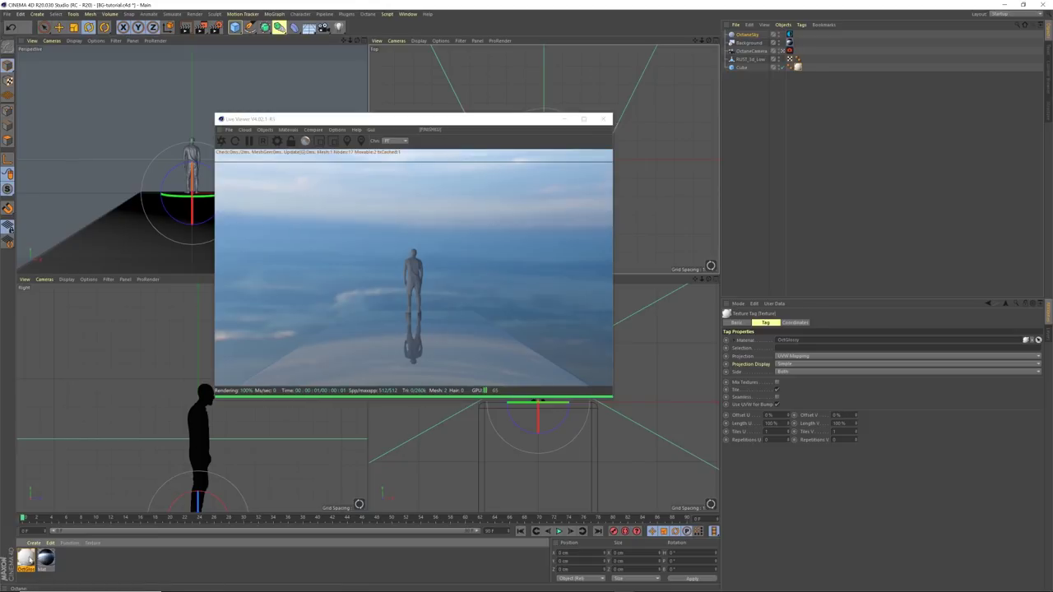
Step: Open the glossy material in the Octane Node Editor and arrange the editor windows beside the Live Viewer
{"action": "double_click", "coordinate": [26, 560]}
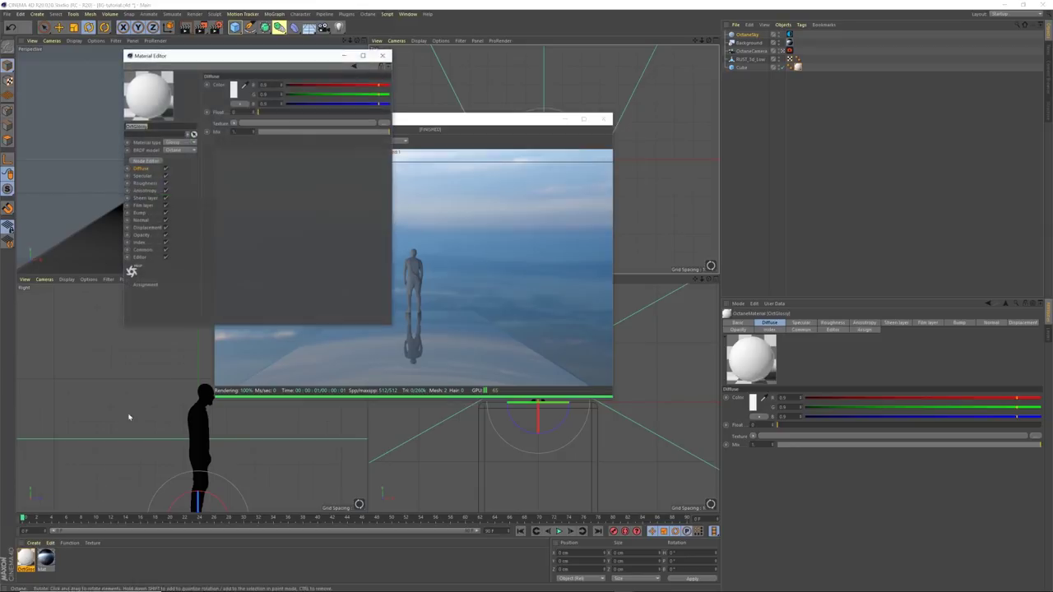
{"action": "left_click_drag", "start_coordinate": [264, 59], "coordinate": [774, 162]}
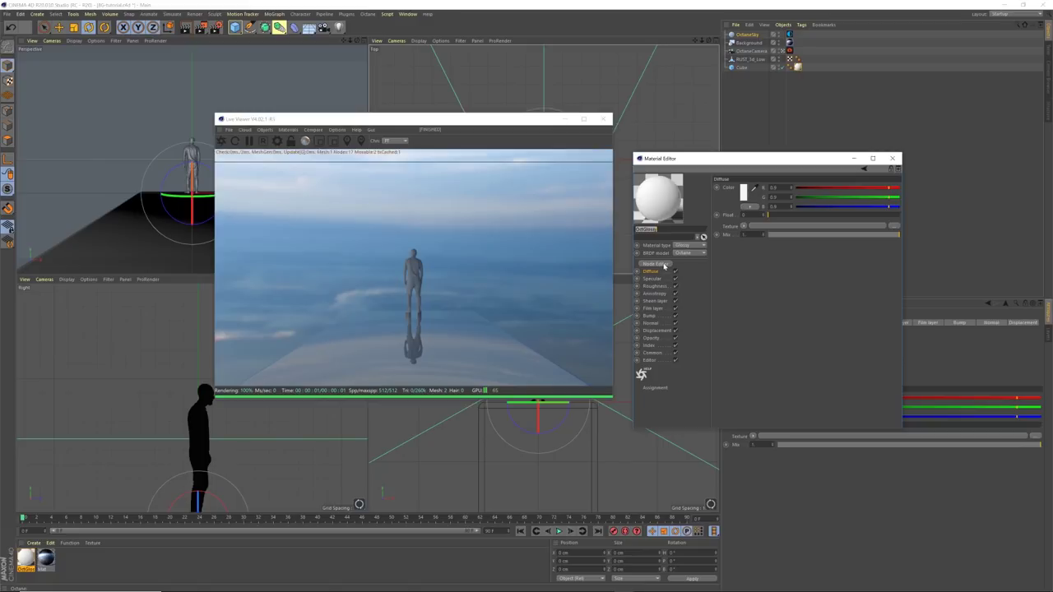
{"action": "left_click", "coordinate": [665, 266]}
{"action": "left_click_drag", "start_coordinate": [425, 154], "coordinate": [803, 150]}
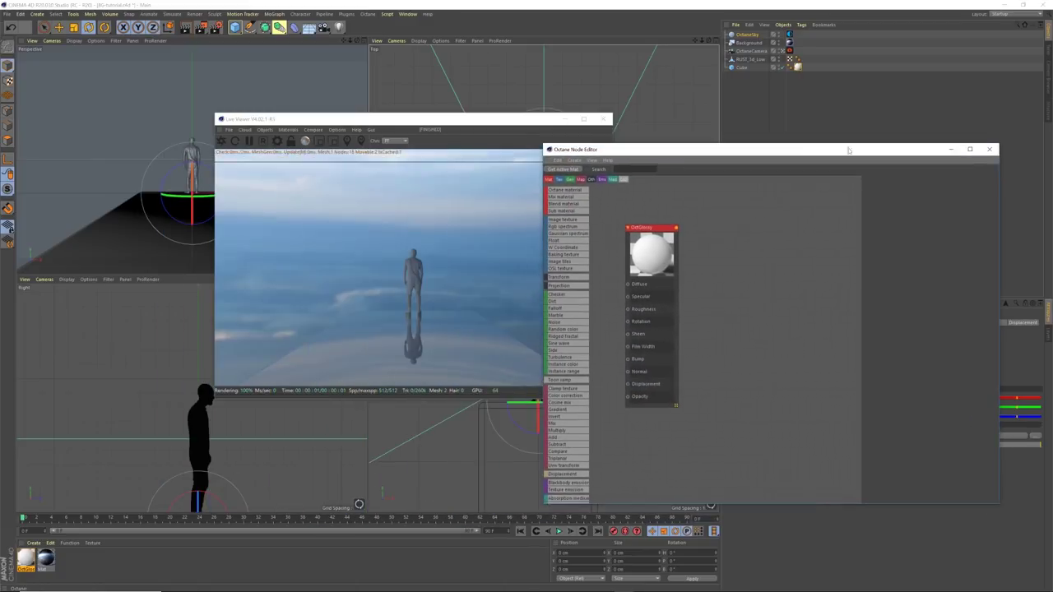
{"action": "left_click_drag", "start_coordinate": [486, 121], "coordinate": [306, 93]}
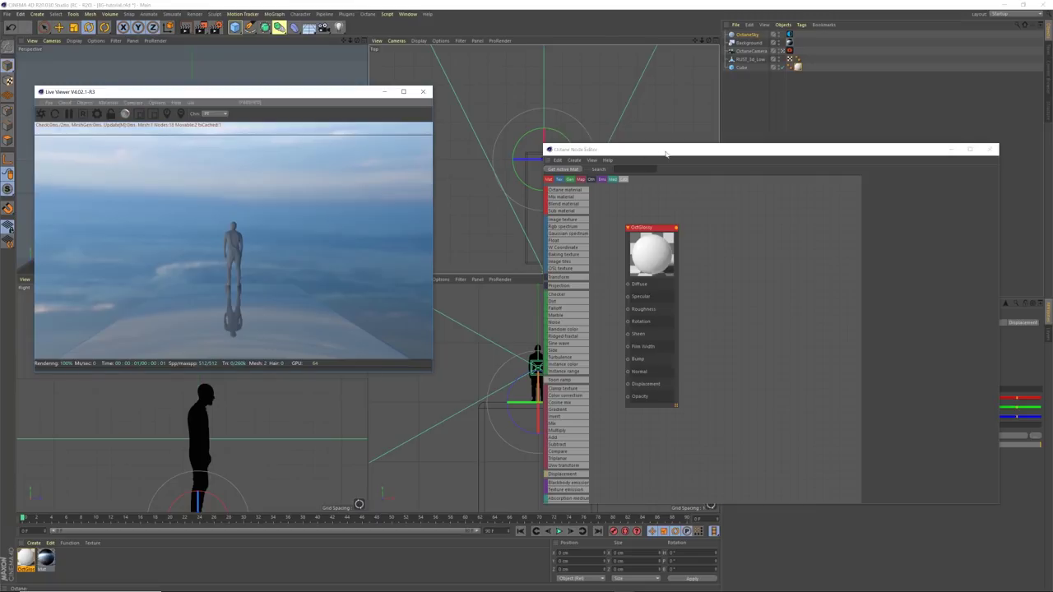
{"action": "left_click_drag", "start_coordinate": [666, 154], "coordinate": [595, 121]}
{"action": "left_click", "coordinate": [582, 194]}
{"action": "left_click_drag", "start_coordinate": [582, 195], "coordinate": [622, 194]}
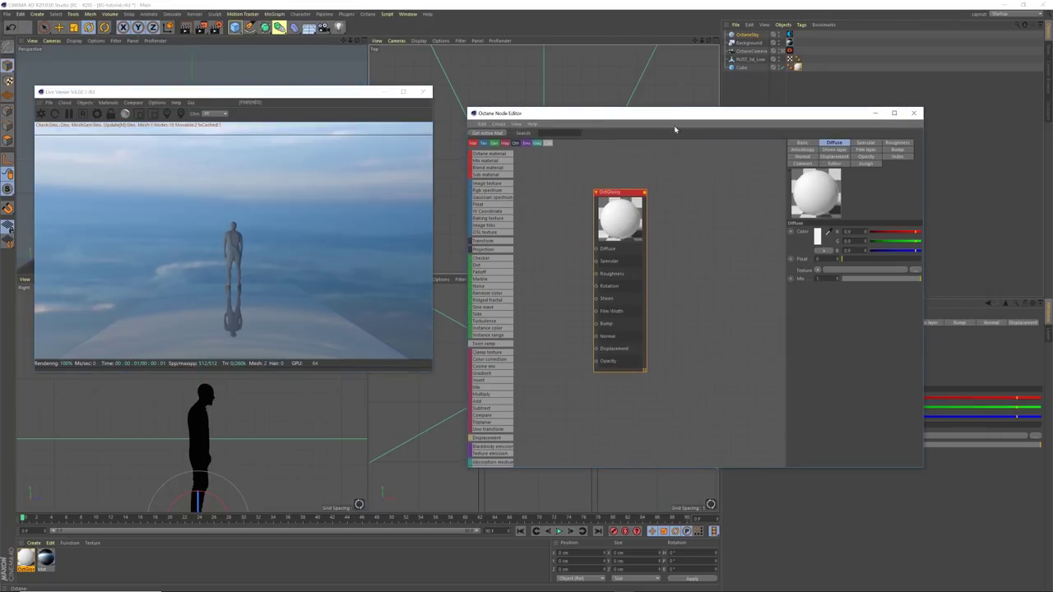
Step: Raise the glossy material's index to its maximum and disable its diffuse channel
{"action": "left_click_drag", "start_coordinate": [667, 118], "coordinate": [662, 215]}
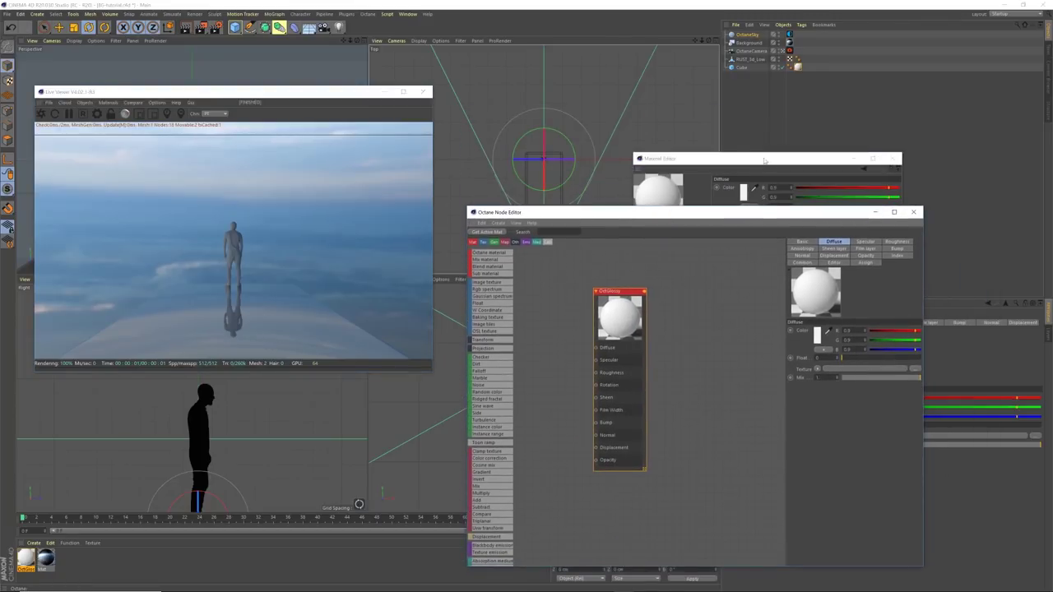
{"action": "left_click_drag", "start_coordinate": [758, 161], "coordinate": [807, 111]}
{"action": "left_click", "coordinate": [700, 297]}
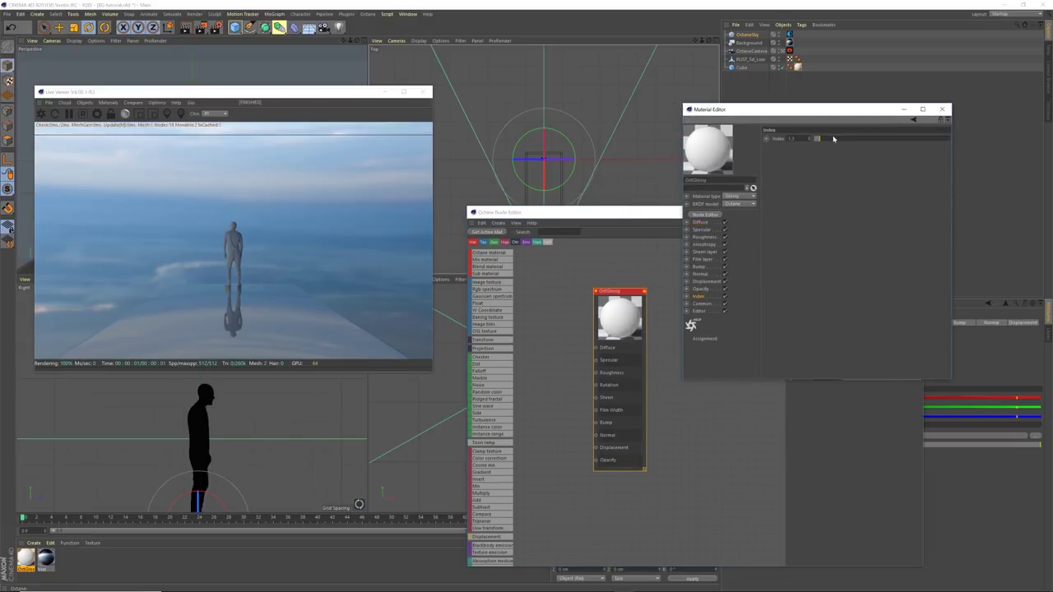
{"action": "left_click_drag", "start_coordinate": [828, 139], "coordinate": [965, 138]}
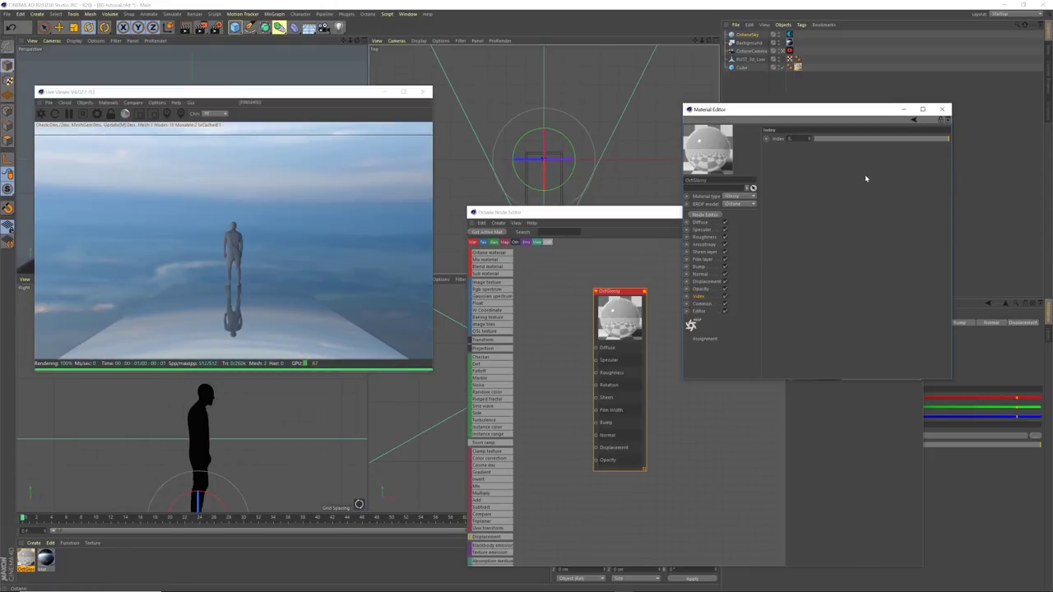
{"action": "left_click", "coordinate": [658, 262]}
{"action": "left_click_drag", "start_coordinate": [632, 290], "coordinate": [715, 286]}
{"action": "left_click", "coordinate": [762, 204]}
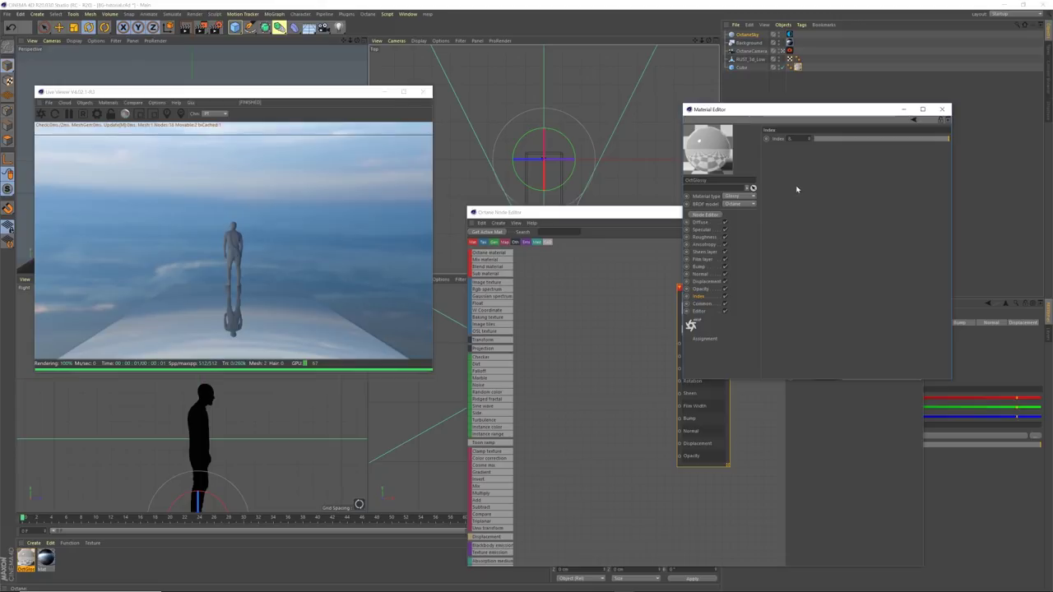
{"action": "left_click", "coordinate": [725, 223]}
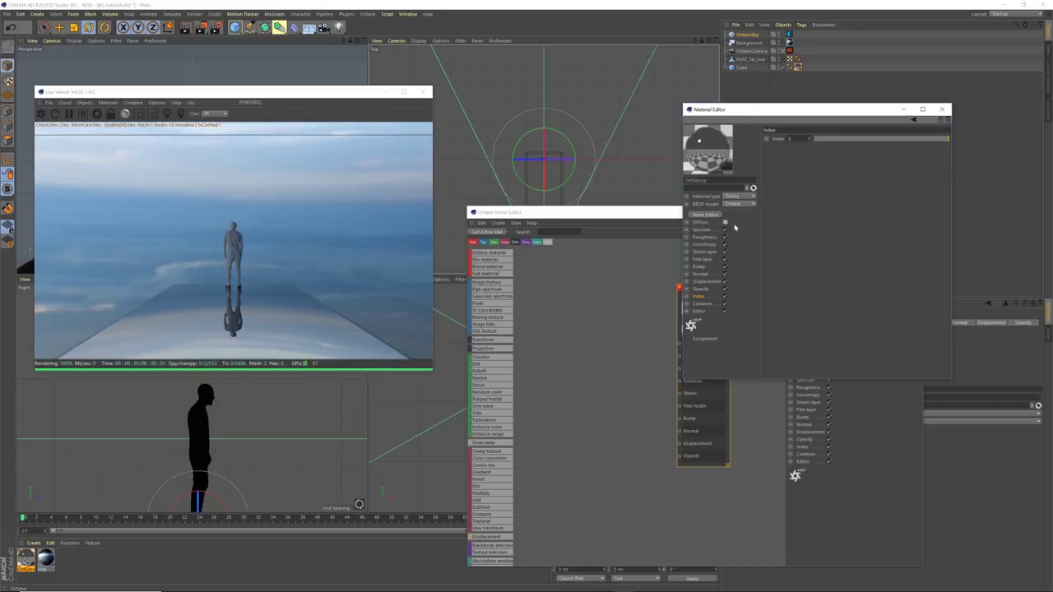
Step: Add an Image Texture node and feed it through a Displacement node into the glossy material's Displacement input
{"action": "left_click", "coordinate": [632, 282]}
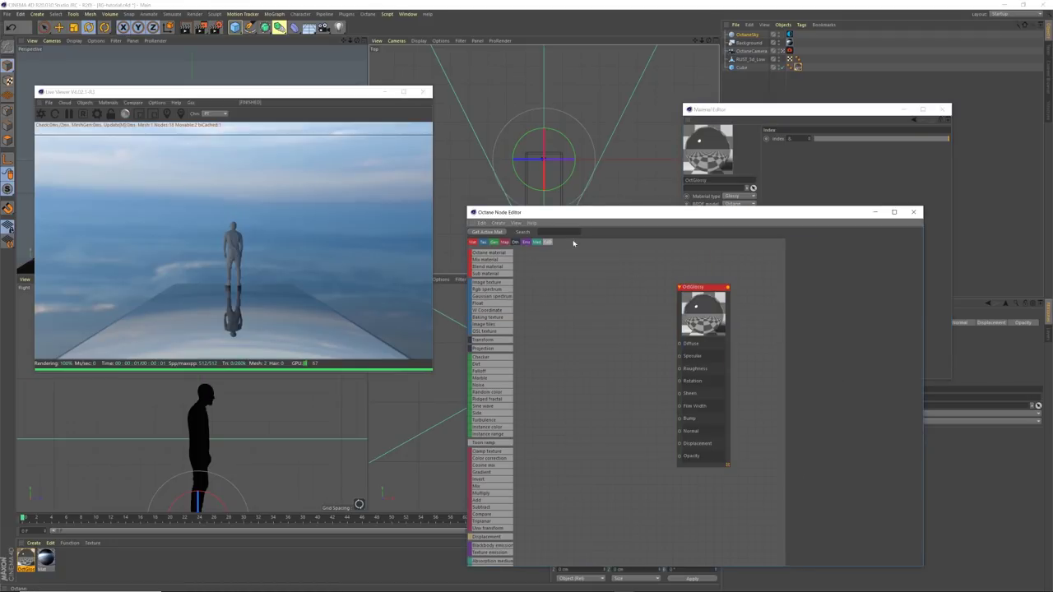
{"action": "left_click_drag", "start_coordinate": [586, 212], "coordinate": [581, 203]}
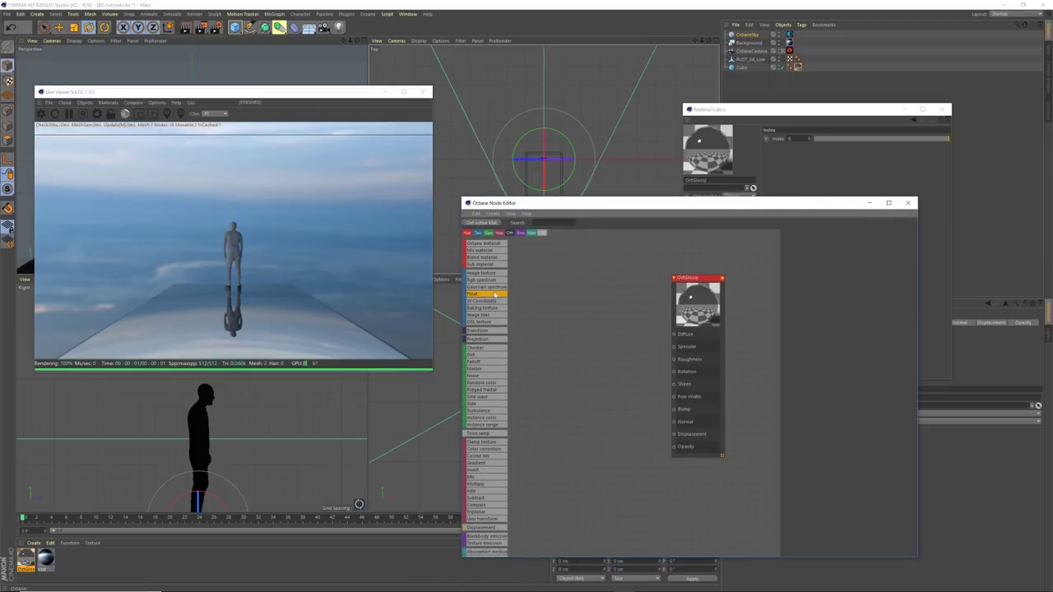
{"action": "left_click_drag", "start_coordinate": [486, 273], "coordinate": [578, 342]}
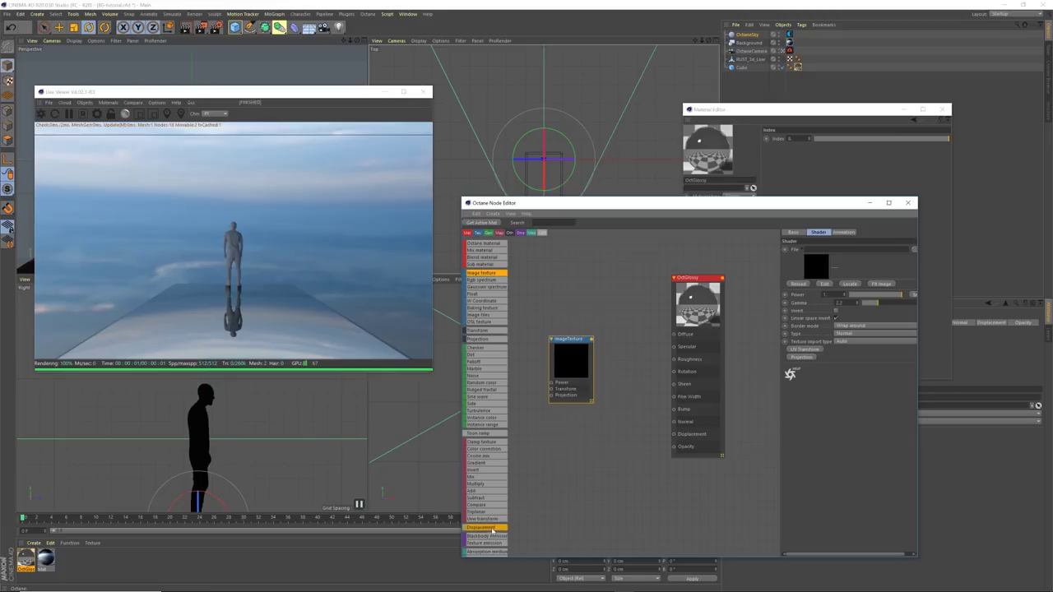
{"action": "left_click_drag", "start_coordinate": [486, 527], "coordinate": [633, 429]}
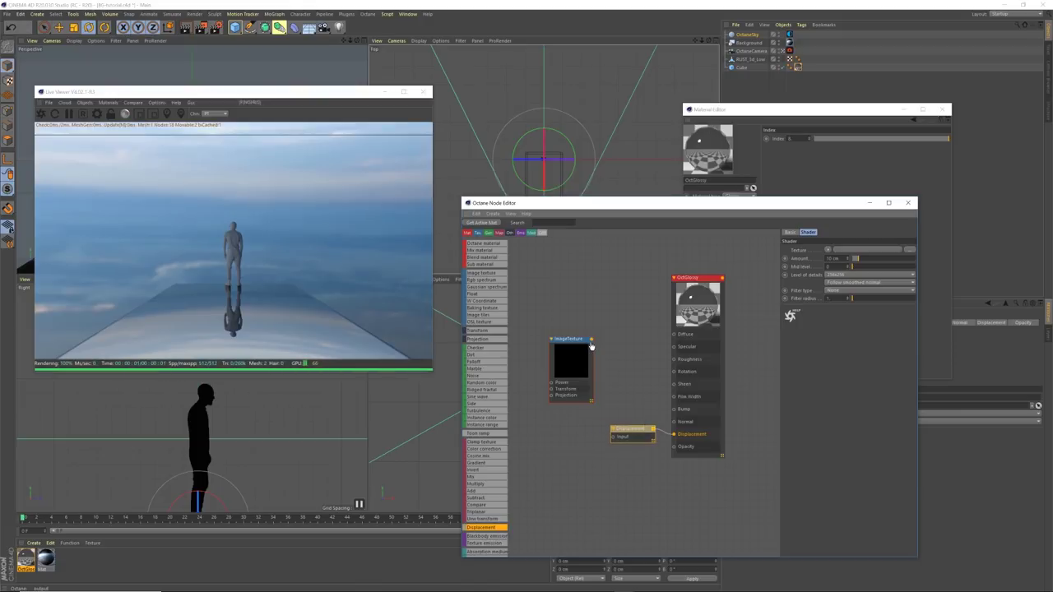
{"action": "left_click_drag", "start_coordinate": [591, 340], "coordinate": [616, 437]}
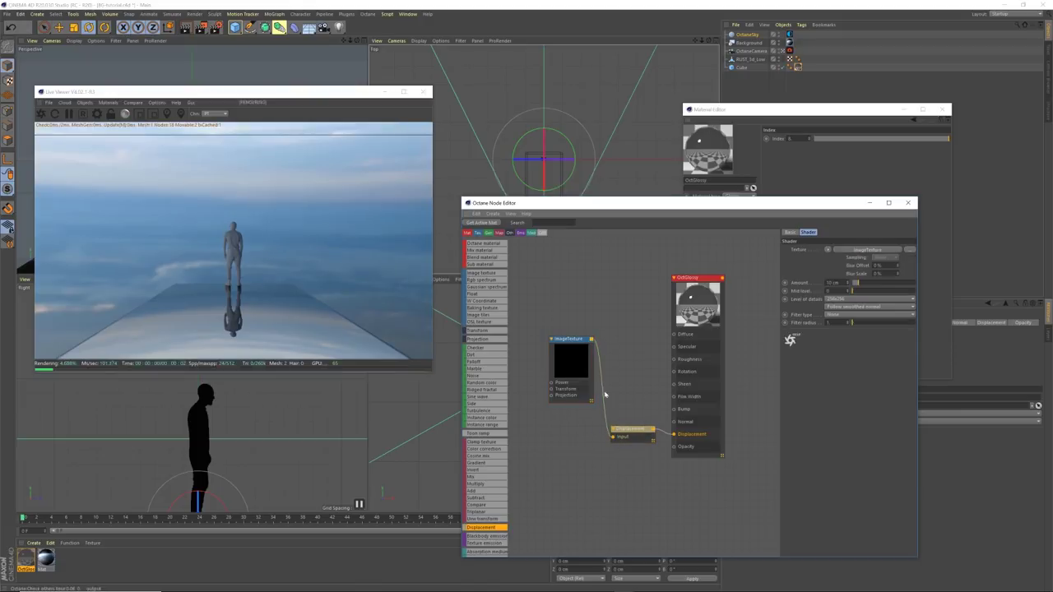
Step: Place the Image Texture node beside the Displacement node and load scratchtexture-1 from the tex folder into it
{"action": "left_click_drag", "start_coordinate": [572, 351], "coordinate": [577, 440]}
{"action": "left_click", "coordinate": [913, 249]}
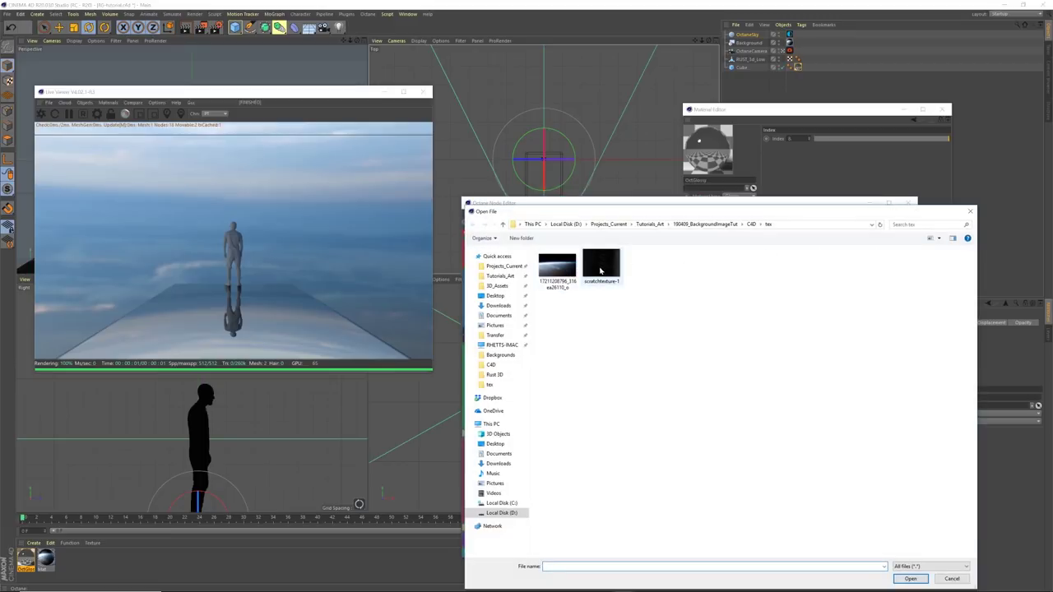
{"action": "left_click", "coordinate": [600, 270]}
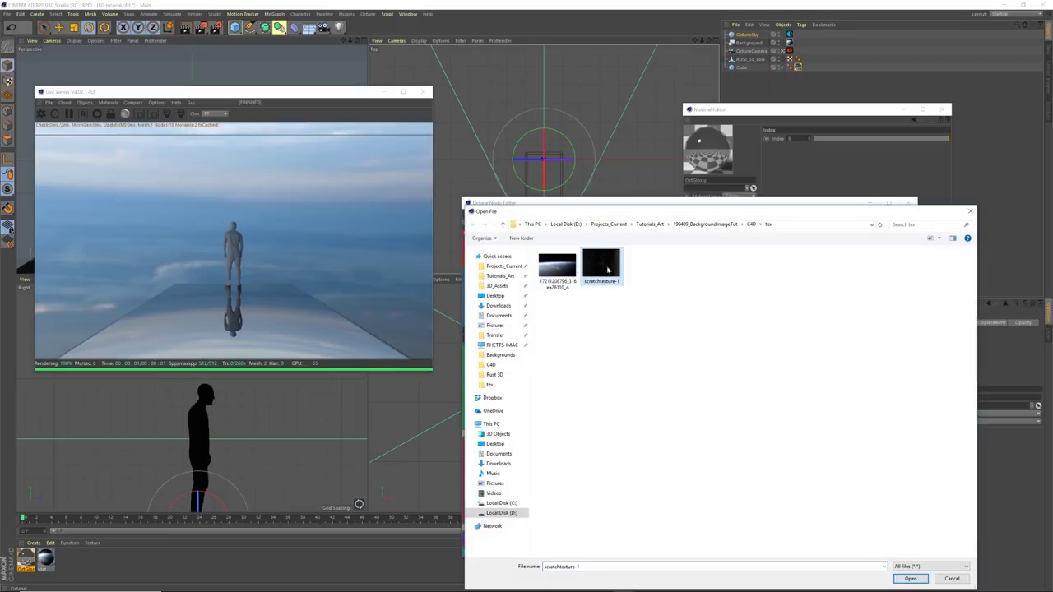
{"action": "left_click", "coordinate": [910, 578]}
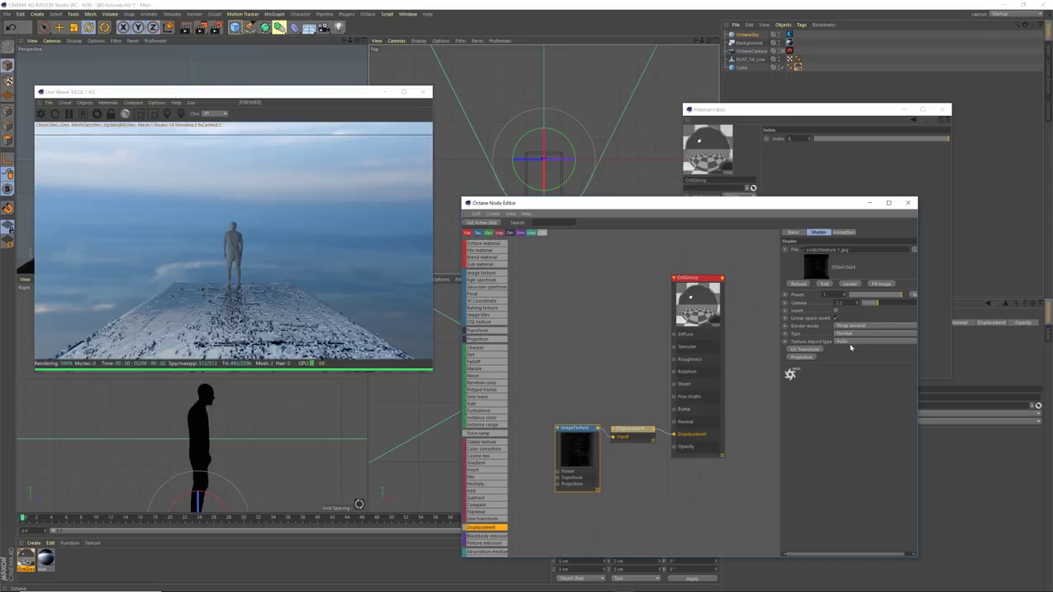
Step: Switch to Chrome to view the scratched texture image search and the black Scratch-Texture on smashinghub.com, and return to Cinema 4D
{"action": "mouse_move", "coordinate": [635, 591]}
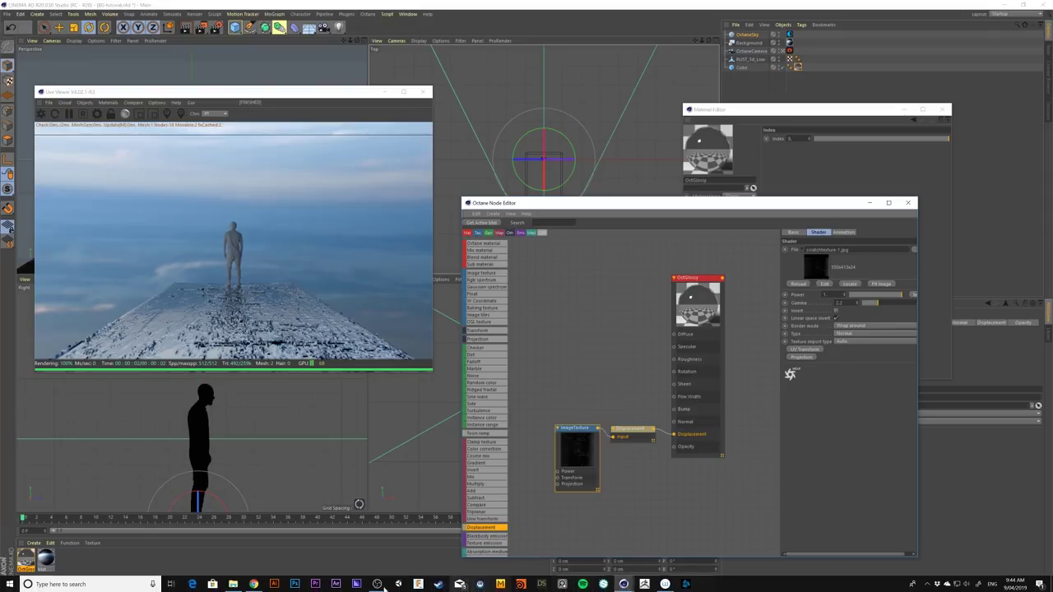
{"action": "left_click", "coordinate": [253, 585]}
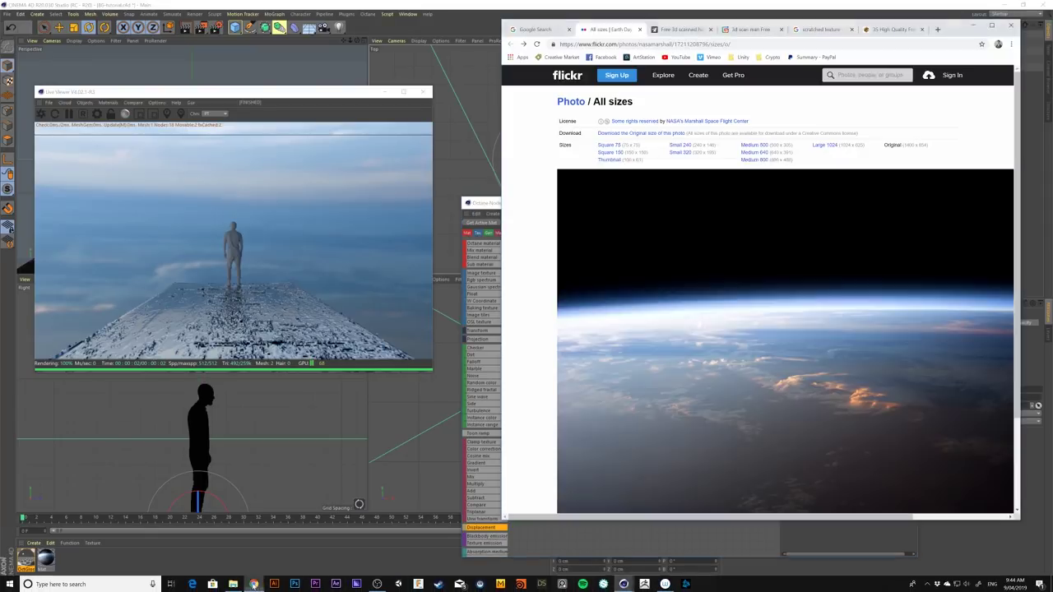
{"action": "left_click", "coordinate": [819, 31]}
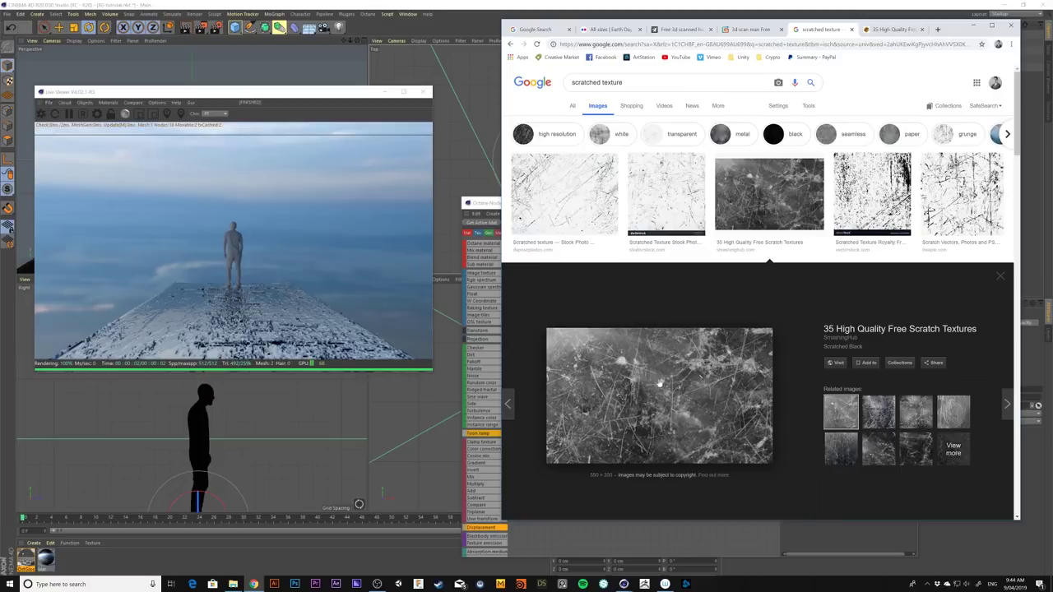
{"action": "left_click", "coordinate": [874, 332]}
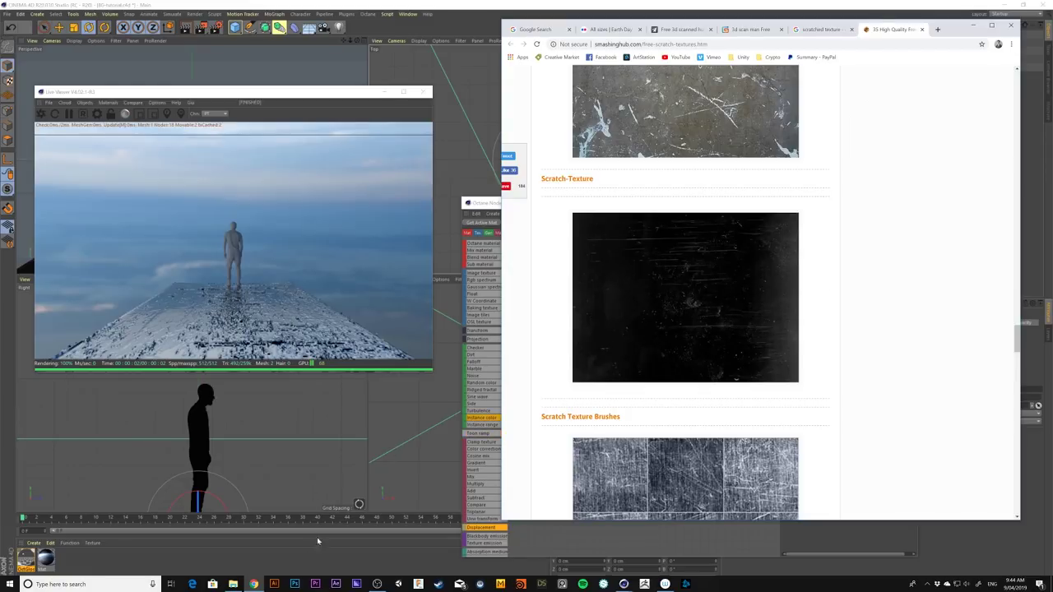
{"action": "left_click", "coordinate": [296, 558]}
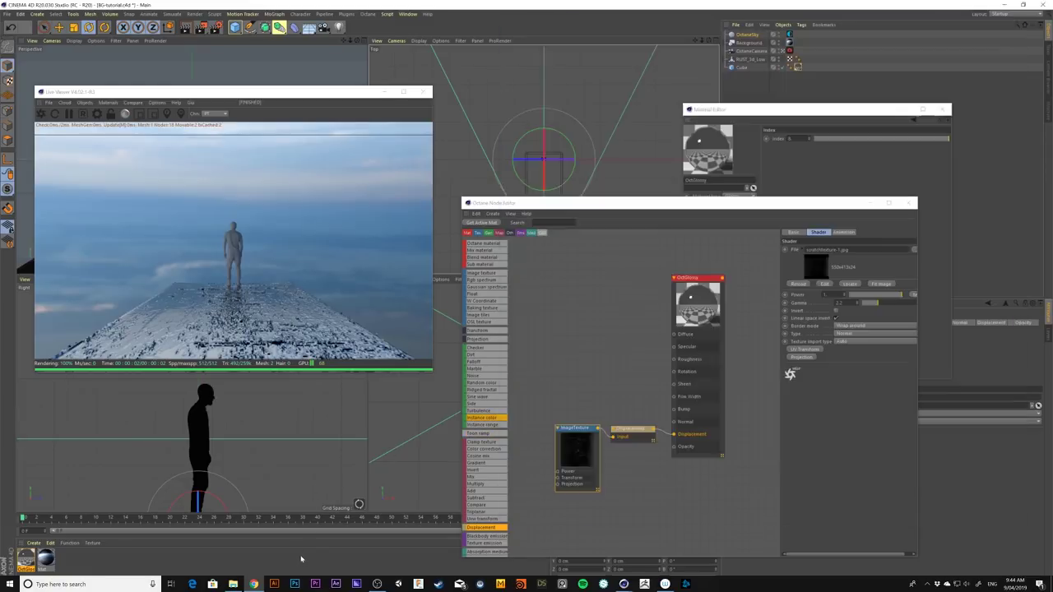
Step: Set the Displacement node's level of detail to 1024x1024 and its direction to Follow geometric normal
{"action": "left_click", "coordinate": [607, 285]}
{"action": "left_click_drag", "start_coordinate": [642, 204], "coordinate": [637, 198]}
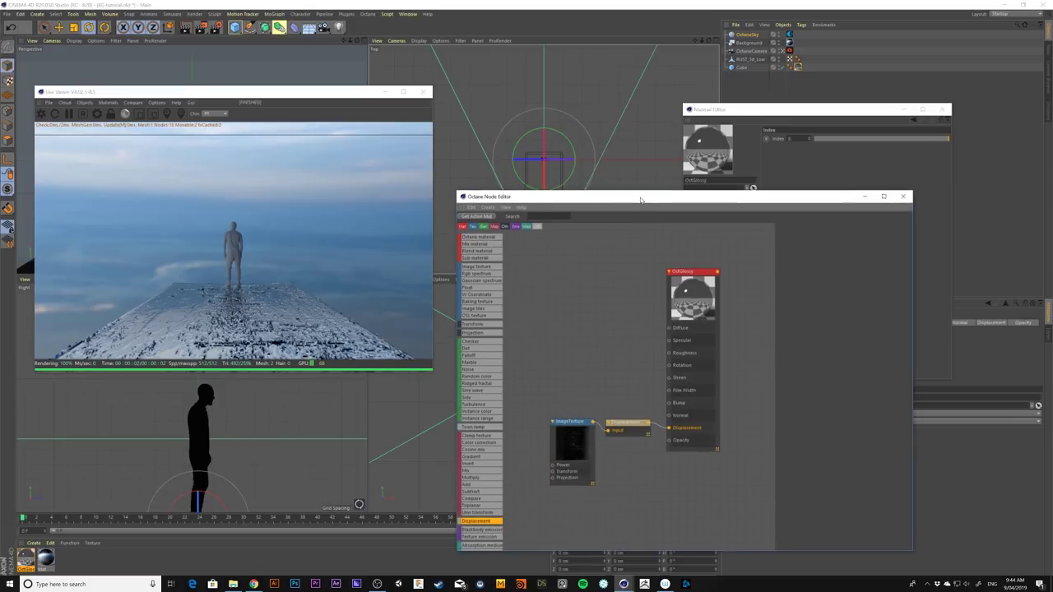
{"action": "left_click", "coordinate": [581, 421]}
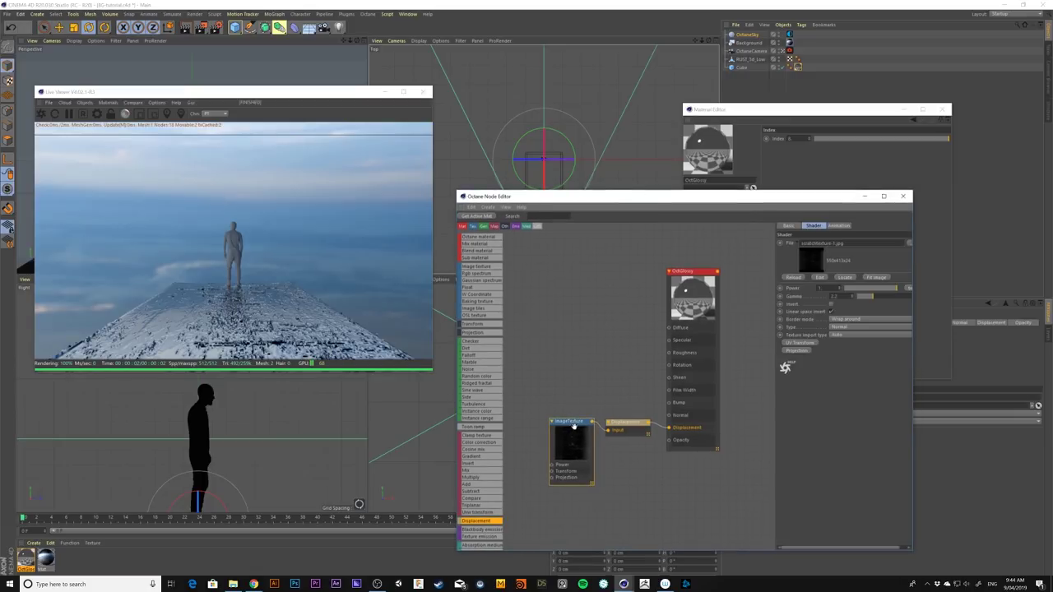
{"action": "left_click", "coordinate": [635, 422]}
{"action": "left_click", "coordinate": [838, 293]}
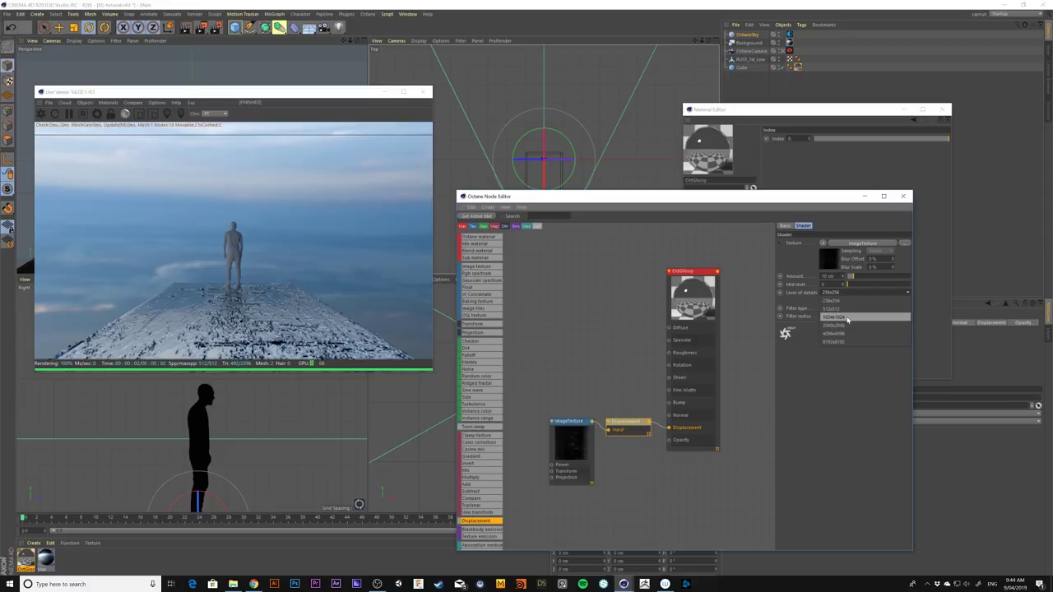
{"action": "left_click", "coordinate": [849, 318]}
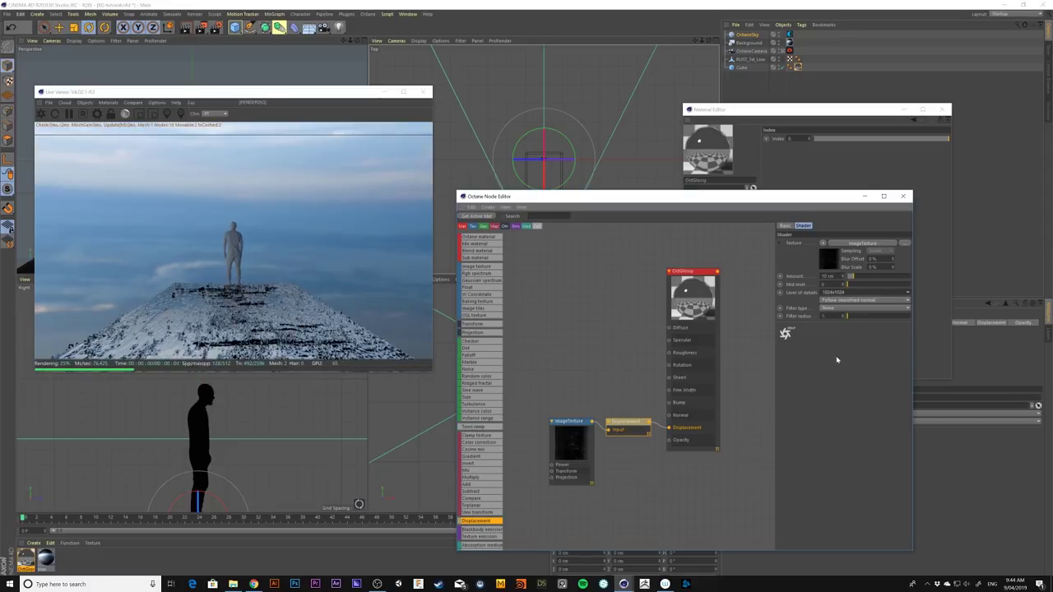
{"action": "left_click", "coordinate": [837, 302]}
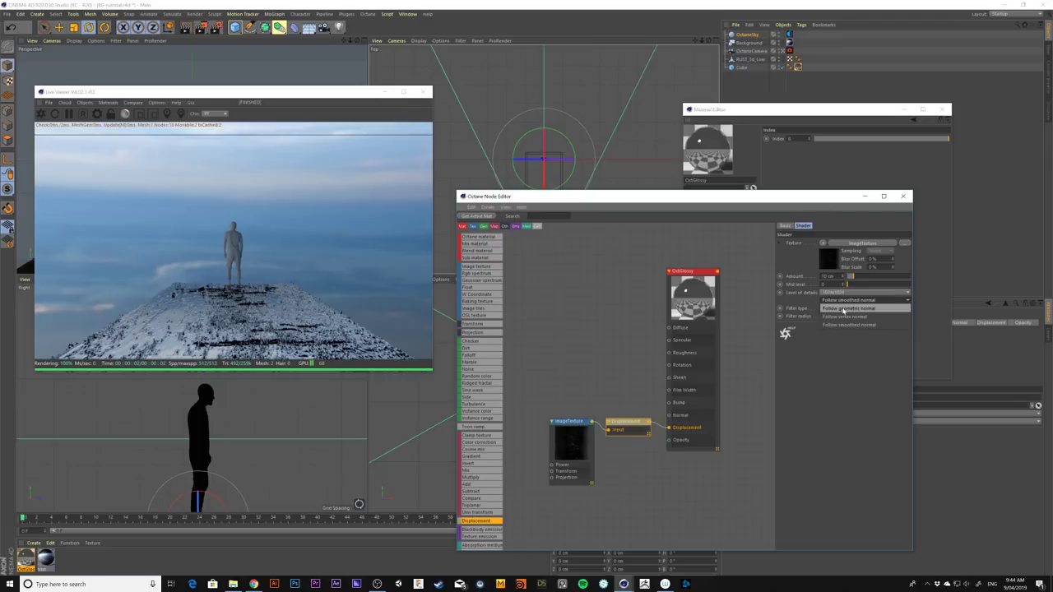
{"action": "left_click", "coordinate": [848, 309]}
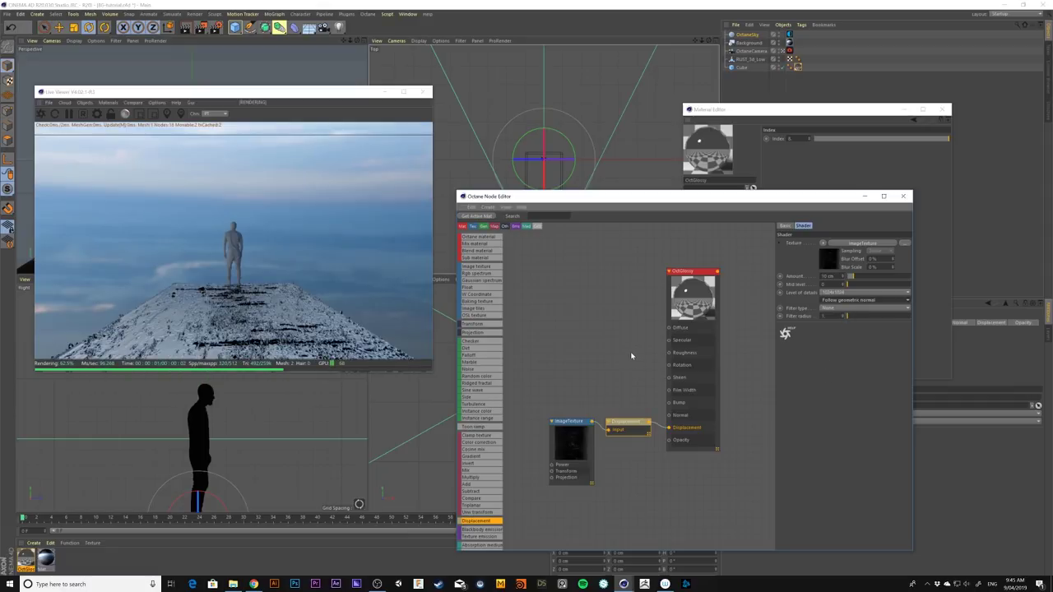
Step: Reduce the Displacement node's amount to 0.2 cm
{"action": "double_click", "coordinate": [827, 276]}
{"action": "type", "text": "1"}
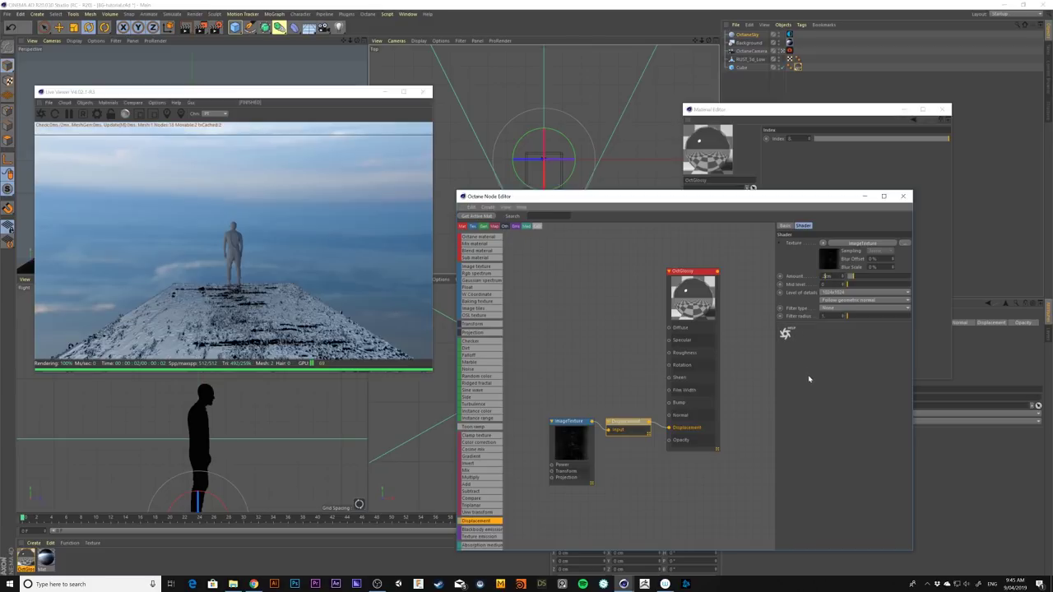
{"action": "key", "text": "Return"}
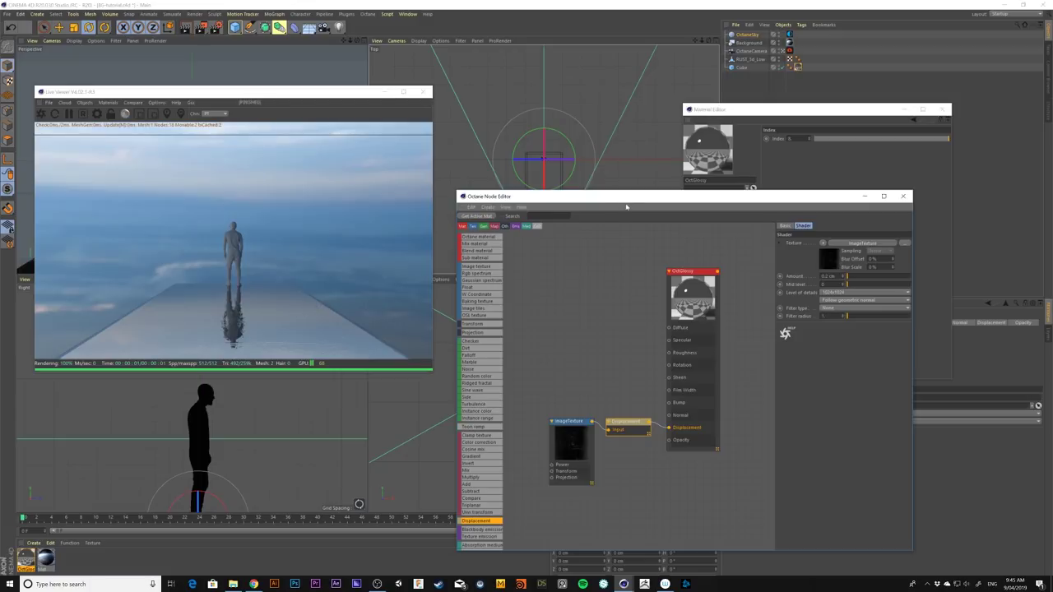
Step: Close the Octane Node Editor and the Material Editor, and clear the object selection
{"action": "left_click_drag", "start_coordinate": [633, 199], "coordinate": [633, 197]}
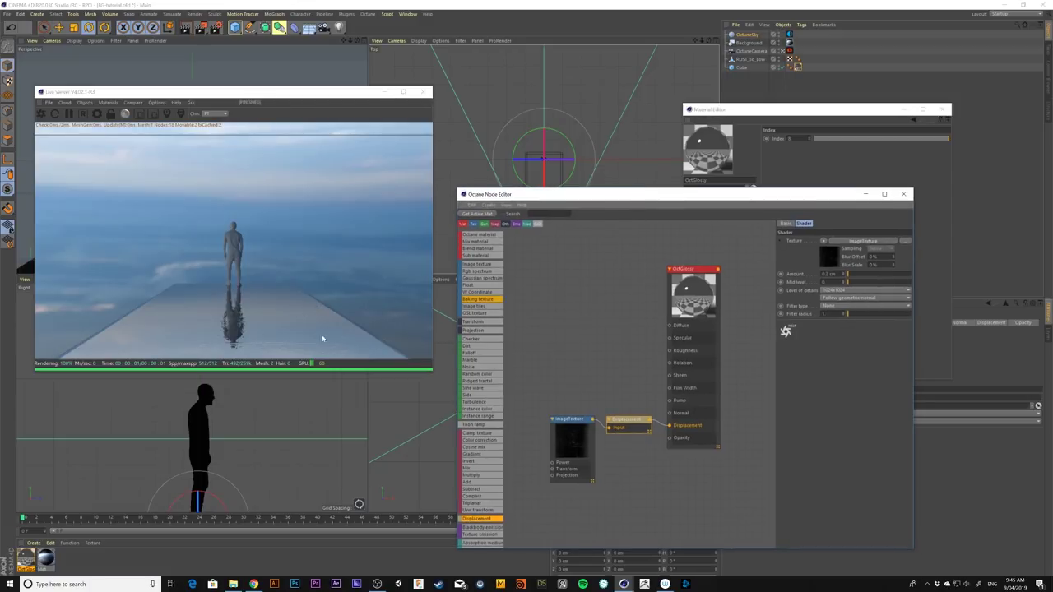
{"action": "left_click", "coordinate": [904, 194]}
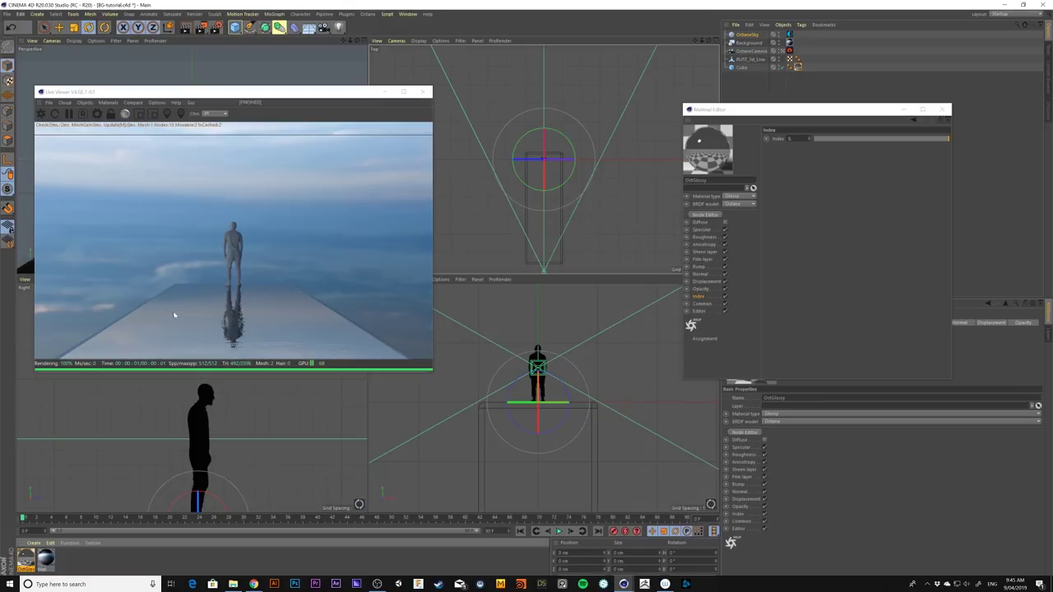
{"action": "left_click_drag", "start_coordinate": [853, 111], "coordinate": [826, 111]}
{"action": "left_click", "coordinate": [915, 110]}
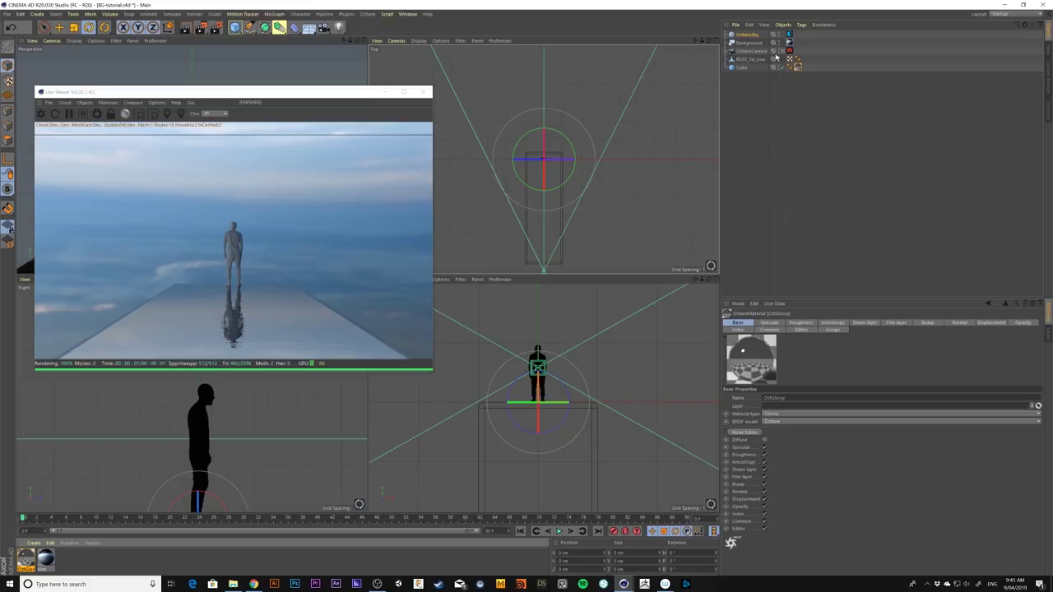
{"action": "left_click", "coordinate": [756, 148]}
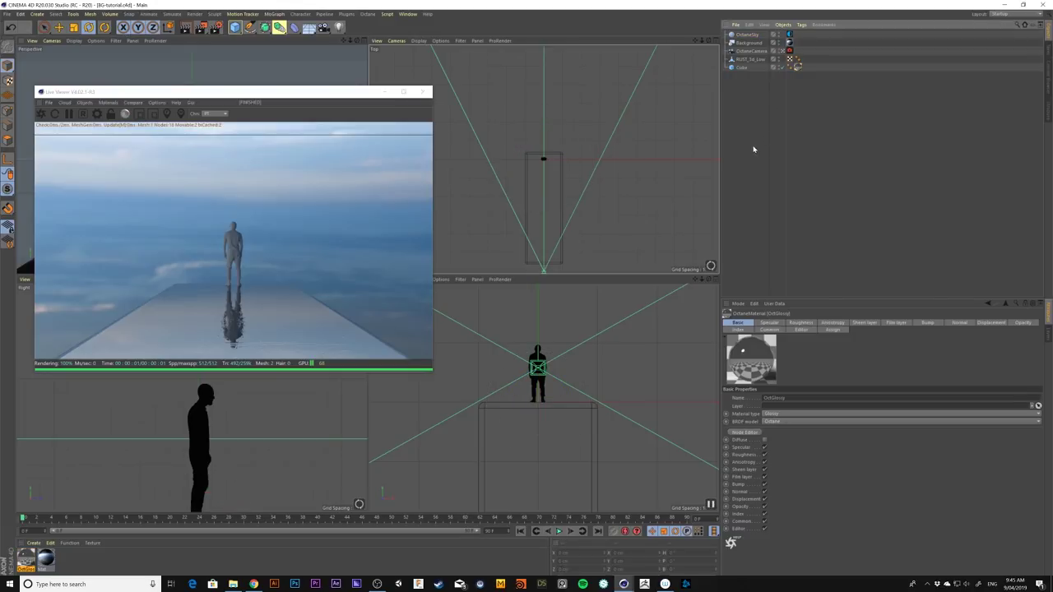
{"action": "left_click_drag", "start_coordinate": [311, 88], "coordinate": [325, 88]}
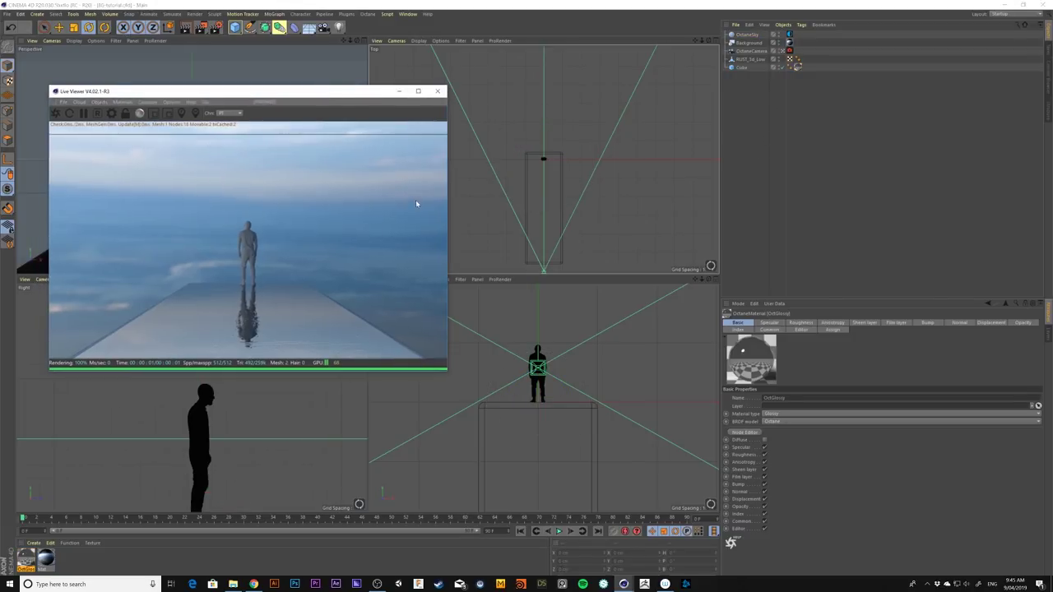
Step: Replace the texture in the OctaneSky's environment tag with a c4doctane ImageTexture shader
{"action": "left_click", "coordinate": [745, 34]}
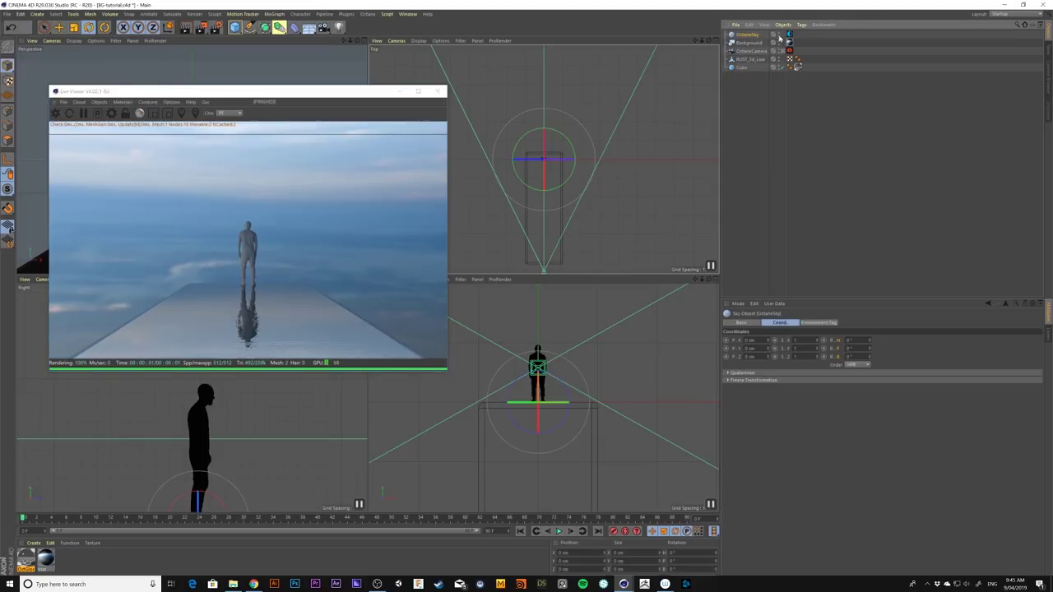
{"action": "left_click", "coordinate": [789, 36]}
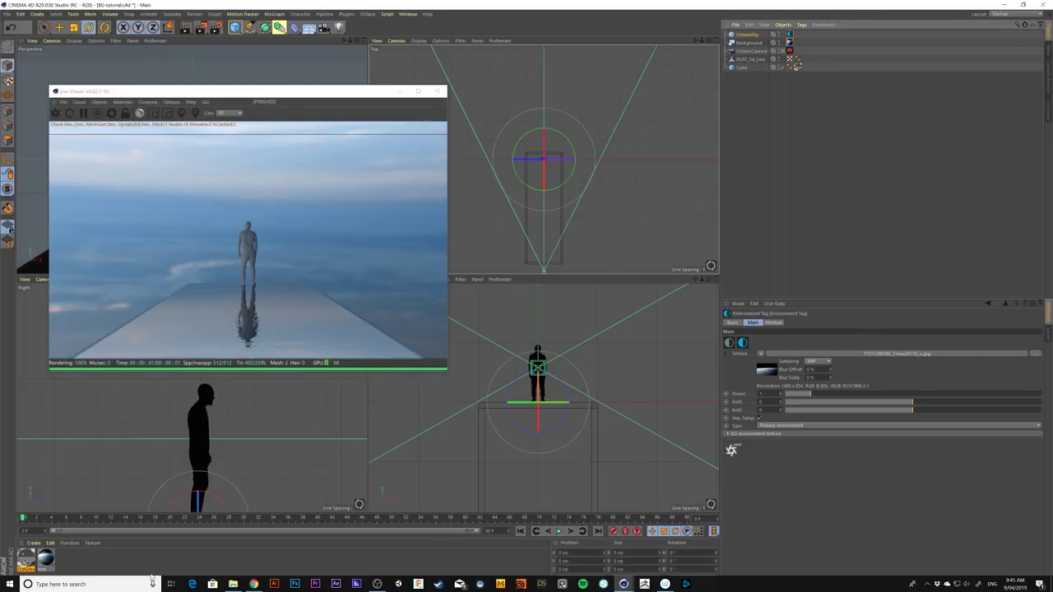
{"action": "left_click", "coordinate": [150, 579]}
{"action": "left_click", "coordinate": [230, 563]}
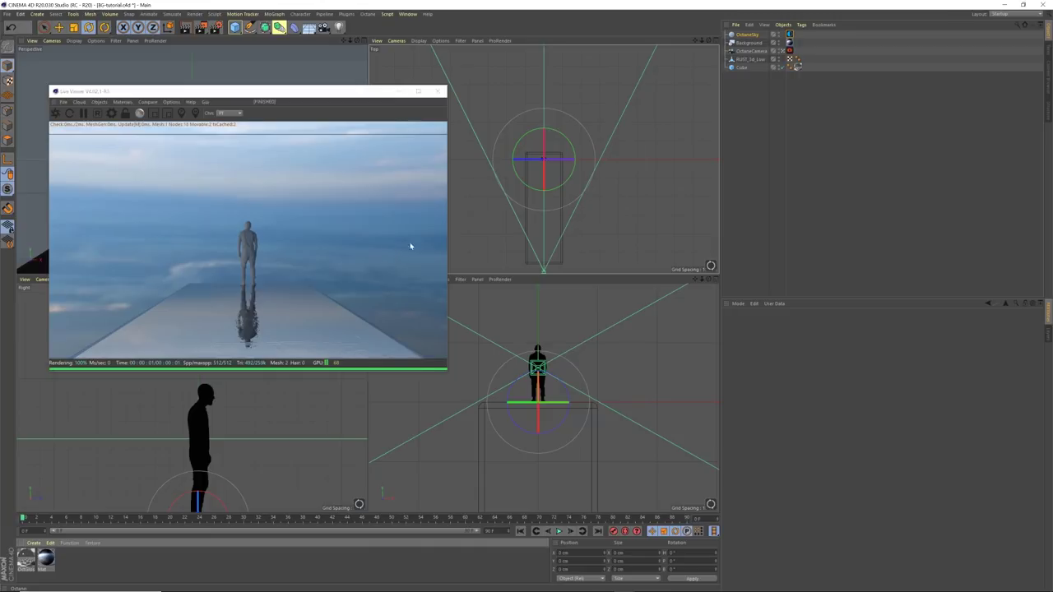
{"action": "left_click", "coordinate": [789, 35]}
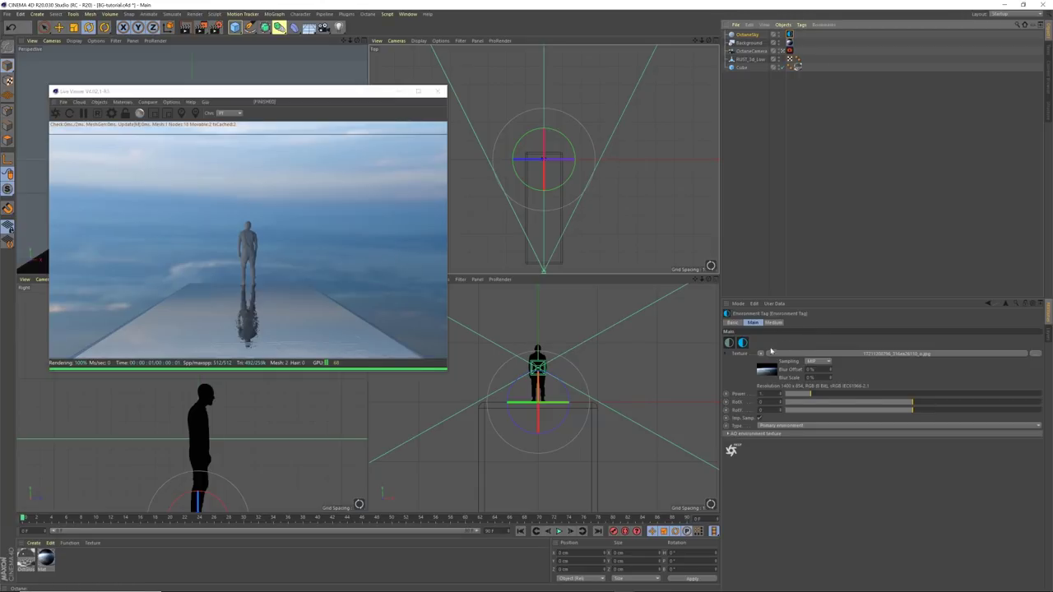
{"action": "left_click", "coordinate": [761, 353]}
{"action": "mouse_move", "coordinate": [782, 295]}
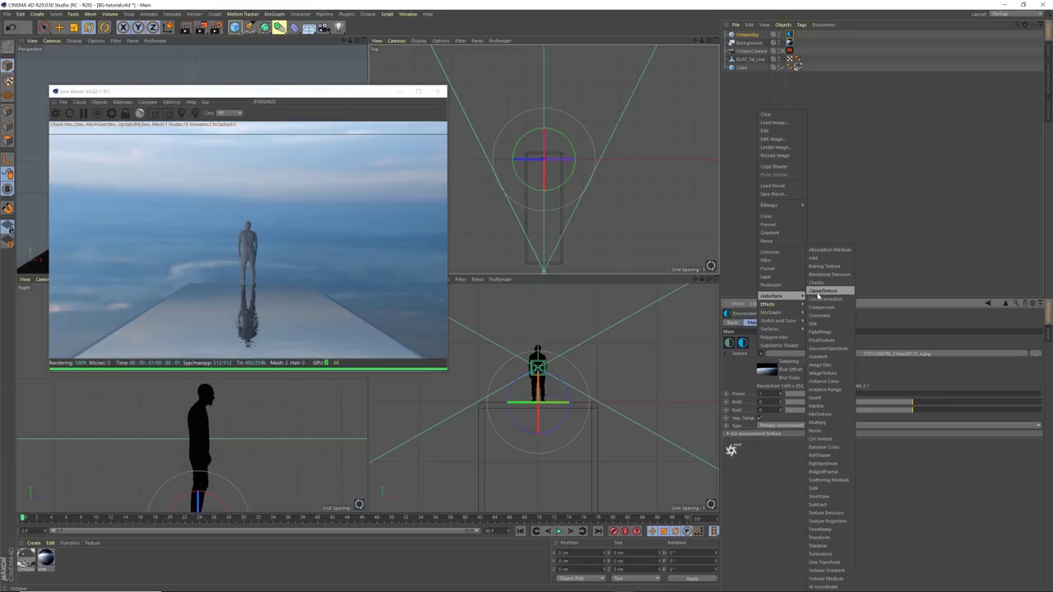
{"action": "left_click", "coordinate": [830, 375]}
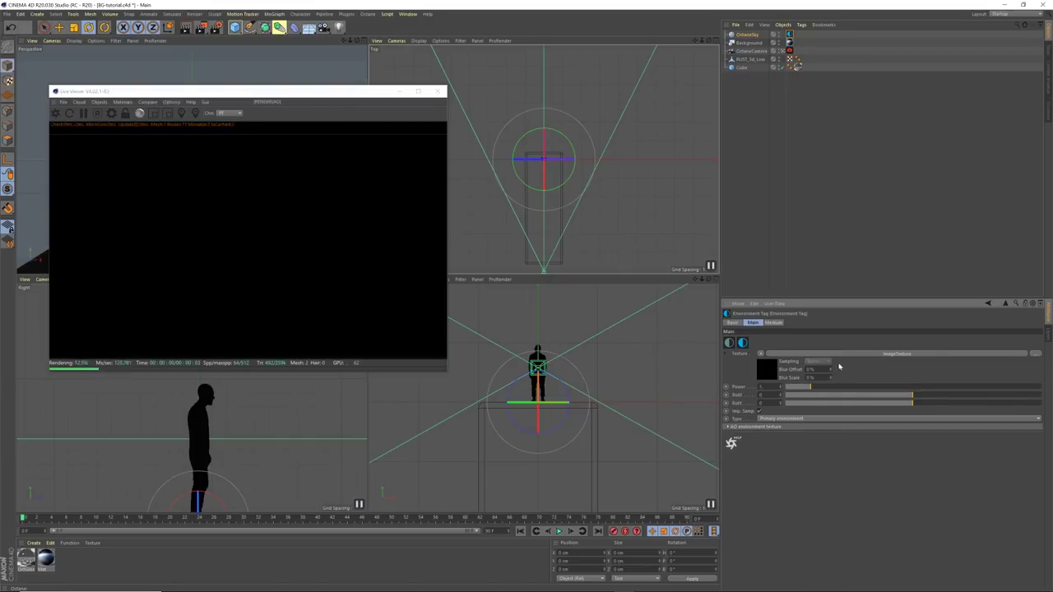
Step: Load the Earth-from-space image from the tex folder into the environment's ImageTexture shader
{"action": "left_click", "coordinate": [1027, 354]}
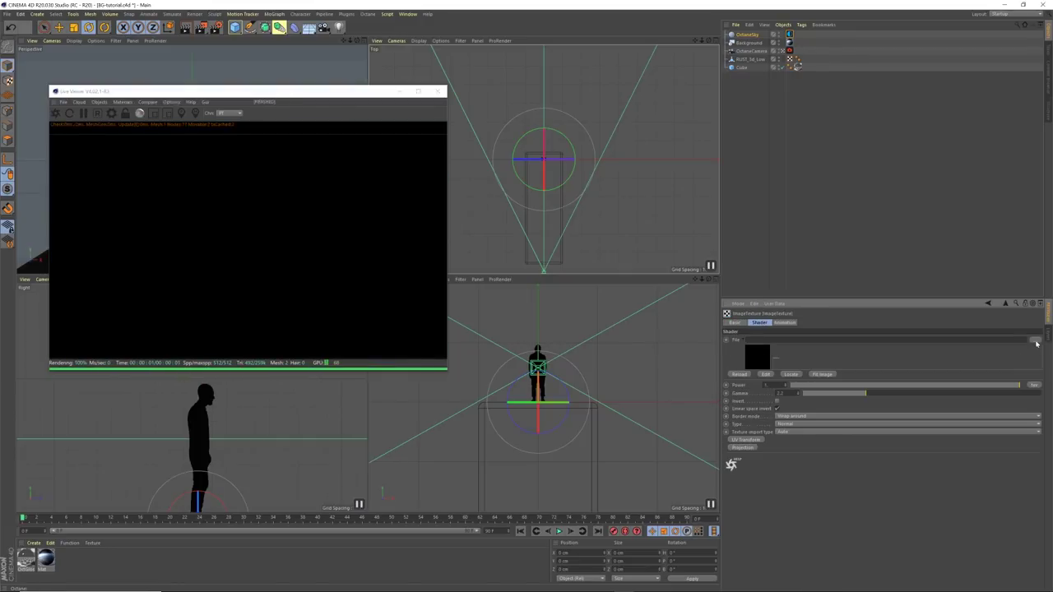
{"action": "left_click", "coordinate": [1035, 340]}
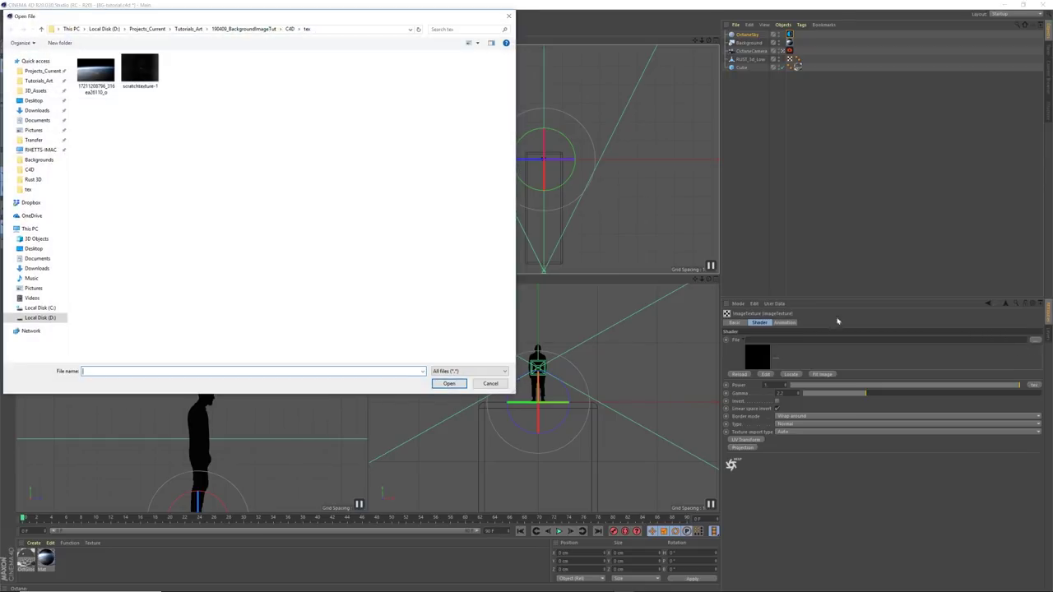
{"action": "left_click", "coordinate": [106, 76]}
{"action": "left_click", "coordinate": [449, 384]}
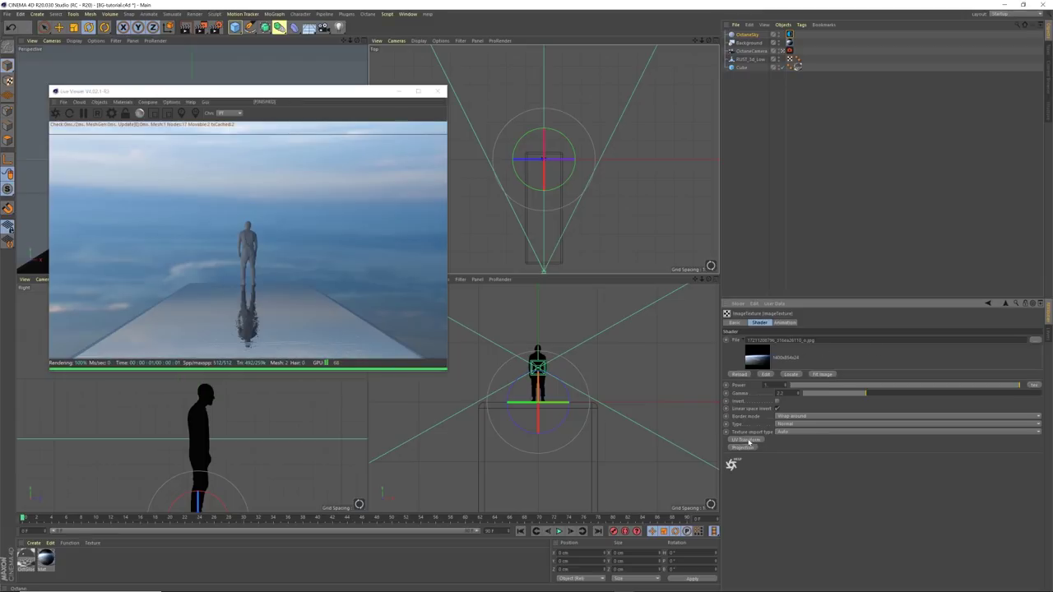
Step: Add a UV Transform to the environment's ImageTexture and scale it down uniformly to about 0.22
{"action": "left_click", "coordinate": [749, 442]}
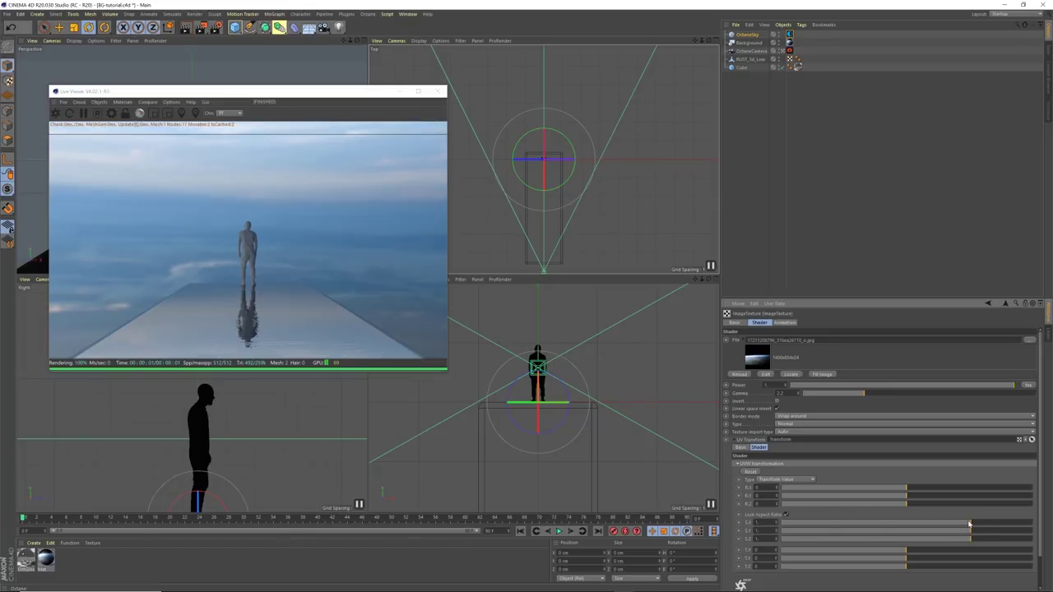
{"action": "left_click_drag", "start_coordinate": [971, 523], "coordinate": [907, 508]}
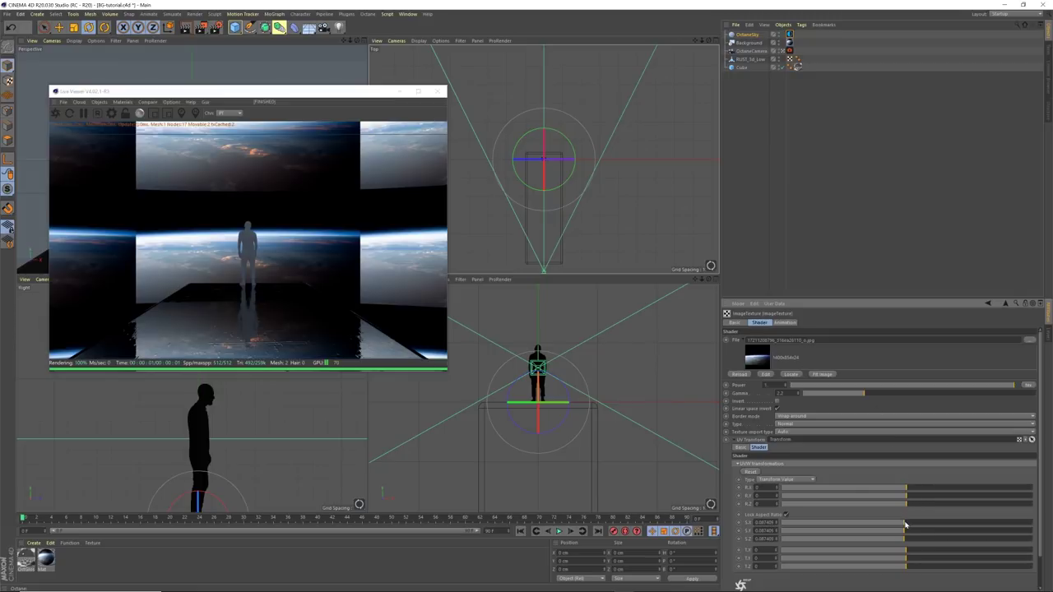
{"action": "left_click_drag", "start_coordinate": [904, 524], "coordinate": [935, 522]}
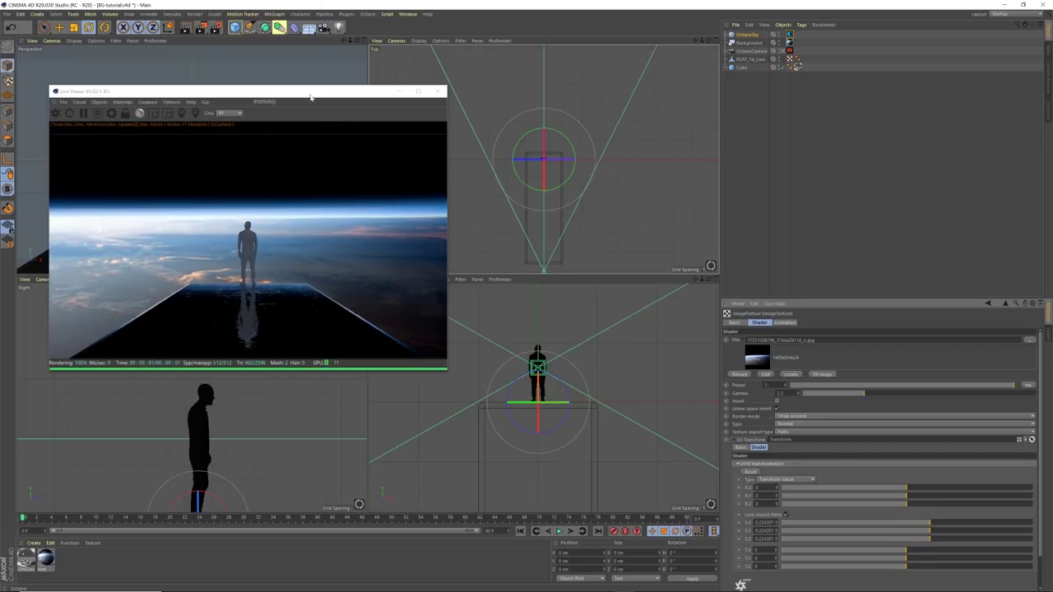
Step: Enable the alpha channel with the environment kept in the Octane Settings, and reposition the Live Viewer
{"action": "left_click_drag", "start_coordinate": [313, 93], "coordinate": [326, 87]}
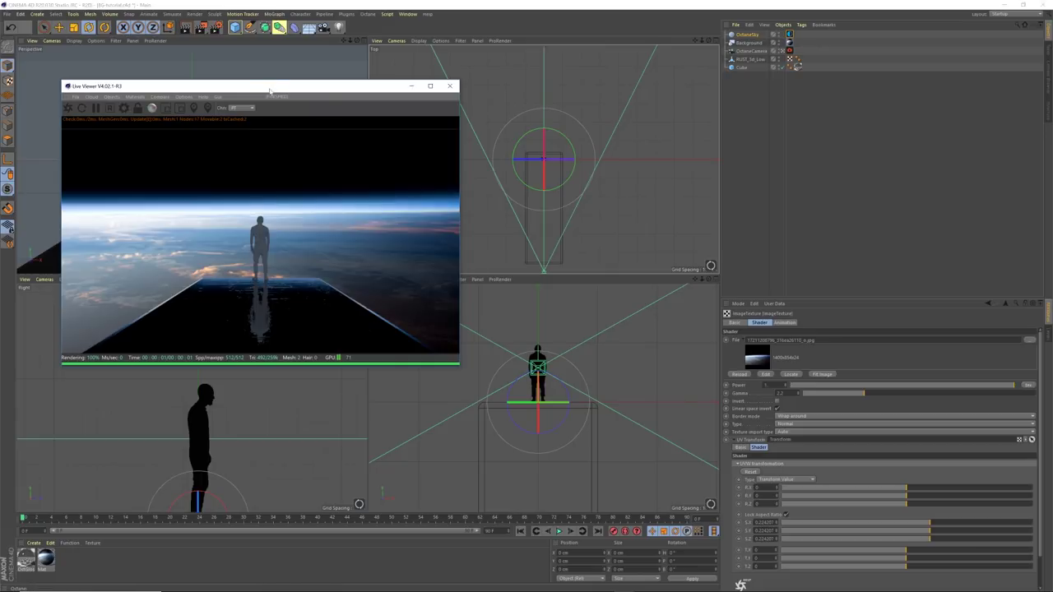
{"action": "left_click_drag", "start_coordinate": [284, 88], "coordinate": [402, 90]}
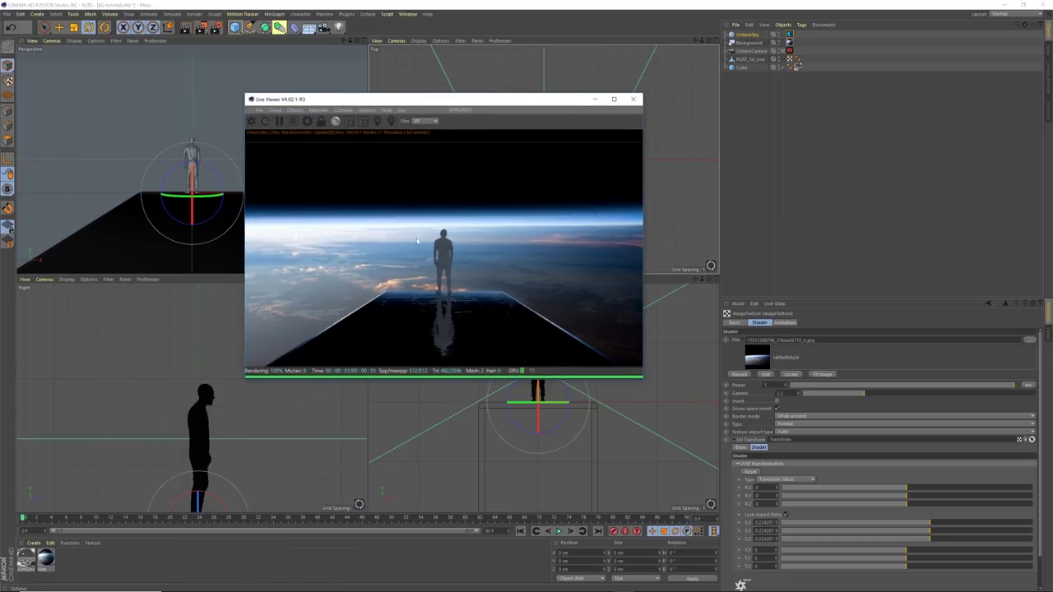
{"action": "left_click", "coordinate": [307, 122]}
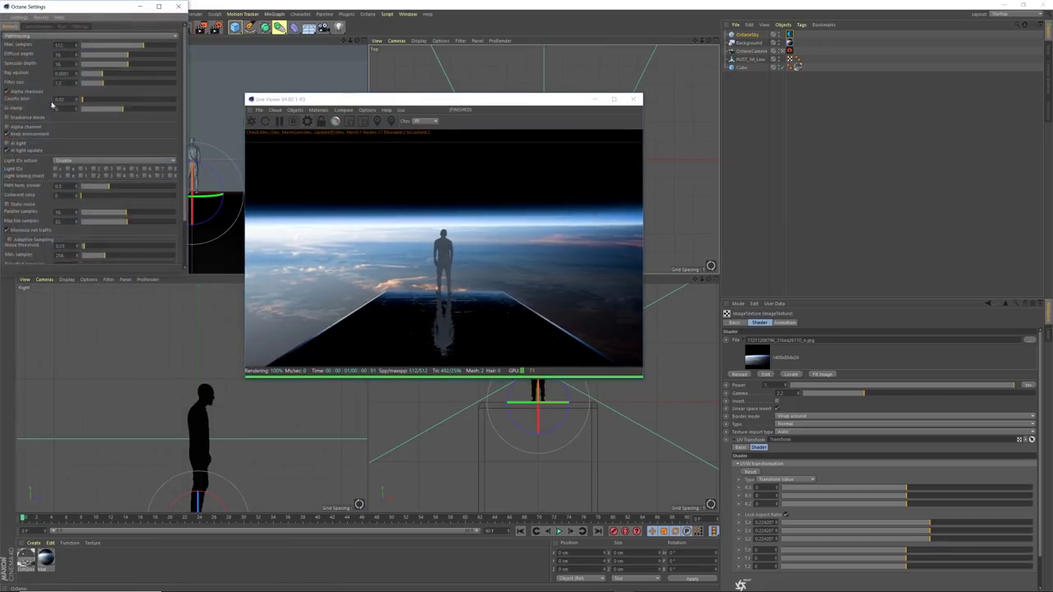
{"action": "left_click", "coordinate": [7, 127]}
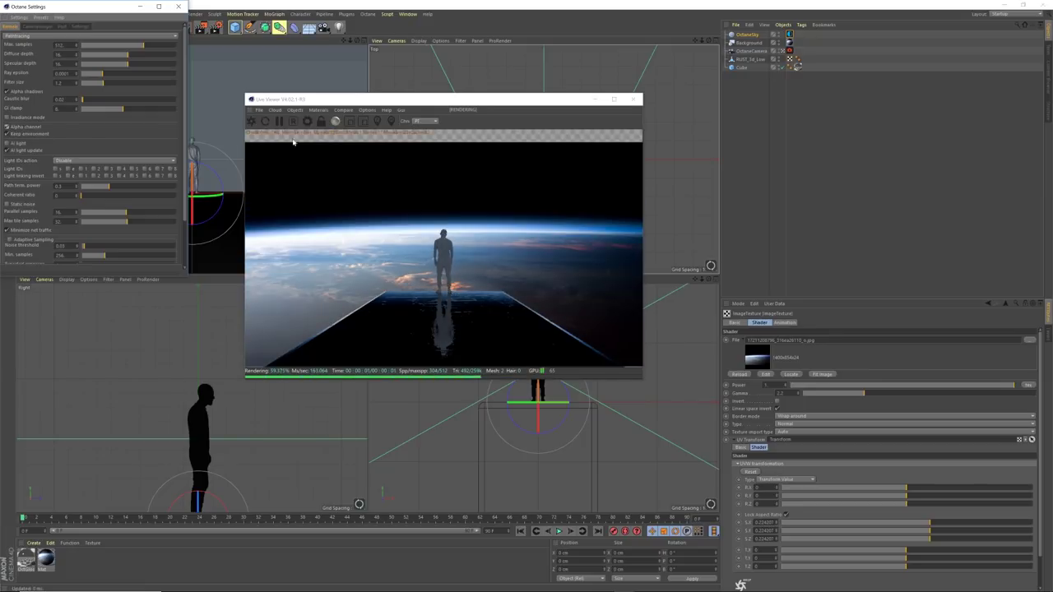
{"action": "left_click_drag", "start_coordinate": [394, 100], "coordinate": [385, 82]}
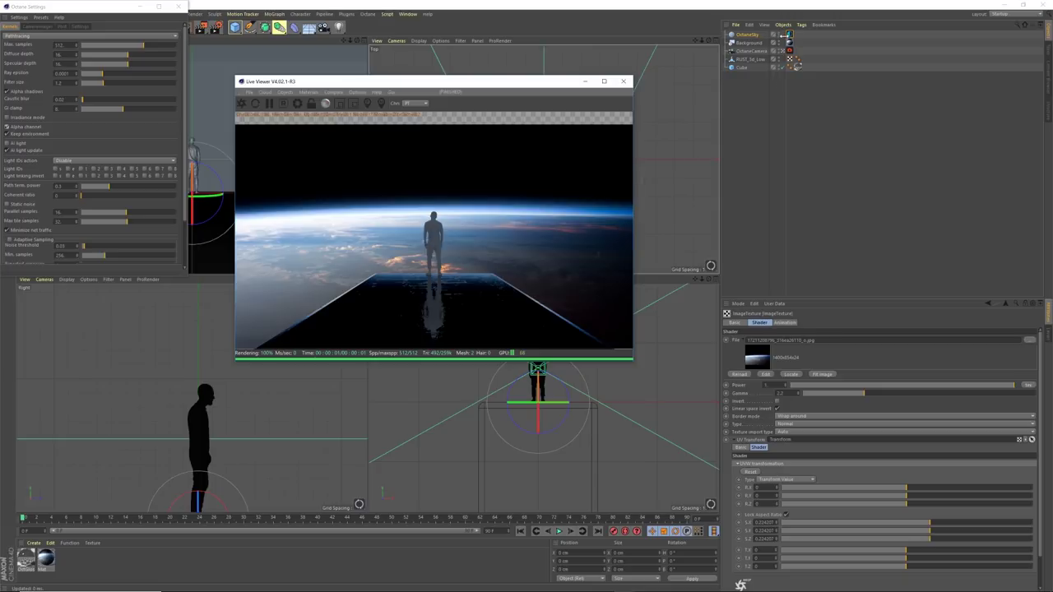
Step: Set the uniform scale of the environment image's UV Transform to about 0.45 and close the Octane Settings
{"action": "left_click", "coordinate": [790, 35]}
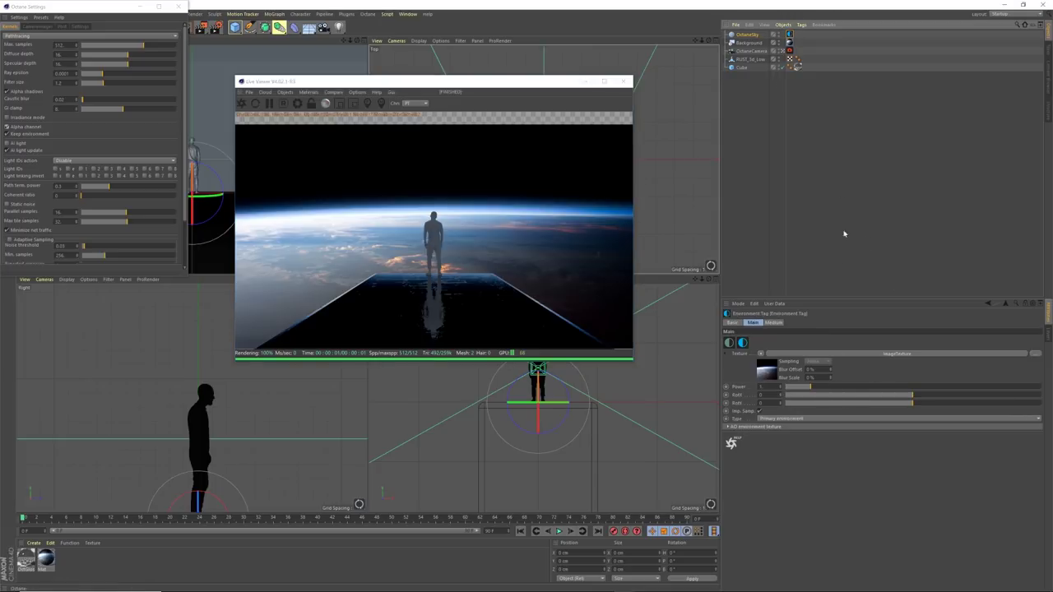
{"action": "left_click", "coordinate": [852, 355]}
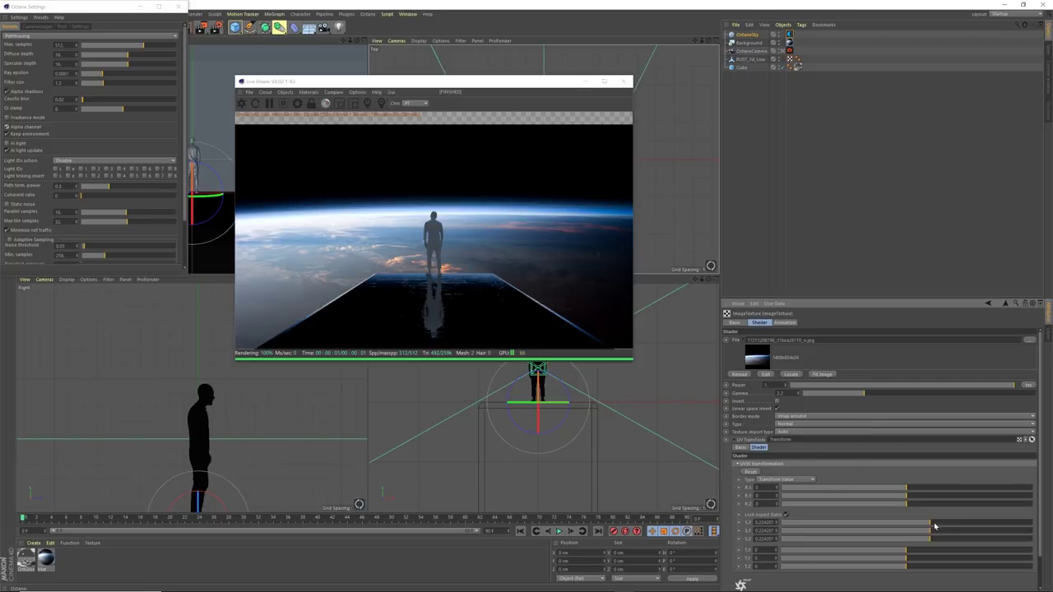
{"action": "mouse_move", "coordinate": [934, 525]}
{"action": "left_mouse_down"}
{"action": "mouse_move", "coordinate": [969, 524]}
{"action": "mouse_move", "coordinate": [949, 524]}
{"action": "left_mouse_up"}
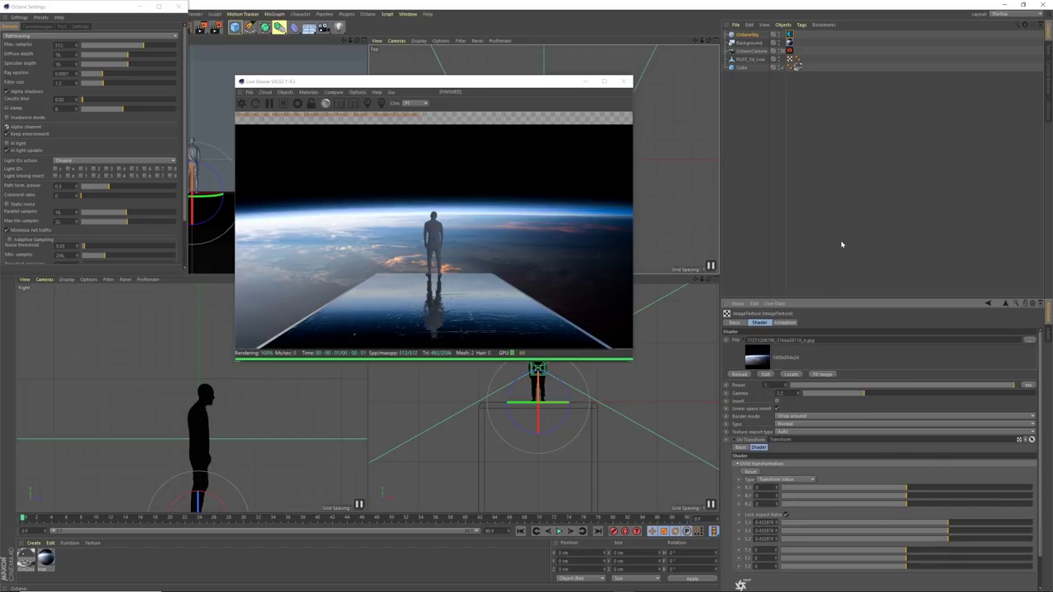
{"action": "left_click", "coordinate": [182, 9]}
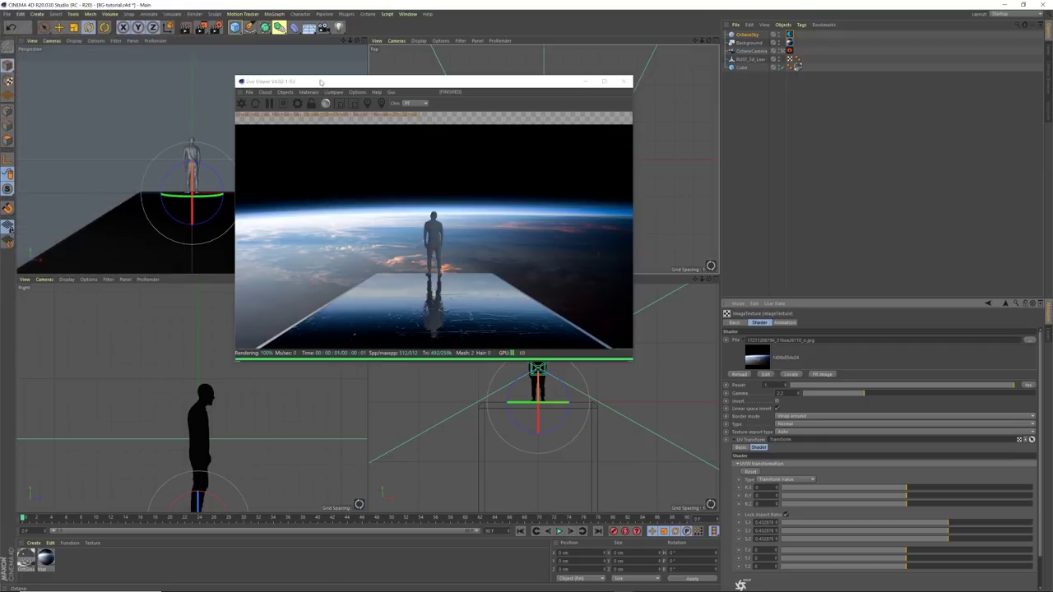
{"action": "left_click_drag", "start_coordinate": [323, 81], "coordinate": [310, 72]}
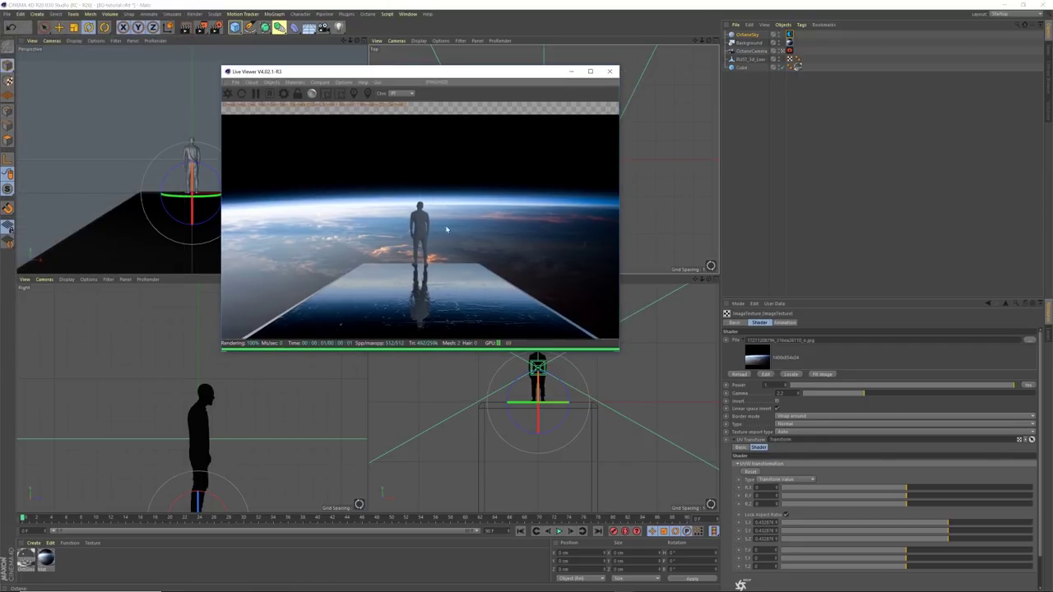
Step: Create an Octane Glossy Material and apply it to the scanned figure
{"action": "left_click", "coordinate": [296, 83]}
{"action": "left_click", "coordinate": [298, 83]}
{"action": "left_click", "coordinate": [293, 82]}
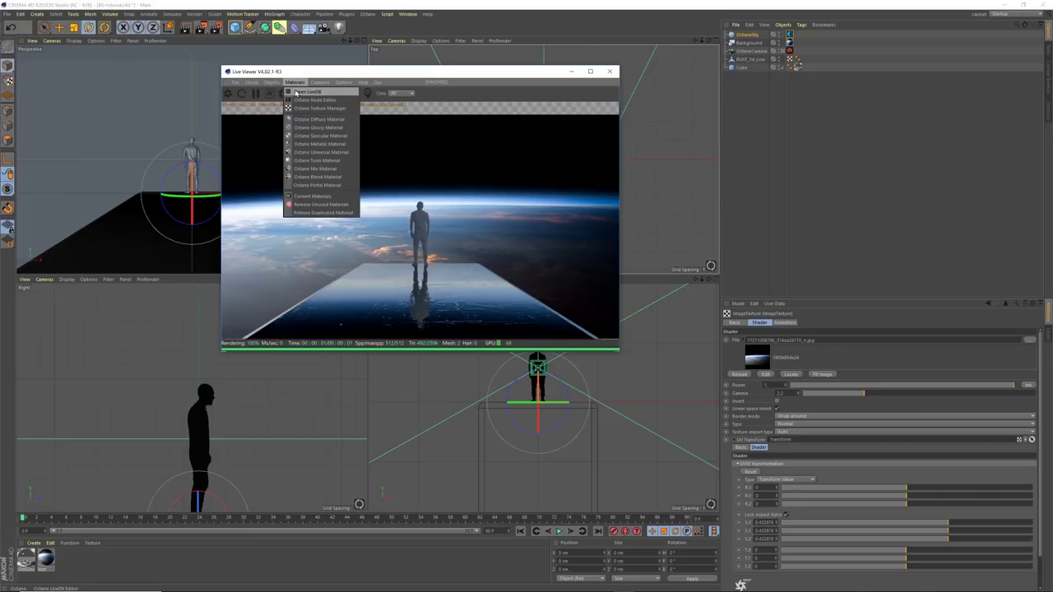
{"action": "left_click", "coordinate": [318, 129]}
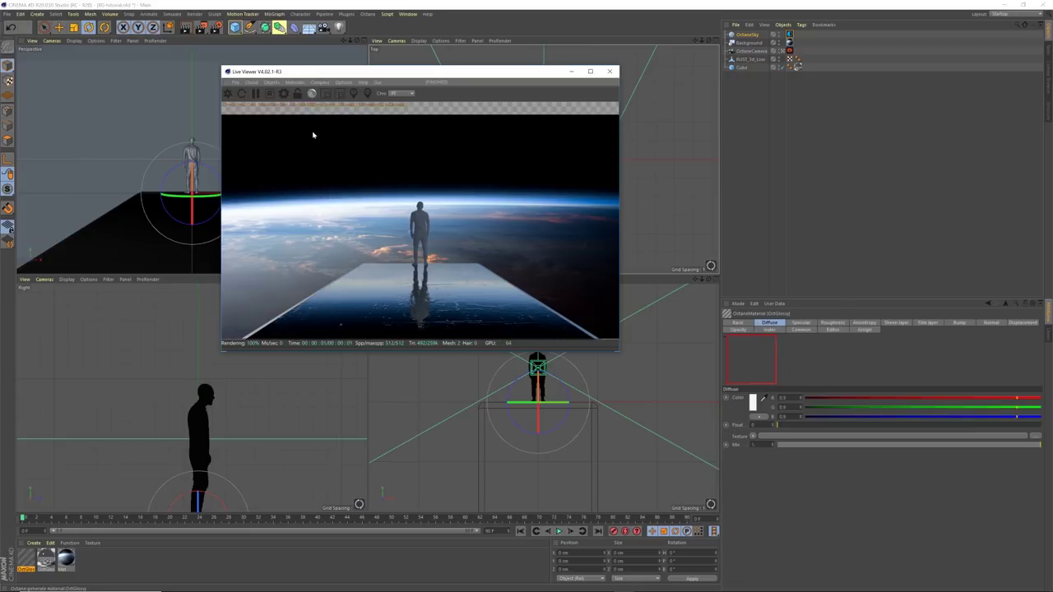
{"action": "left_click_drag", "start_coordinate": [642, 221], "coordinate": [748, 59]}
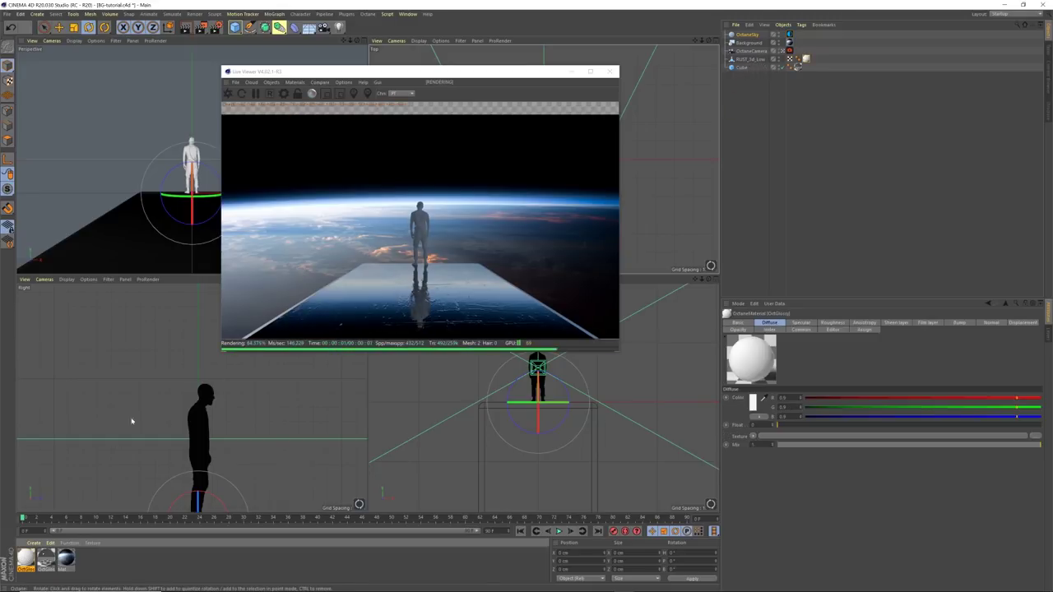
Step: Set the diffuse colour of the figure's glossy material to near-black in the Material Editor
{"action": "double_click", "coordinate": [26, 559]}
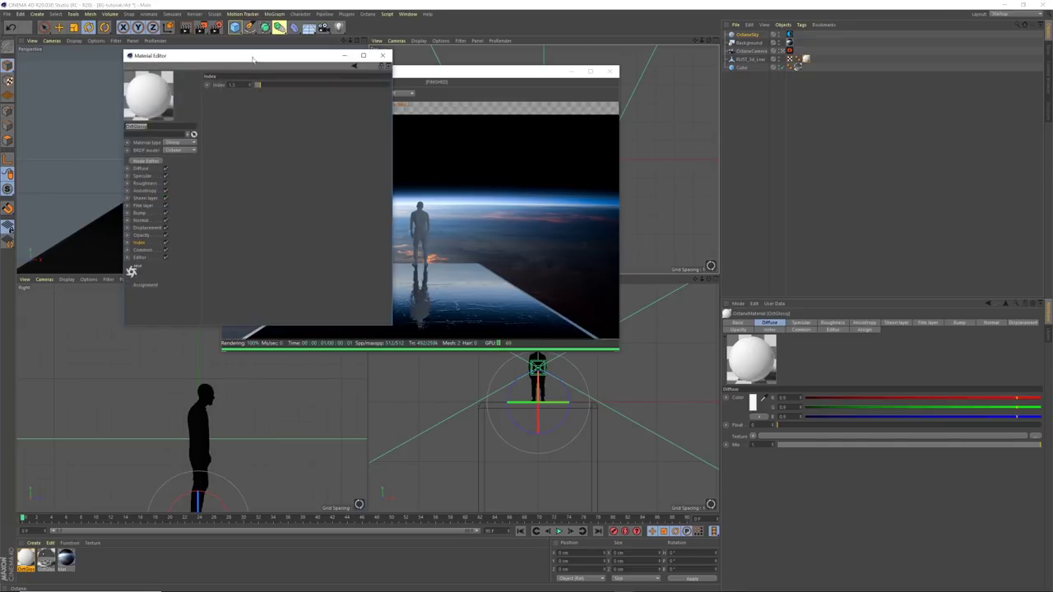
{"action": "left_click_drag", "start_coordinate": [212, 55], "coordinate": [720, 146]}
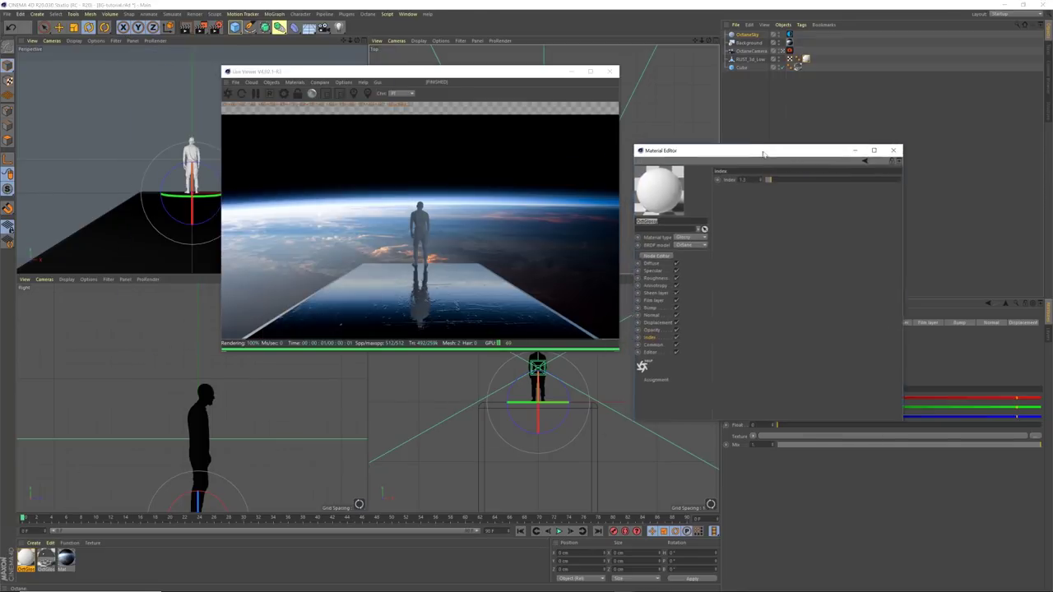
{"action": "left_click", "coordinate": [664, 260]}
{"action": "left_click", "coordinate": [743, 181]}
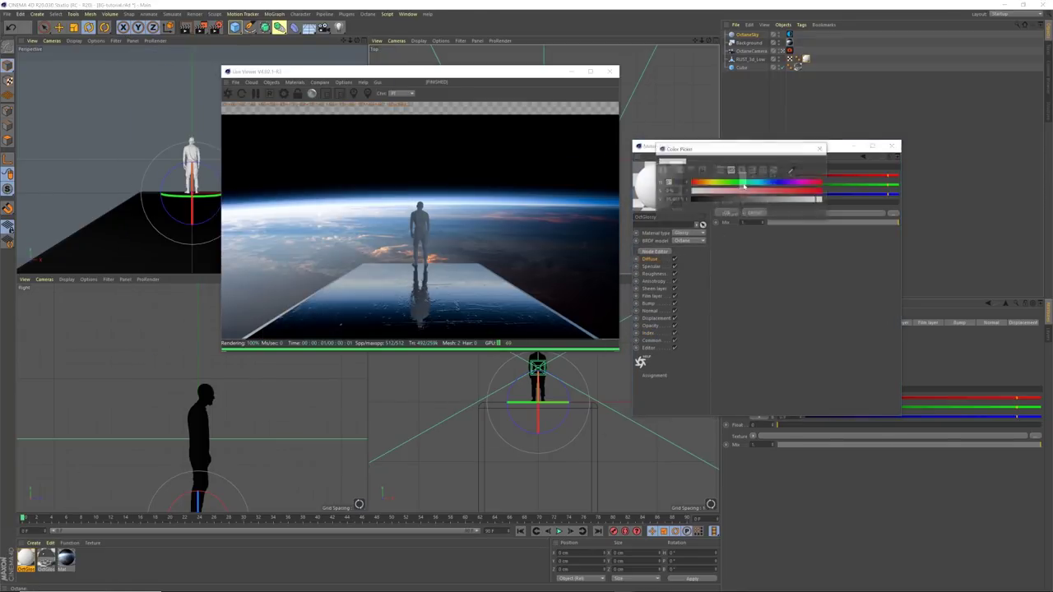
{"action": "left_click", "coordinate": [698, 201]}
{"action": "left_click", "coordinate": [727, 213]}
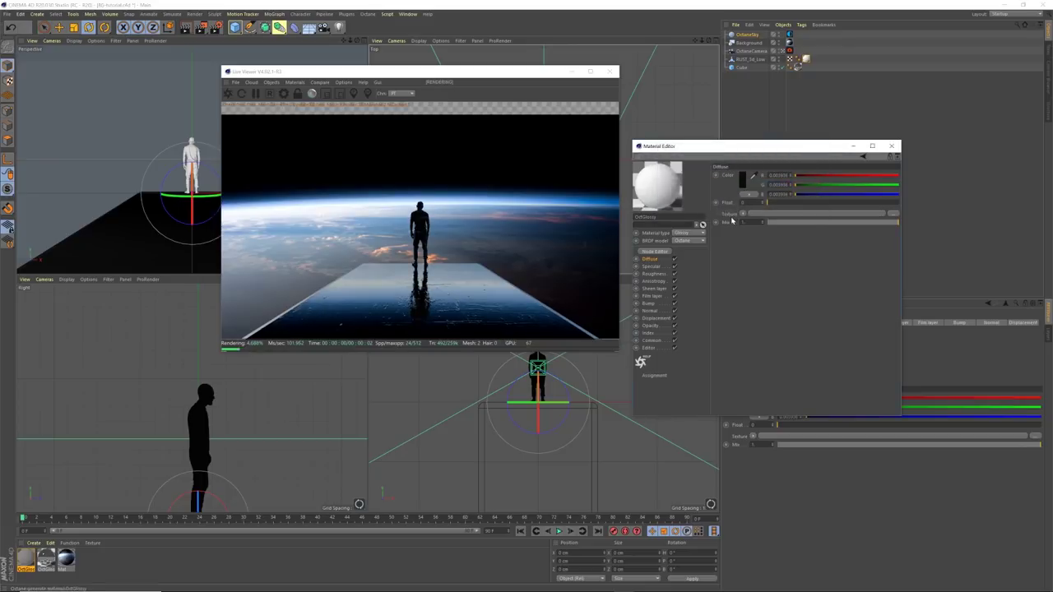
Step: Adjust the roughness float of the figure's glossy material, close the Material Editor and deselect everything
{"action": "left_click", "coordinate": [653, 273]}
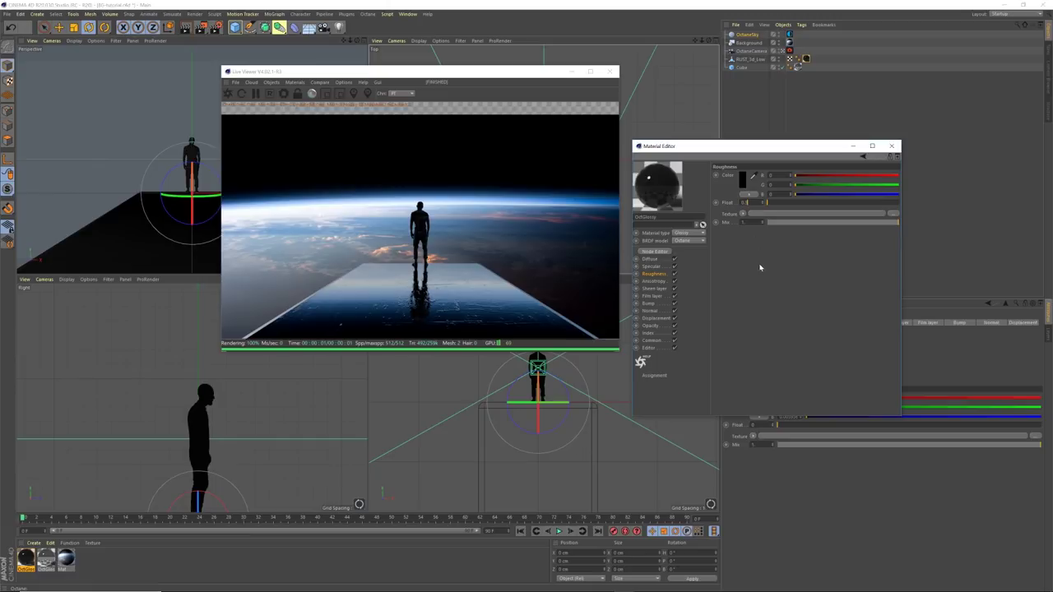
{"action": "left_click", "coordinate": [889, 148]}
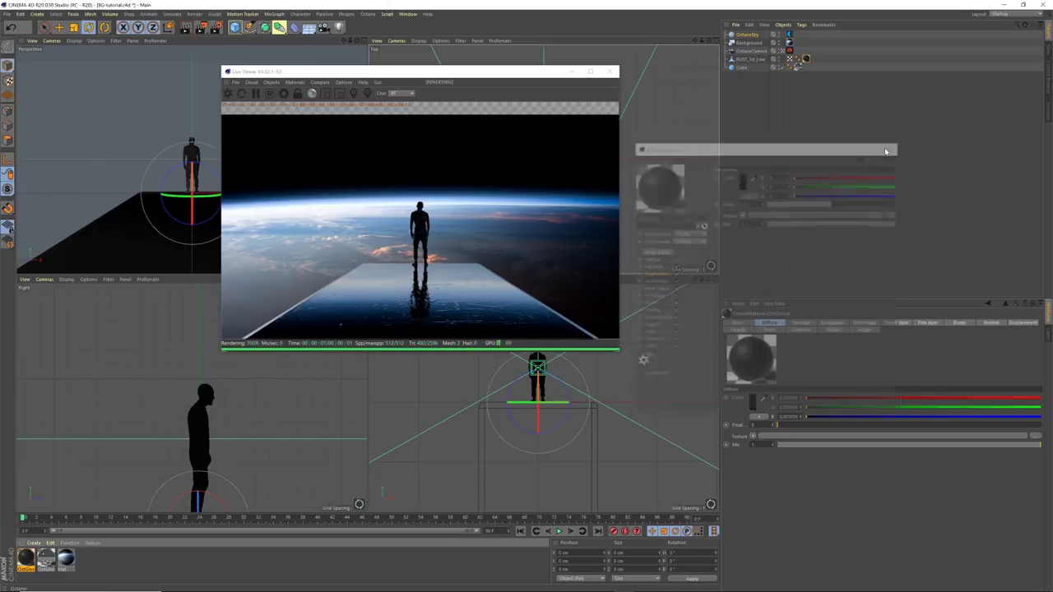
{"action": "left_click_drag", "start_coordinate": [568, 73], "coordinate": [551, 75]}
{"action": "left_click", "coordinate": [834, 140]}
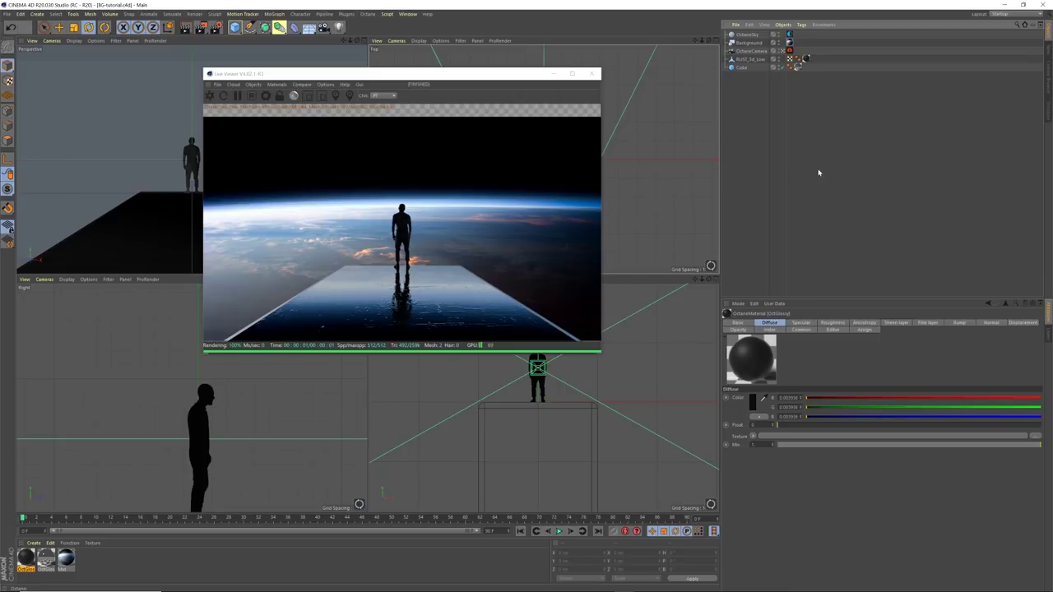
{"action": "left_click_drag", "start_coordinate": [490, 77], "coordinate": [475, 80]}
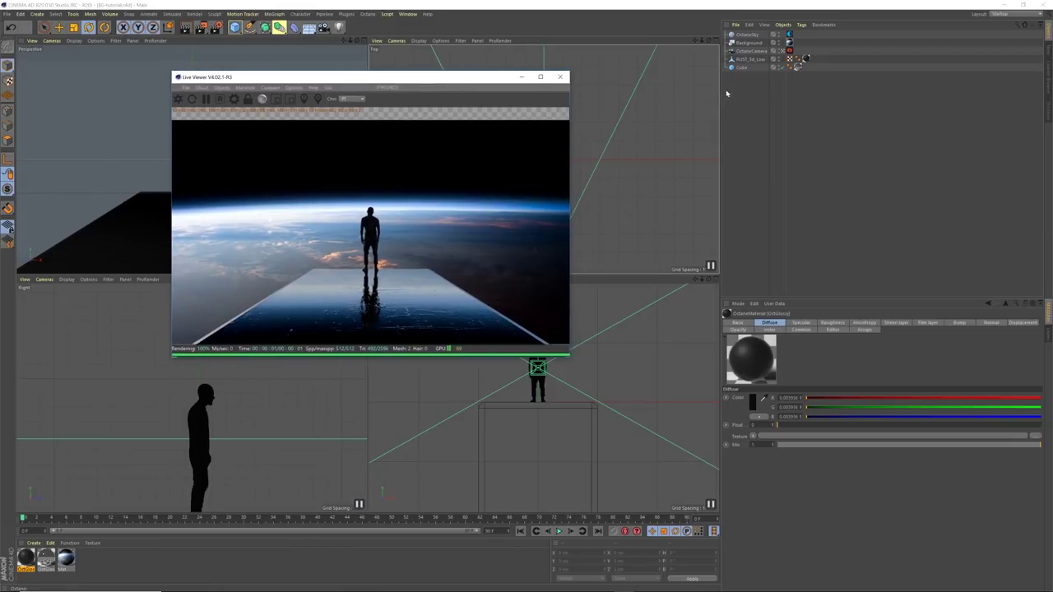
Step: Set the platform cube's Size X to 160 cm
{"action": "left_click", "coordinate": [743, 67]}
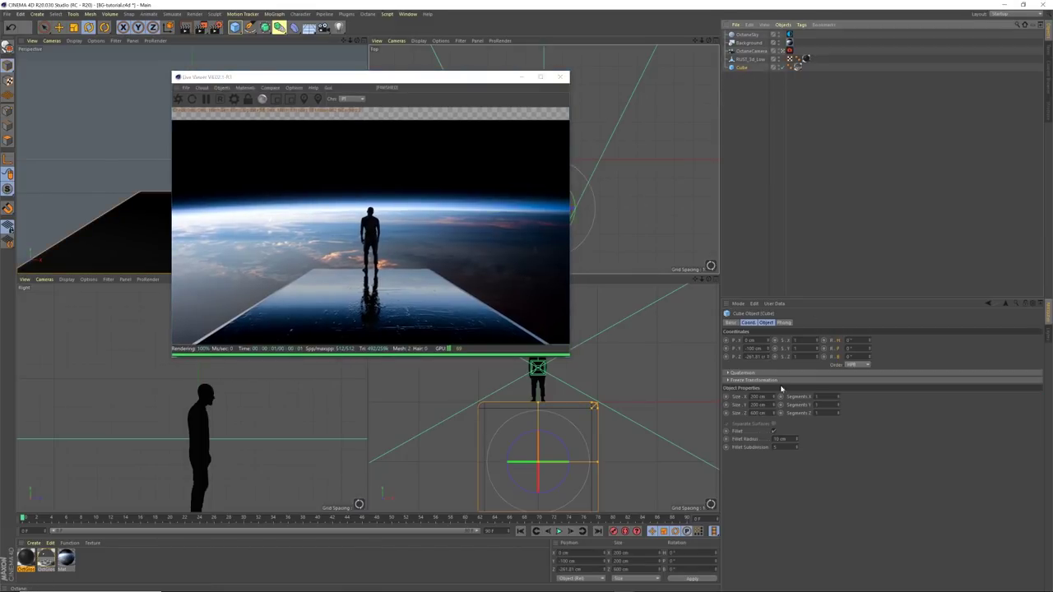
{"action": "left_click_drag", "start_coordinate": [774, 398], "coordinate": [749, 401]}
{"action": "type", "text": "160"}
{"action": "left_click", "coordinate": [754, 489]}
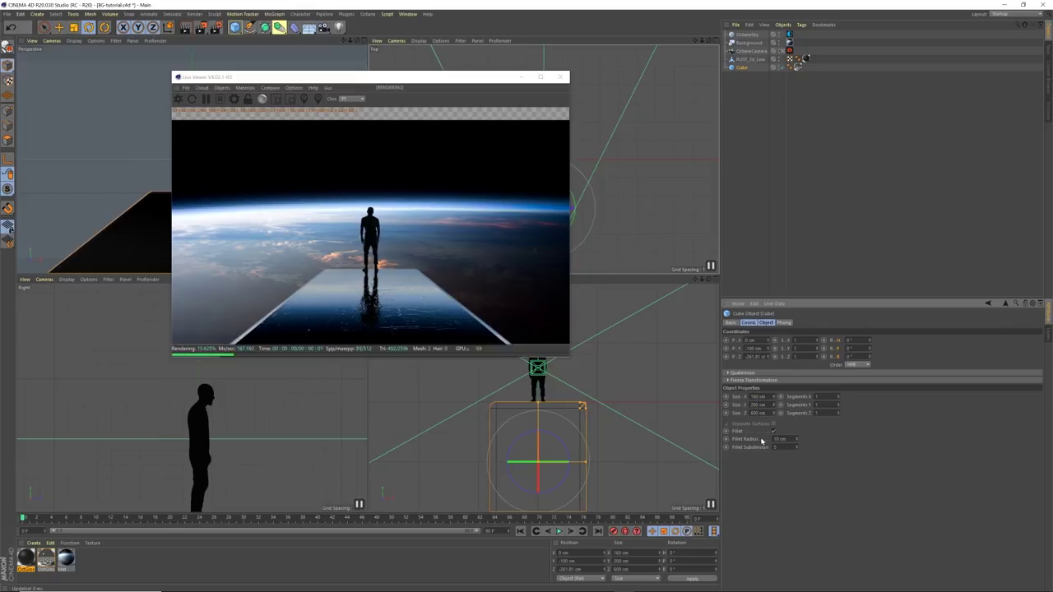
{"action": "left_click_drag", "start_coordinate": [445, 86], "coordinate": [448, 89]}
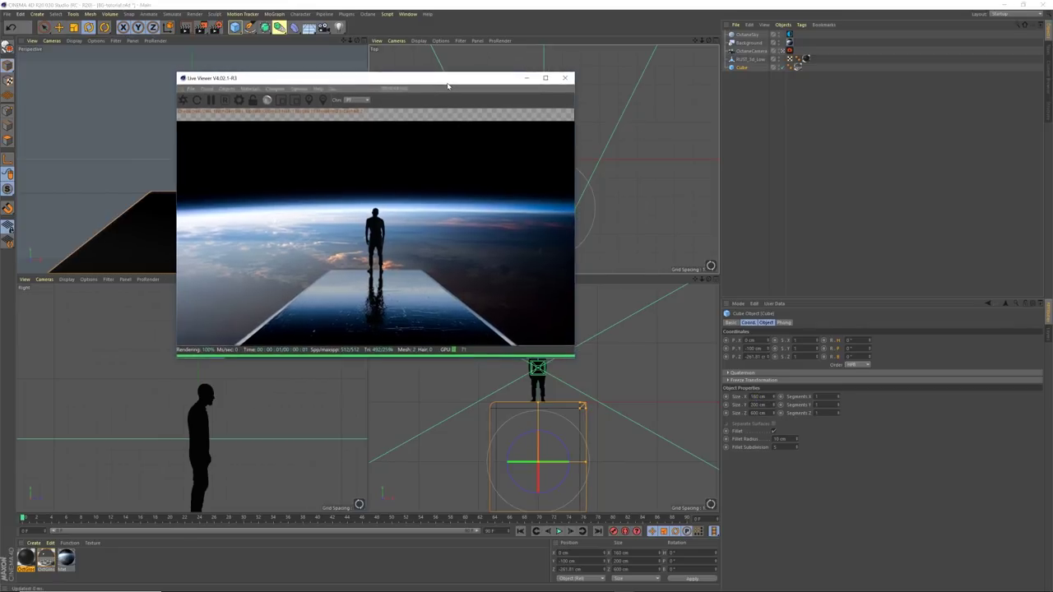
Step: Scale the scanned figure down uniformly to about 83 cm tall and switch back to the Move tool
{"action": "left_click", "coordinate": [750, 59]}
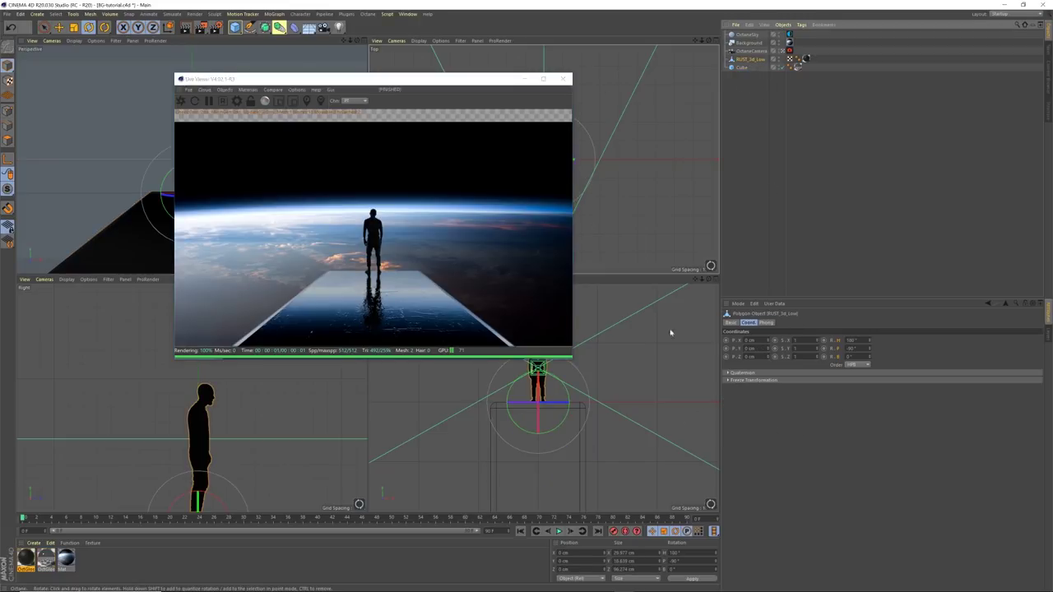
{"action": "key", "text": "t"}
{"action": "left_click_drag", "start_coordinate": [453, 80], "coordinate": [367, 77]}
{"action": "left_click", "coordinate": [590, 314]}
{"action": "left_click_drag", "start_coordinate": [590, 314], "coordinate": [567, 347]}
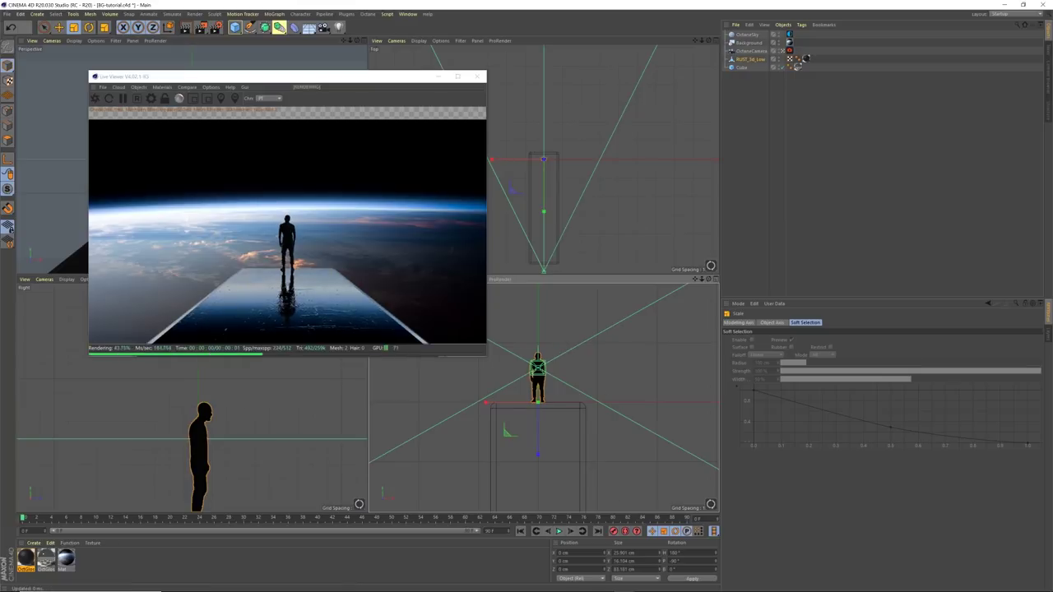
{"action": "left_click_drag", "start_coordinate": [353, 79], "coordinate": [323, 78]}
{"action": "left_click", "coordinate": [60, 28]}
{"action": "left_click_drag", "start_coordinate": [247, 79], "coordinate": [240, 71]}
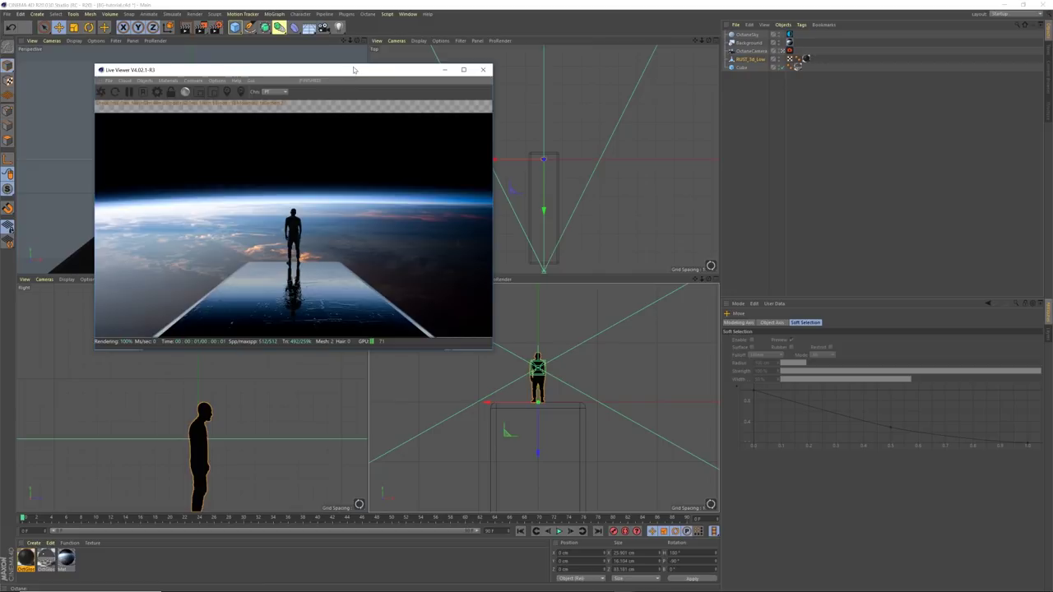
{"action": "left_click_drag", "start_coordinate": [355, 71], "coordinate": [435, 80]}
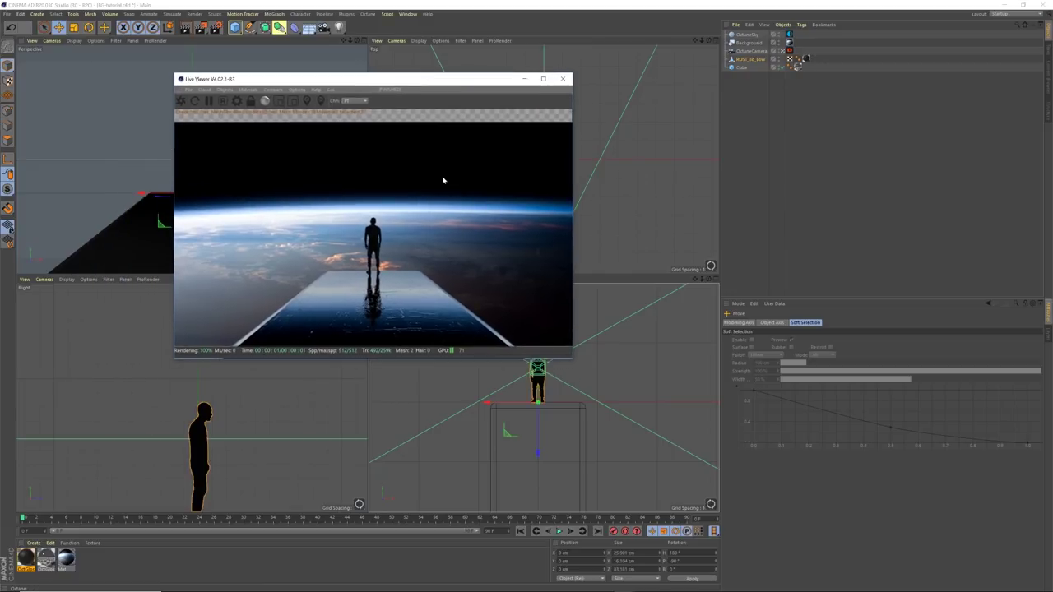
{"action": "left_click_drag", "start_coordinate": [448, 83], "coordinate": [399, 162]}
{"action": "left_click_drag", "start_coordinate": [309, 158], "coordinate": [332, 114]}
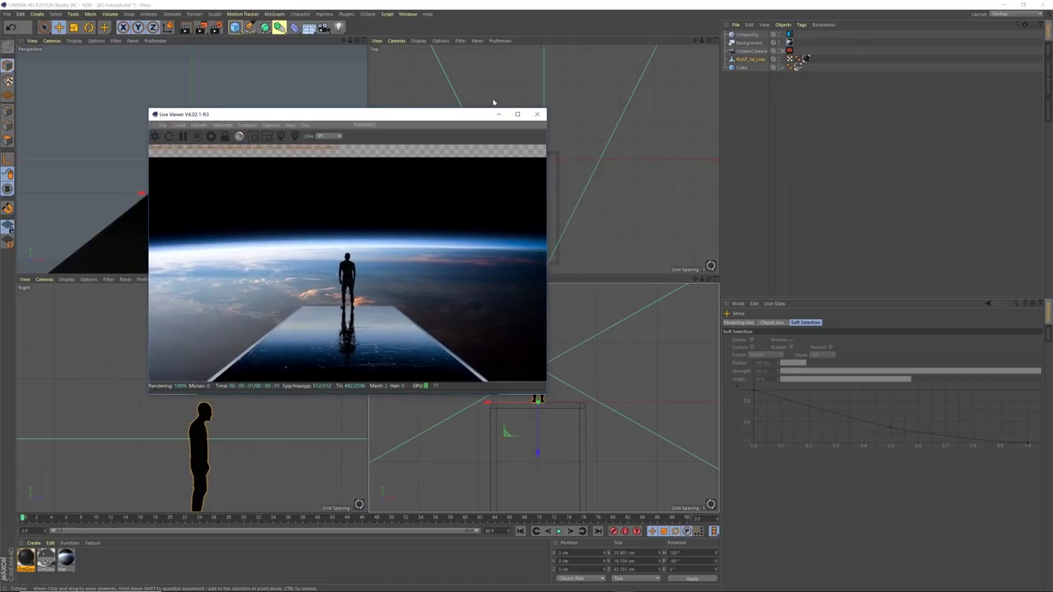
{"action": "left_click_drag", "start_coordinate": [454, 115], "coordinate": [464, 131]}
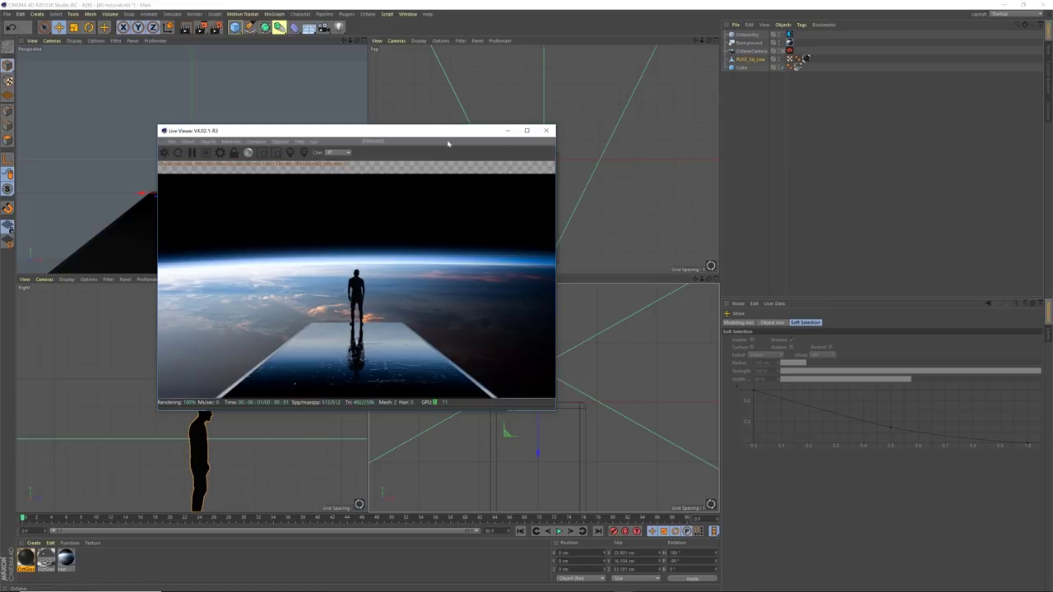
{"action": "left_click_drag", "start_coordinate": [450, 134], "coordinate": [481, 129]}
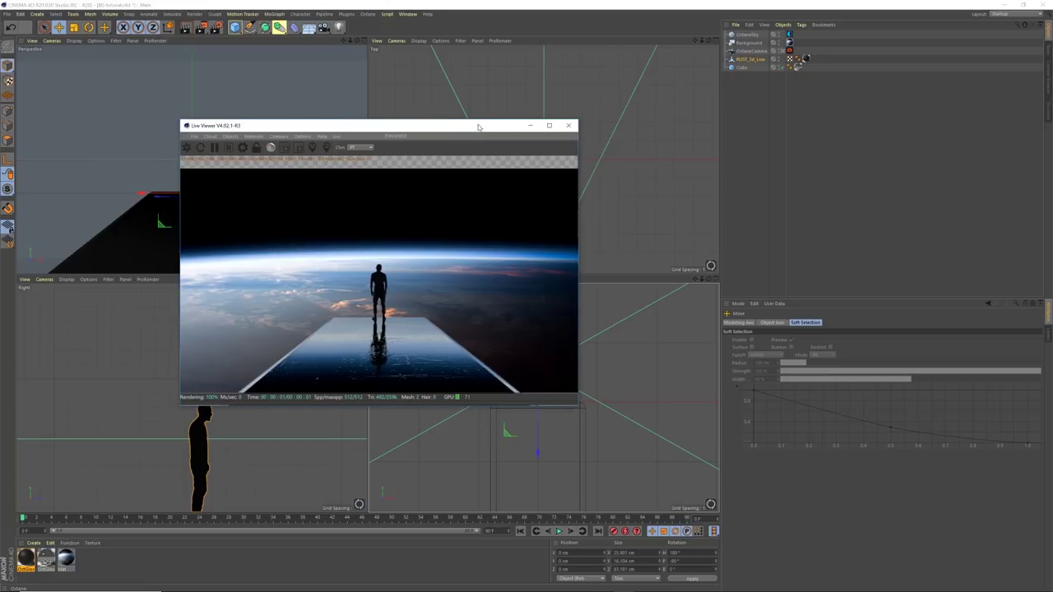
{"action": "left_click", "coordinate": [767, 140]}
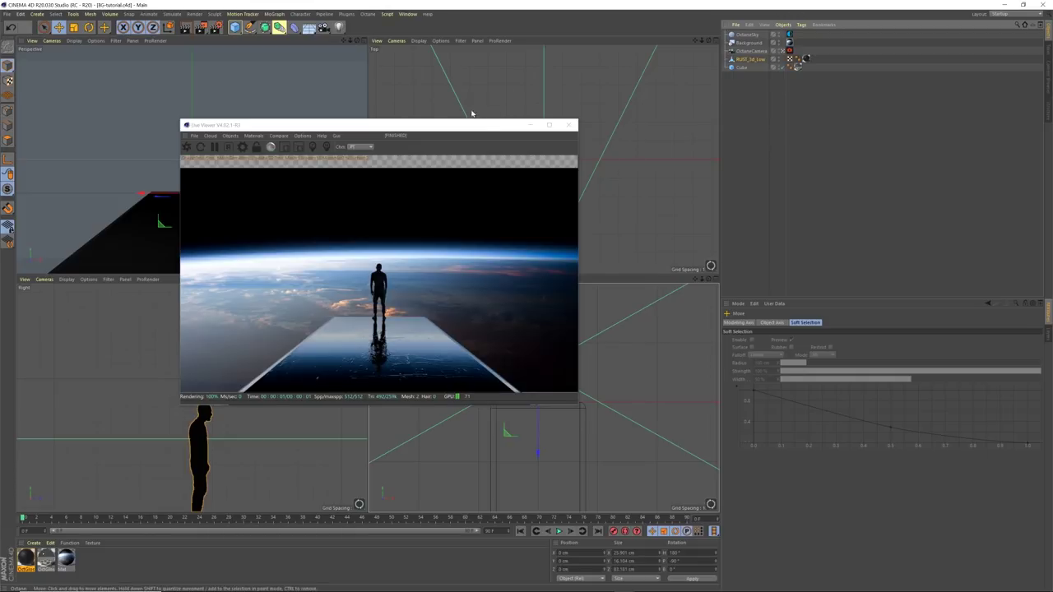
{"action": "left_click_drag", "start_coordinate": [472, 121], "coordinate": [471, 118]}
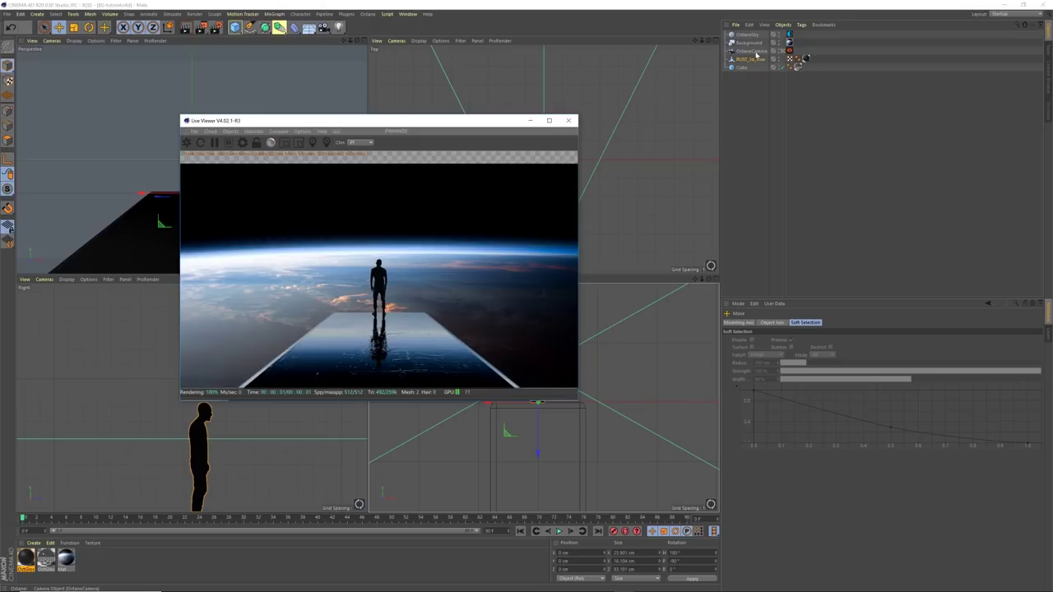
Step: Group the OctaneSky and Background objects into a null and disable the null's visibility in the editor and render
{"action": "left_click", "coordinate": [757, 42]}
{"action": "left_click", "coordinate": [754, 35], "text": "shift"}
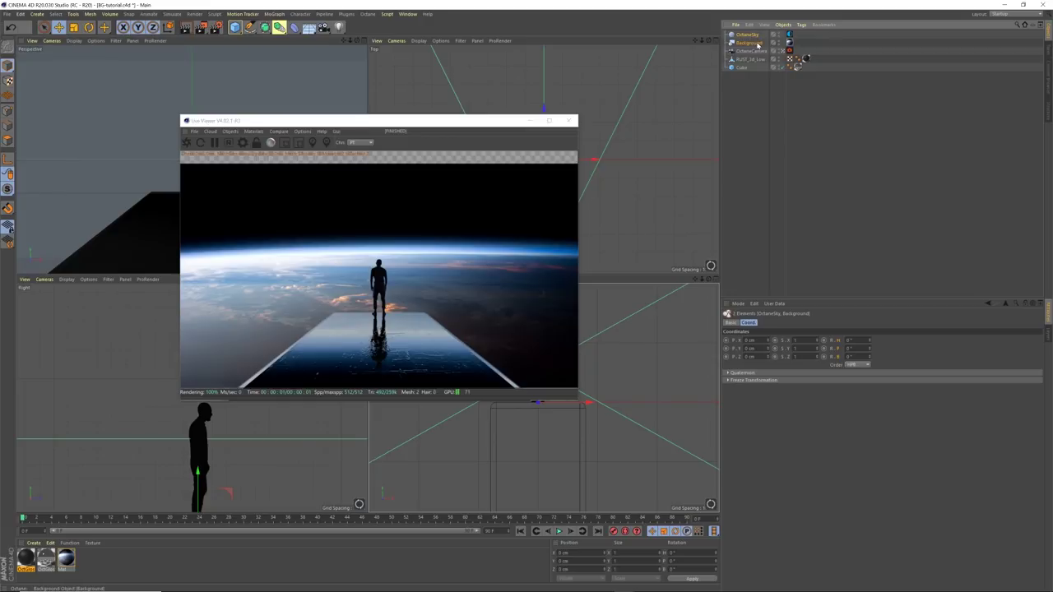
{"action": "key", "text": "alt+g"}
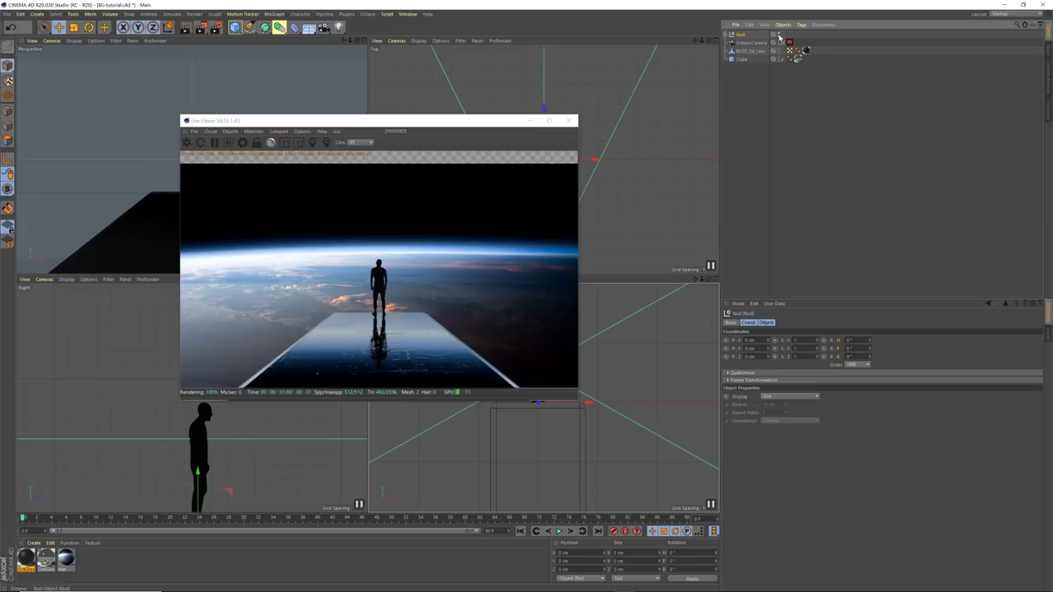
{"action": "left_click", "coordinate": [779, 35]}
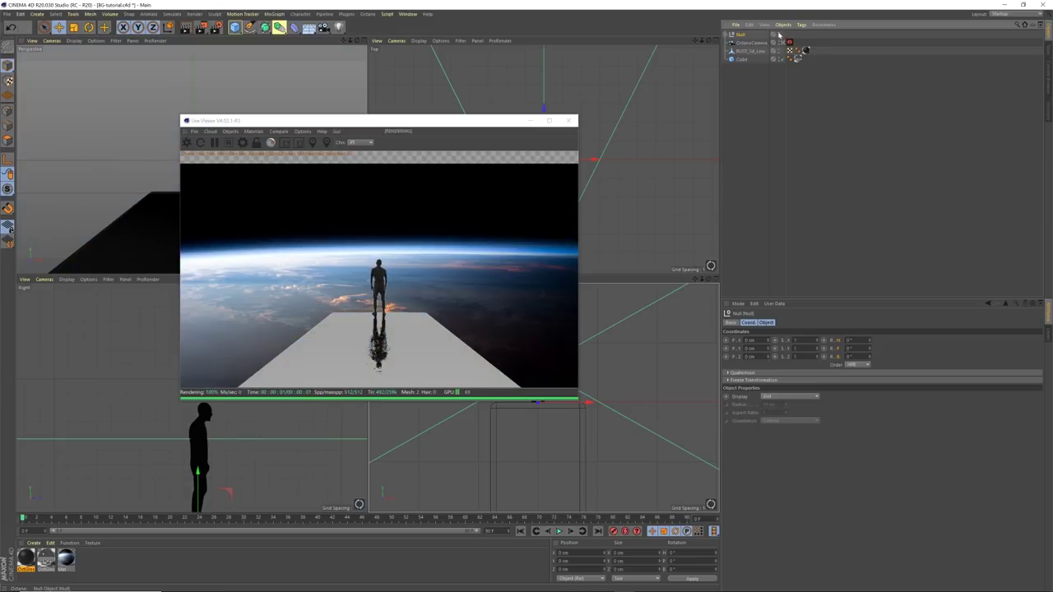
{"action": "left_click", "coordinate": [729, 36]}
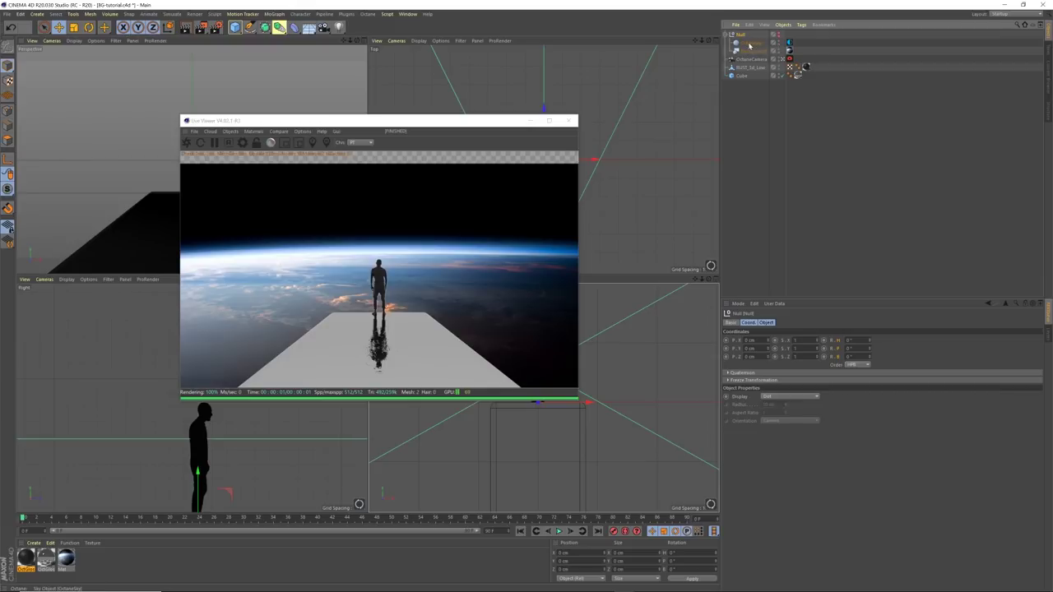
{"action": "left_click", "coordinate": [729, 35]}
Step: Disable the alpha channel in the Octane Settings, close them, and reposition the Live Viewer to uncover the other viewports
{"action": "left_click", "coordinate": [186, 143]}
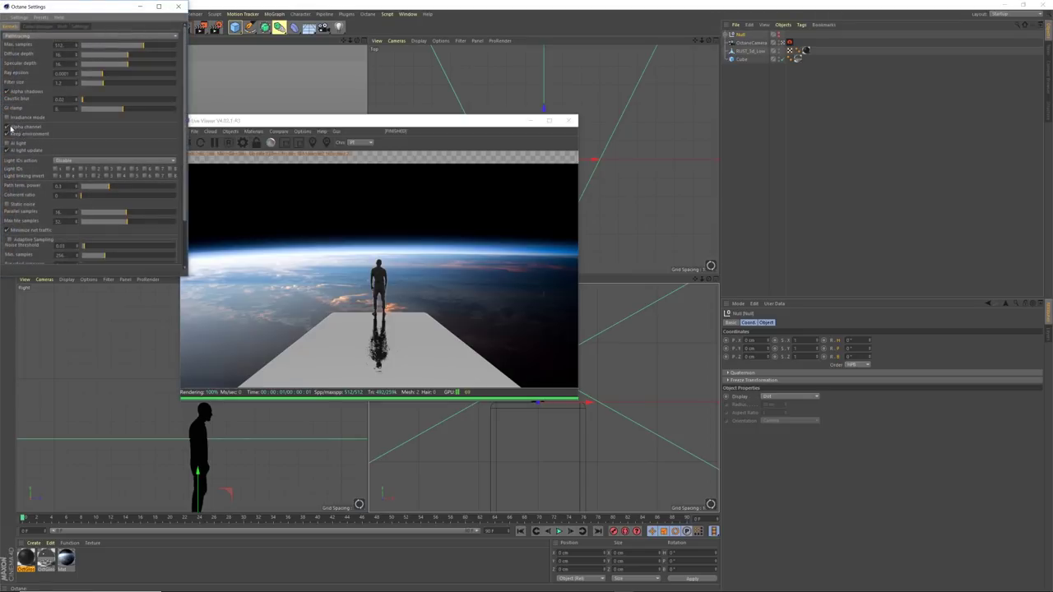
{"action": "left_click", "coordinate": [8, 127]}
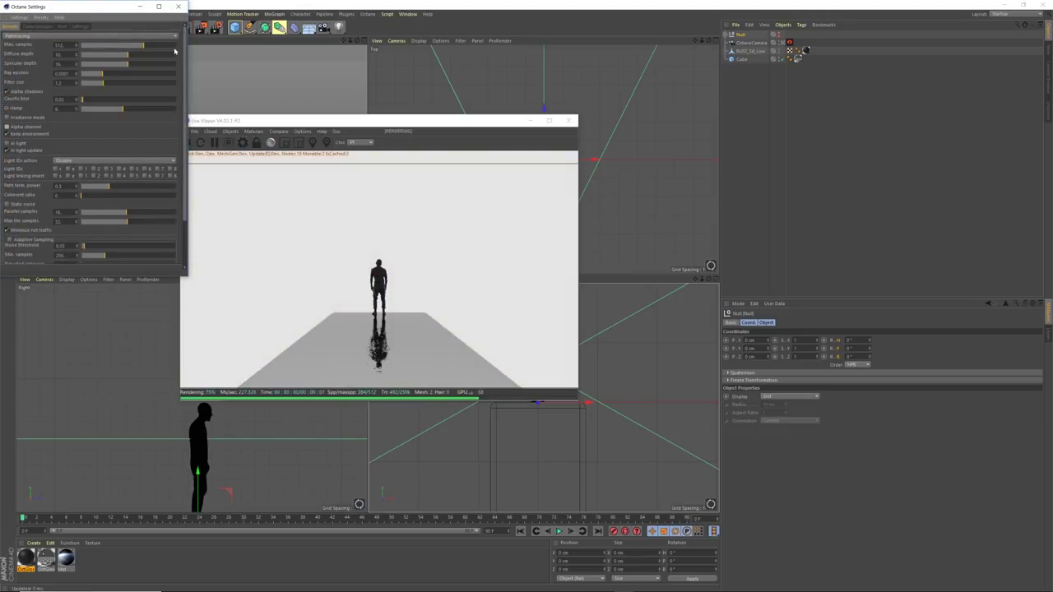
{"action": "left_click", "coordinate": [178, 6]}
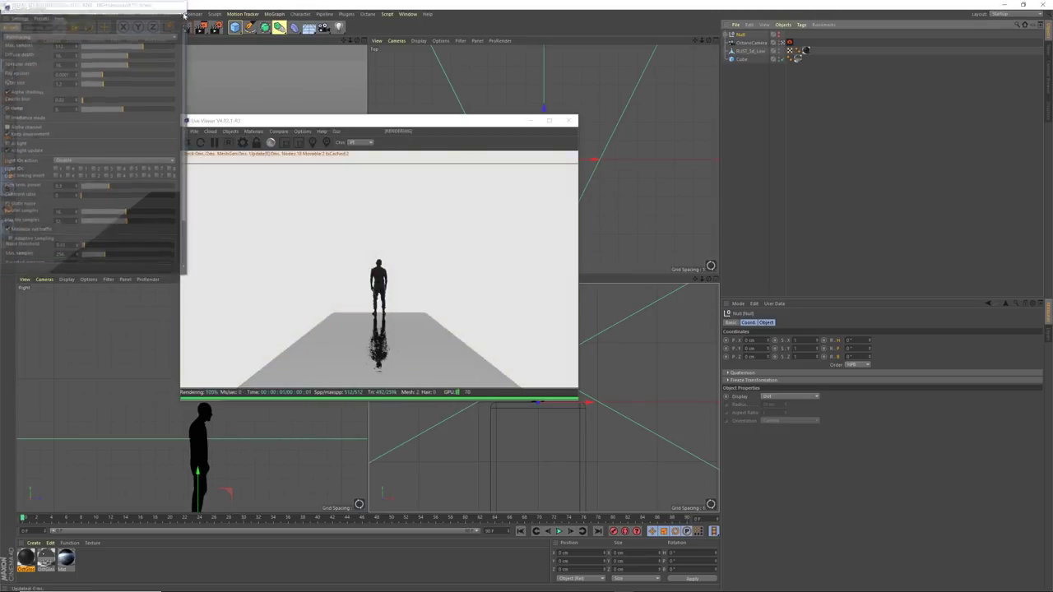
{"action": "left_click", "coordinate": [826, 149]}
{"action": "left_click_drag", "start_coordinate": [480, 121], "coordinate": [417, 140]}
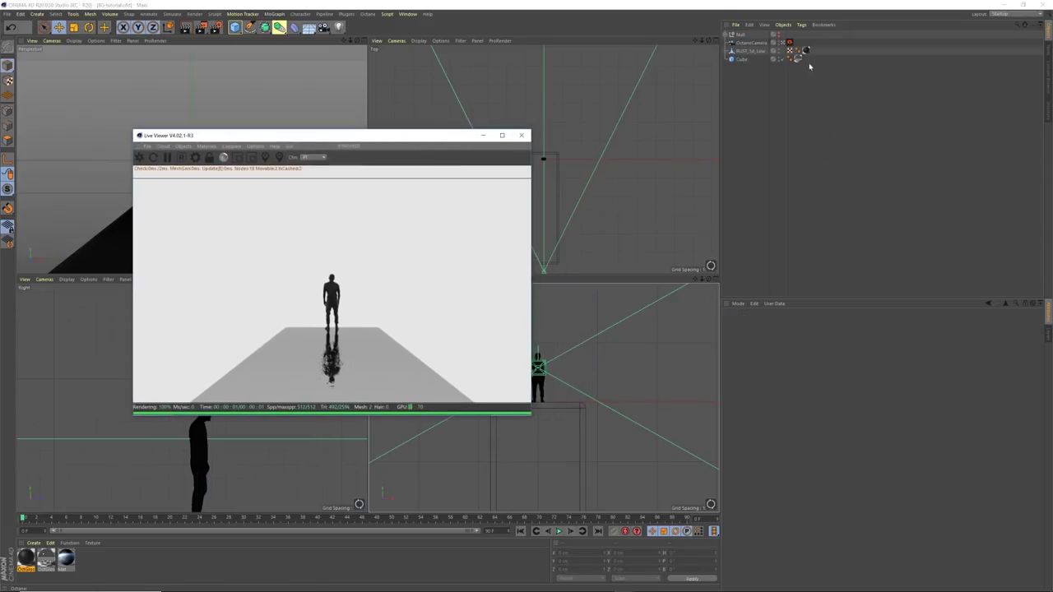
{"action": "left_click_drag", "start_coordinate": [435, 140], "coordinate": [403, 149]}
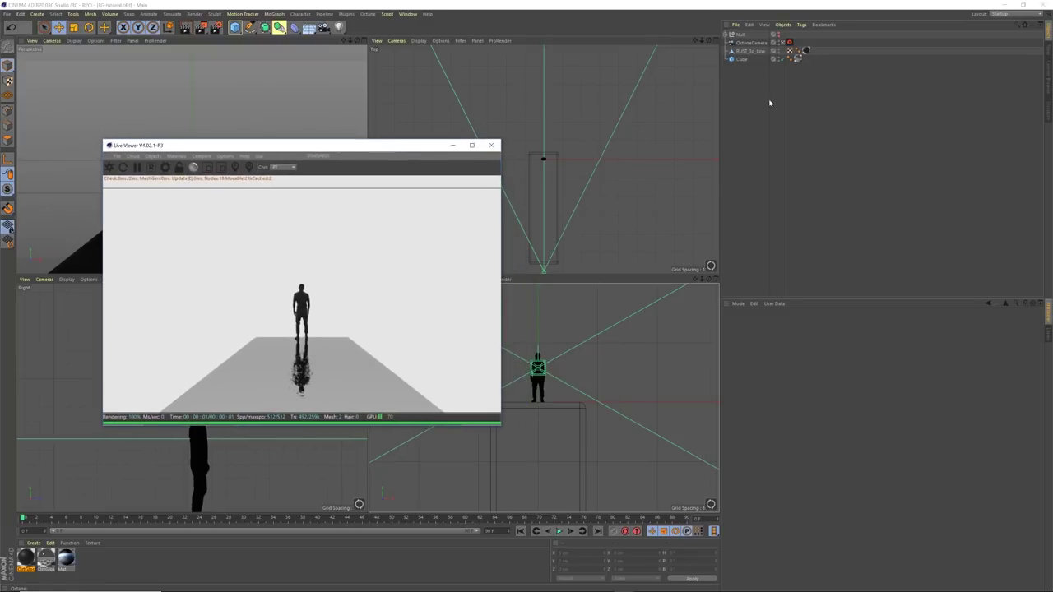
{"action": "left_click_drag", "start_coordinate": [376, 149], "coordinate": [365, 140]}
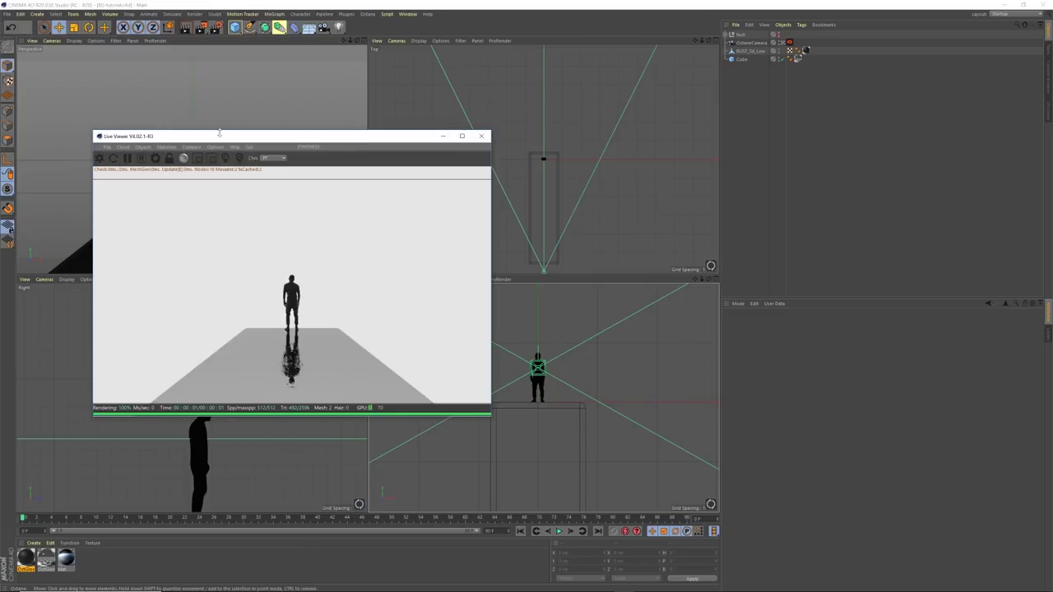
Step: Add an Octane Arealight to the scene and shift the Live Viewer aside
{"action": "left_click", "coordinate": [167, 147]}
{"action": "mouse_move", "coordinate": [149, 148]}
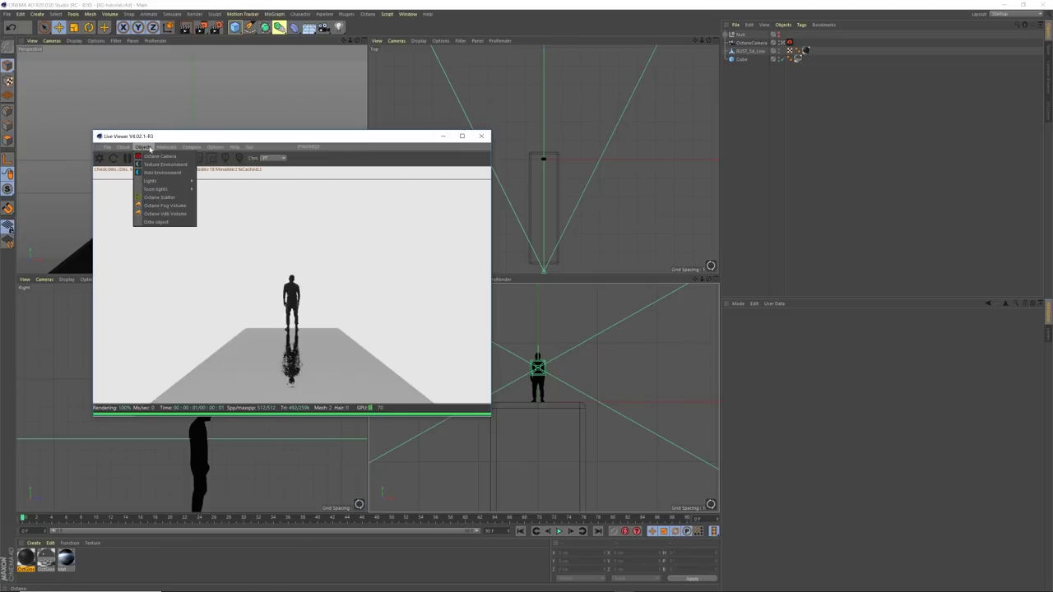
{"action": "mouse_move", "coordinate": [165, 180]}
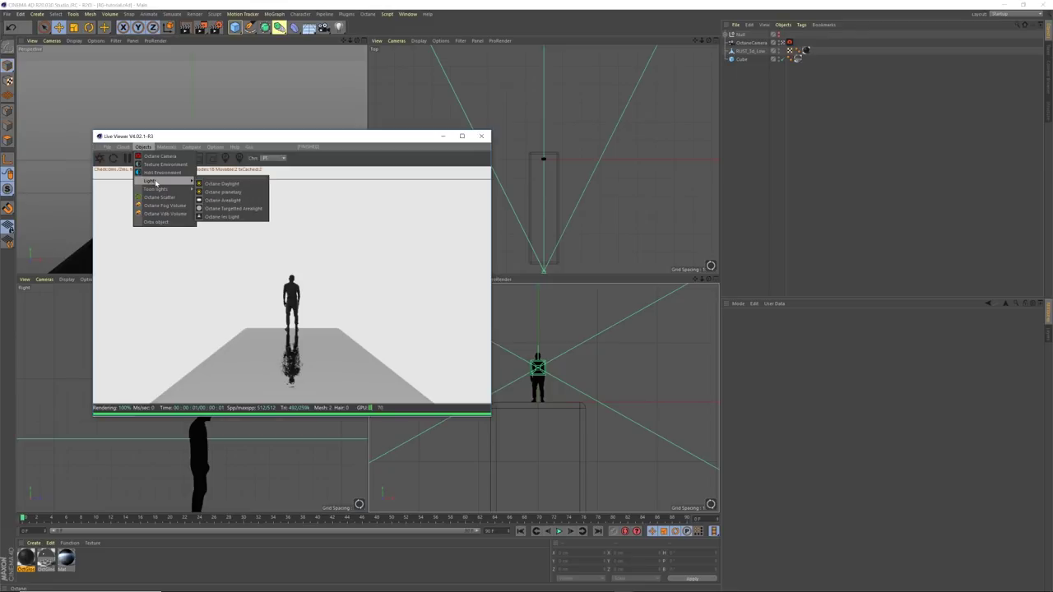
{"action": "left_click", "coordinate": [228, 202]}
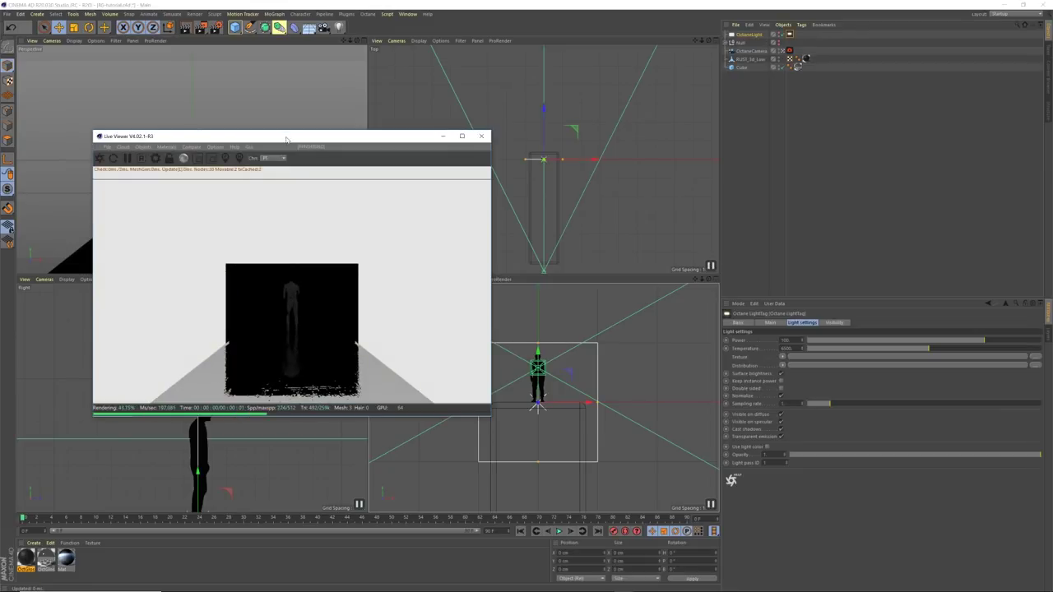
{"action": "left_click_drag", "start_coordinate": [287, 139], "coordinate": [266, 128]}
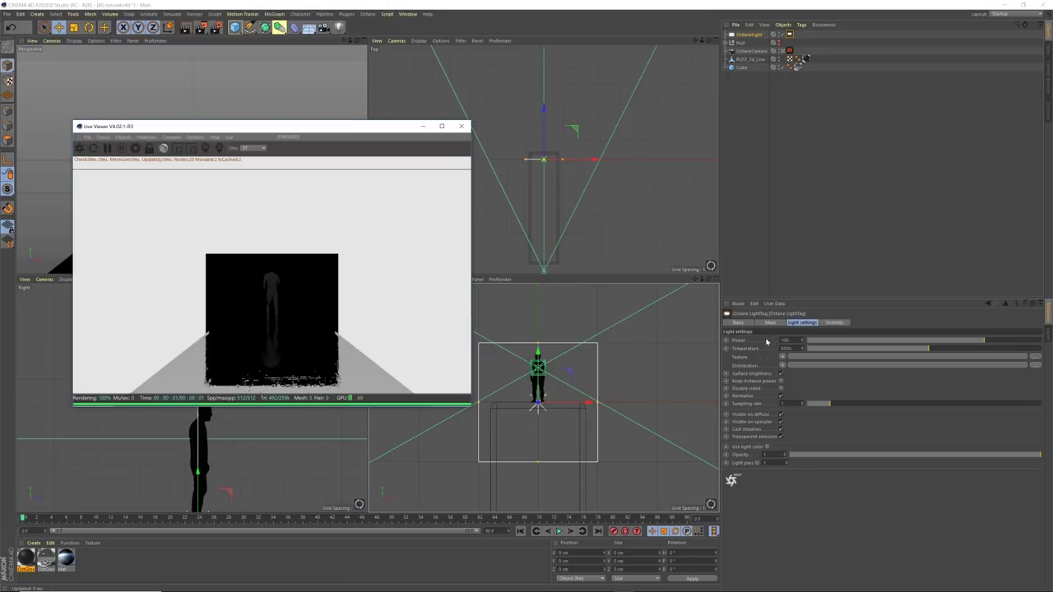
Step: Rotate the area light 180° in heading, move it behind the figure to about 157 cm in Z, and show its object attributes
{"action": "key", "text": "r"}
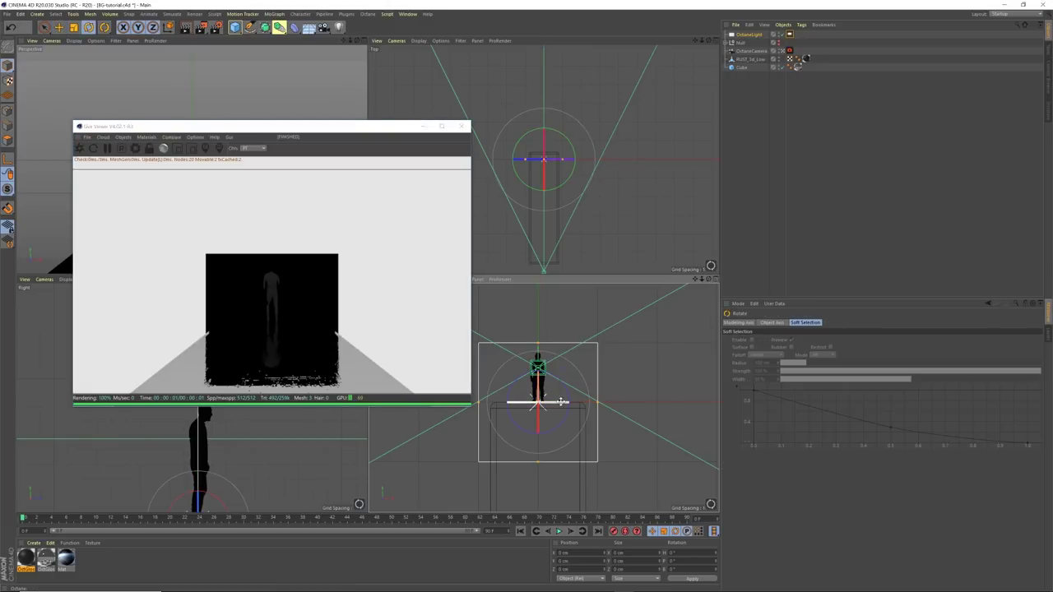
{"action": "left_click_drag", "start_coordinate": [563, 403], "coordinate": [383, 399]}
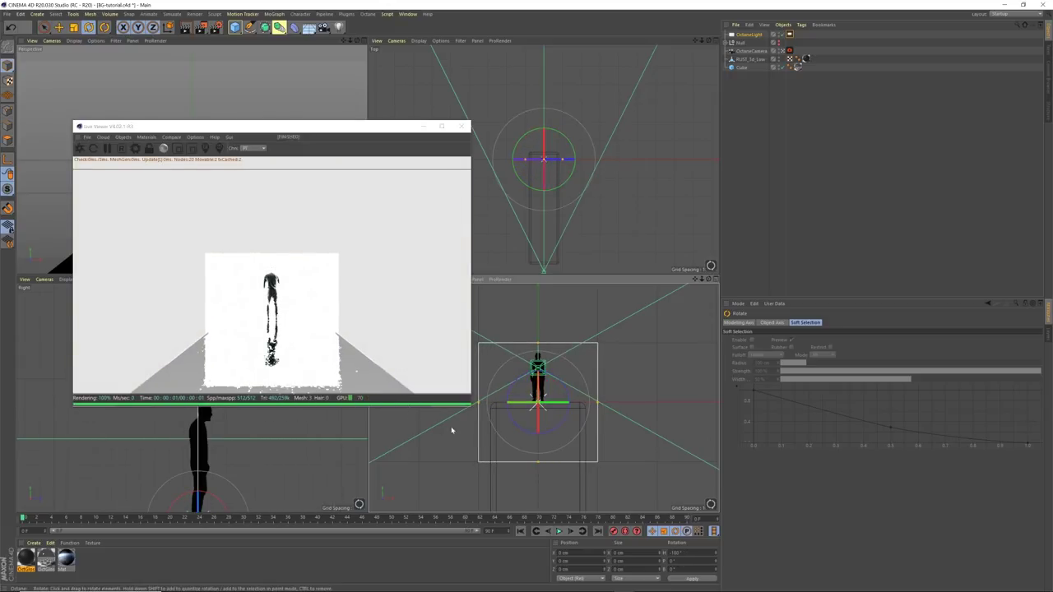
{"action": "key", "text": "e"}
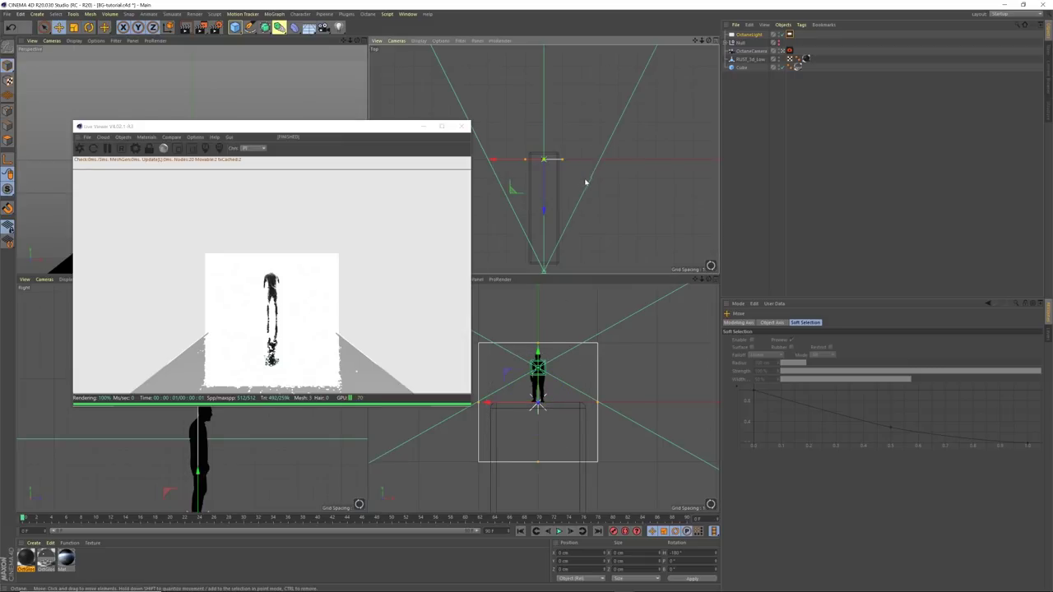
{"action": "left_click_drag", "start_coordinate": [544, 210], "coordinate": [546, 177]}
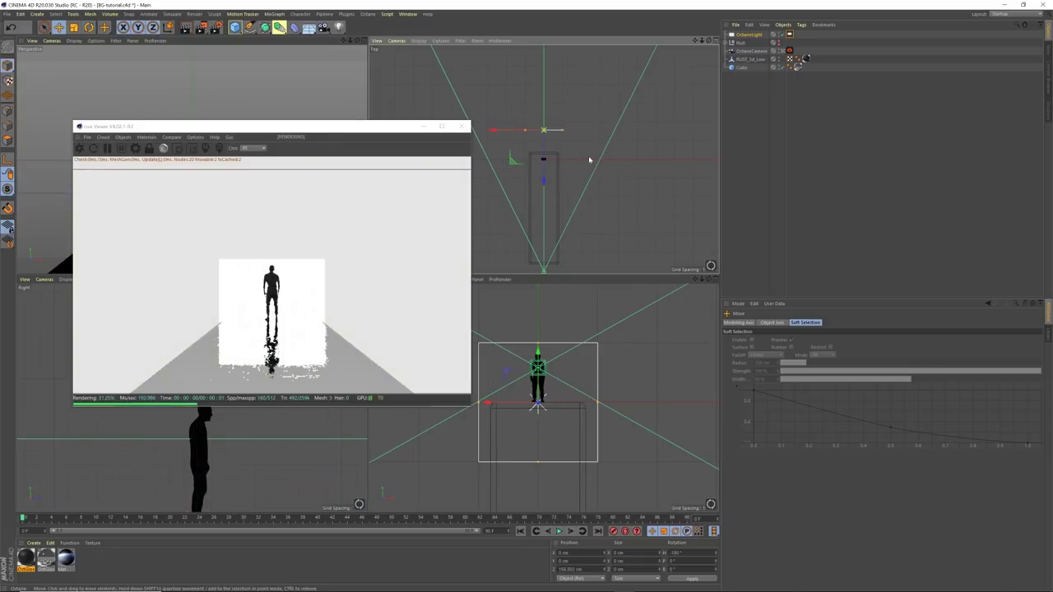
{"action": "left_click", "coordinate": [752, 36]}
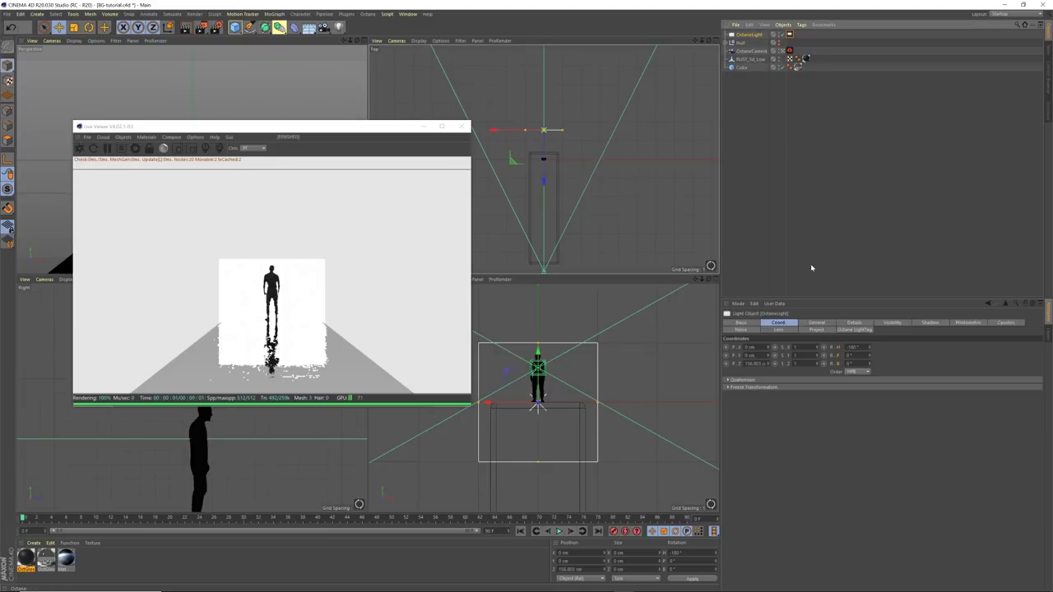
Step: Set the area light's size to 1920 cm in X and 1080 cm in Y
{"action": "left_click", "coordinate": [818, 322]}
{"action": "left_click", "coordinate": [855, 322]}
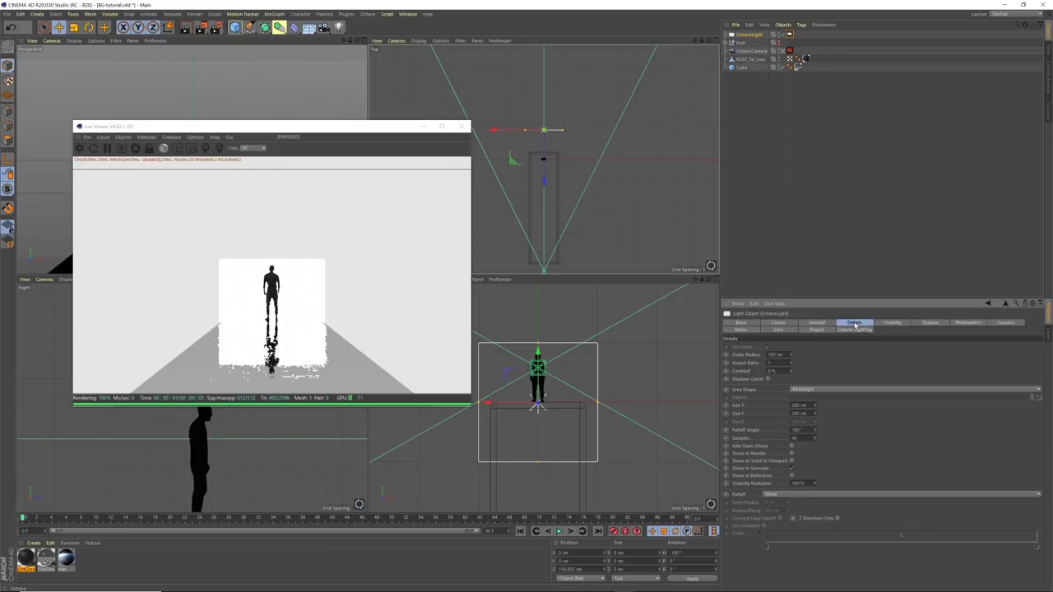
{"action": "double_click", "coordinate": [795, 405]}
{"action": "type", "text": "1820"}
{"action": "key", "text": "Tab"}
{"action": "type", "text": "1000"}
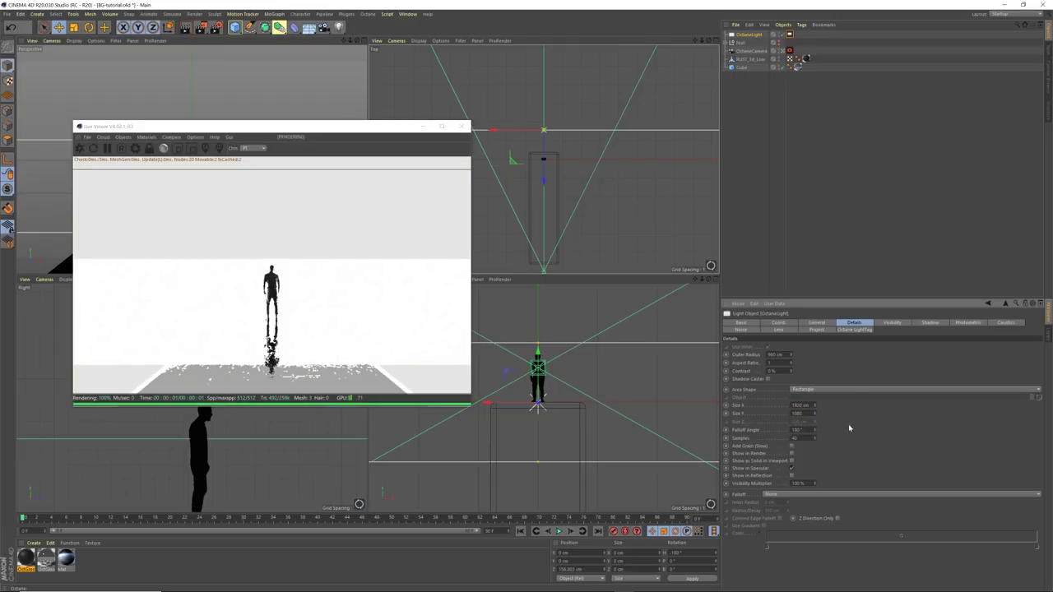
{"action": "key", "text": "Return"}
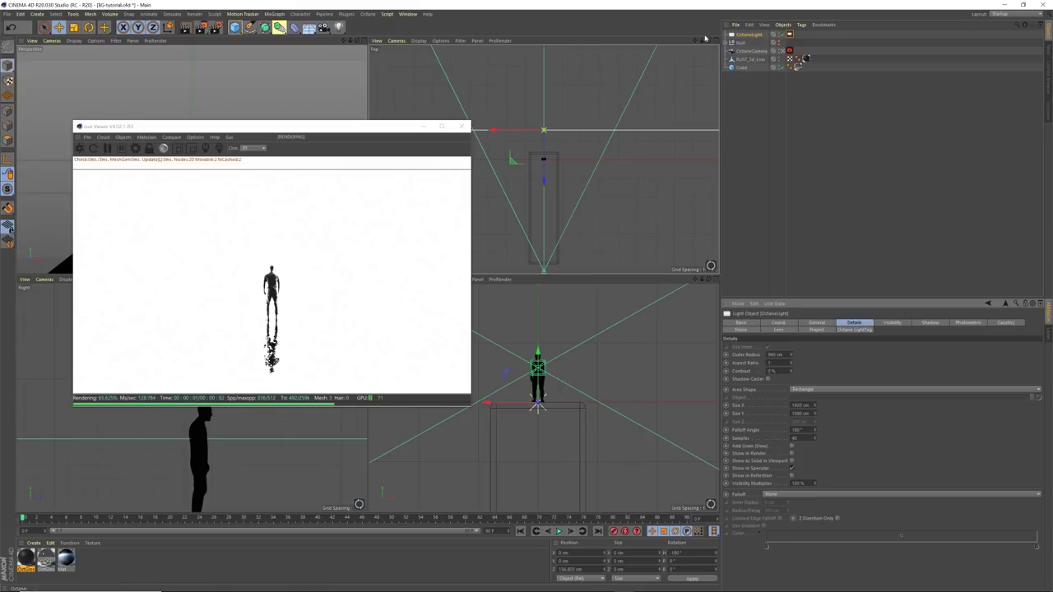
Step: Move the area light farther behind the figure to about 1487 cm in Z and reposition the Live Viewer
{"action": "left_click_drag", "start_coordinate": [705, 40], "coordinate": [547, 130]}
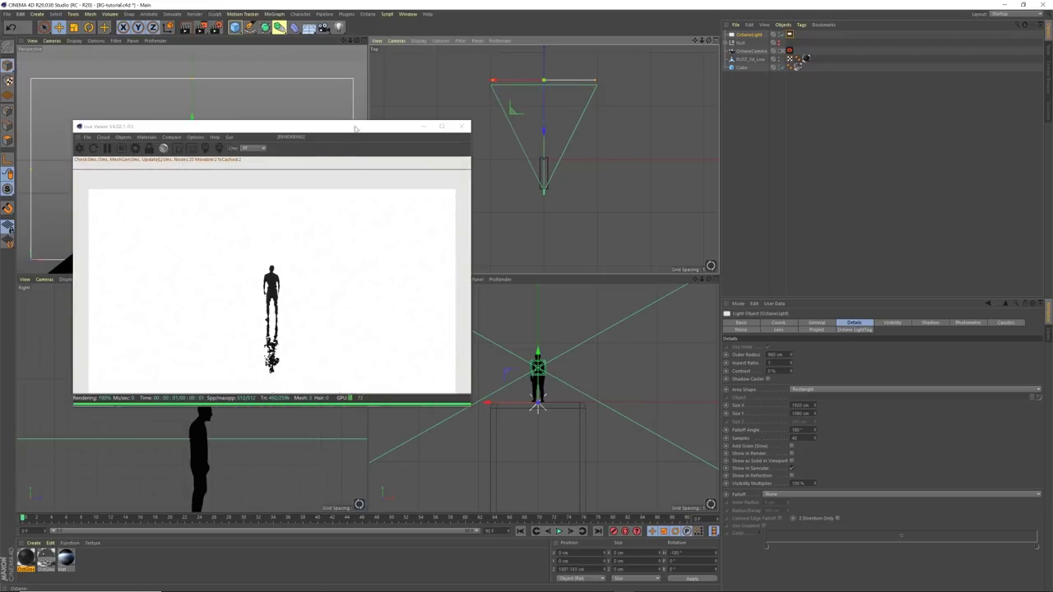
{"action": "left_click_drag", "start_coordinate": [356, 129], "coordinate": [364, 119]}
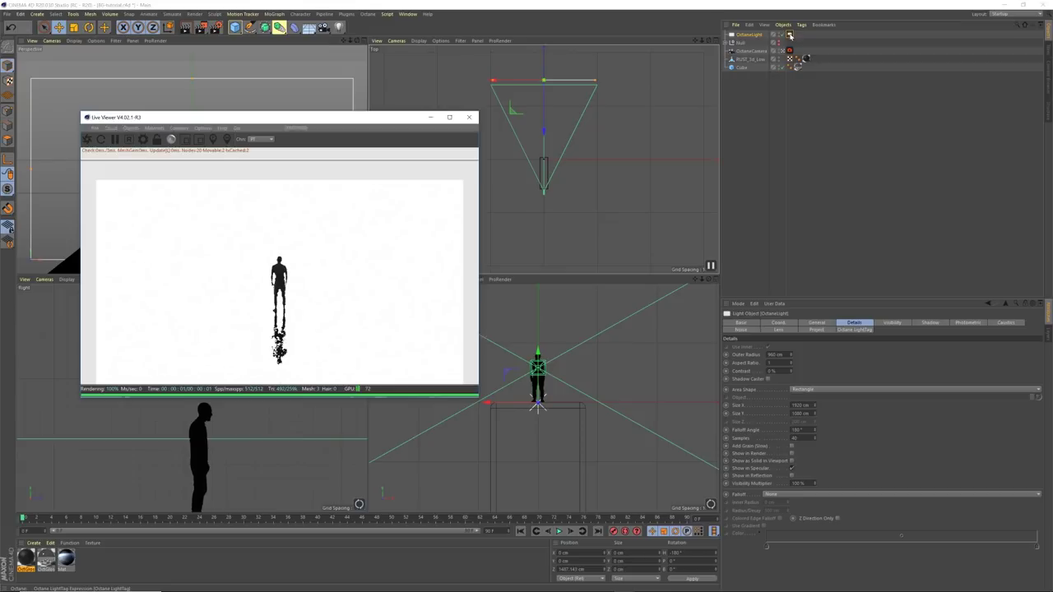
Step: Load the Earth-from-space image from the tex folder as the texture in the area light's Octane light settings
{"action": "left_click", "coordinate": [790, 36]}
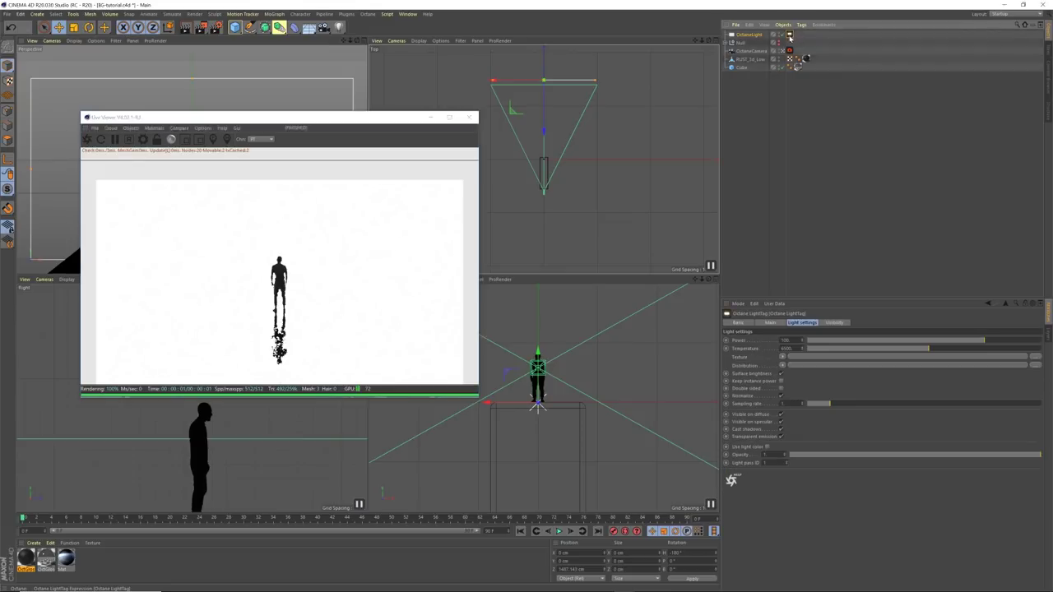
{"action": "left_click", "coordinate": [754, 35]}
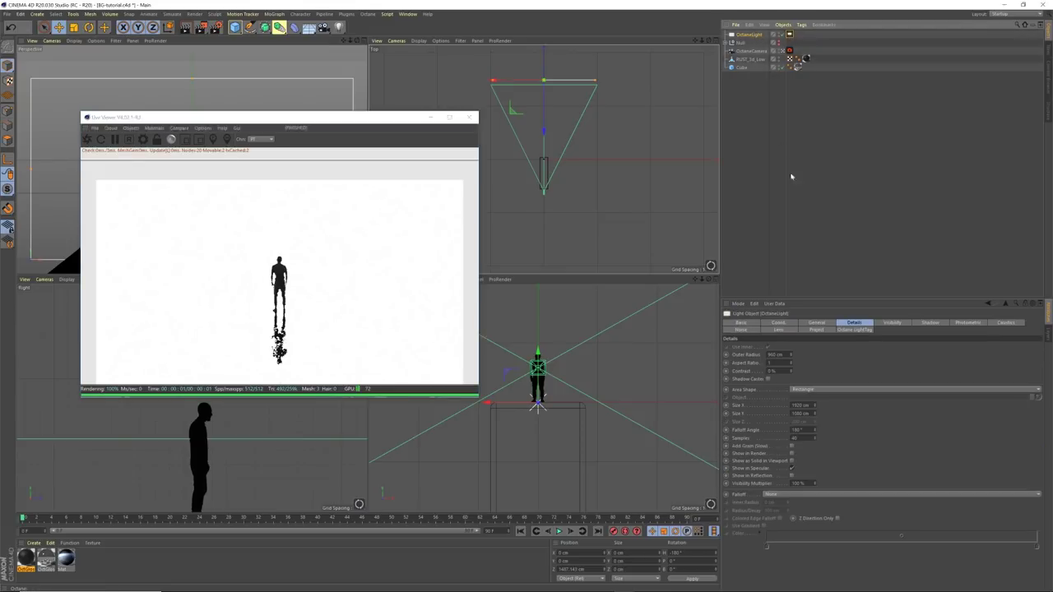
{"action": "left_click", "coordinate": [855, 330]}
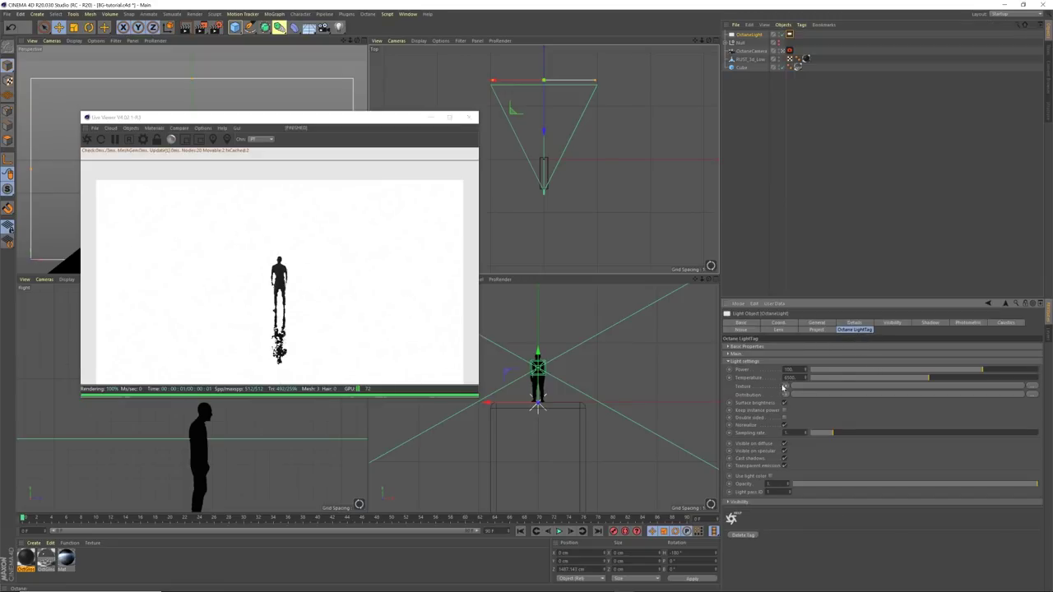
{"action": "left_click", "coordinate": [1035, 389]}
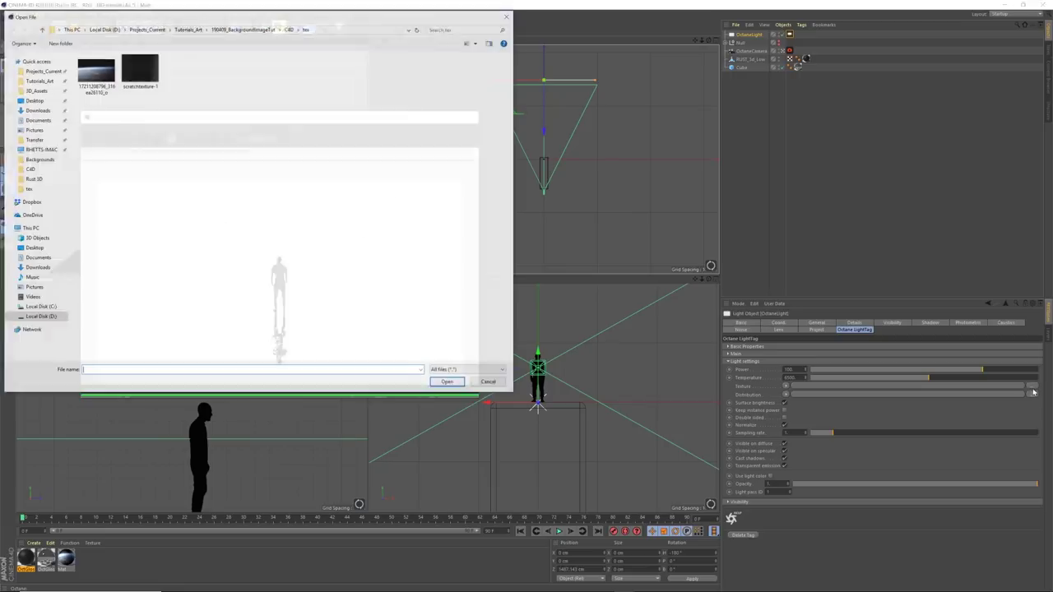
{"action": "left_click", "coordinate": [96, 75]}
{"action": "left_click", "coordinate": [449, 383]}
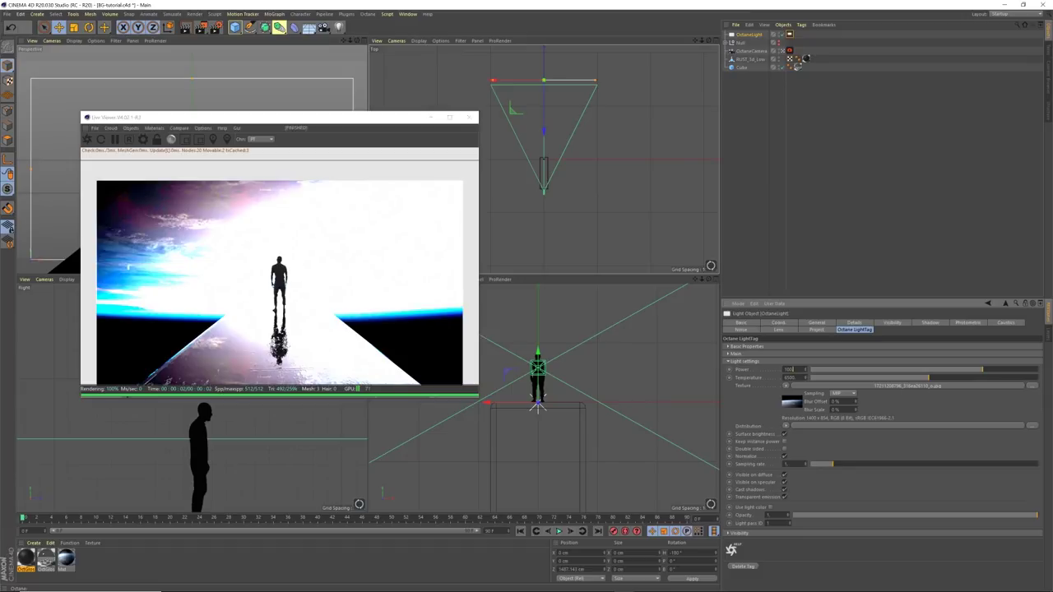
Step: Set the area light's power to 1
{"action": "double_click", "coordinate": [791, 369]}
{"action": "type", "text": "1"}
{"action": "key", "text": "Return"}
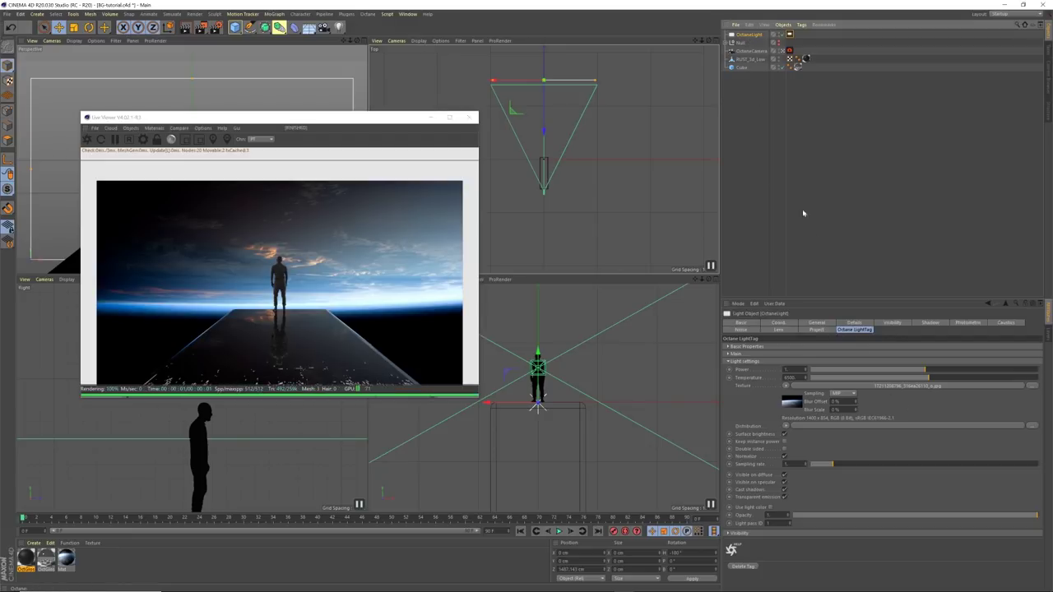
Step: Set the area light's bank rotation to 180° to turn the Earth image the right way up
{"action": "left_click", "coordinate": [817, 323]}
{"action": "left_click", "coordinate": [796, 324]}
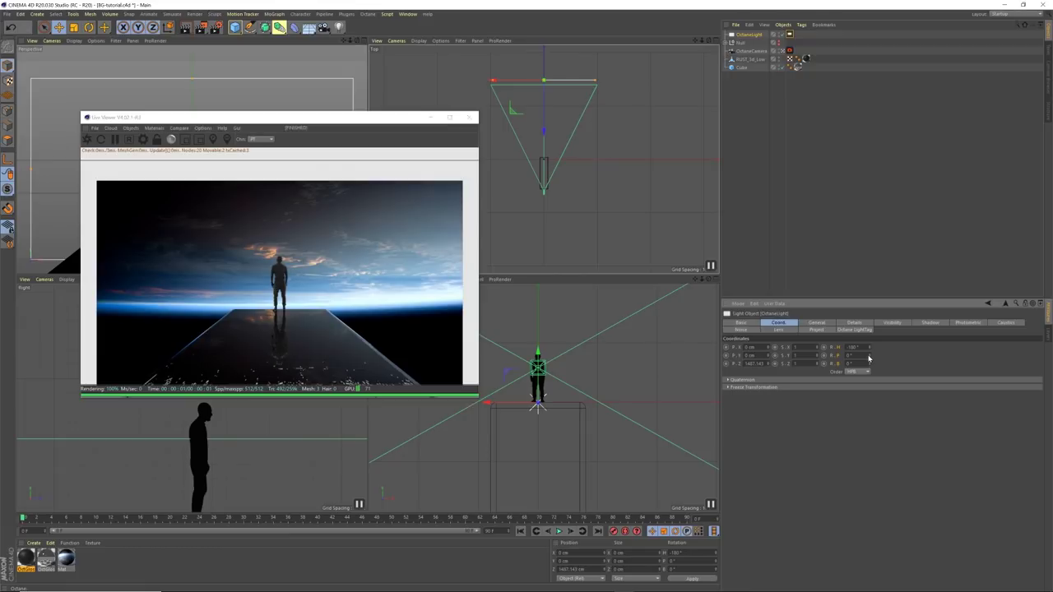
{"action": "left_click_drag", "start_coordinate": [870, 358], "coordinate": [840, 292]}
{"action": "key", "text": "ctrl+z"}
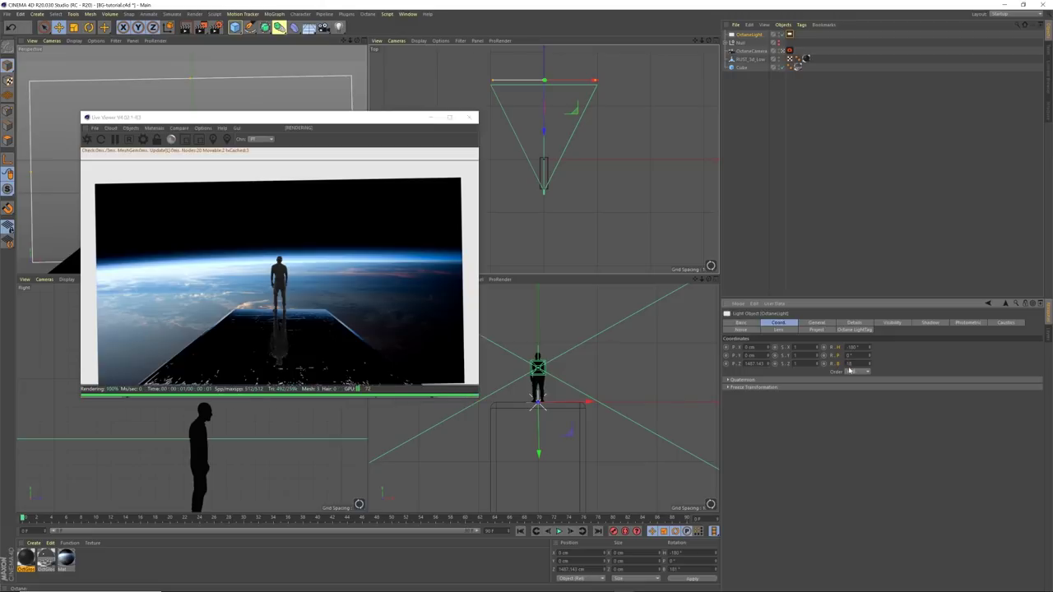
{"action": "key", "text": "Return"}
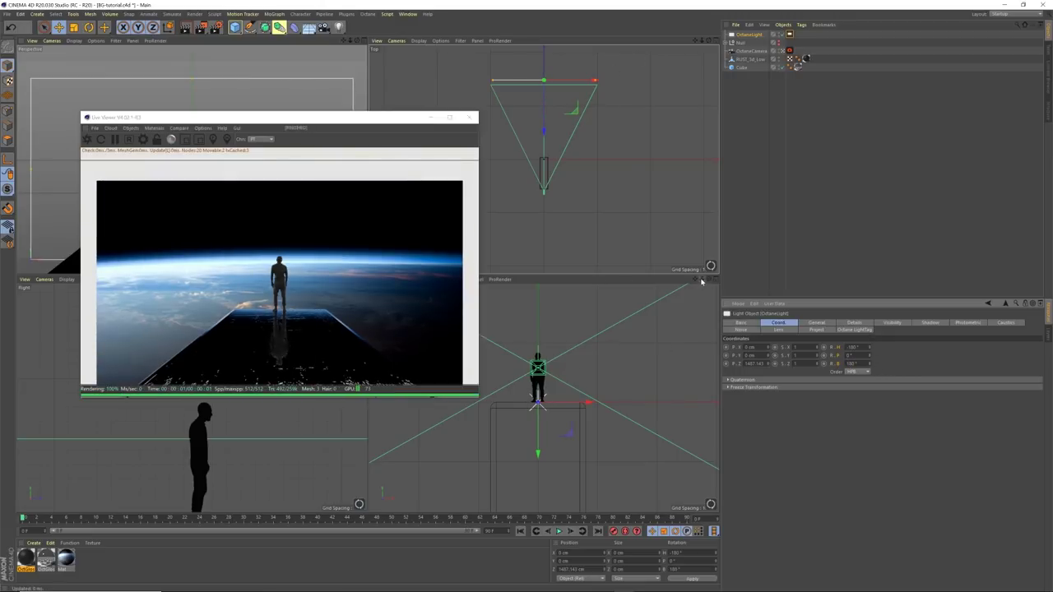
Step: Move the area light closer to about 1271 cm in Z and raise it to about 54 cm in Y
{"action": "left_click_drag", "start_coordinate": [701, 278], "coordinate": [659, 302]}
{"action": "left_click_drag", "start_coordinate": [547, 124], "coordinate": [549, 145]}
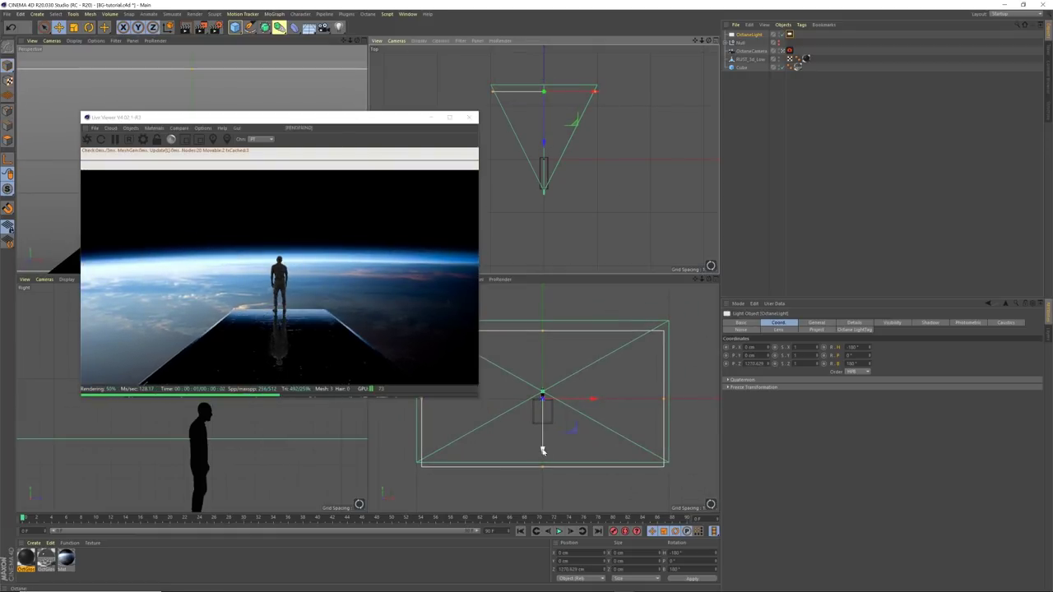
{"action": "left_click_drag", "start_coordinate": [542, 450], "coordinate": [544, 438]}
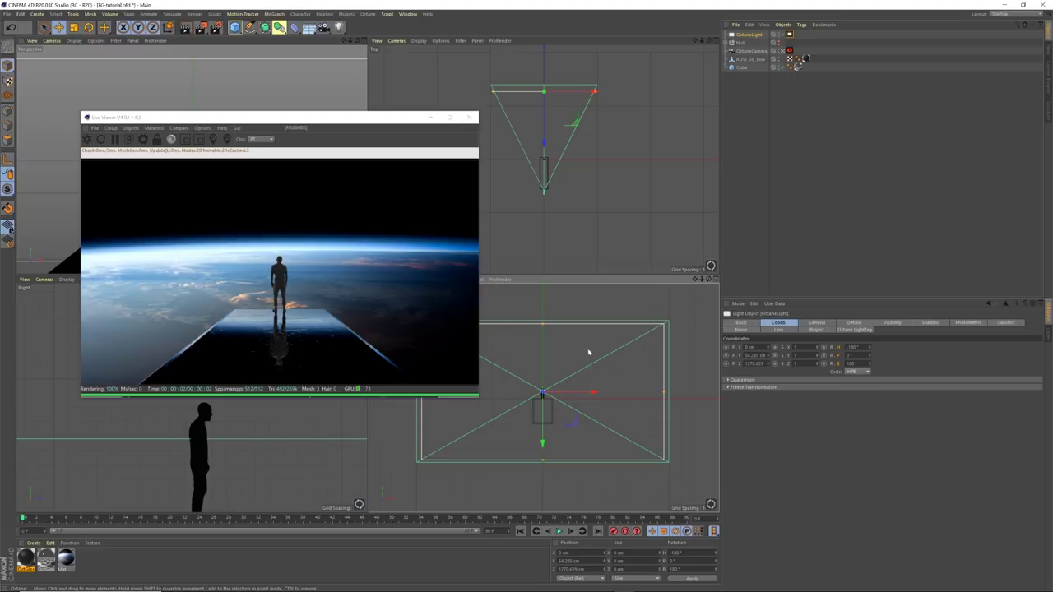
{"action": "left_click_drag", "start_coordinate": [369, 119], "coordinate": [373, 124]}
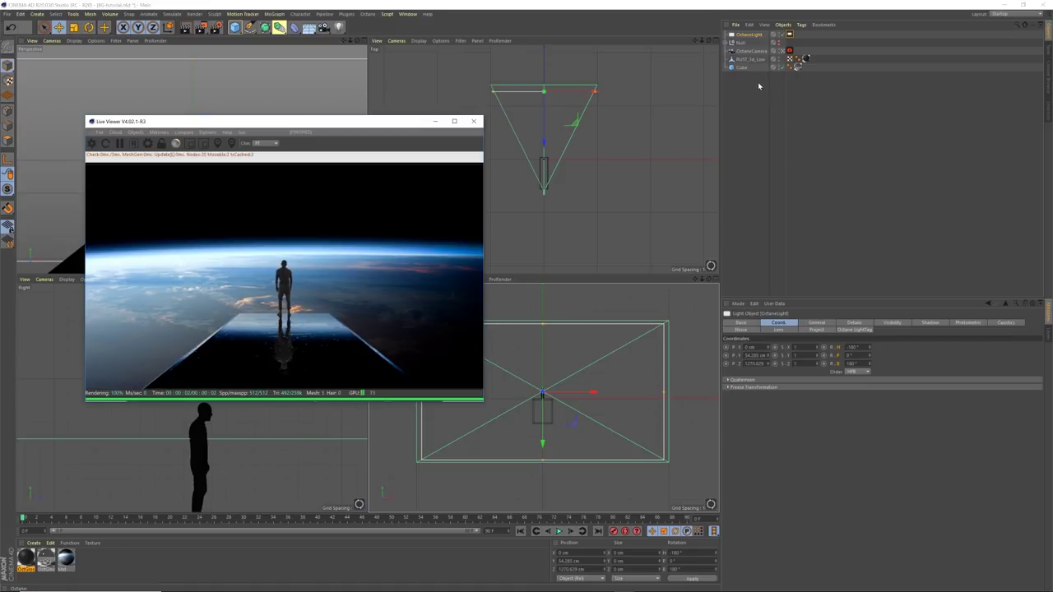
{"action": "left_click_drag", "start_coordinate": [357, 123], "coordinate": [348, 118]}
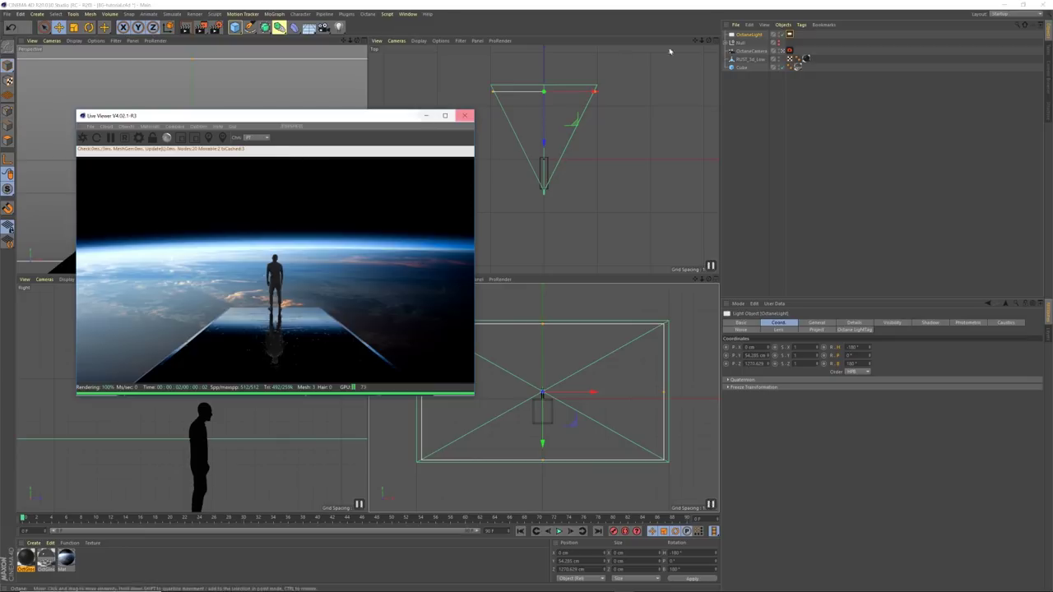
Step: Disable the area light and add an Octane HDRI environment to the scene
{"action": "left_click", "coordinate": [782, 35]}
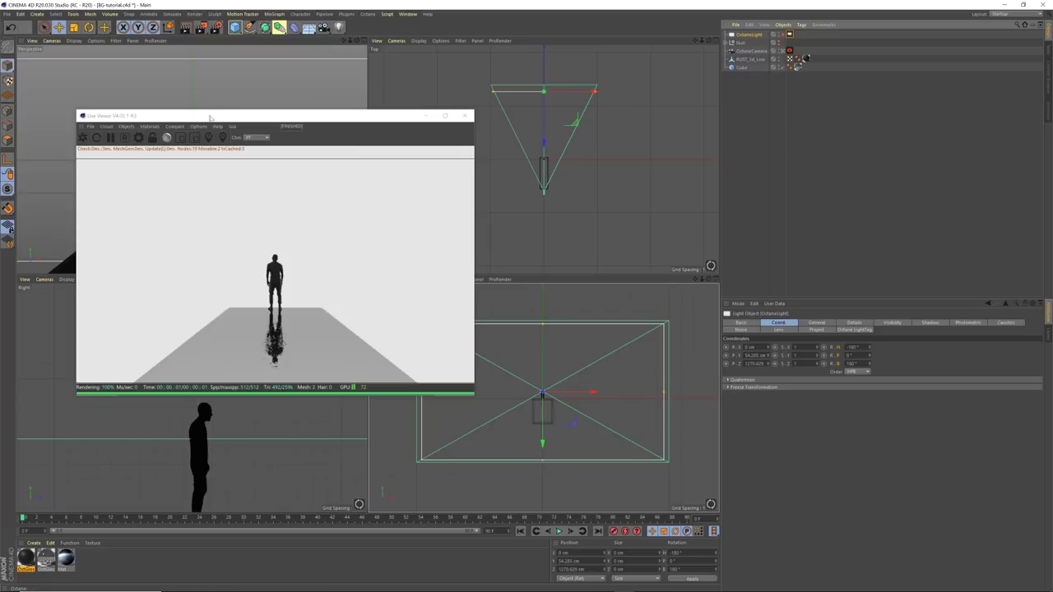
{"action": "left_click", "coordinate": [128, 126]}
{"action": "left_click", "coordinate": [128, 126]}
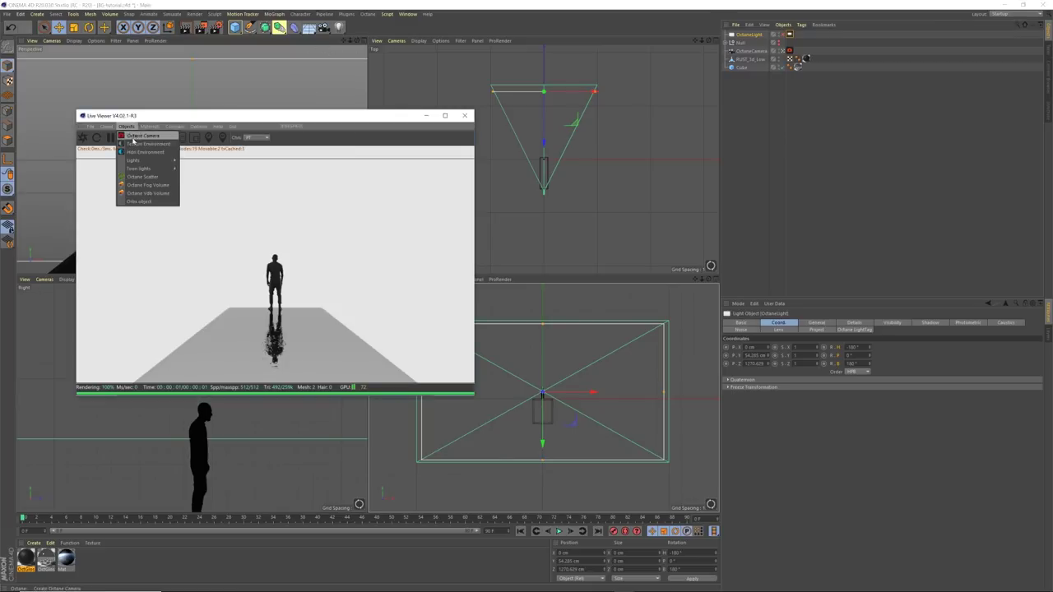
{"action": "left_click", "coordinate": [136, 152]}
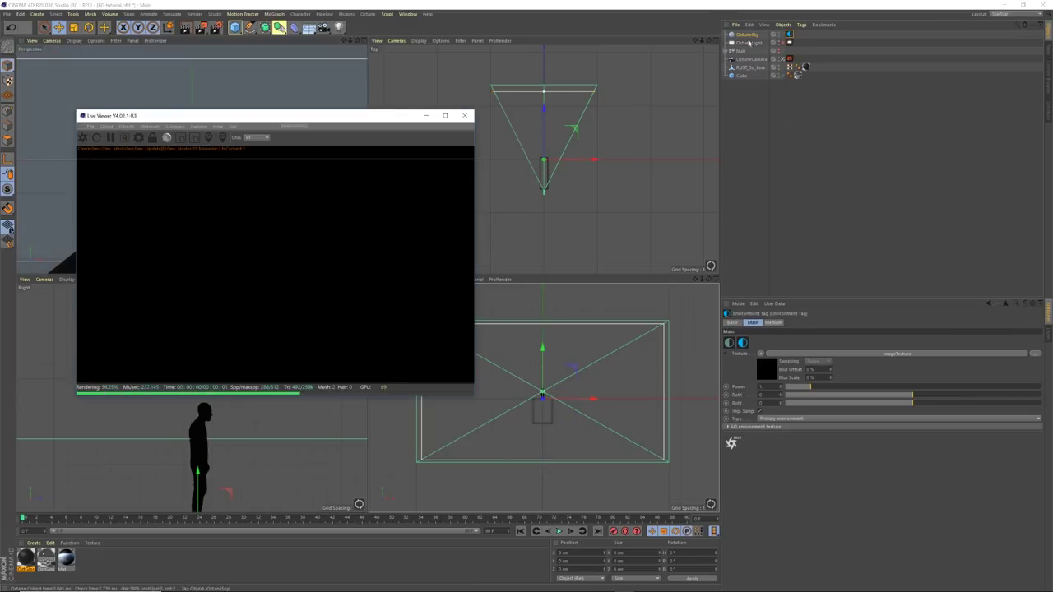
Step: Set the HDRI environment's power to 0 and enable the area light again
{"action": "left_click", "coordinate": [750, 36]}
{"action": "left_click", "coordinate": [790, 36]}
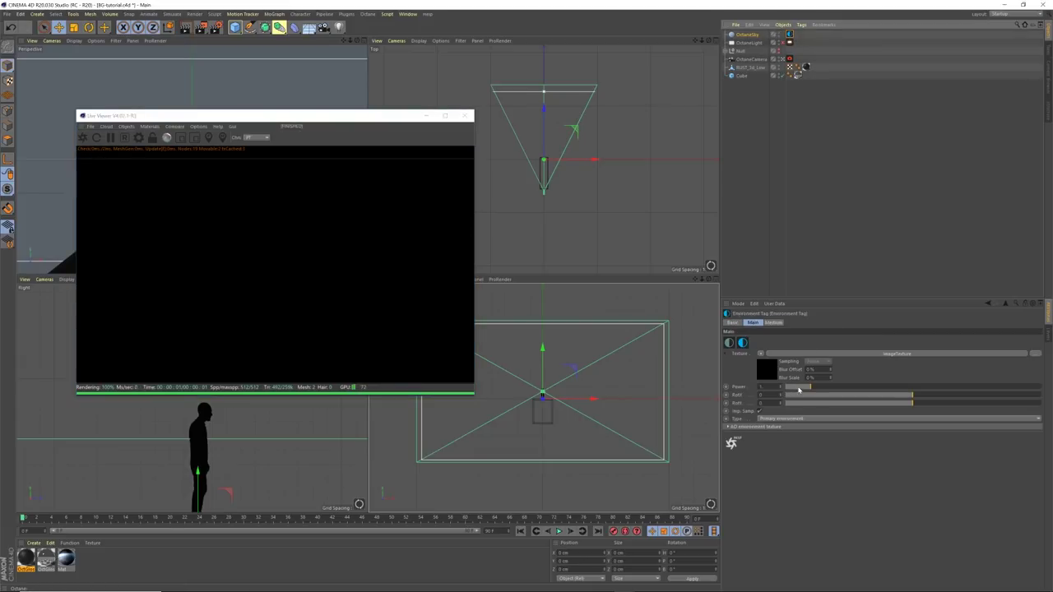
{"action": "left_click_drag", "start_coordinate": [796, 391], "coordinate": [768, 387]}
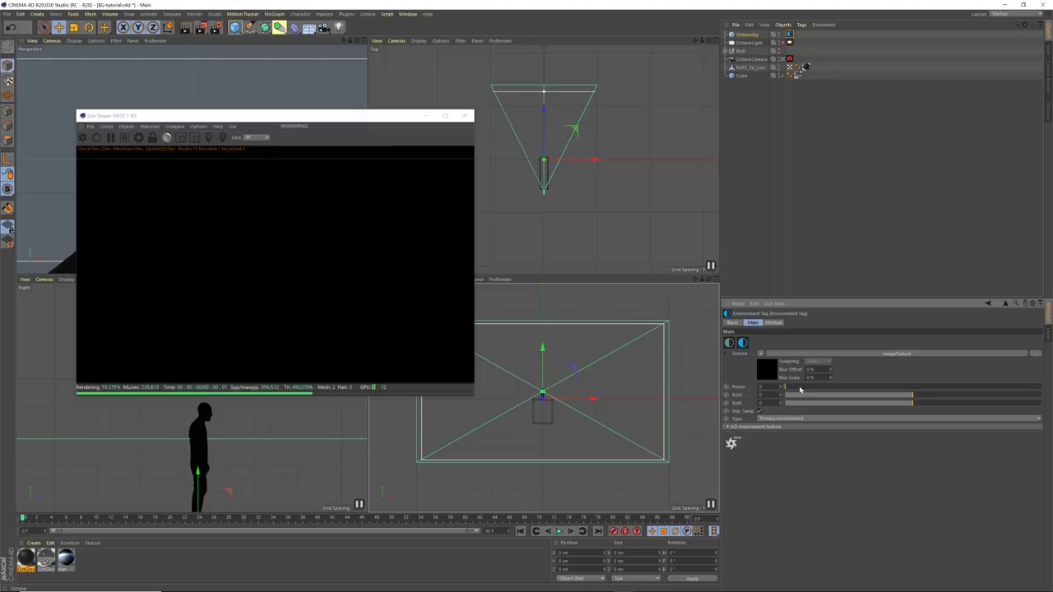
{"action": "left_click", "coordinate": [783, 42]}
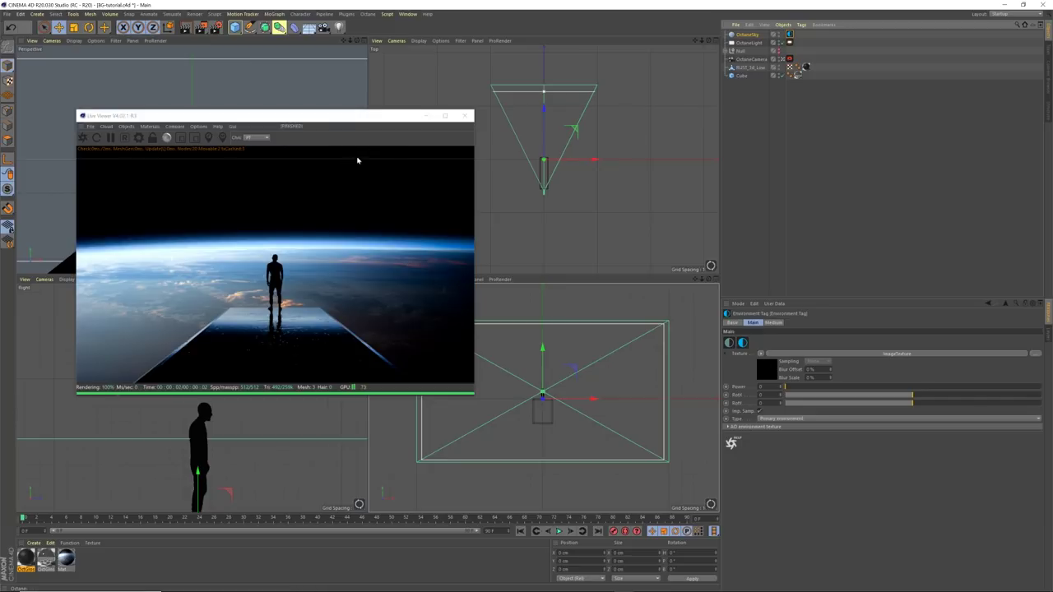
Step: Raise the area light slightly to about 63 cm in Y and move the Live Viewer aside
{"action": "left_click_drag", "start_coordinate": [353, 119], "coordinate": [380, 118]}
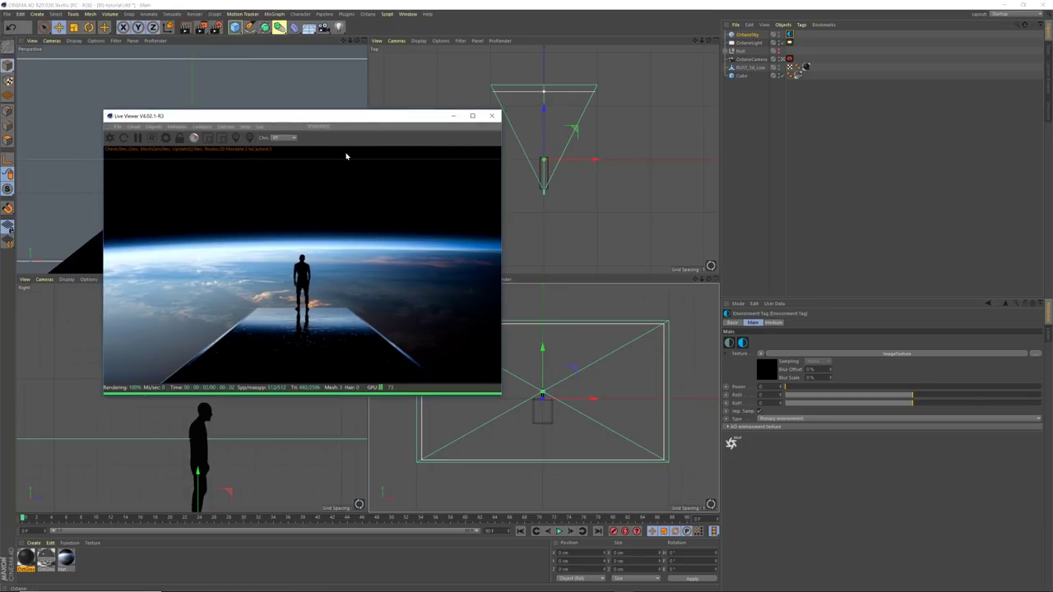
{"action": "left_click", "coordinate": [755, 43]}
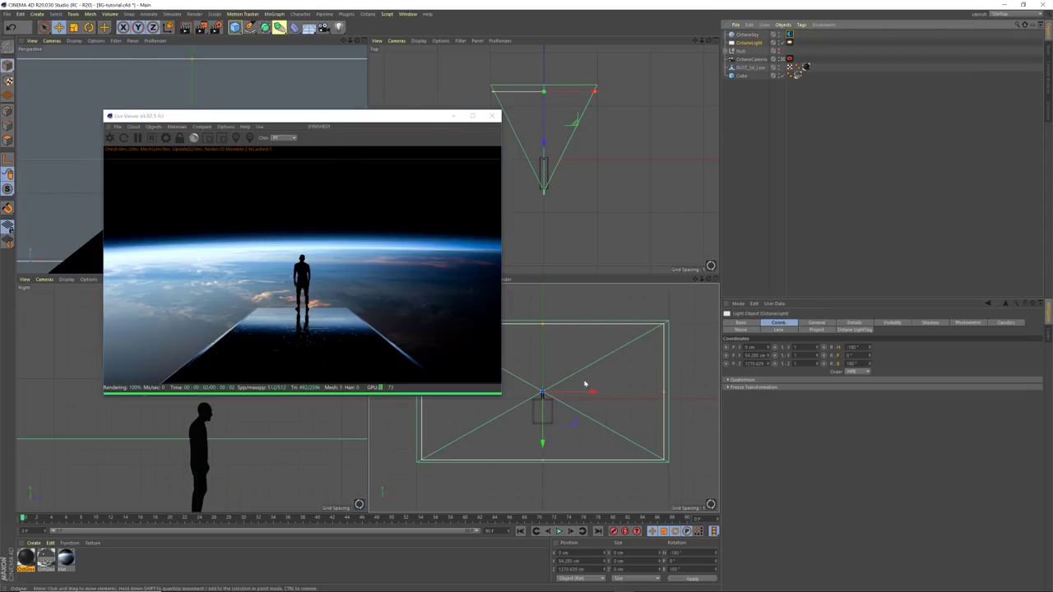
{"action": "left_click_drag", "start_coordinate": [543, 416], "coordinate": [543, 439]}
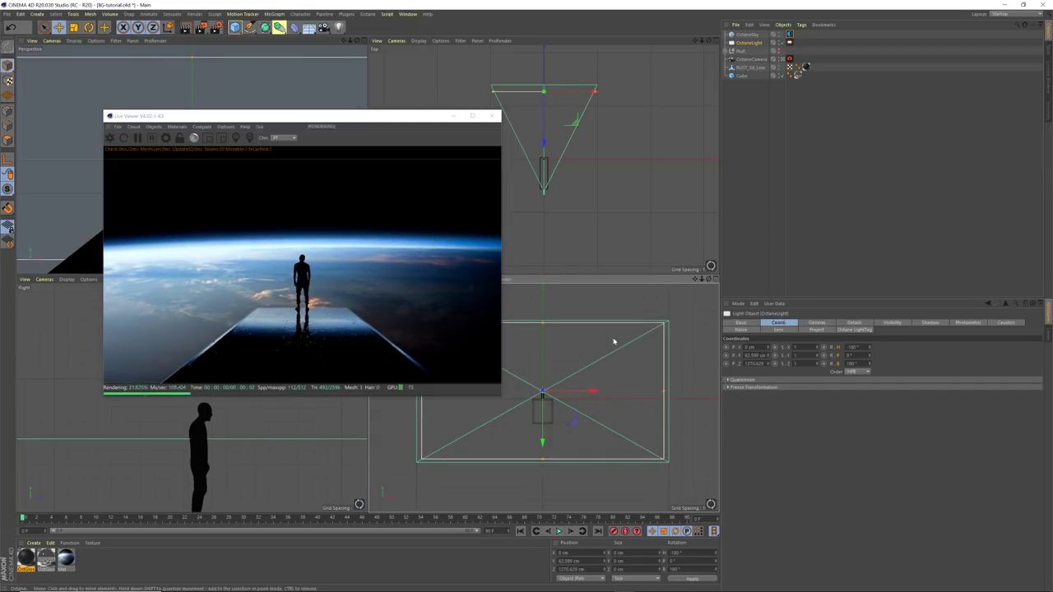
{"action": "left_click_drag", "start_coordinate": [414, 117], "coordinate": [403, 110]}
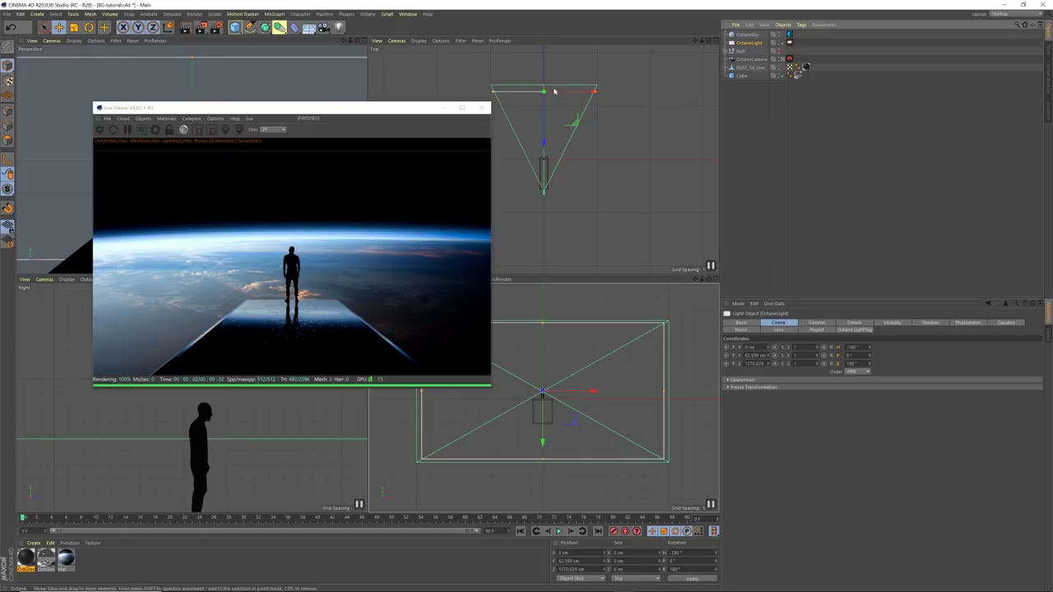
{"action": "left_click_drag", "start_coordinate": [384, 109], "coordinate": [373, 106]}
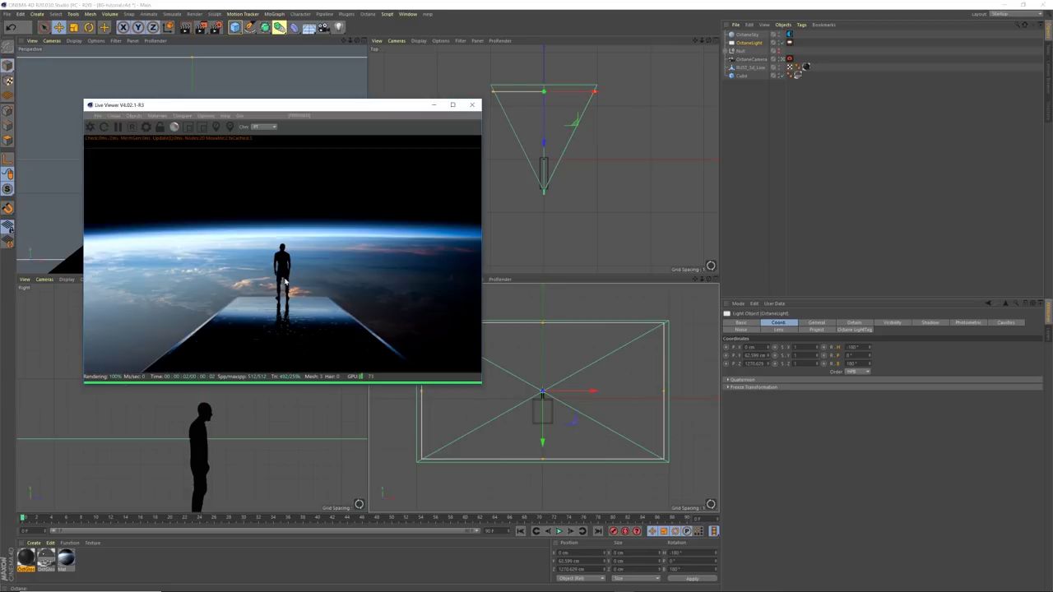
Step: Duplicate the area light and rotate the copy to face the figure from the side, tilted about 20° downward
{"action": "left_click", "coordinate": [754, 44]}
{"action": "left_click_drag", "start_coordinate": [755, 41], "coordinate": [758, 40], "text": "ctrl"}
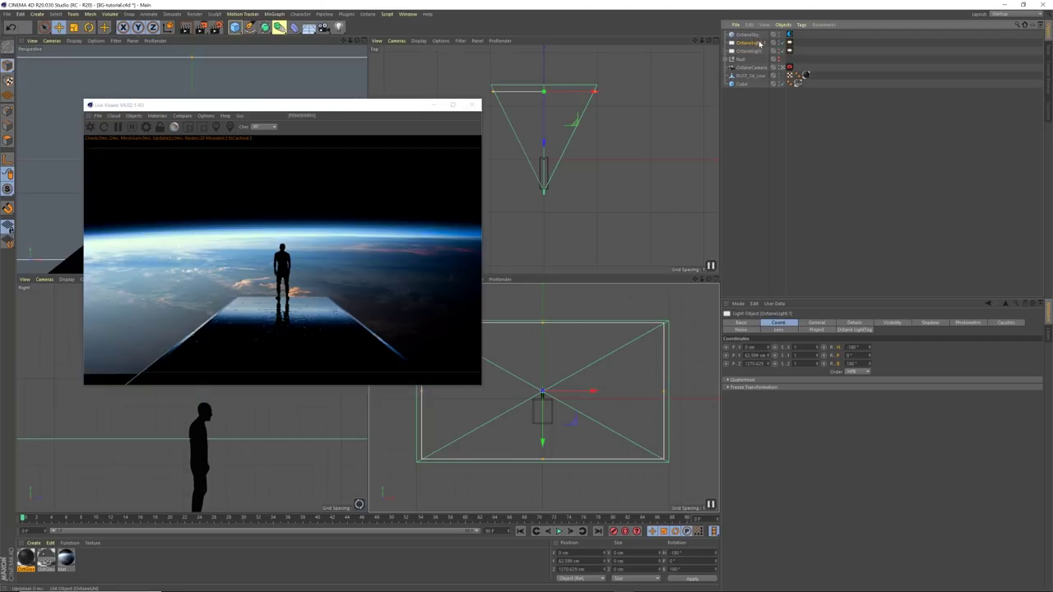
{"action": "key", "text": "r"}
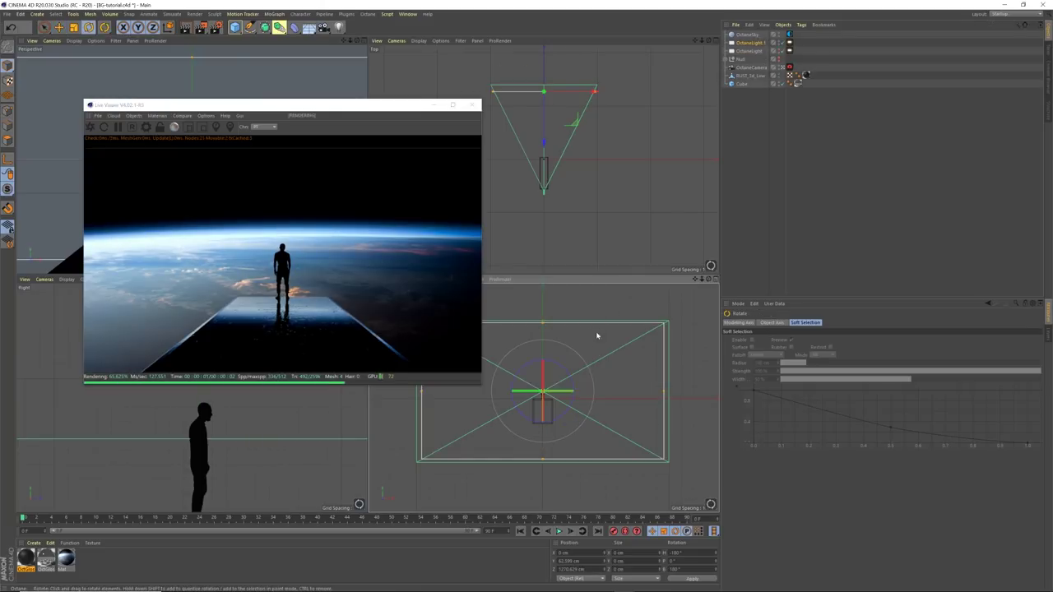
{"action": "left_click_drag", "start_coordinate": [544, 376], "coordinate": [543, 459]}
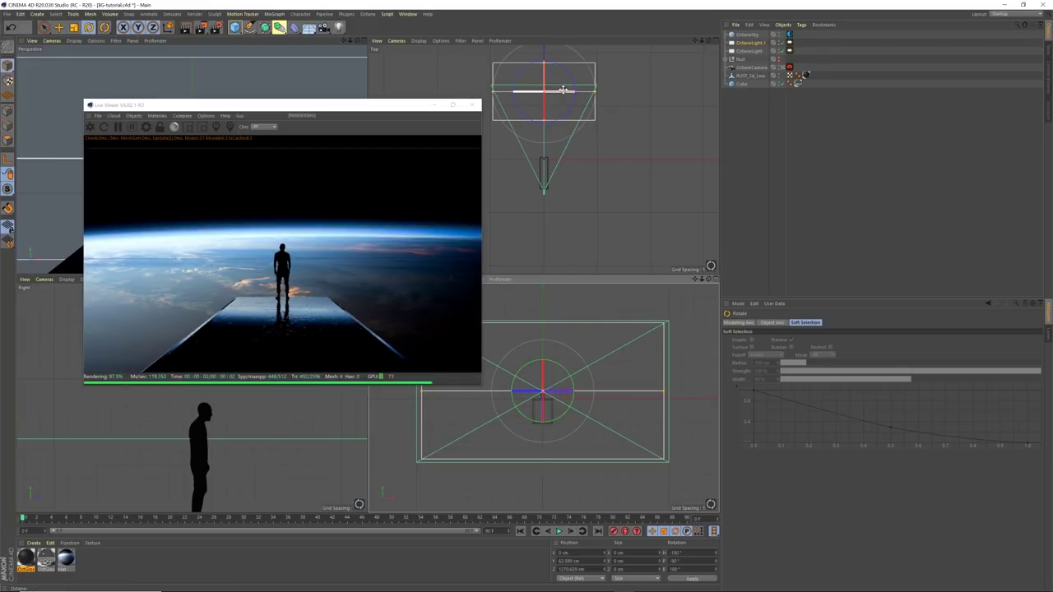
{"action": "left_click_drag", "start_coordinate": [566, 92], "coordinate": [489, 84]}
Step: Move the duplicate light out of the camera's view to about -1111 cm in X, 467 cm in Y and 275 cm in Z
{"action": "key", "text": "e"}
{"action": "left_click_drag", "start_coordinate": [591, 93], "coordinate": [557, 92]}
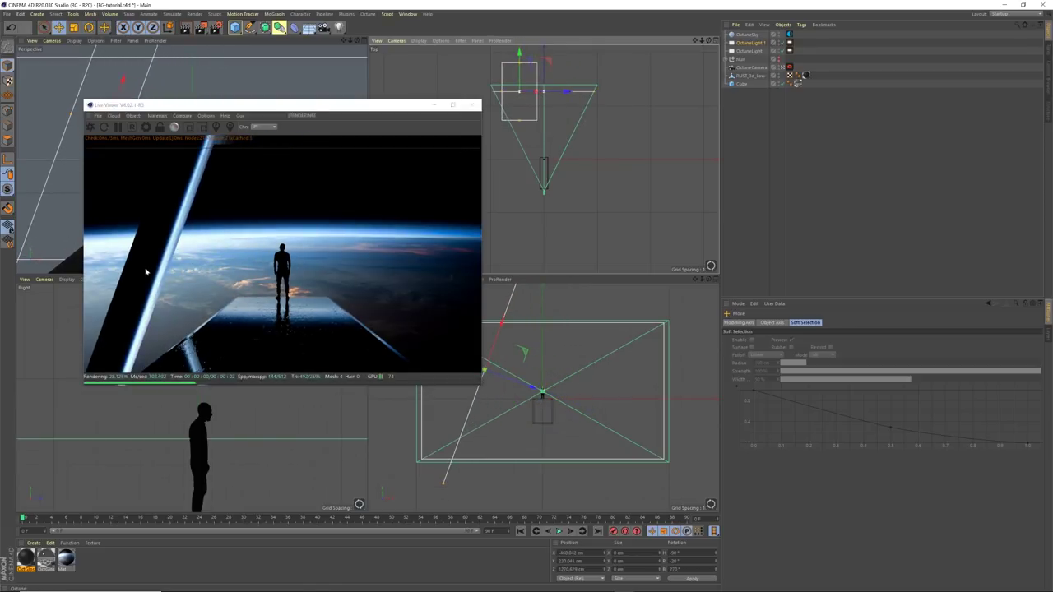
{"action": "left_click_drag", "start_coordinate": [568, 92], "coordinate": [482, 106]}
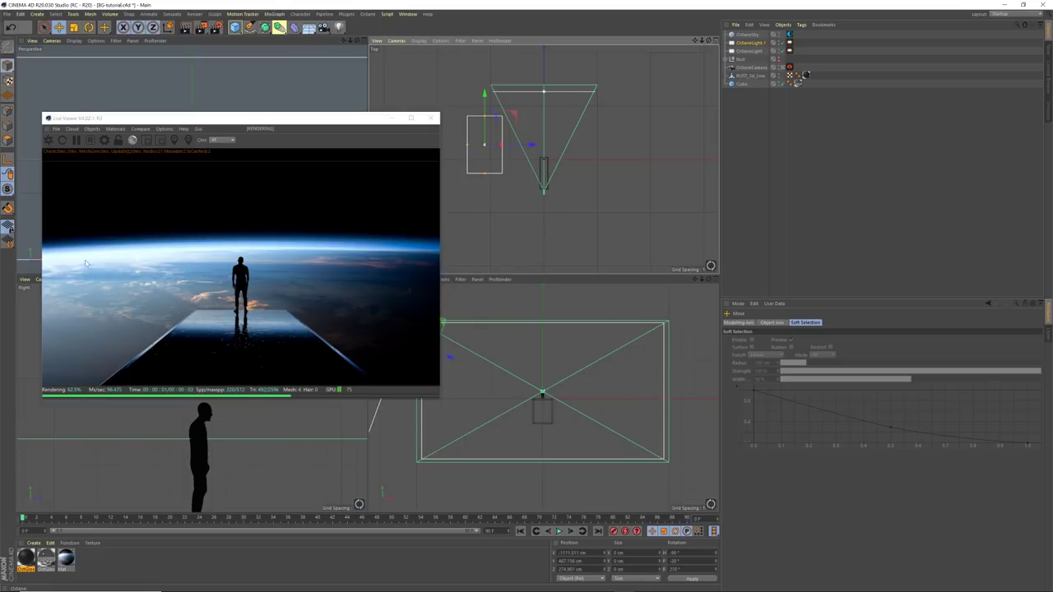
Step: Set the duplicate light's power to 100 and move it farther back to about 720 cm in Z
{"action": "left_click", "coordinate": [790, 51]}
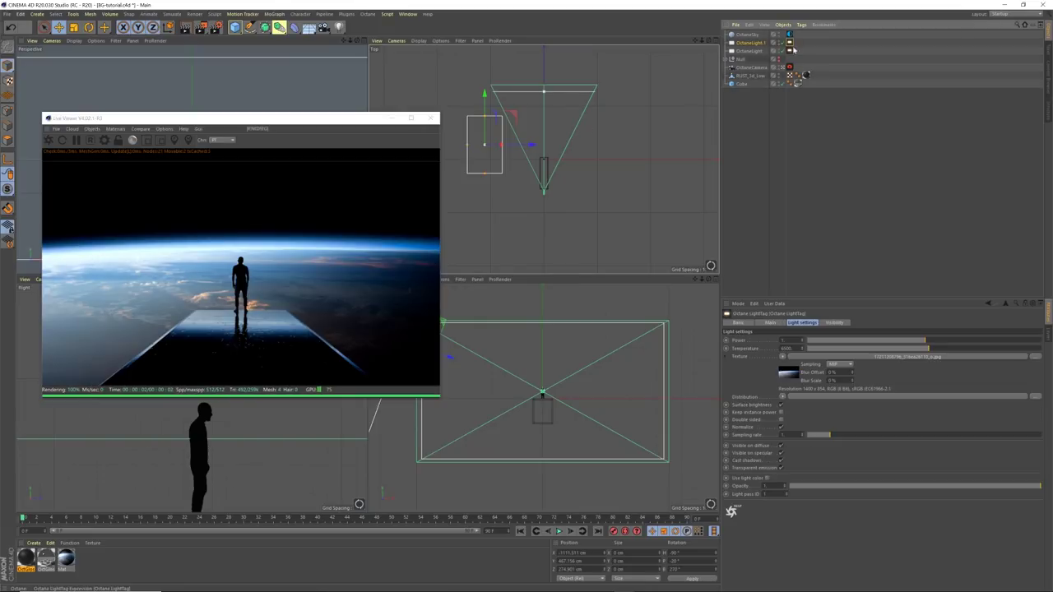
{"action": "double_click", "coordinate": [784, 340]}
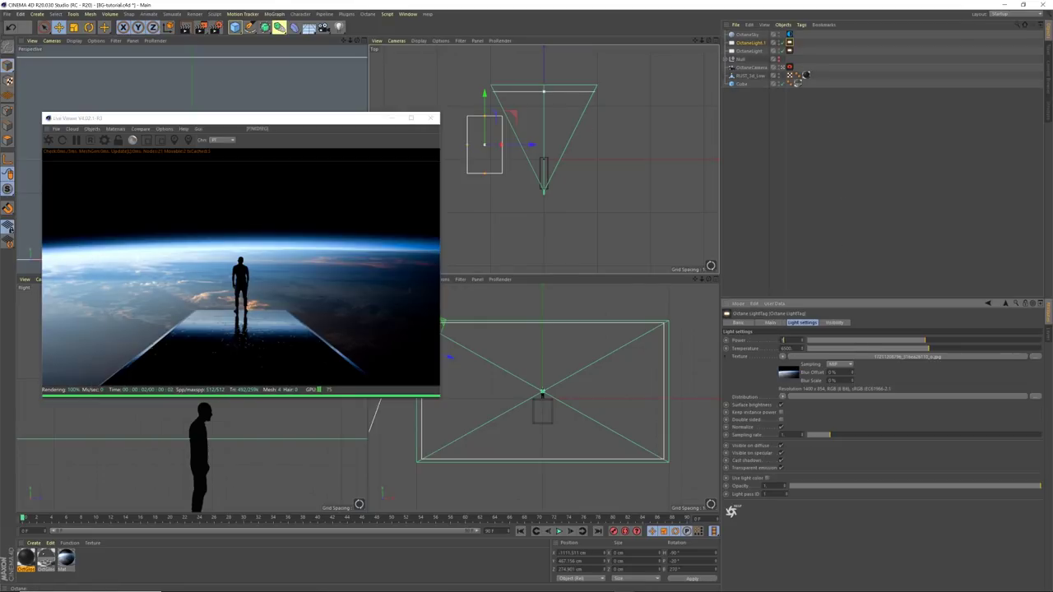
{"action": "type", "text": "1.5"}
{"action": "key", "text": "Return"}
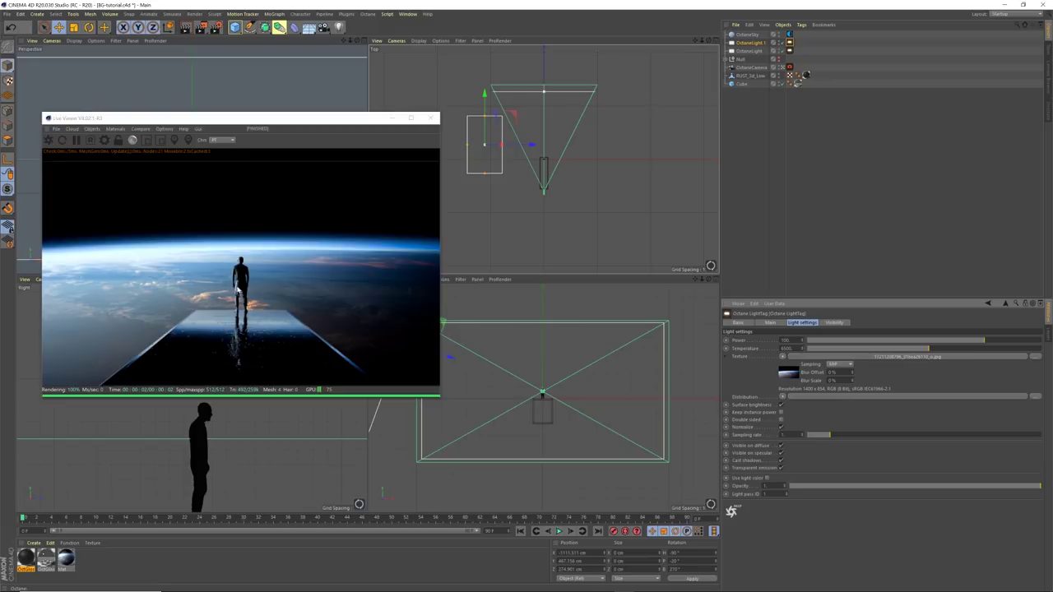
{"action": "left_click_drag", "start_coordinate": [349, 119], "coordinate": [340, 120]}
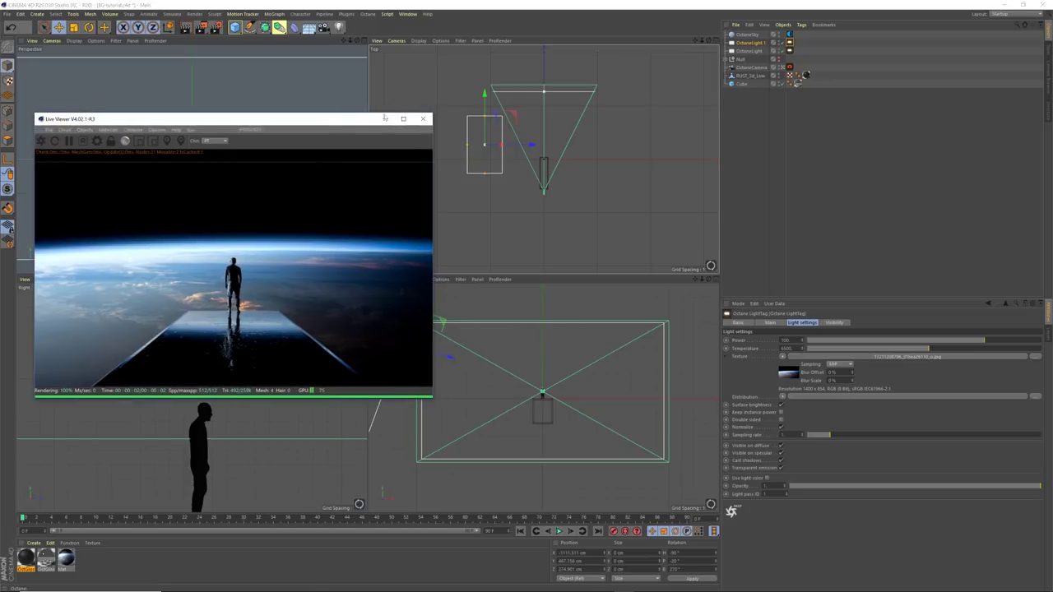
{"action": "left_click_drag", "start_coordinate": [484, 95], "coordinate": [501, 77]}
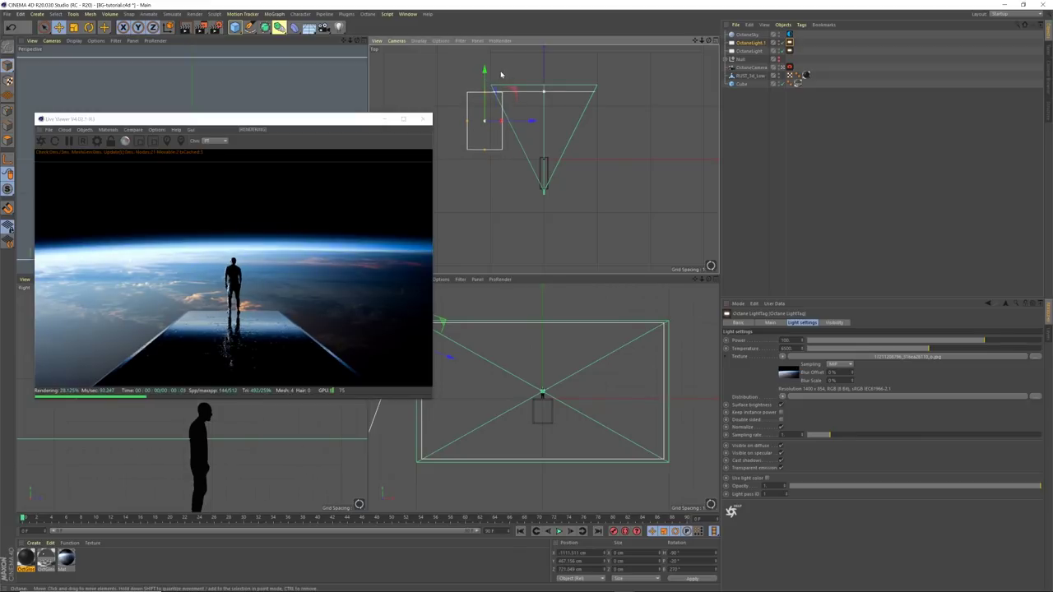
{"action": "left_click_drag", "start_coordinate": [329, 124], "coordinate": [371, 123]}
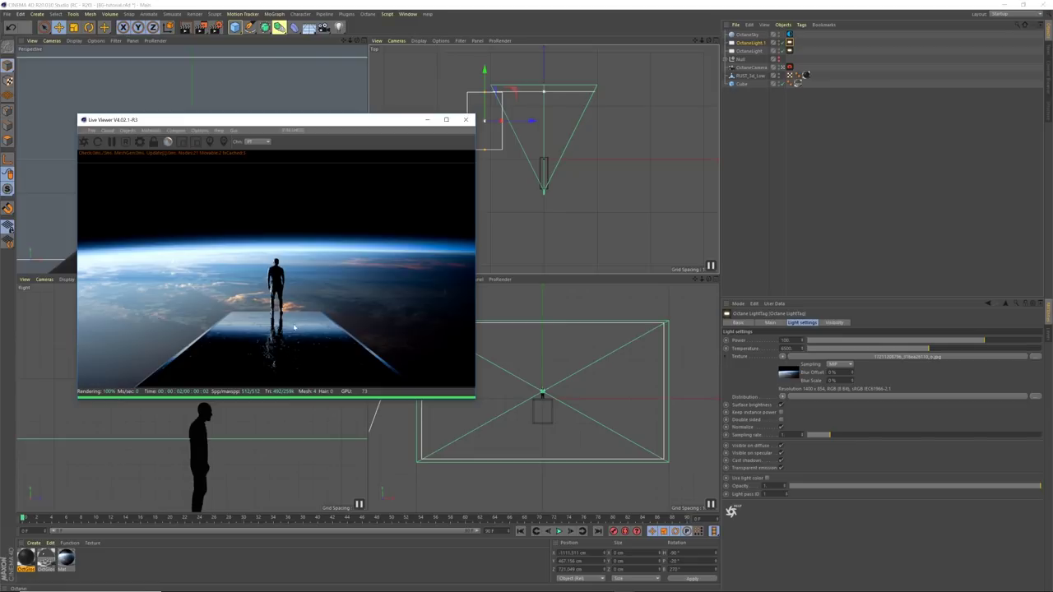
{"action": "left_click_drag", "start_coordinate": [348, 123], "coordinate": [344, 125]}
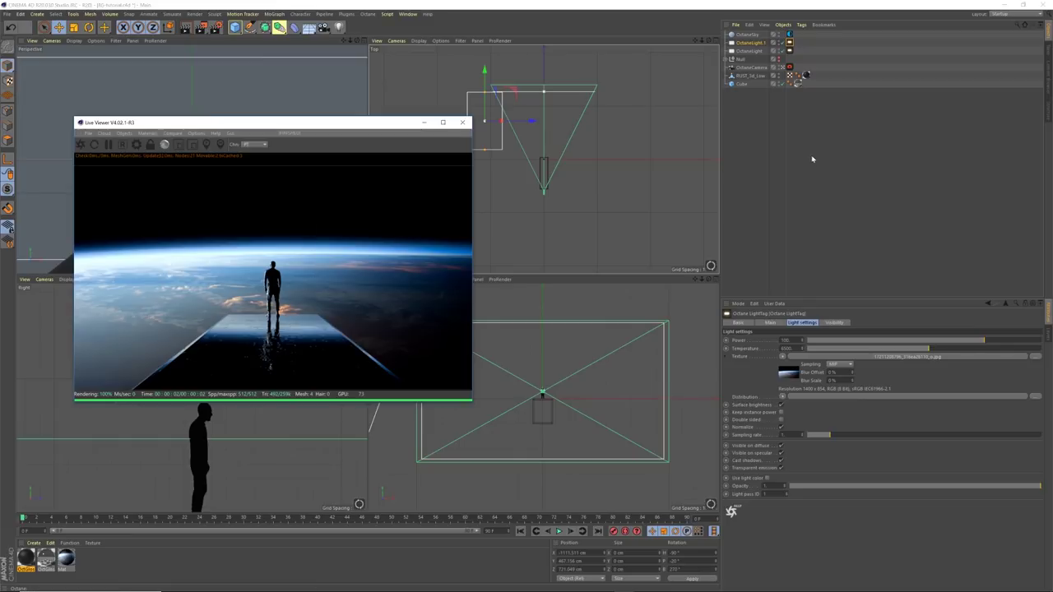
{"action": "left_click", "coordinate": [765, 144]}
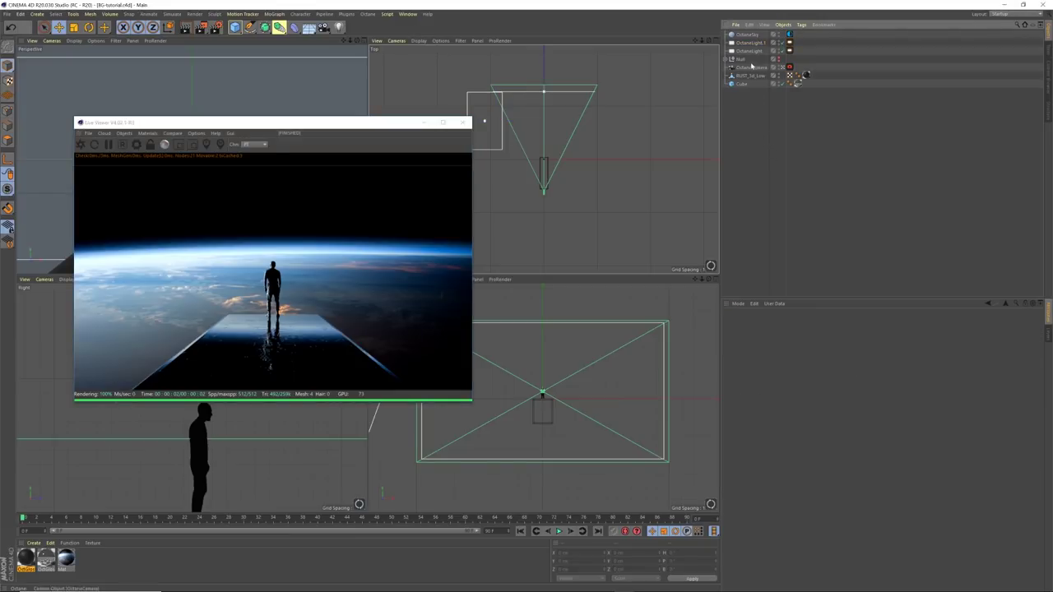
{"action": "left_click_drag", "start_coordinate": [337, 126], "coordinate": [330, 121]}
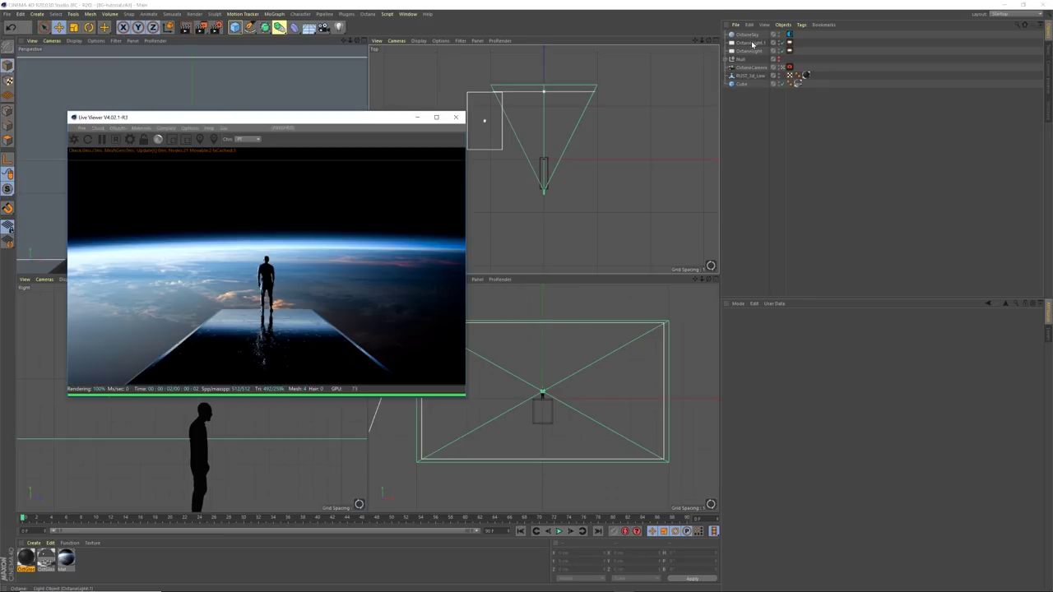
Step: Group the two Octane area lights under a null and hide the group
{"action": "left_click", "coordinate": [748, 43]}
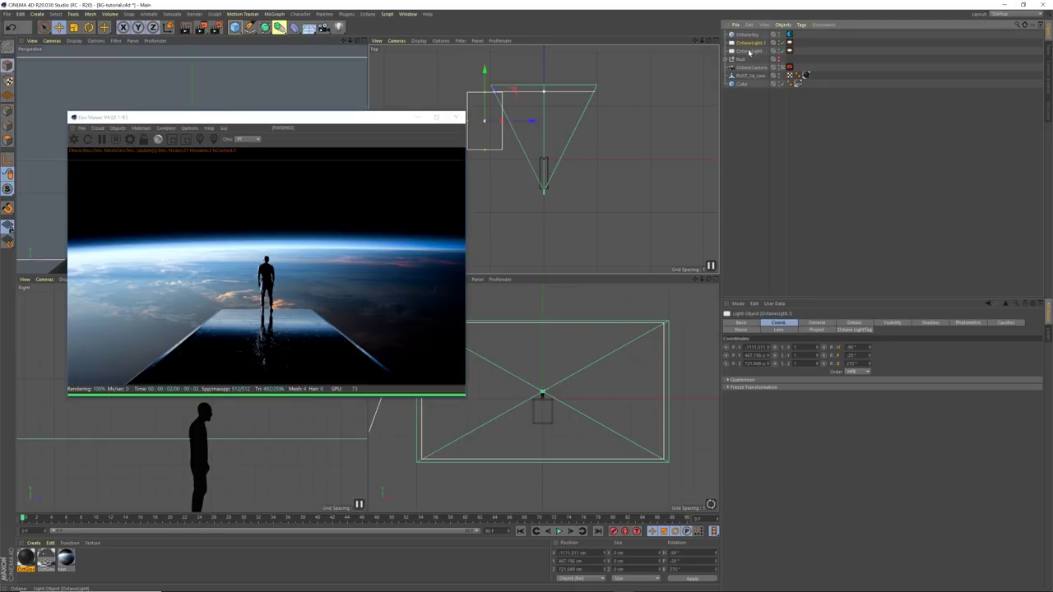
{"action": "left_click", "coordinate": [749, 51], "text": "ctrl"}
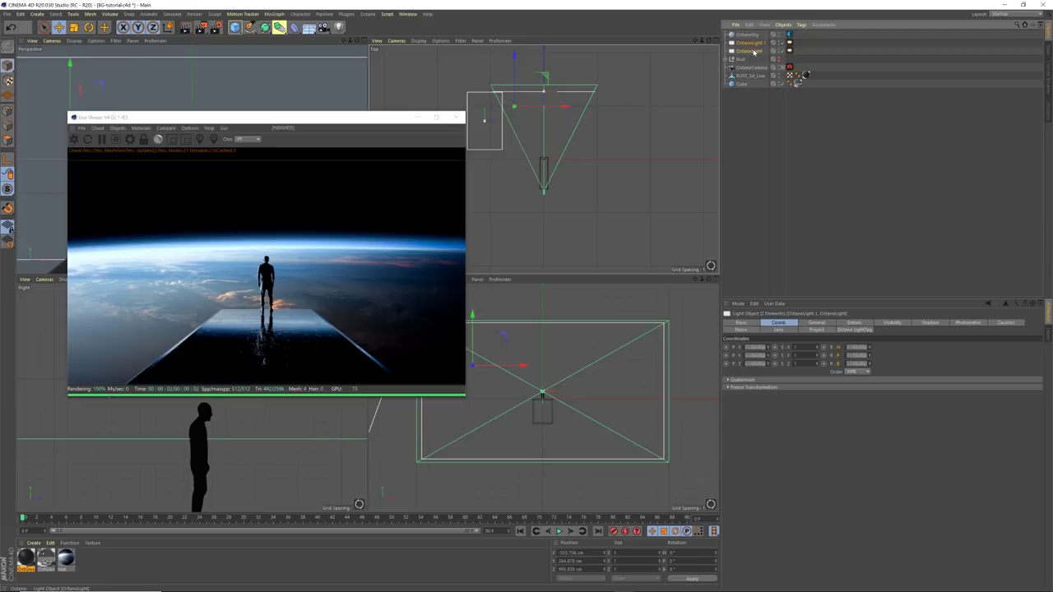
{"action": "key", "text": "alt+g"}
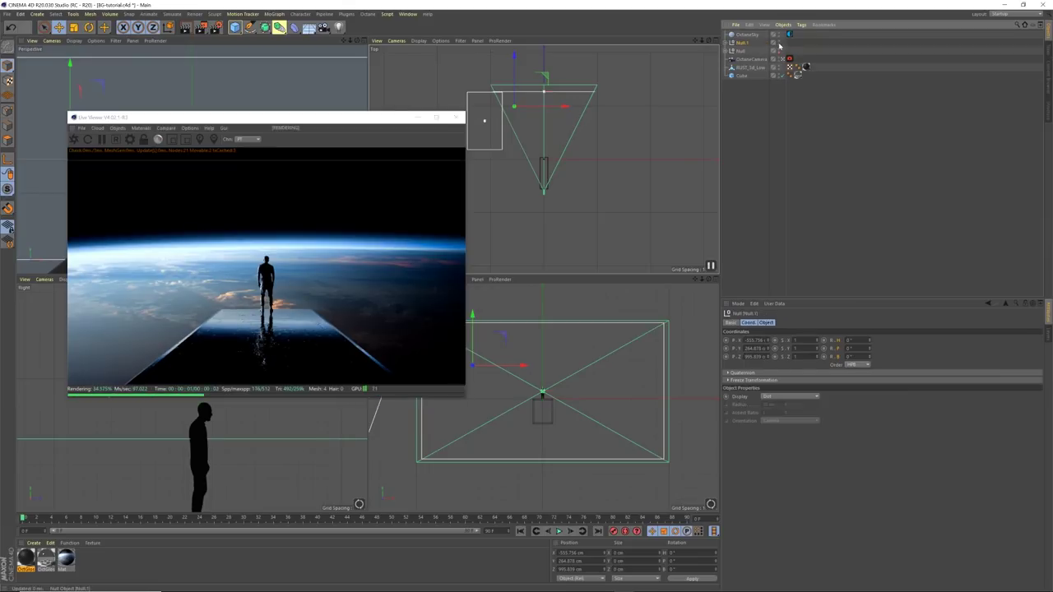
{"action": "left_click", "coordinate": [779, 46]}
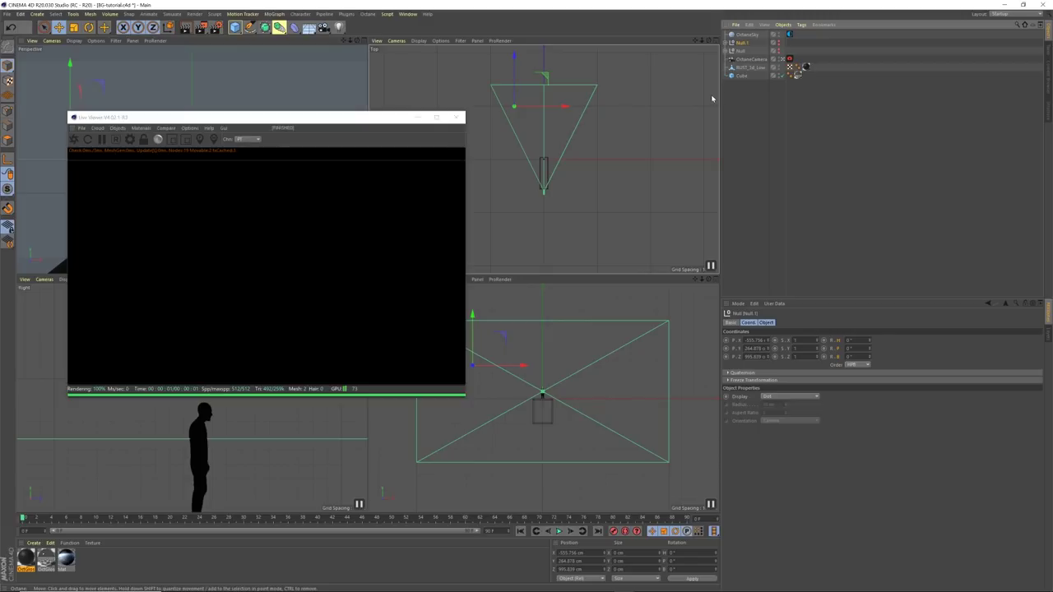
Step: Turn the Octane sky back on and add a plane with its orientation set to -Z
{"action": "left_click", "coordinate": [780, 36]}
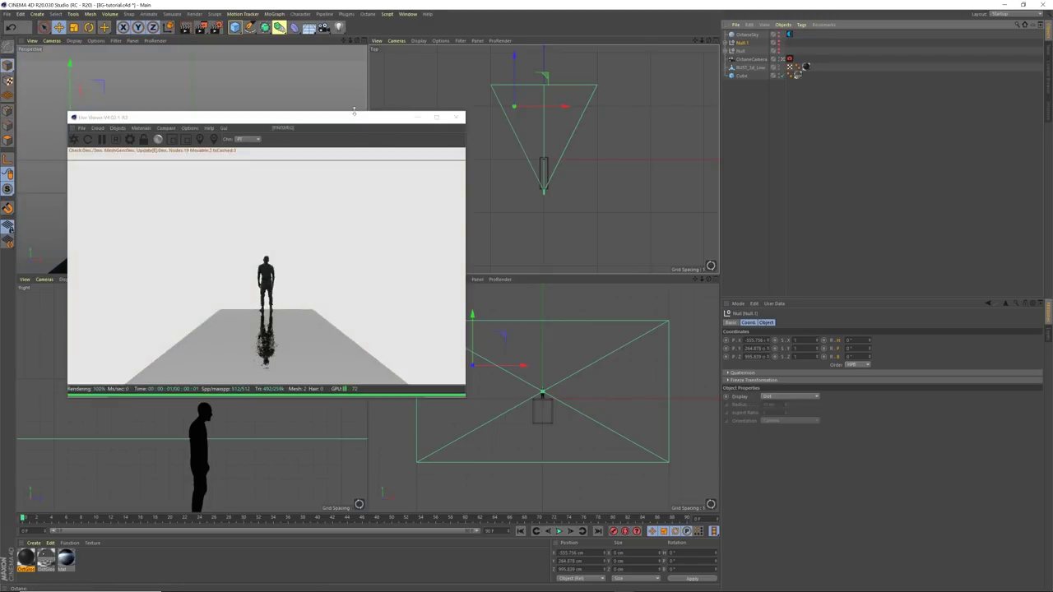
{"action": "left_click_drag", "start_coordinate": [354, 114], "coordinate": [331, 138]}
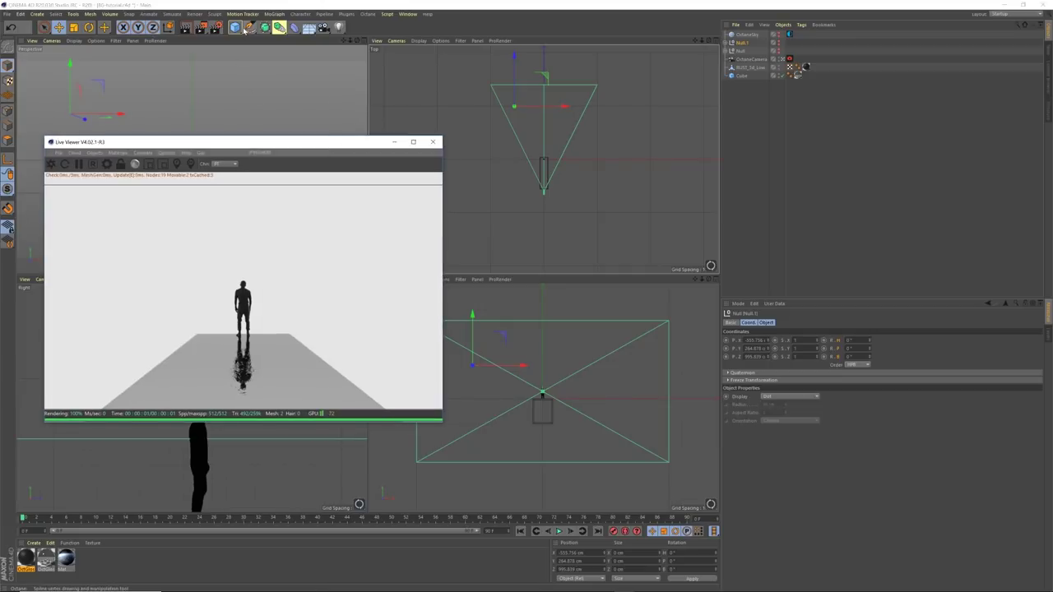
{"action": "left_click", "coordinate": [235, 27]}
{"action": "left_click", "coordinate": [307, 54]}
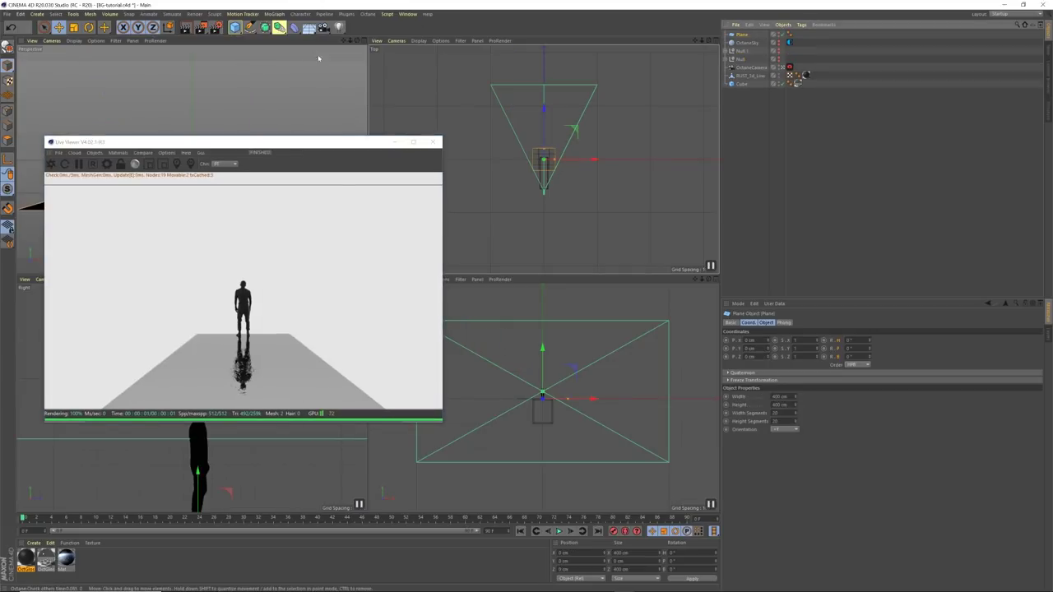
{"action": "left_click", "coordinate": [789, 429]}
{"action": "left_click", "coordinate": [785, 479]}
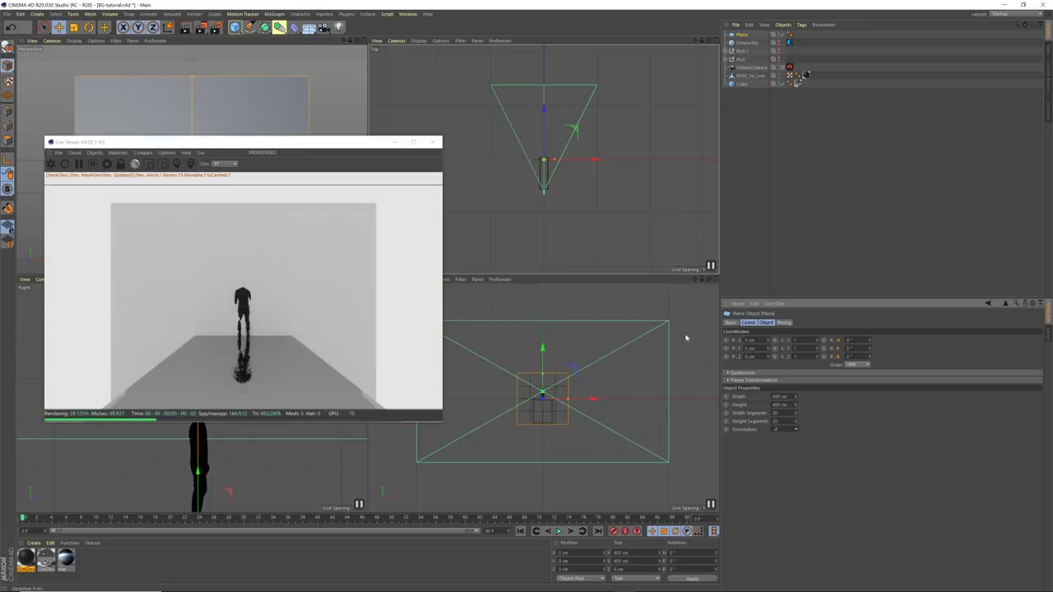
Step: Move the plane behind the figure and set its size to 1920 cm wide by 1080 cm high
{"action": "left_click_drag", "start_coordinate": [543, 130], "coordinate": [544, 107]}
{"action": "left_click_drag", "start_coordinate": [312, 145], "coordinate": [308, 142]}
{"action": "left_click", "coordinate": [777, 397]}
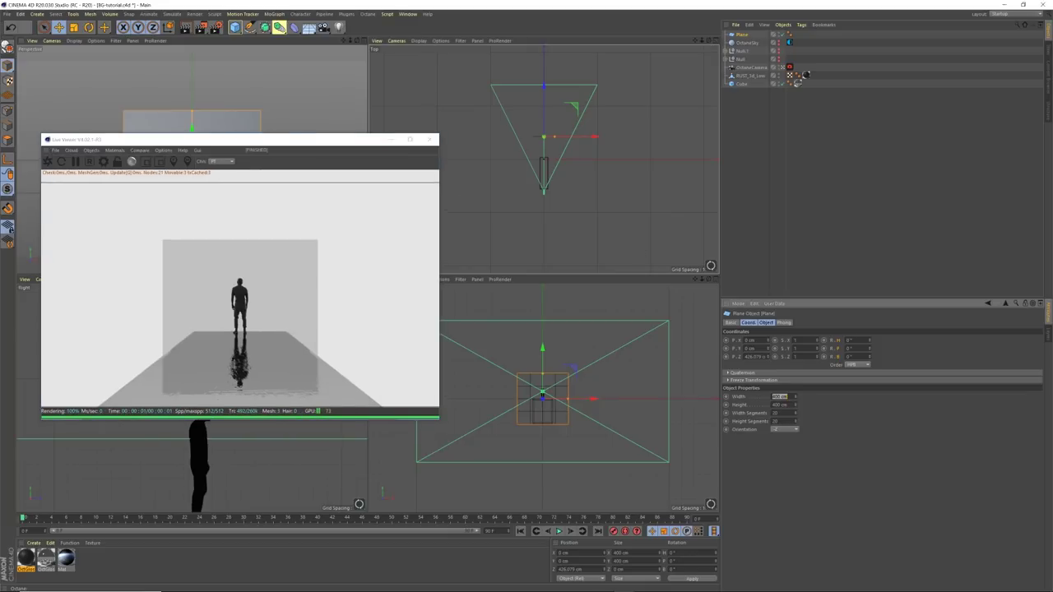
{"action": "type", "text": "1920"}
{"action": "key", "text": "Tab"}
{"action": "type", "text": "1080"}
{"action": "key", "text": "Return"}
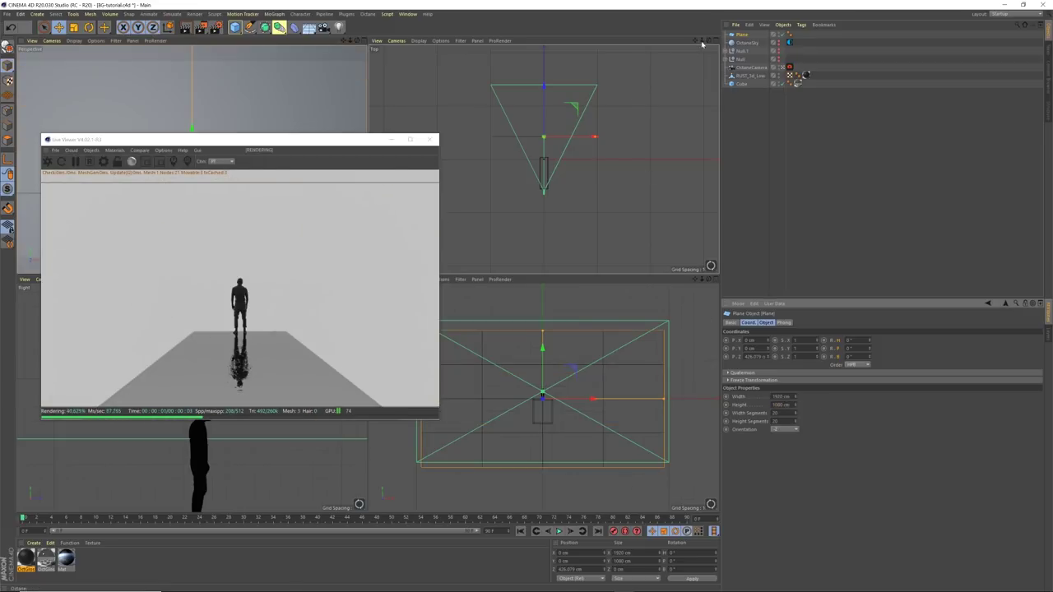
Step: Push the plane farther back to about 1590 cm in Z and raise it to about 52 cm in Y
{"action": "scroll", "coordinate": [545, 123], "scroll_direction": "down", "scroll_amount": 3}
{"action": "left_click_drag", "start_coordinate": [544, 123], "coordinate": [544, 89]}
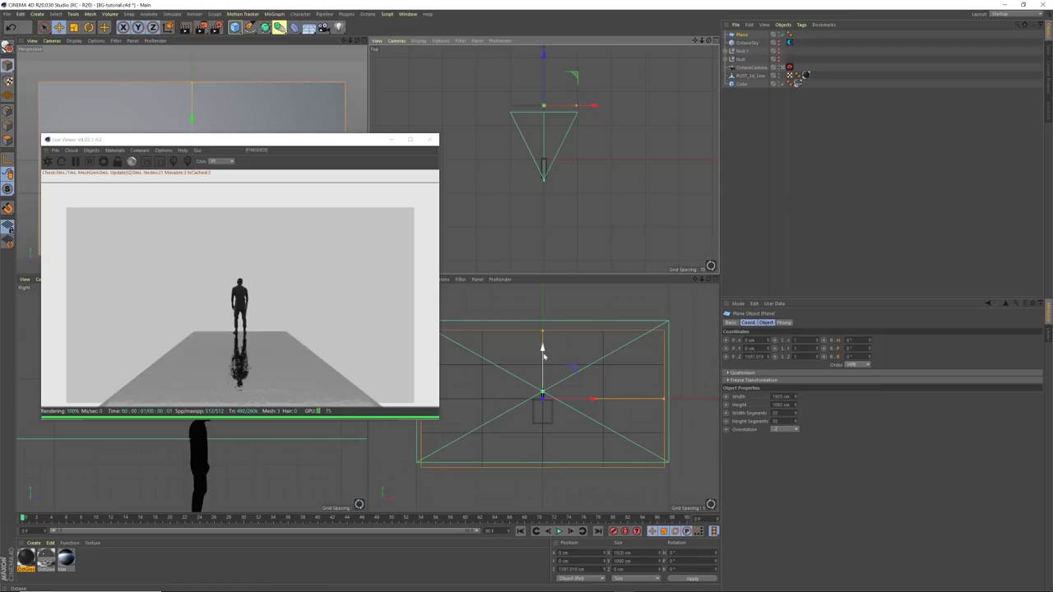
{"action": "left_click_drag", "start_coordinate": [544, 353], "coordinate": [545, 349]}
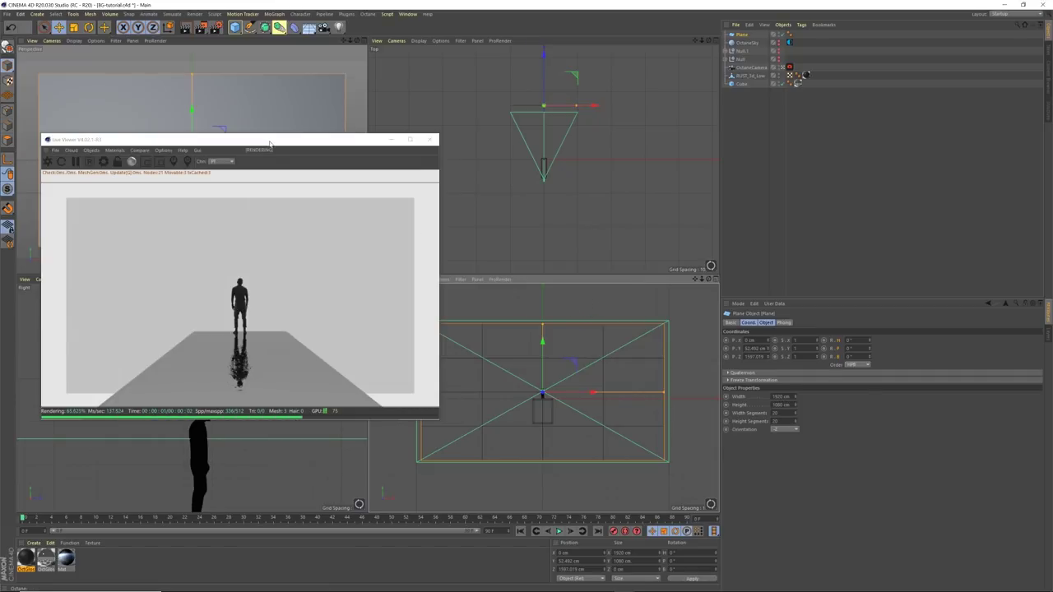
Step: Switch the Octane sky off and on again to compare the plane with and without its light
{"action": "left_click_drag", "start_coordinate": [269, 144], "coordinate": [288, 145]}
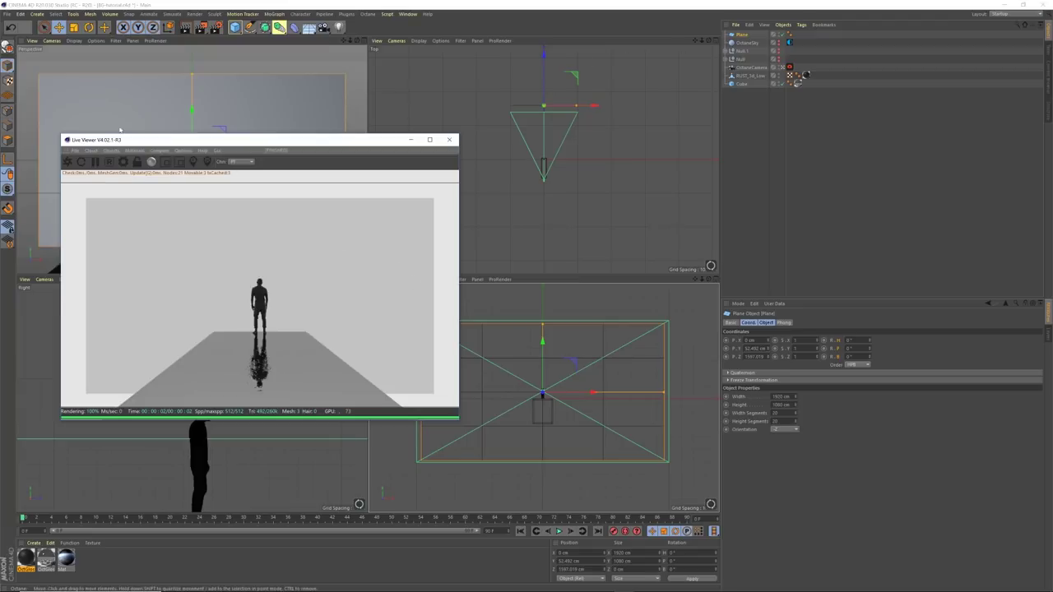
{"action": "left_click", "coordinate": [779, 45]}
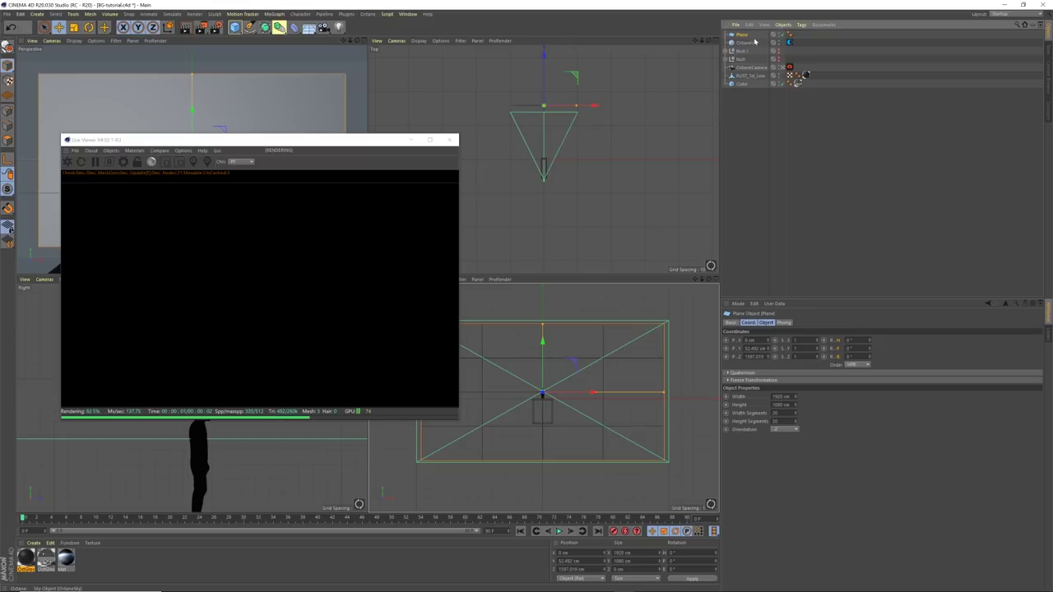
{"action": "left_click", "coordinate": [780, 45]}
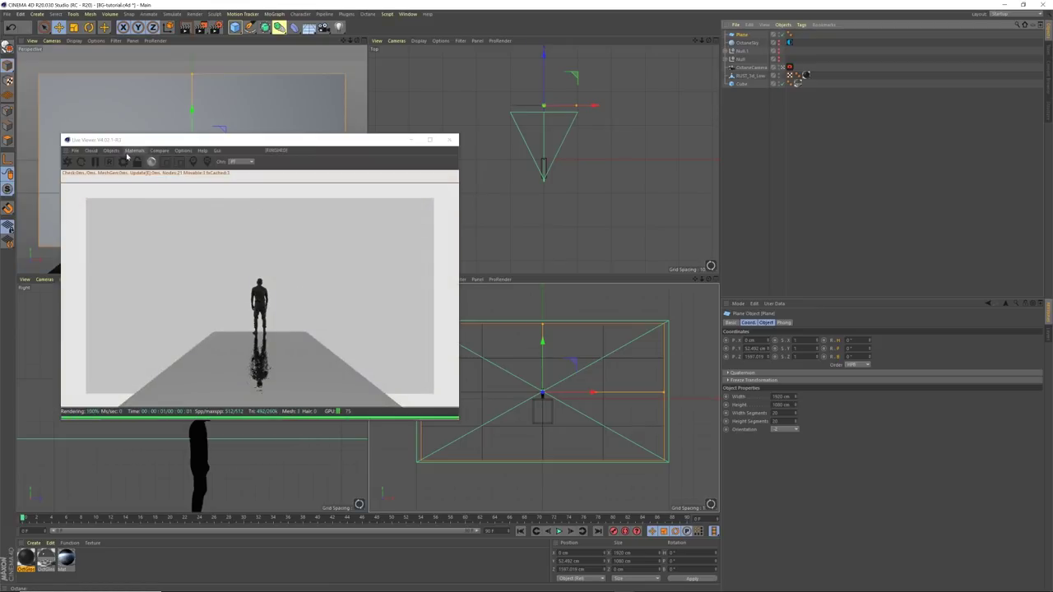
Step: Create an Octane diffuse material and open it in the Octane Node Editor
{"action": "left_click", "coordinate": [135, 150]}
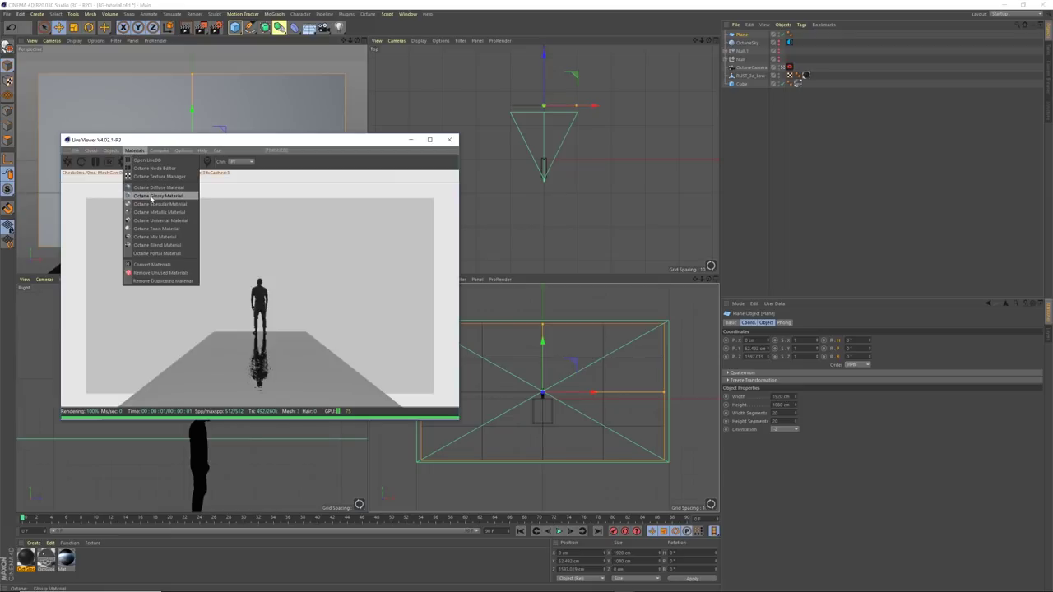
{"action": "left_click", "coordinate": [155, 188]}
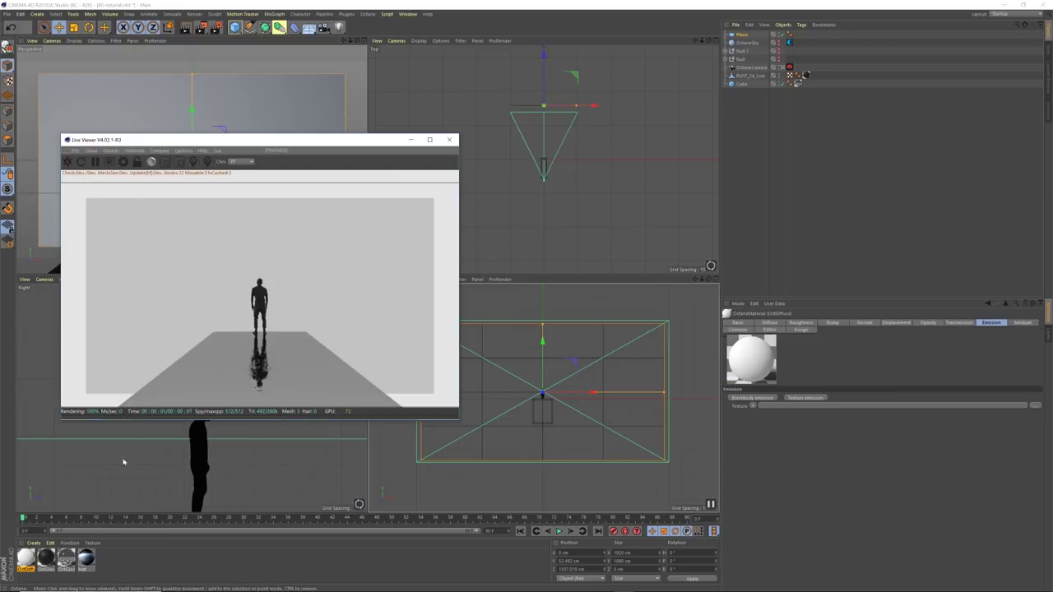
{"action": "double_click", "coordinate": [26, 559]}
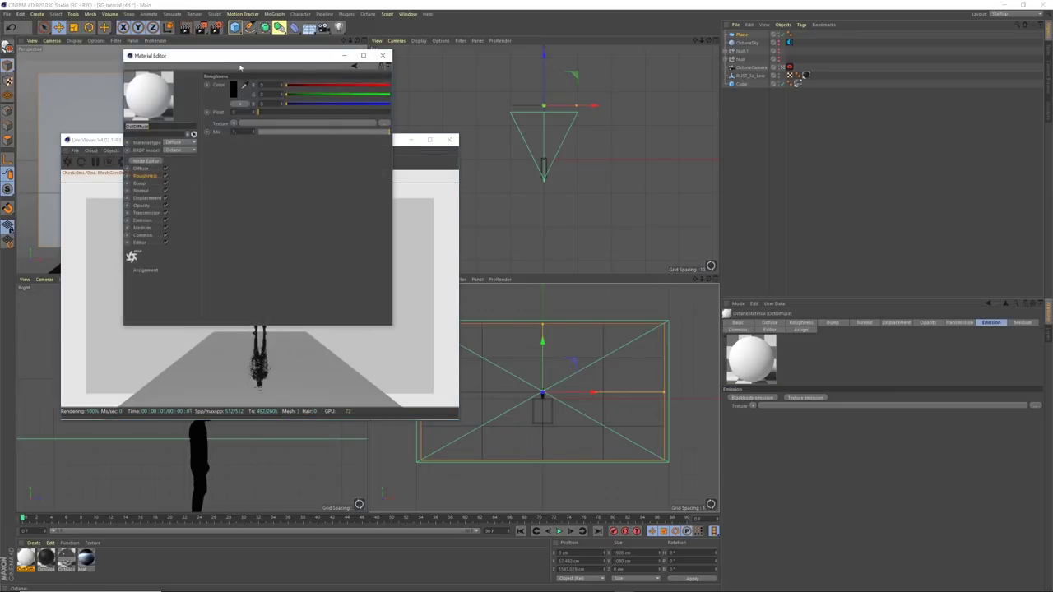
{"action": "left_click_drag", "start_coordinate": [241, 65], "coordinate": [727, 146]}
{"action": "left_click", "coordinate": [642, 240]}
{"action": "left_click_drag", "start_coordinate": [359, 158], "coordinate": [790, 94]}
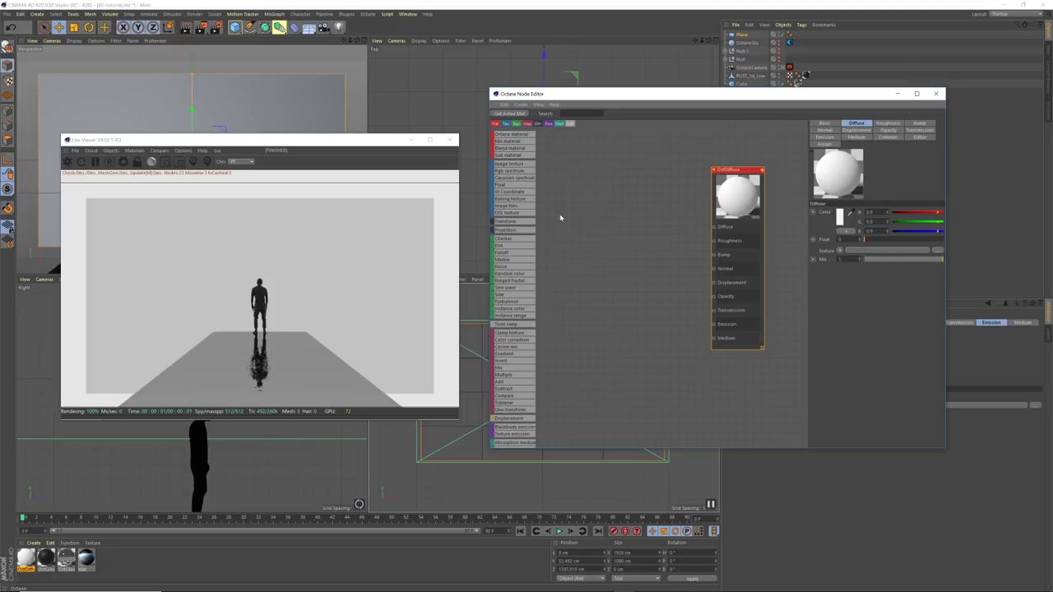
{"action": "left_click_drag", "start_coordinate": [711, 102], "coordinate": [699, 211]}
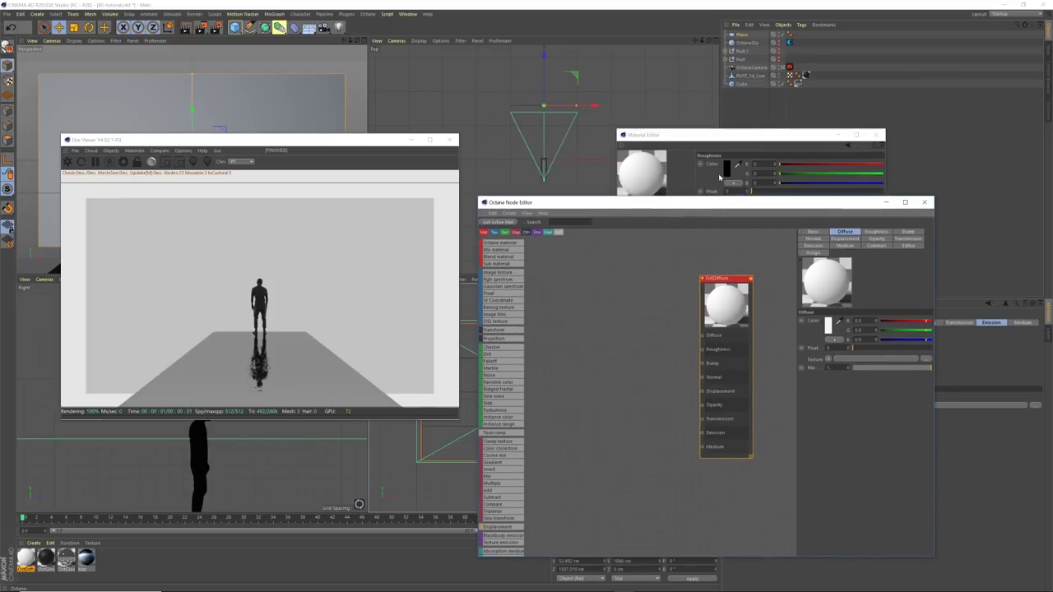
Step: Turn off the diffuse channel of the new material and bring its node graph back to the front
{"action": "left_click", "coordinate": [660, 213]}
{"action": "left_click", "coordinate": [650, 236]}
{"action": "left_click", "coordinate": [587, 252]}
{"action": "left_click_drag", "start_coordinate": [631, 202], "coordinate": [632, 161]}
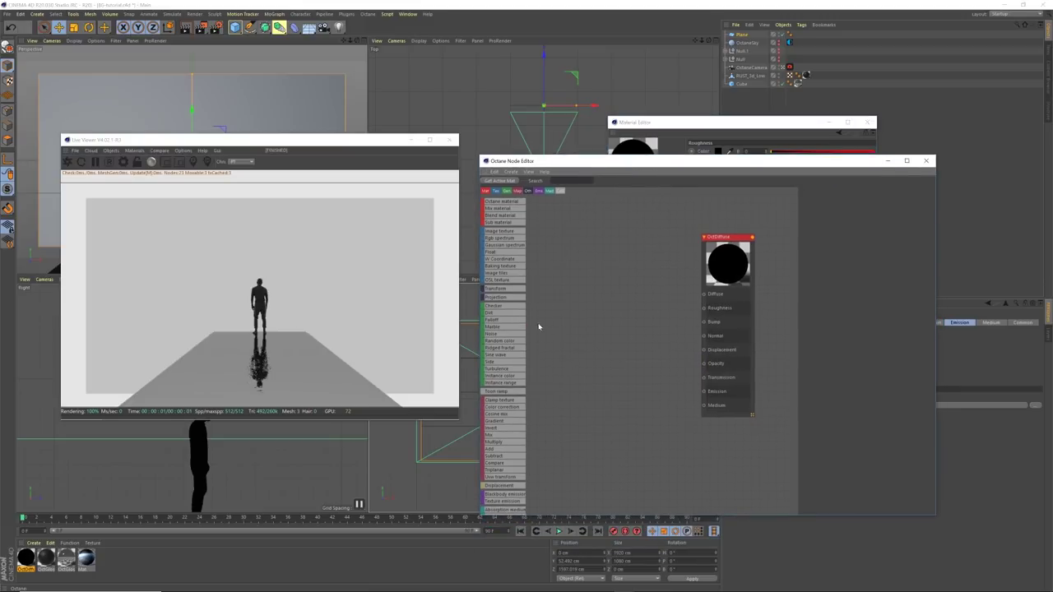
Step: Add an image texture node to the material and load the Earth horizon image from the tex folder
{"action": "left_click_drag", "start_coordinate": [525, 233], "coordinate": [567, 312]}
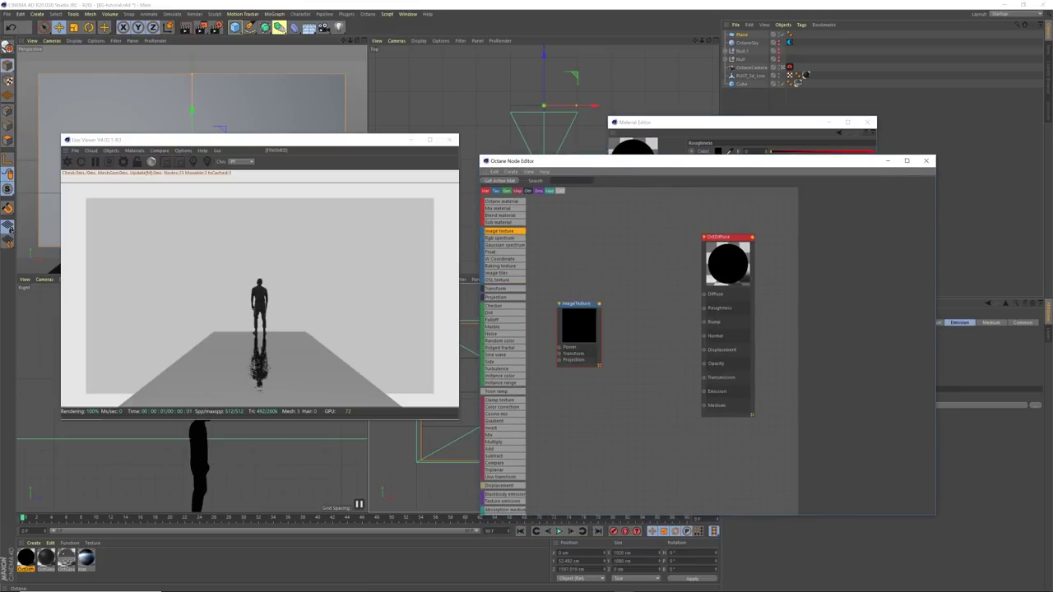
{"action": "left_click", "coordinate": [591, 305]}
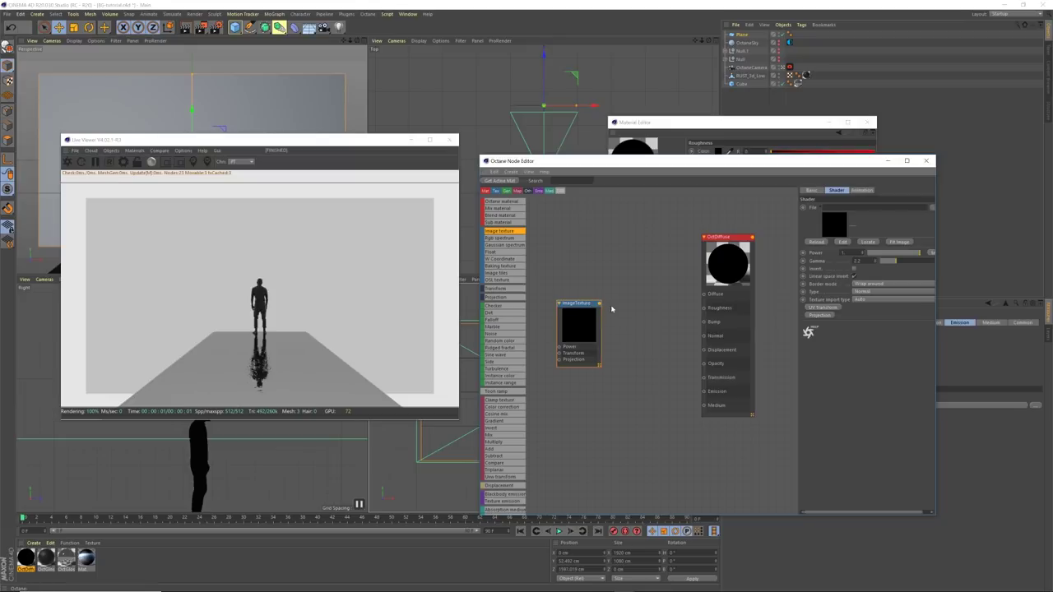
{"action": "left_click", "coordinate": [931, 207]}
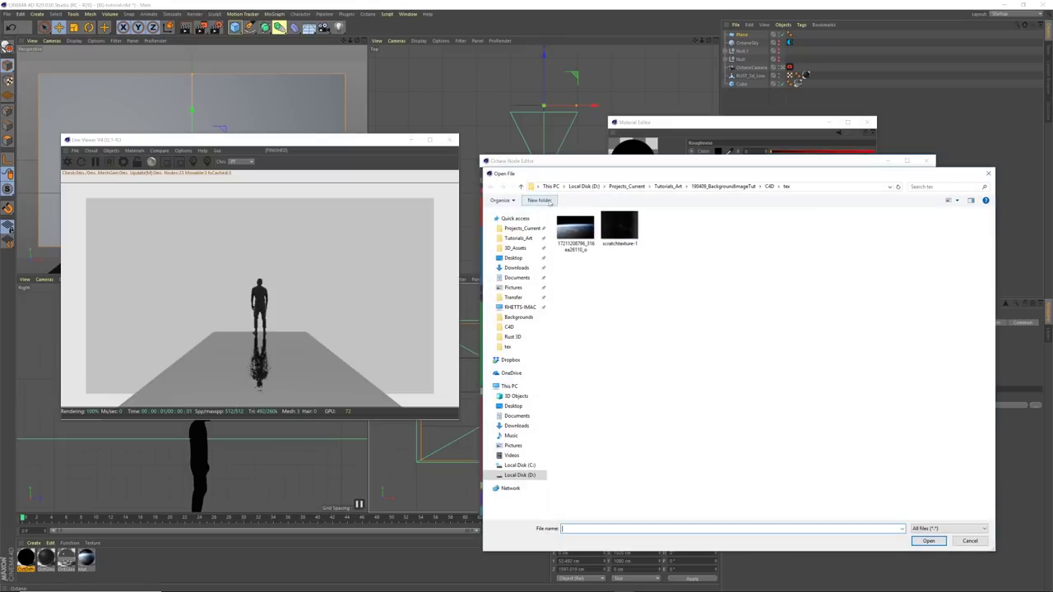
{"action": "left_click", "coordinate": [576, 231]}
{"action": "left_click", "coordinate": [929, 541]}
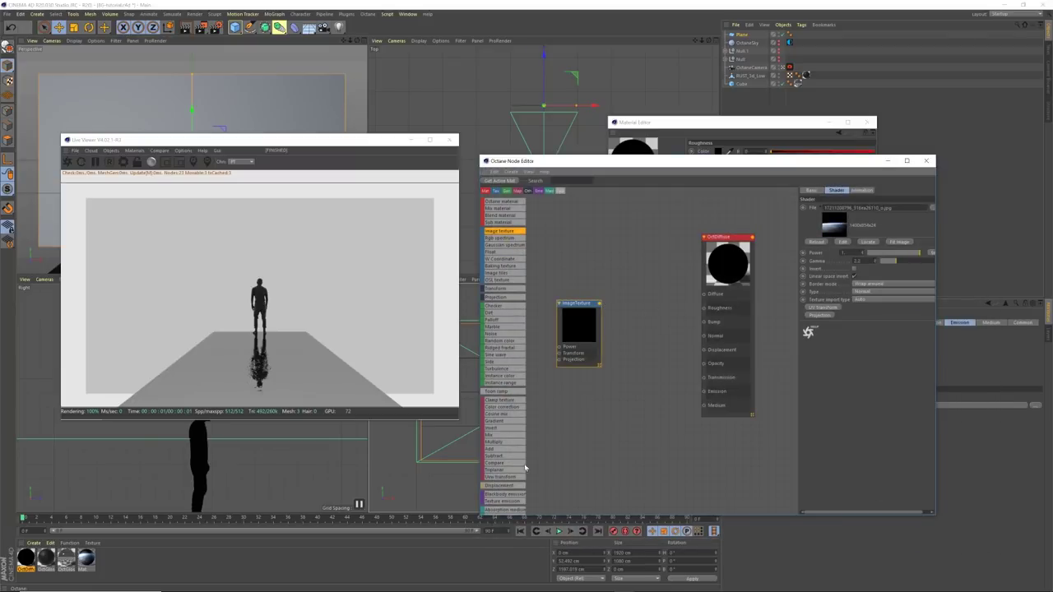
Step: Feed the image texture through a blackbody emission node into the material's Emission input and apply the material to the plane
{"action": "left_click_drag", "start_coordinate": [515, 496], "coordinate": [704, 391]}
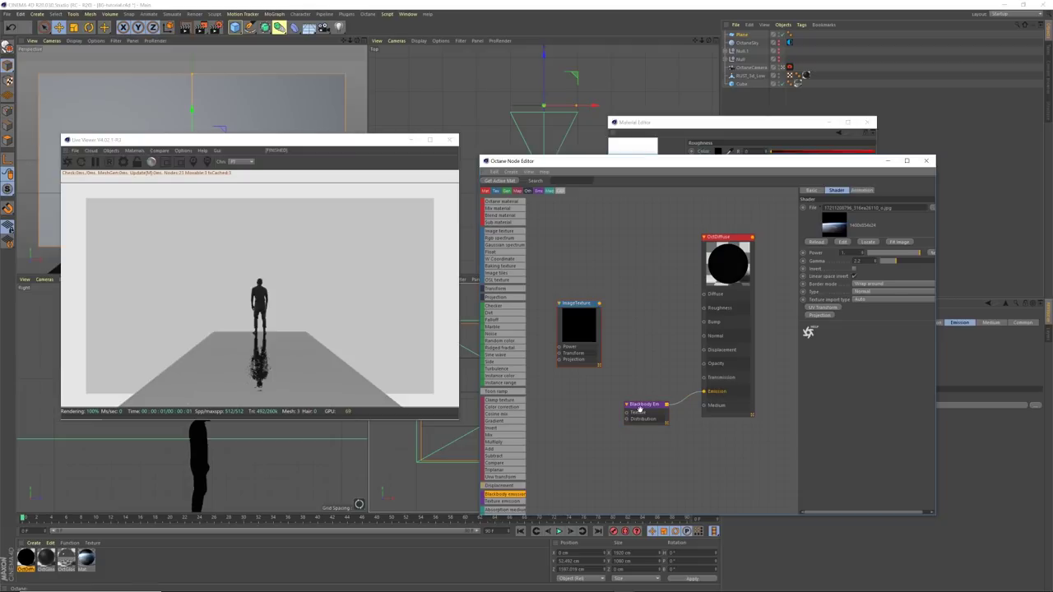
{"action": "left_click_drag", "start_coordinate": [644, 406], "coordinate": [657, 396]}
{"action": "left_click_drag", "start_coordinate": [599, 304], "coordinate": [647, 404]}
{"action": "left_click", "coordinate": [661, 395]}
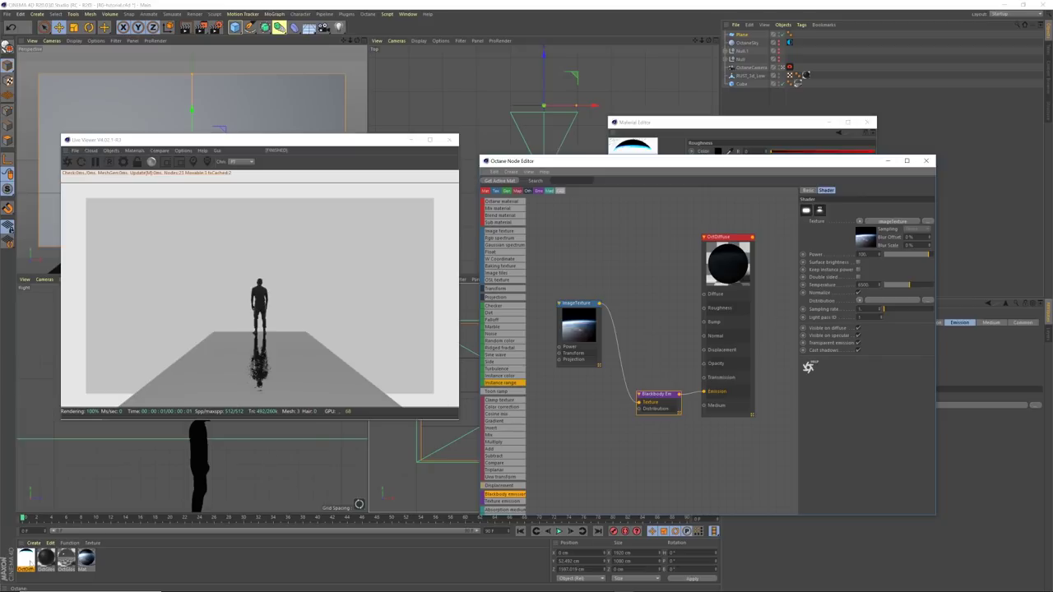
{"action": "left_click_drag", "start_coordinate": [29, 560], "coordinate": [743, 35]}
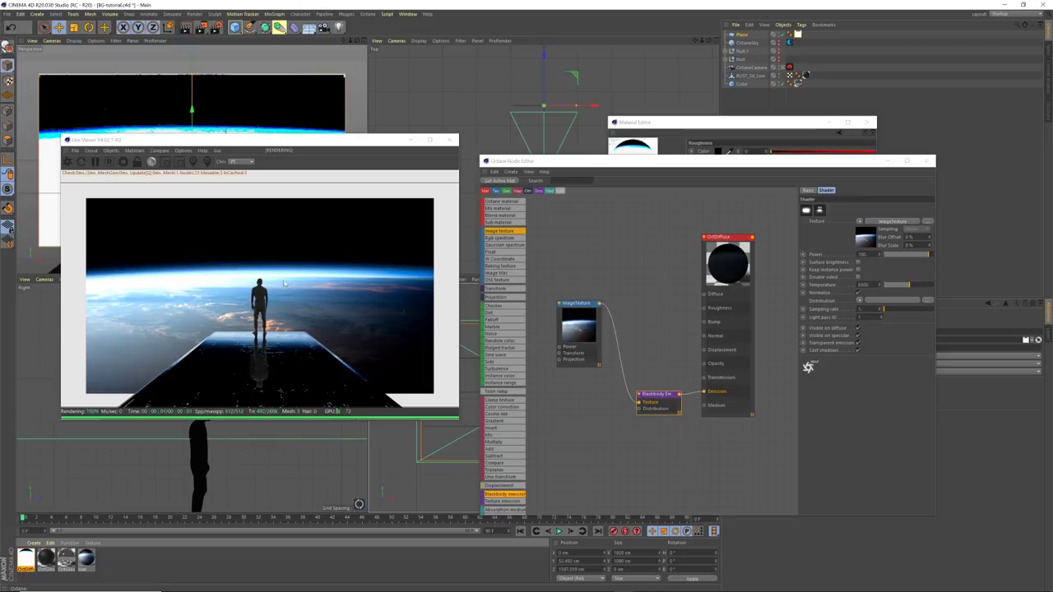
Step: Enable surface brightness on the blackbody emission and reduce its power to suit the backdrop
{"action": "left_click", "coordinate": [877, 264]}
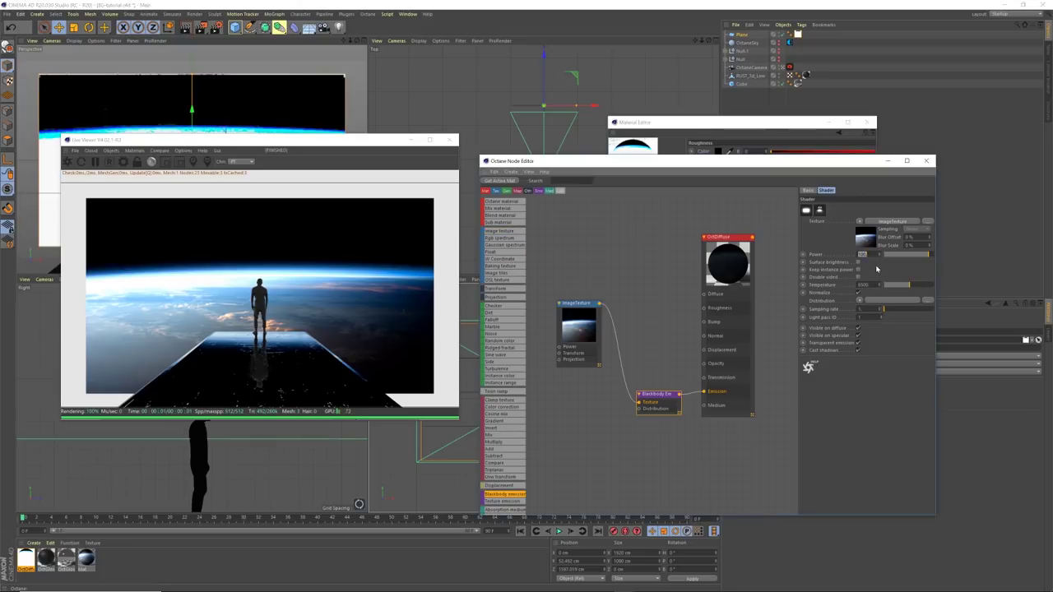
{"action": "type", "text": "5"}
{"action": "key", "text": "Return"}
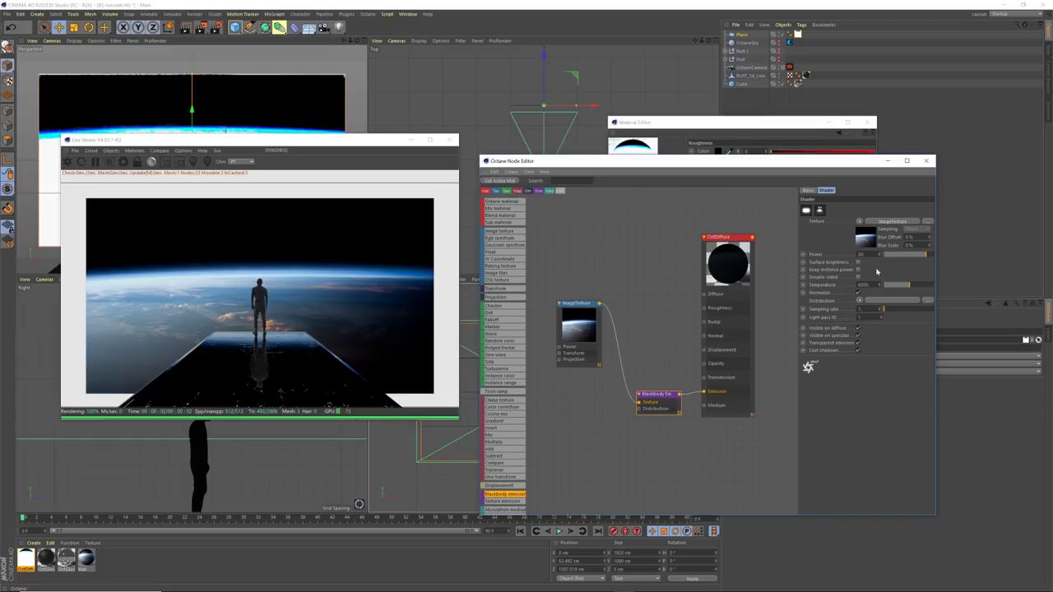
{"action": "left_click", "coordinate": [859, 263]}
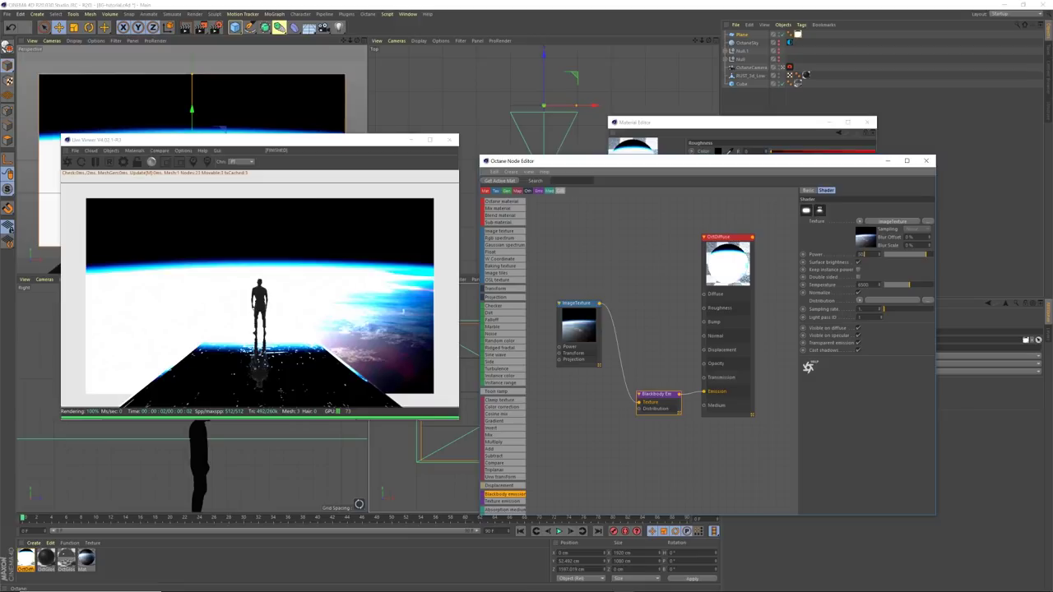
{"action": "key", "text": "Return"}
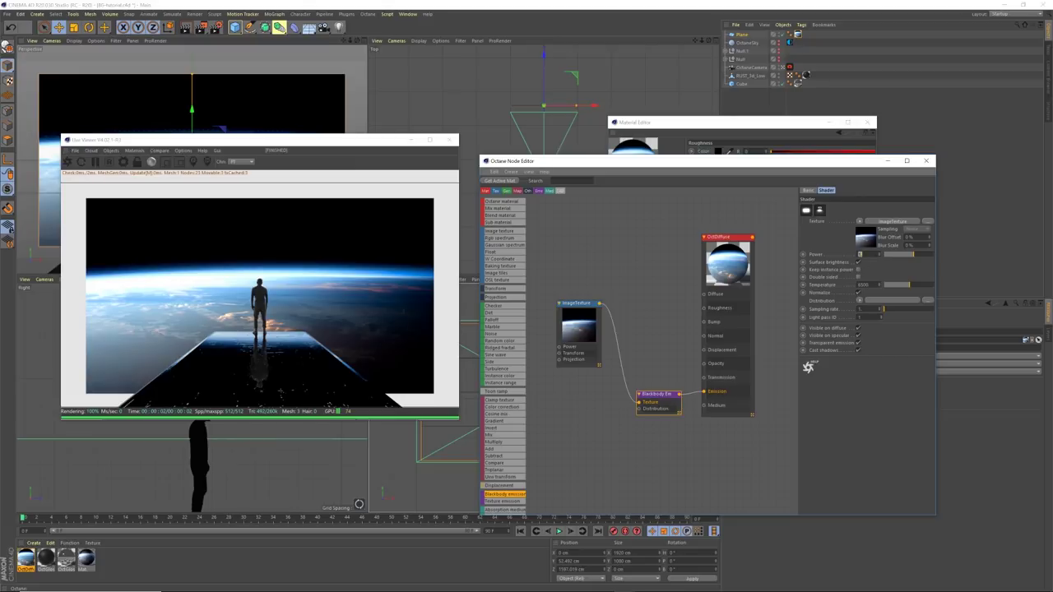
Step: Set the blackbody emission power to 0.6 and close the node editor and the material editor
{"action": "left_click", "coordinate": [860, 262]}
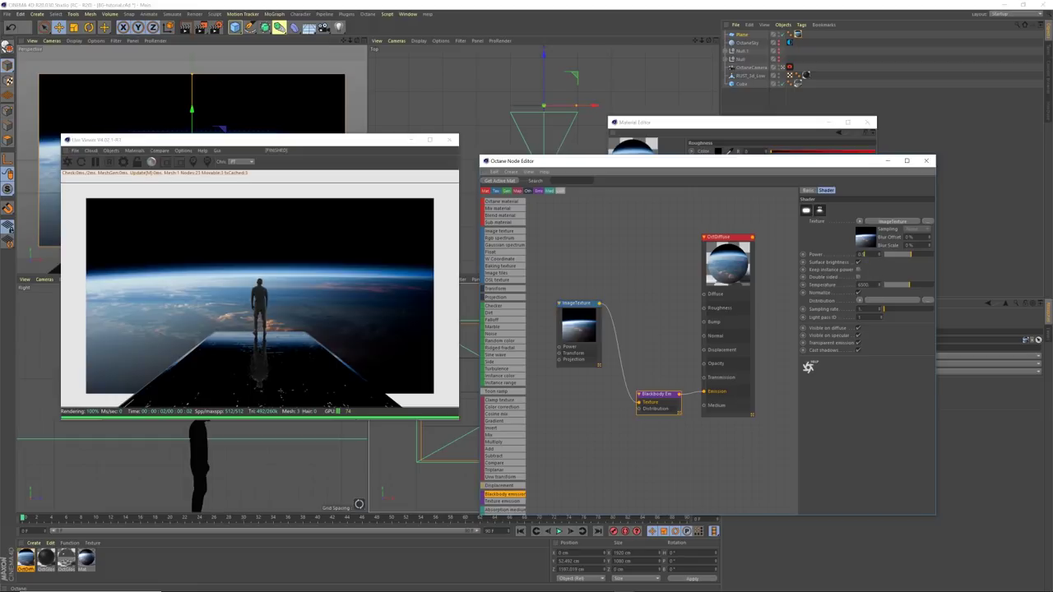
{"action": "left_click", "coordinate": [860, 269]}
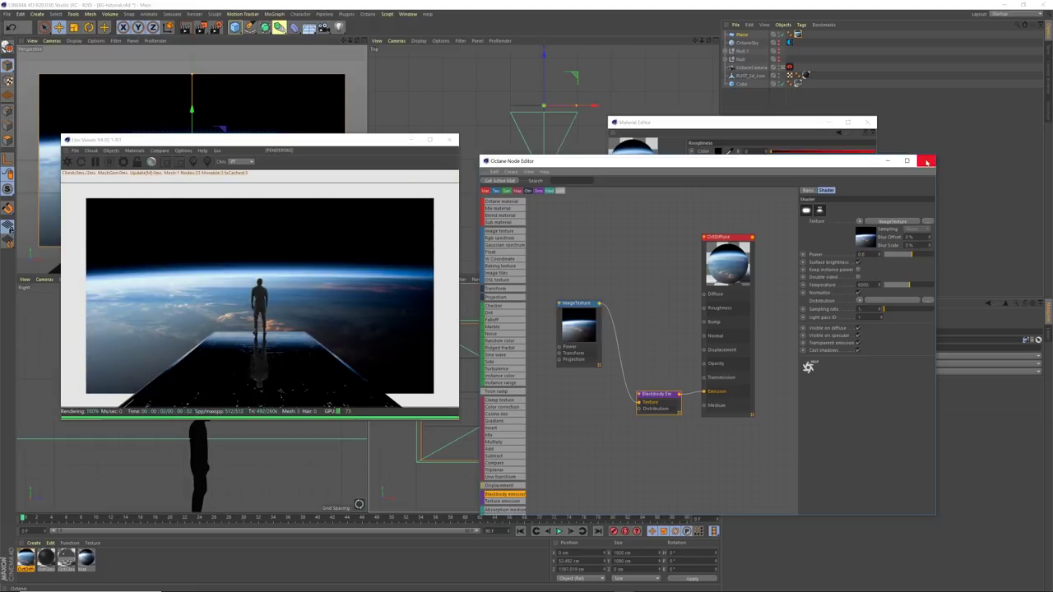
{"action": "left_click", "coordinate": [927, 161]}
{"action": "left_click", "coordinate": [870, 123]}
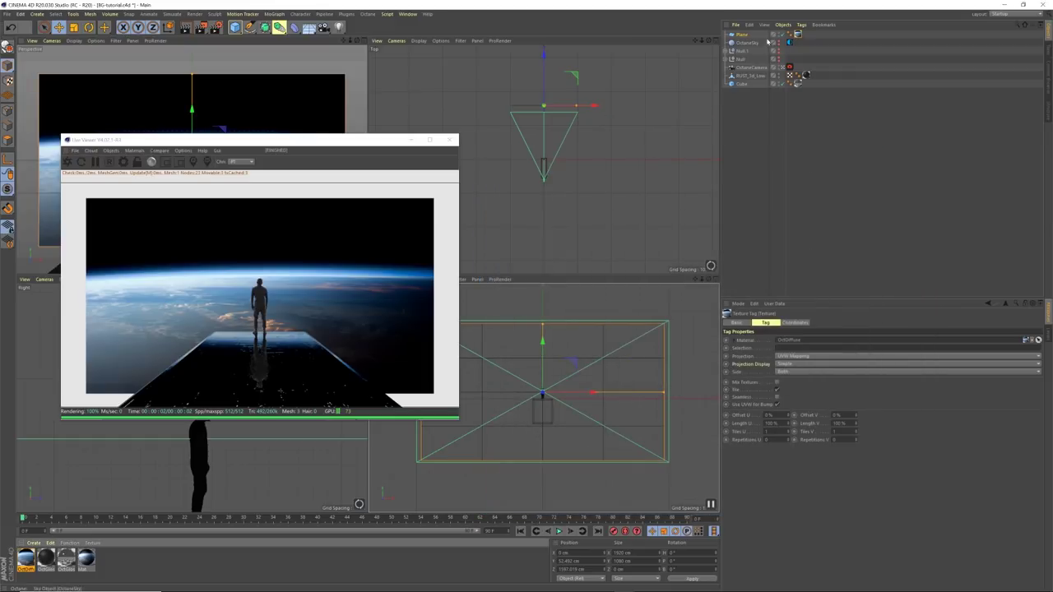
Step: Move the Earth plane closer to the camera and slightly higher so it fills the frame, at about Z 994 cm and Y 67 cm
{"action": "left_click_drag", "start_coordinate": [544, 66], "coordinate": [545, 79]}
{"action": "left_click_drag", "start_coordinate": [543, 340], "coordinate": [543, 352]}
{"action": "left_click_drag", "start_coordinate": [542, 85], "coordinate": [543, 95]}
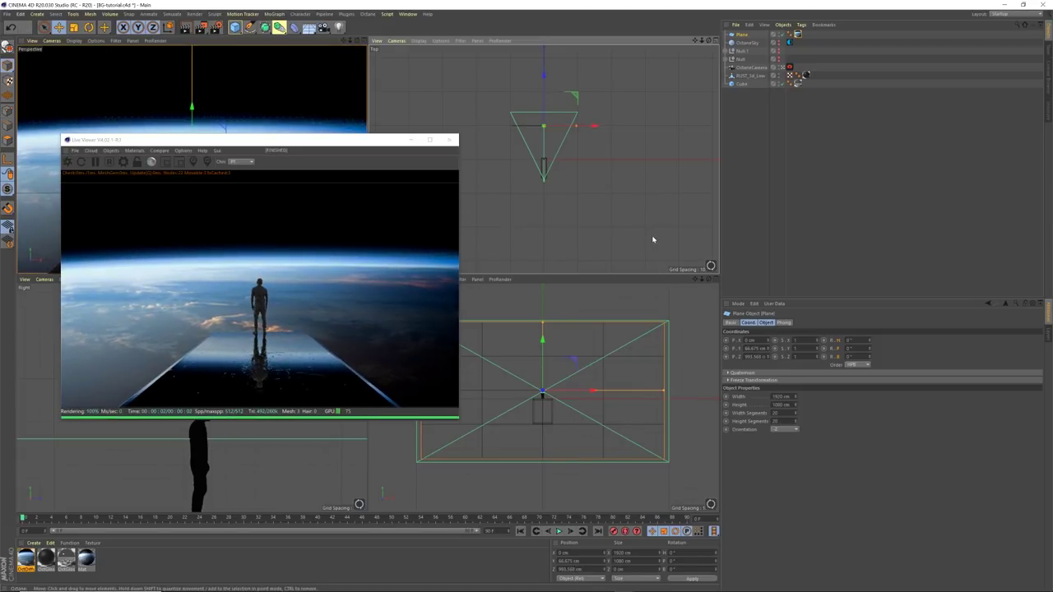
{"action": "left_click_drag", "start_coordinate": [339, 140], "coordinate": [345, 139]}
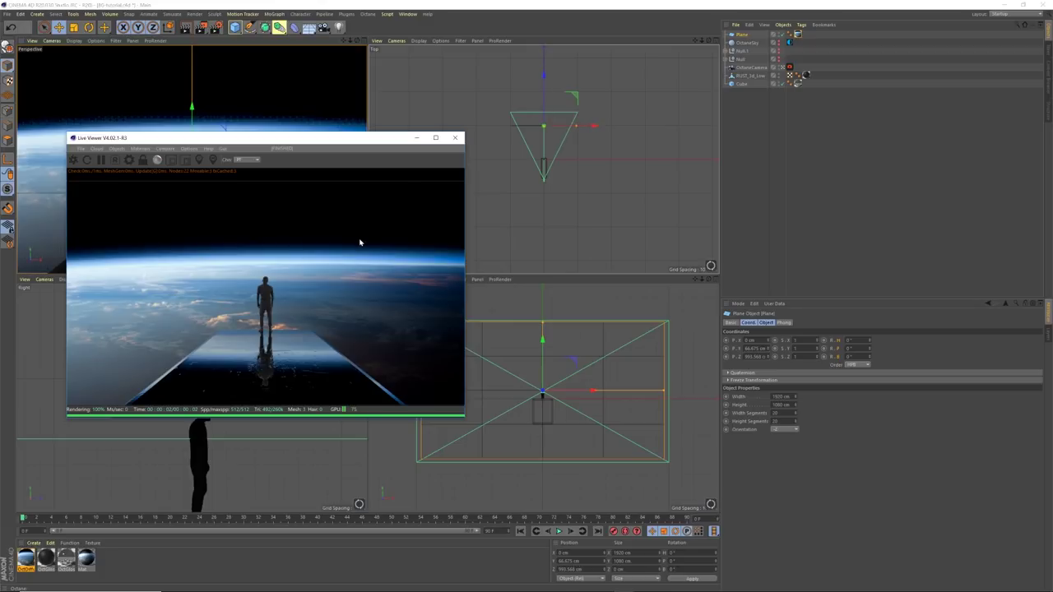
Step: Disable the OctaneSky for rendering and look over the lights grouped under Null.1
{"action": "left_click", "coordinate": [780, 46]}
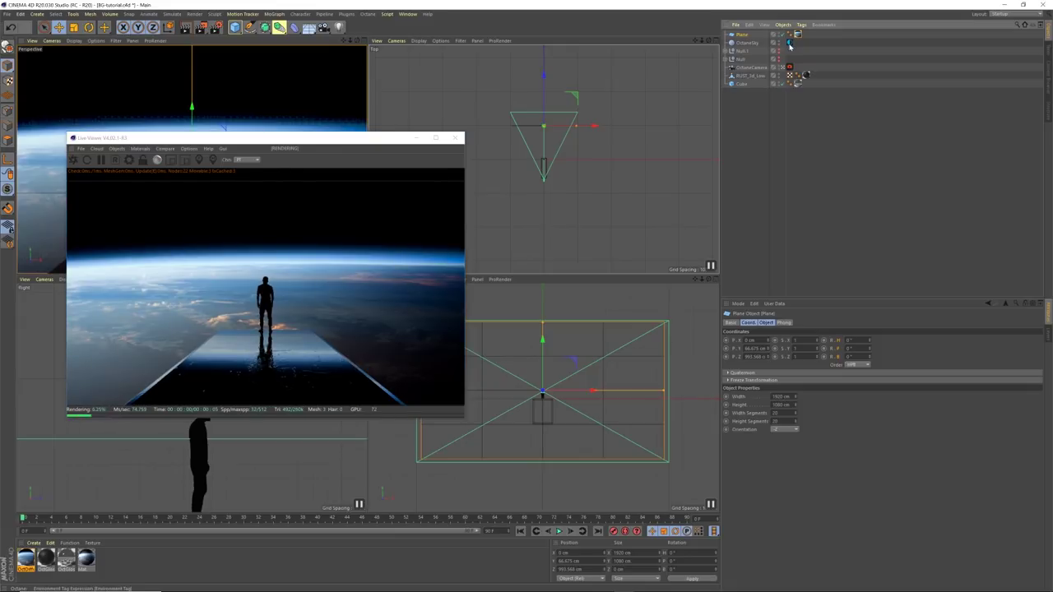
{"action": "left_click", "coordinate": [746, 45]}
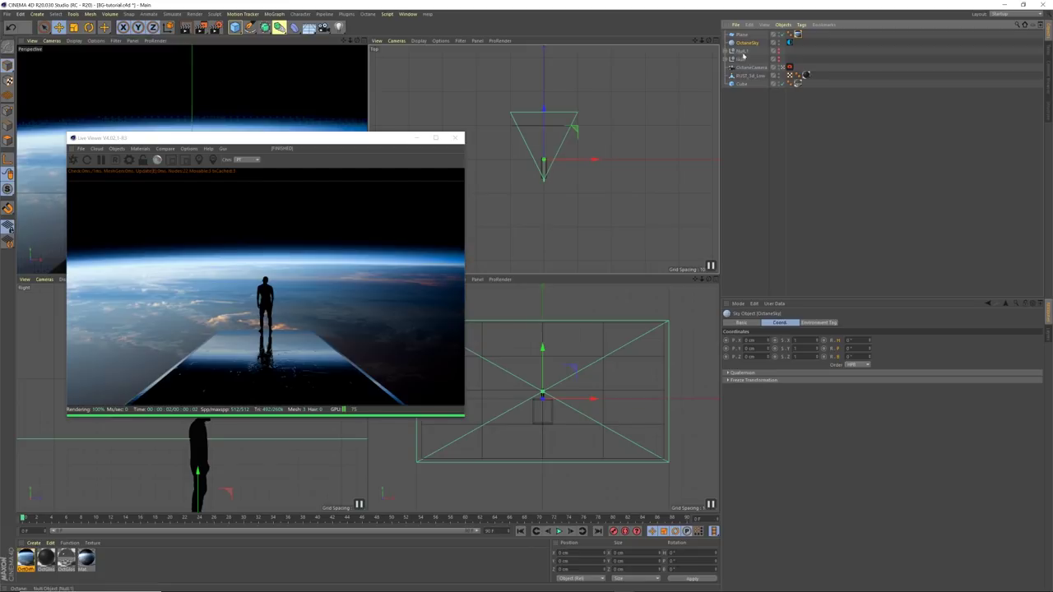
{"action": "left_click", "coordinate": [729, 51]}
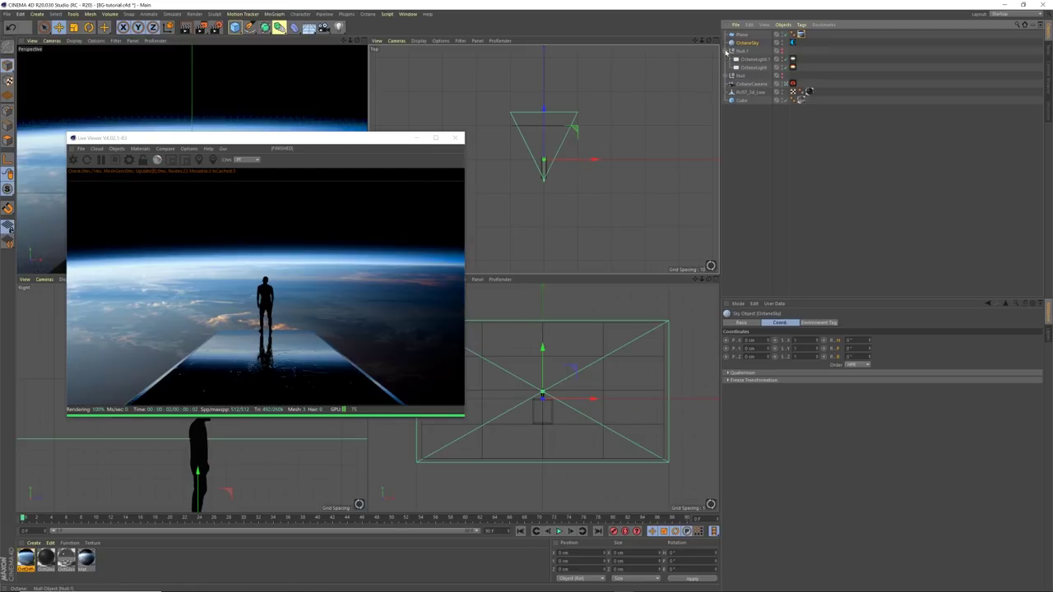
{"action": "left_click", "coordinate": [728, 51]}
{"action": "left_click", "coordinate": [728, 51]}
{"action": "left_click", "coordinate": [731, 51]}
Step: Duplicate the Earth plane and rotate the copy 90° in pitch so it lies horizontally
{"action": "left_click", "coordinate": [744, 36]}
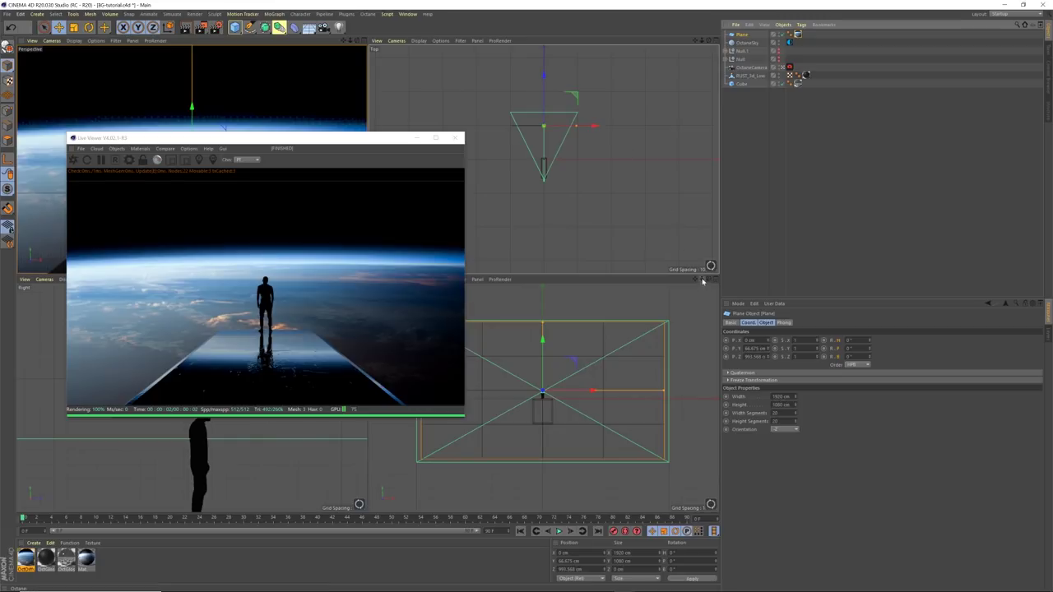
{"action": "left_click_drag", "start_coordinate": [701, 279], "coordinate": [552, 337]}
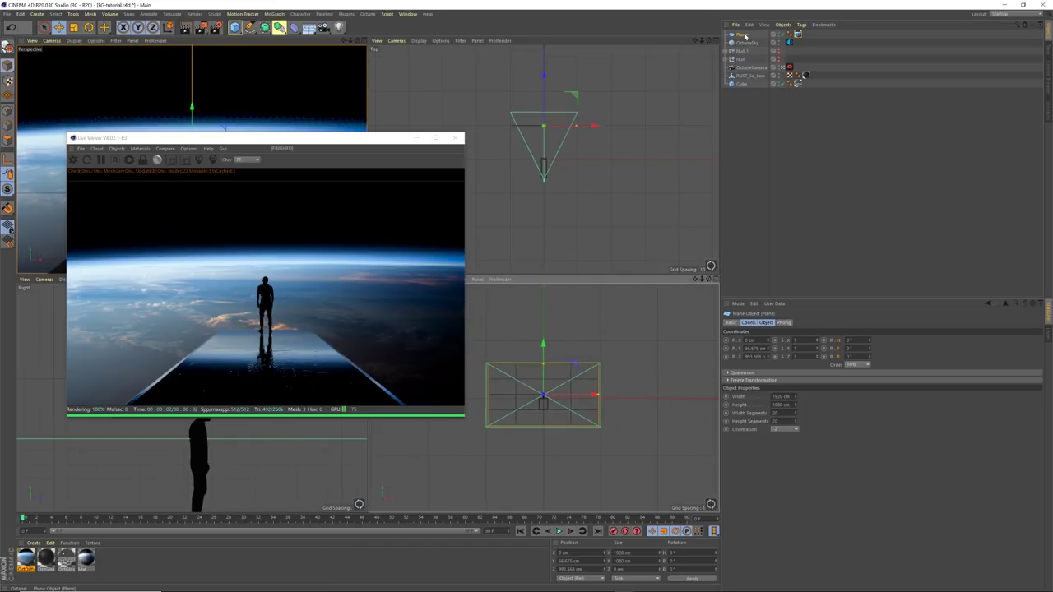
{"action": "left_click_drag", "start_coordinate": [745, 36], "coordinate": [745, 33]}
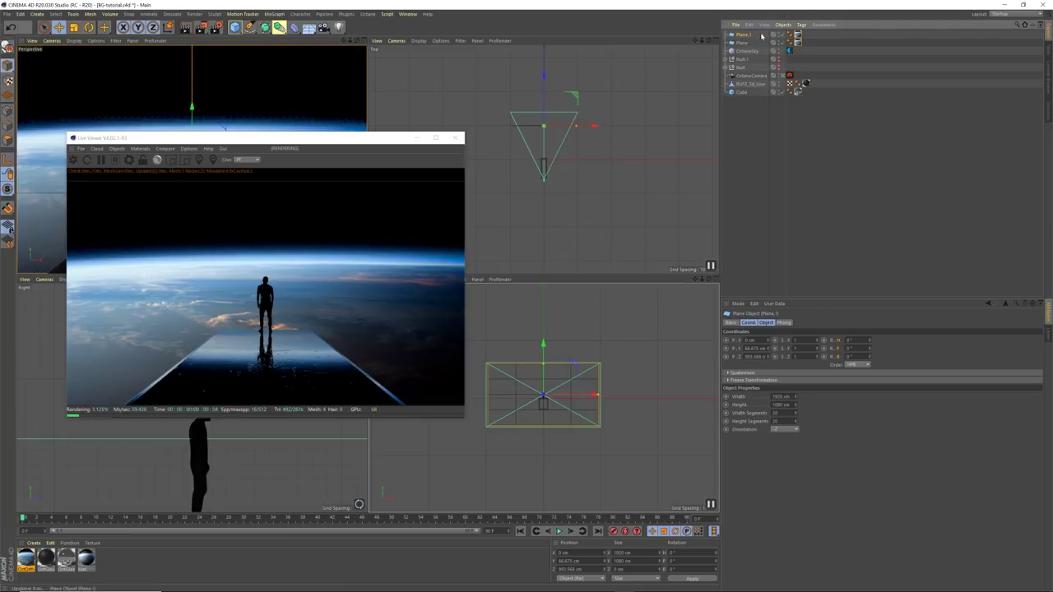
{"action": "key", "text": "r"}
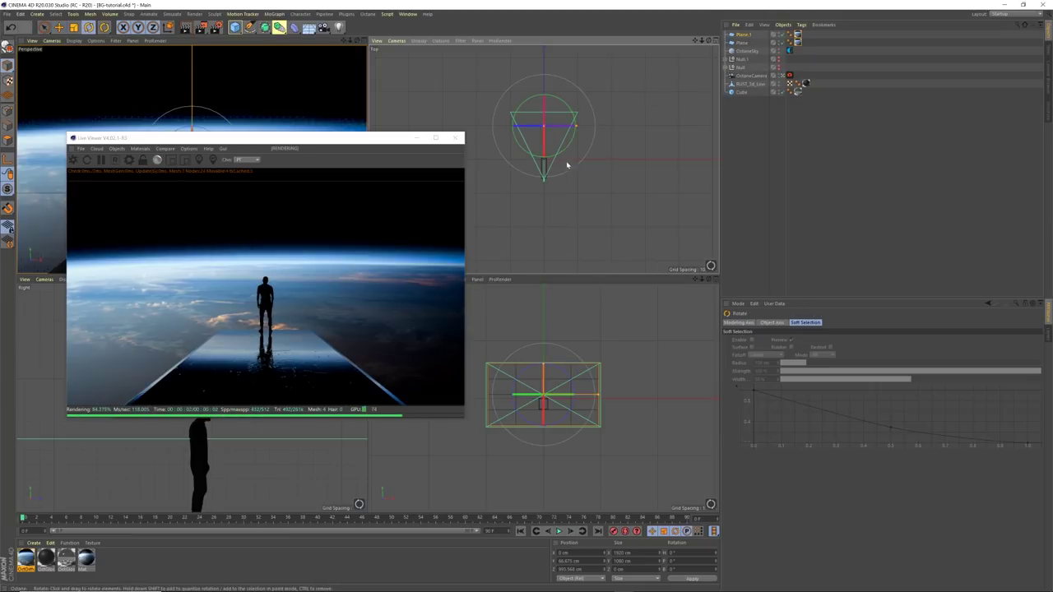
{"action": "left_click_drag", "start_coordinate": [546, 104], "coordinate": [542, 193]}
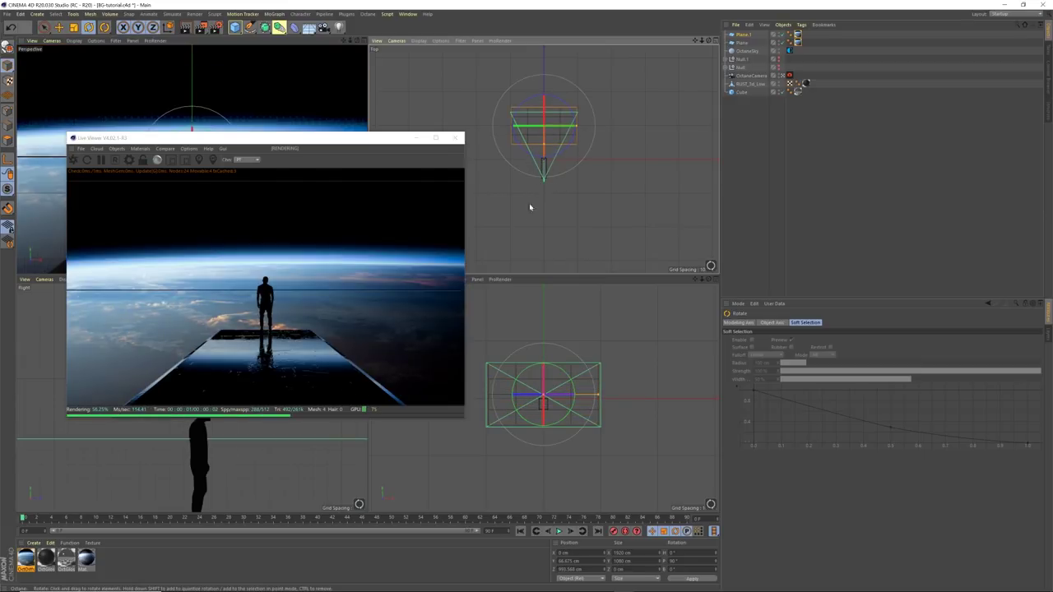
Step: Raise the duplicate plane above the figure and tilt it sideways to face the platform at an angle
{"action": "key", "text": "e"}
{"action": "left_click_drag", "start_coordinate": [543, 348], "coordinate": [542, 333]}
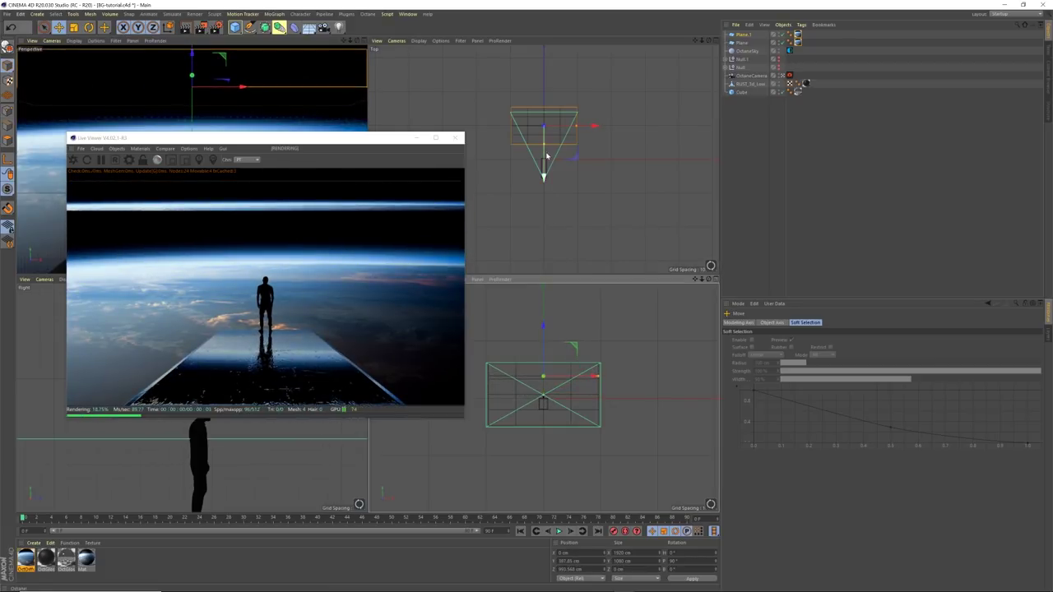
{"action": "key", "text": "r"}
{"action": "left_click_drag", "start_coordinate": [564, 125], "coordinate": [500, 127]}
{"action": "key", "text": "e"}
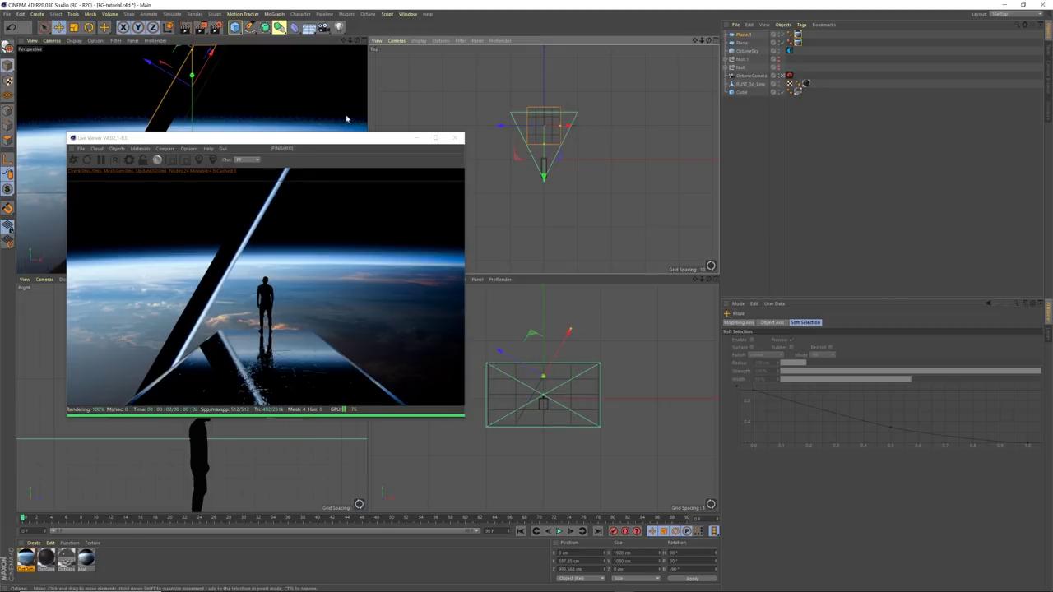
Step: Shift the tilted duplicate plane along the world axes to the figure's left side, at about X -475 cm and Z 748 cm
{"action": "key", "text": "w"}
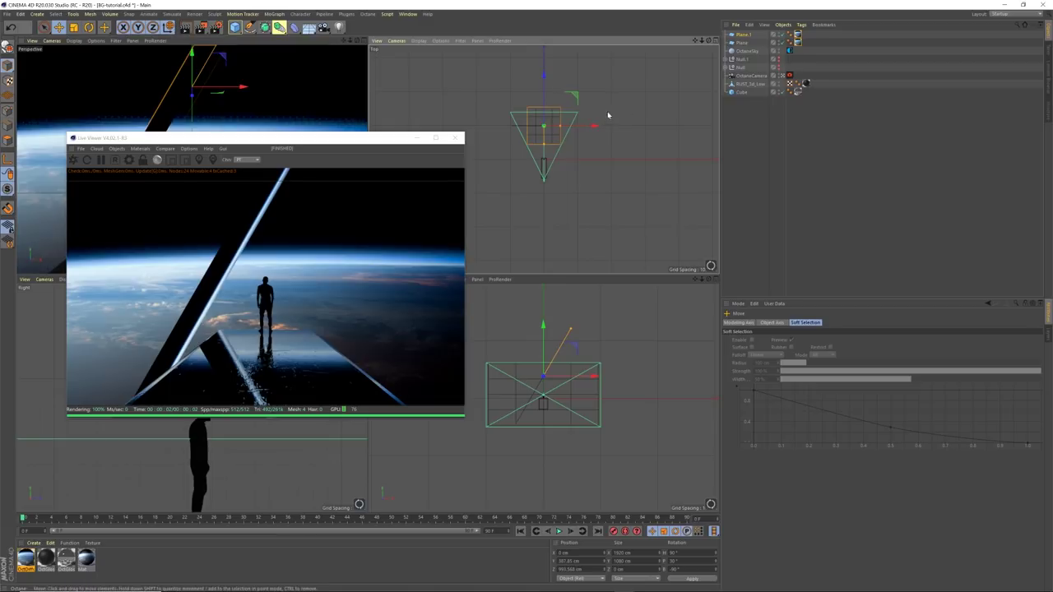
{"action": "left_click_drag", "start_coordinate": [594, 127], "coordinate": [554, 127]}
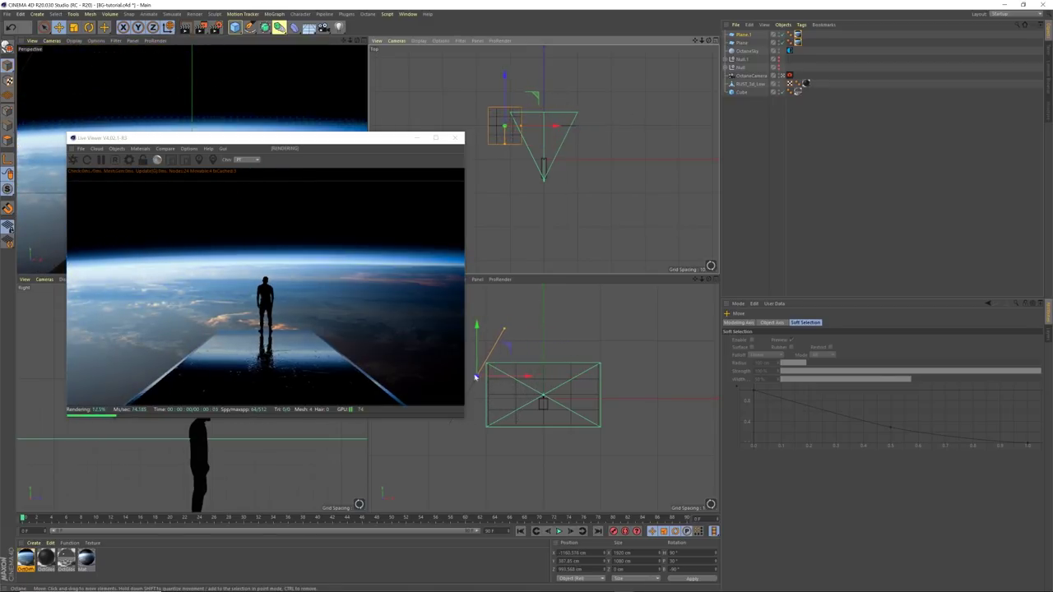
{"action": "left_click_drag", "start_coordinate": [696, 280], "coordinate": [720, 282]}
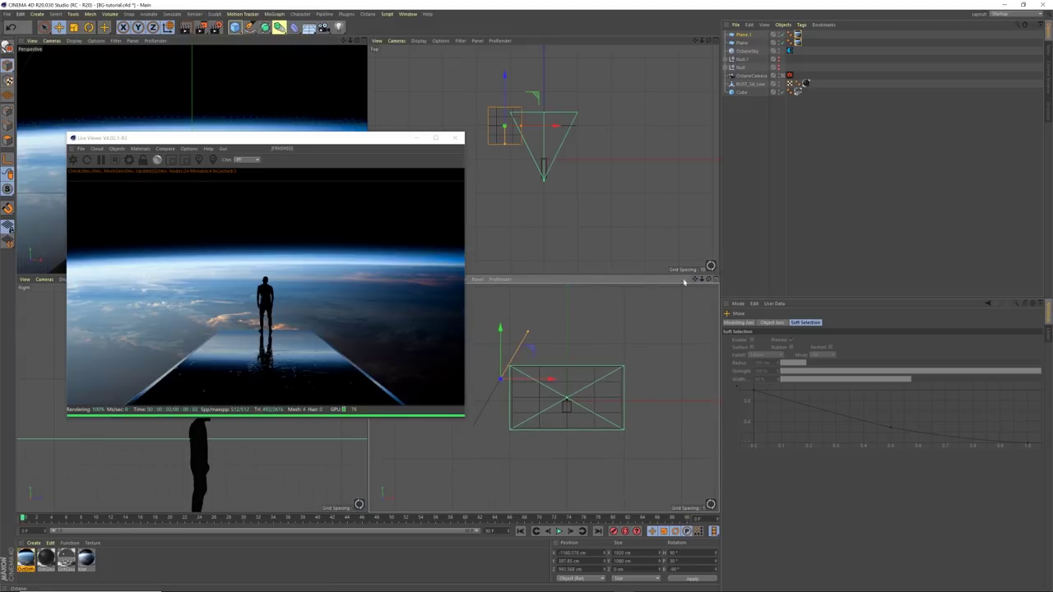
{"action": "left_click", "coordinate": [743, 36]}
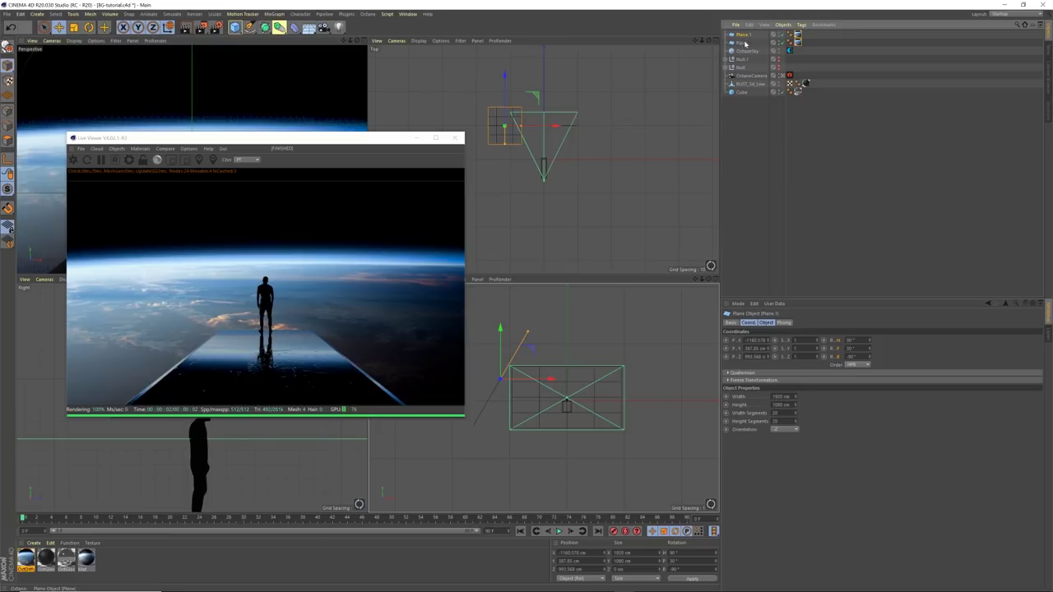
{"action": "left_click_drag", "start_coordinate": [547, 378], "coordinate": [596, 376]}
{"action": "left_click_drag", "start_coordinate": [527, 84], "coordinate": [527, 85]}
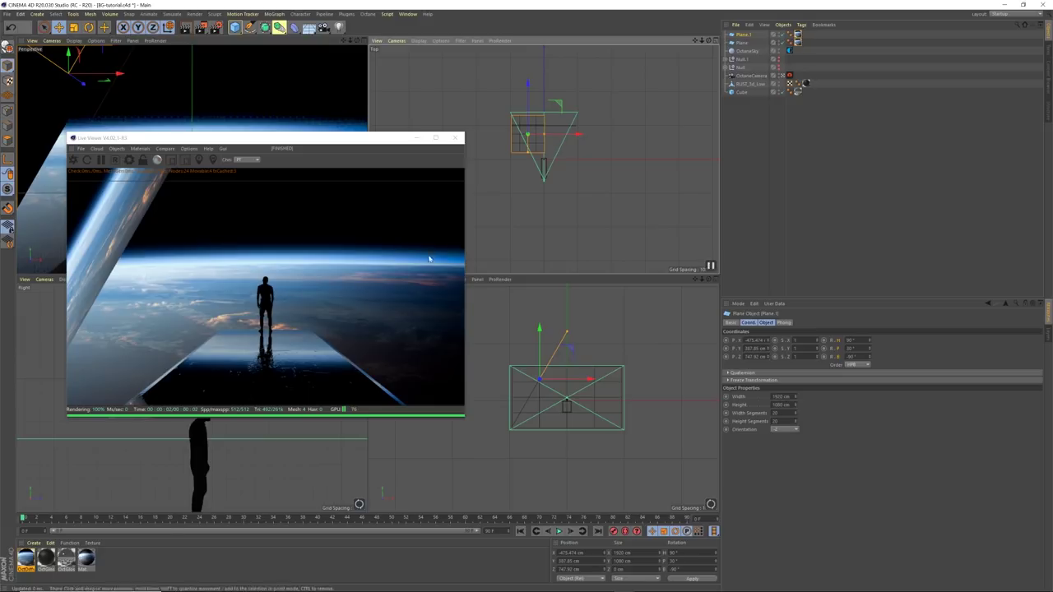
Step: Open the Earth material's node graph, place the image texture beside the emission node, and show the blackbody emission settings
{"action": "double_click", "coordinate": [26, 560]}
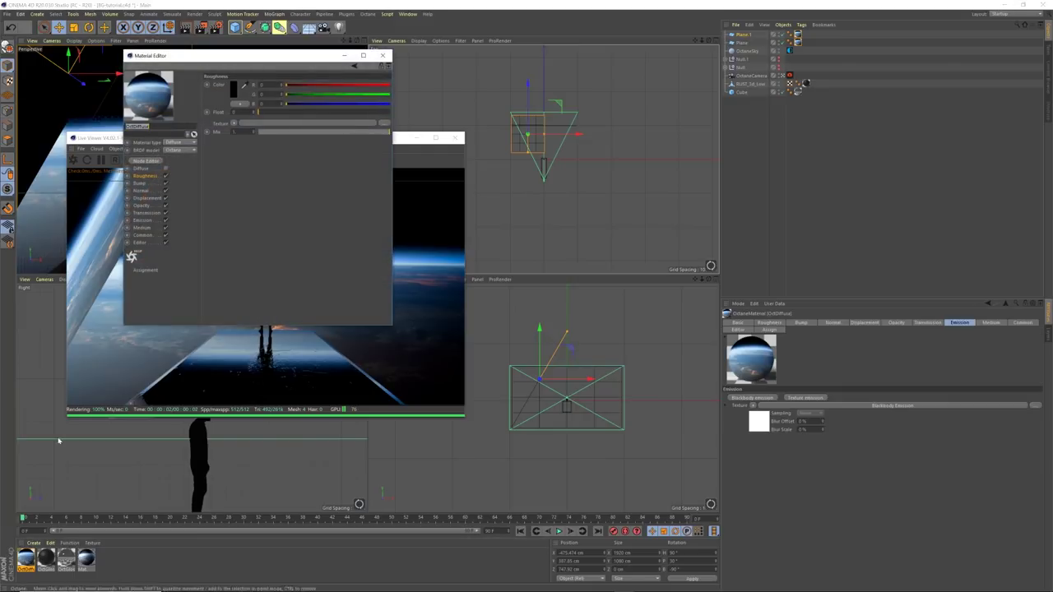
{"action": "left_click_drag", "start_coordinate": [264, 54], "coordinate": [698, 124]}
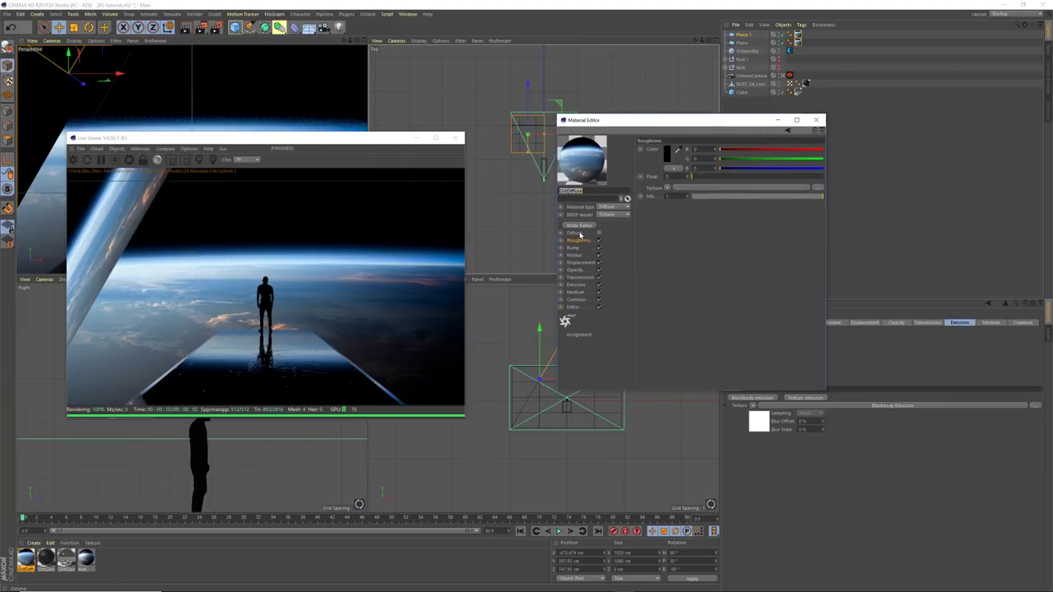
{"action": "left_click", "coordinate": [581, 226]}
{"action": "left_click_drag", "start_coordinate": [263, 157], "coordinate": [623, 108]}
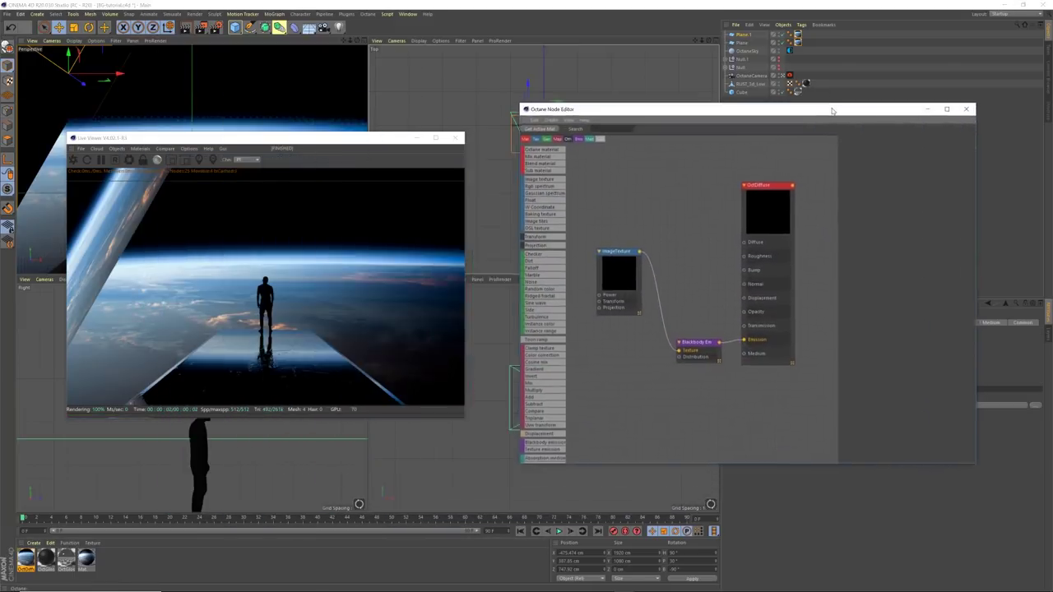
{"action": "left_click_drag", "start_coordinate": [621, 256], "coordinate": [634, 335]}
{"action": "left_click", "coordinate": [699, 342]}
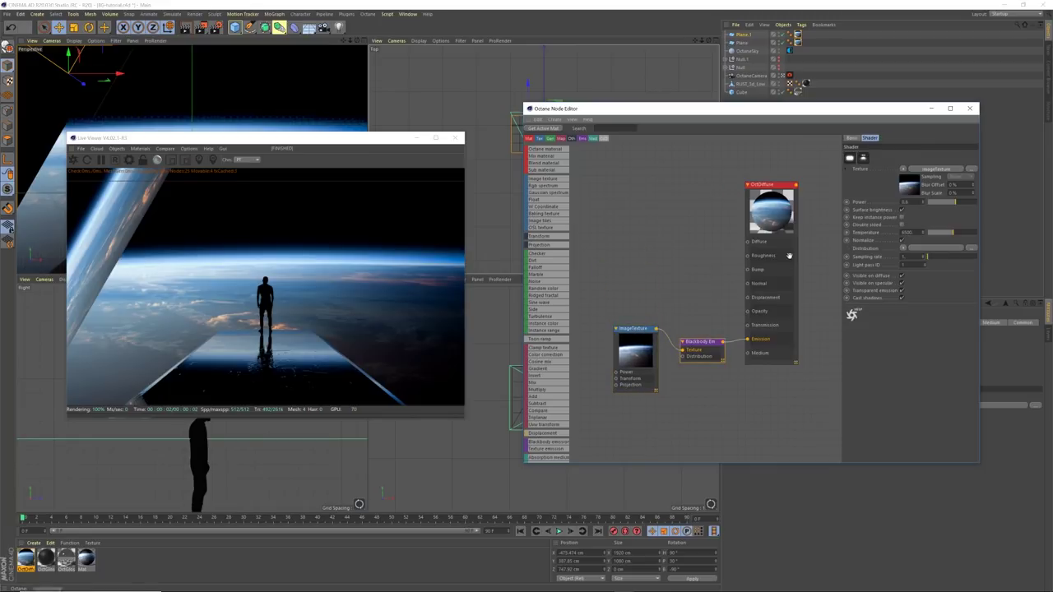
Step: Try the blackbody emission without surface brightness at a higher power, and restore surface brightness with power 0.6
{"action": "left_click", "coordinate": [903, 209]}
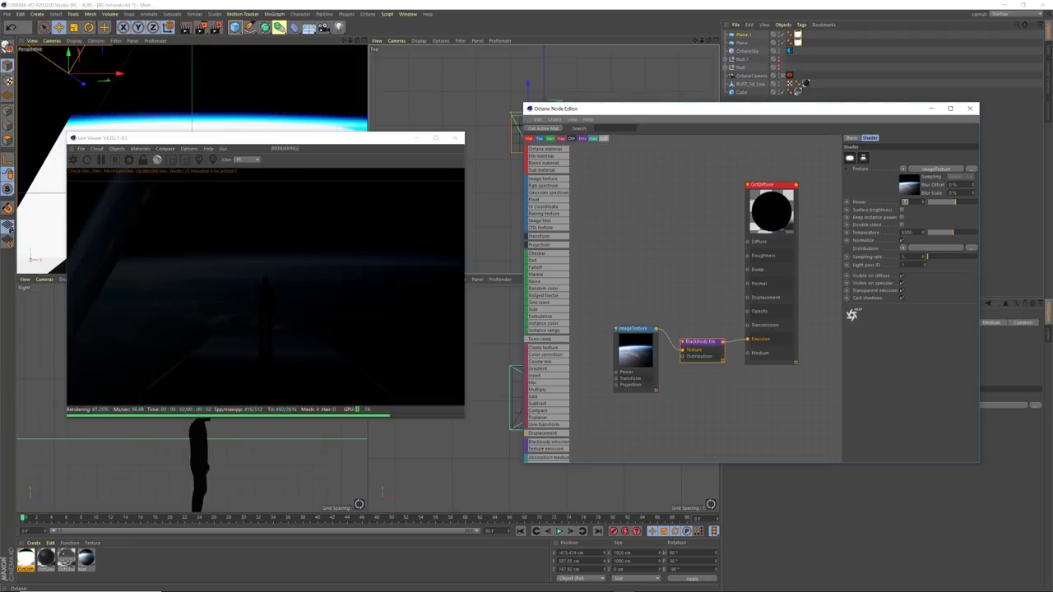
{"action": "key", "text": "Return"}
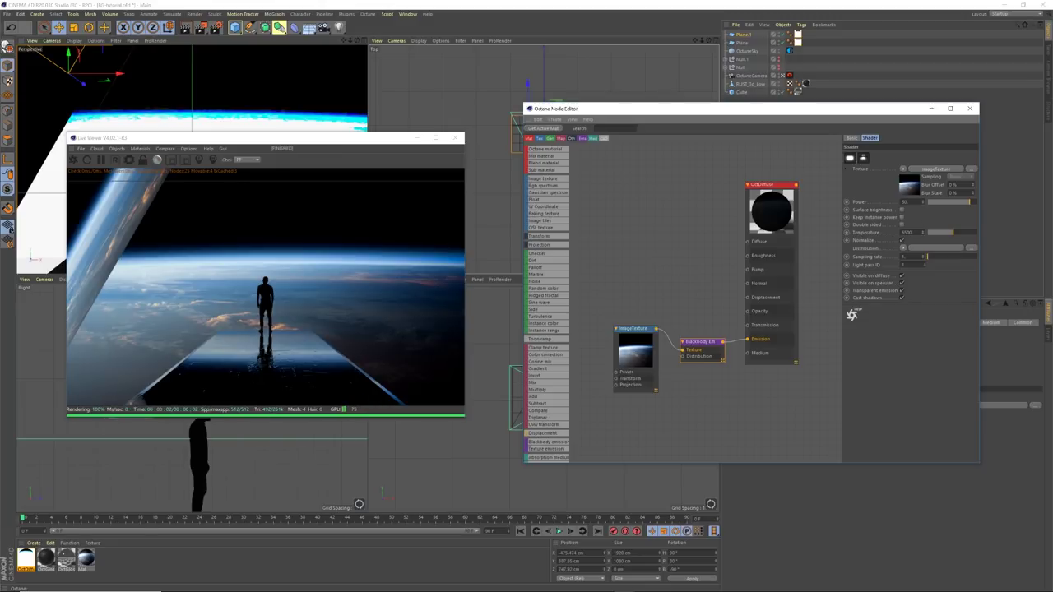
{"action": "left_click", "coordinate": [903, 211]}
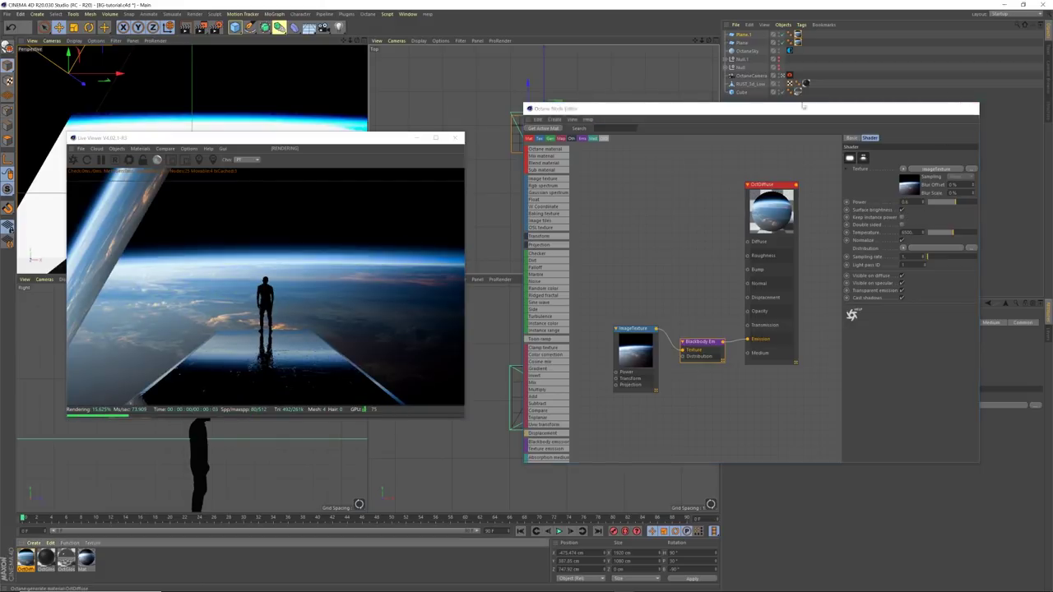
{"action": "left_click", "coordinate": [970, 107]}
{"action": "left_click", "coordinate": [819, 120]}
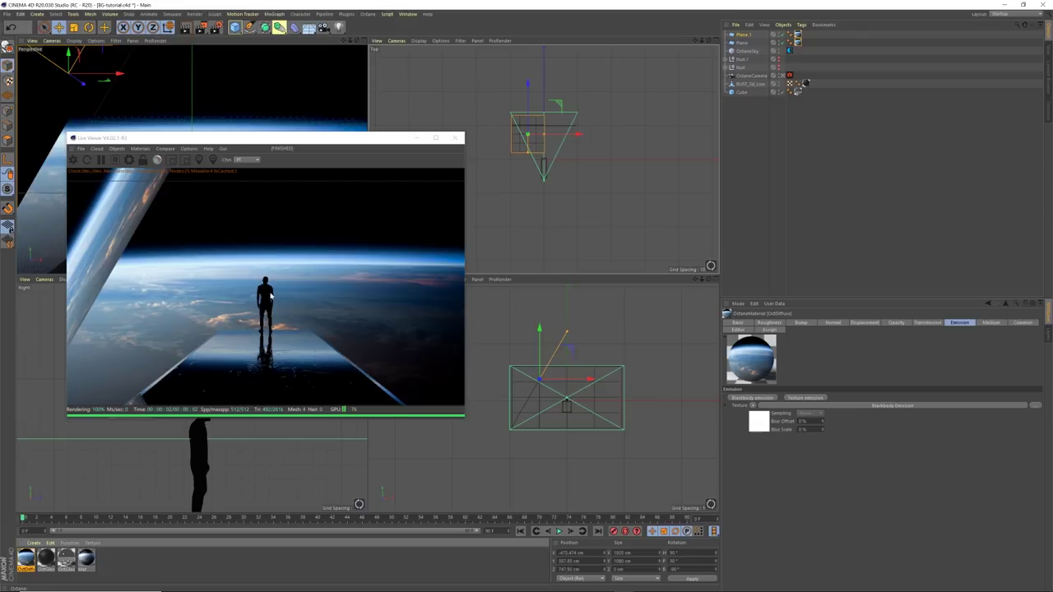
Step: Move the duplicate plane out of the camera's view beside the figure, and delete it
{"action": "left_click_drag", "start_coordinate": [573, 141], "coordinate": [556, 161]}
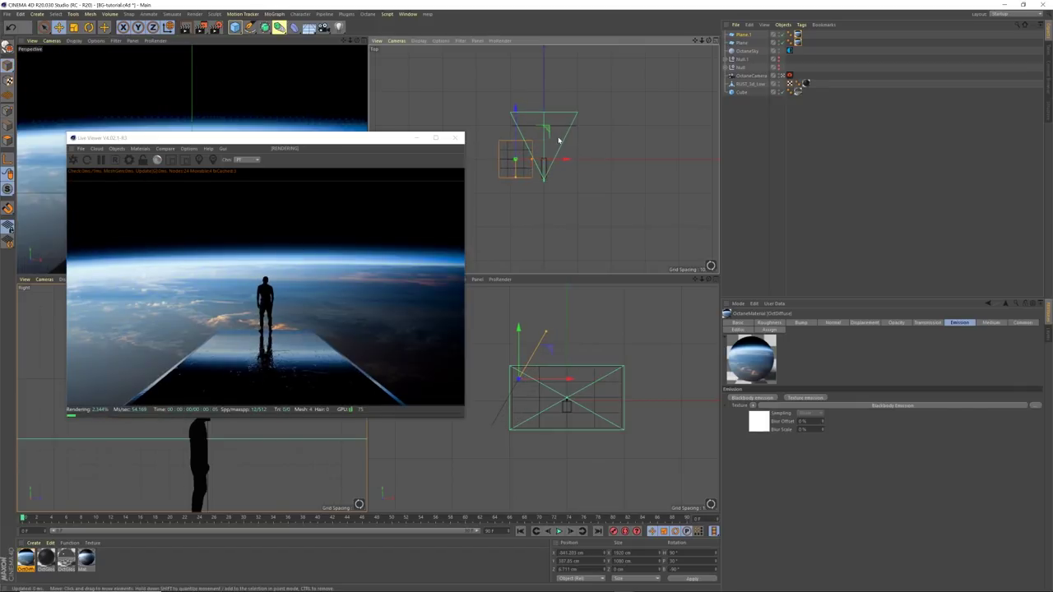
{"action": "left_click_drag", "start_coordinate": [372, 141], "coordinate": [384, 147]}
{"action": "left_click", "coordinate": [761, 44]}
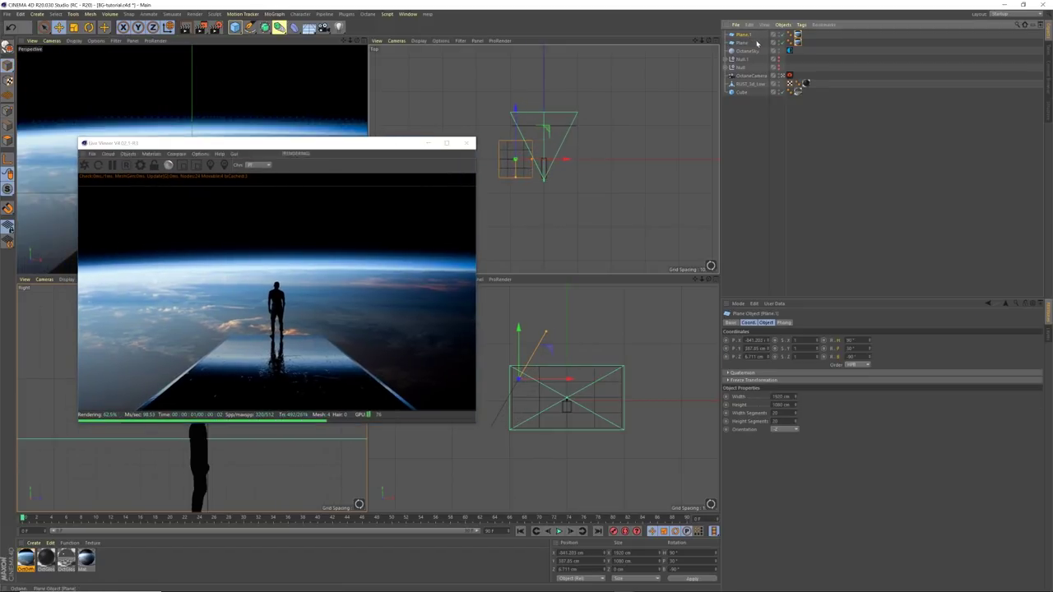
{"action": "key", "text": "Delete"}
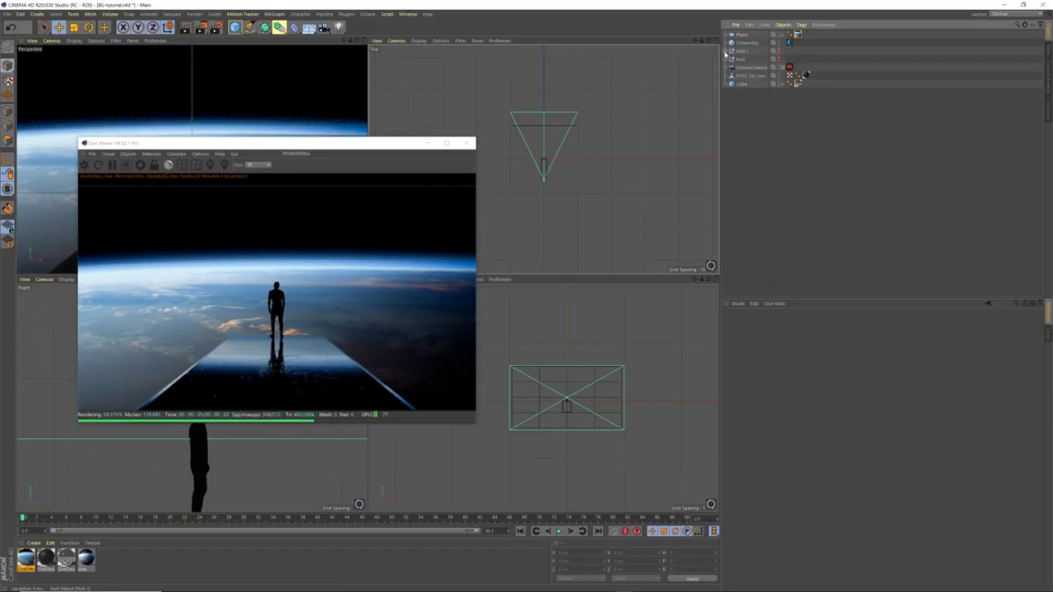
Step: Take OctaneLight.1 out of Null.1 to the top level of the hierarchy and slide it farther back along Z
{"action": "left_click", "coordinate": [732, 51]}
{"action": "left_click", "coordinate": [758, 60]}
{"action": "left_click_drag", "start_coordinate": [759, 61], "coordinate": [753, 33]}
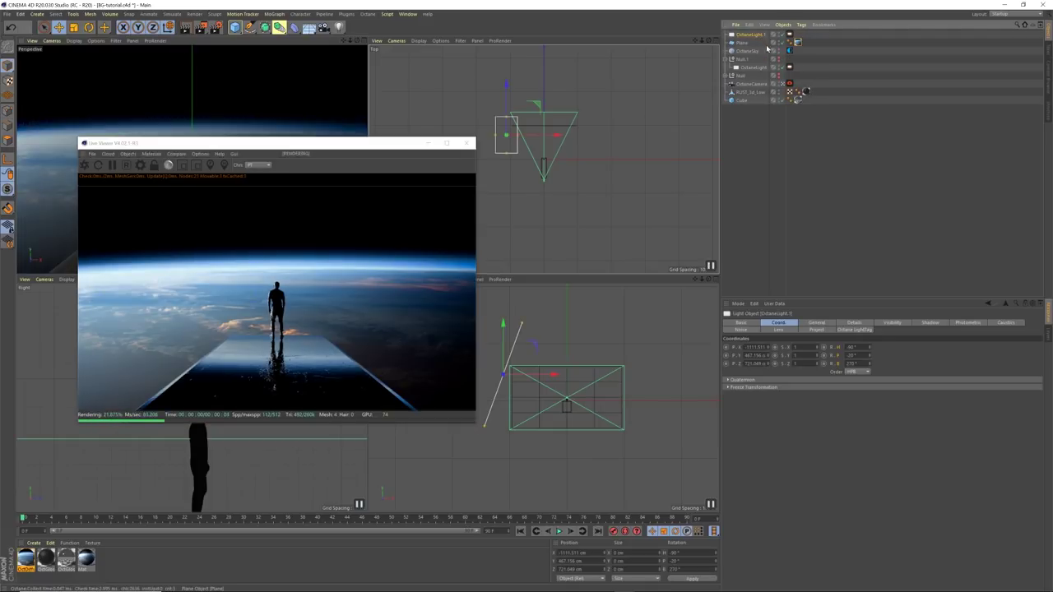
{"action": "mouse_move", "coordinate": [364, 137]}
{"action": "left_mouse_down"}
{"action": "mouse_move", "coordinate": [369, 150]}
{"action": "mouse_move", "coordinate": [350, 133]}
{"action": "left_mouse_up"}
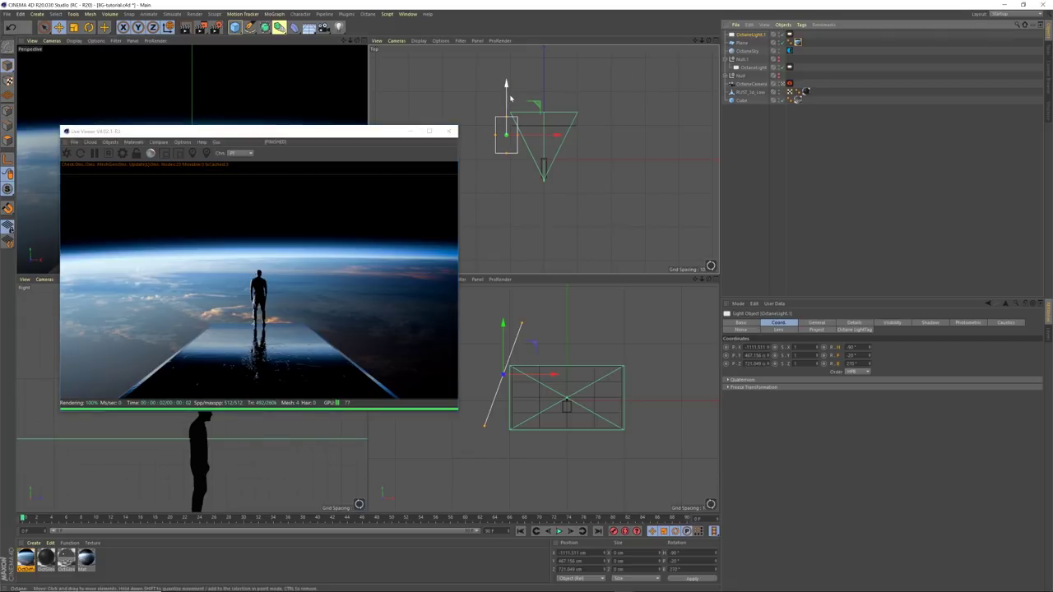
{"action": "left_click_drag", "start_coordinate": [507, 97], "coordinate": [507, 89]}
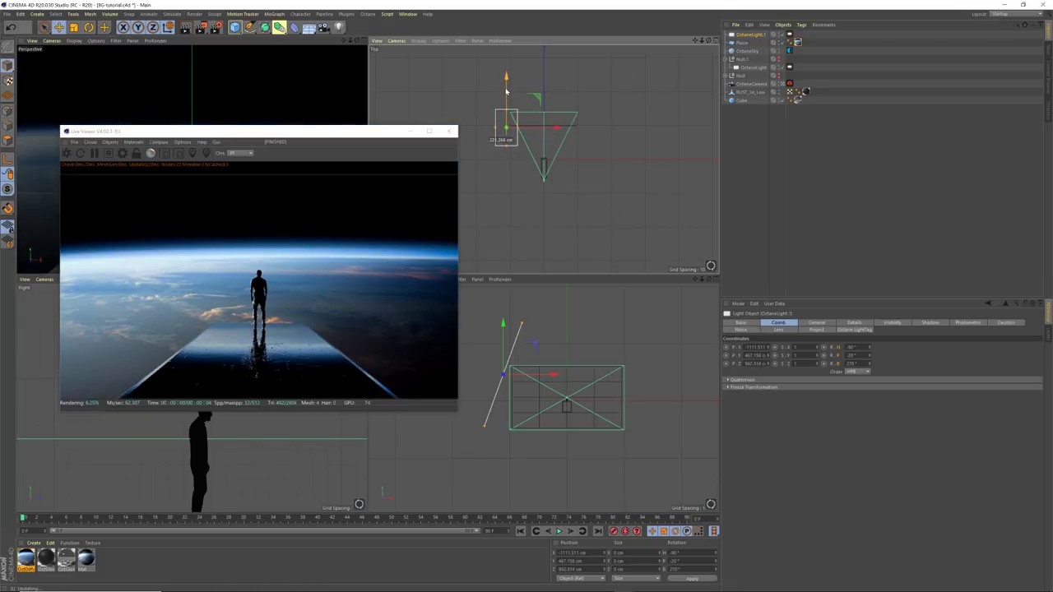
{"action": "left_click_drag", "start_coordinate": [344, 134], "coordinate": [355, 145]}
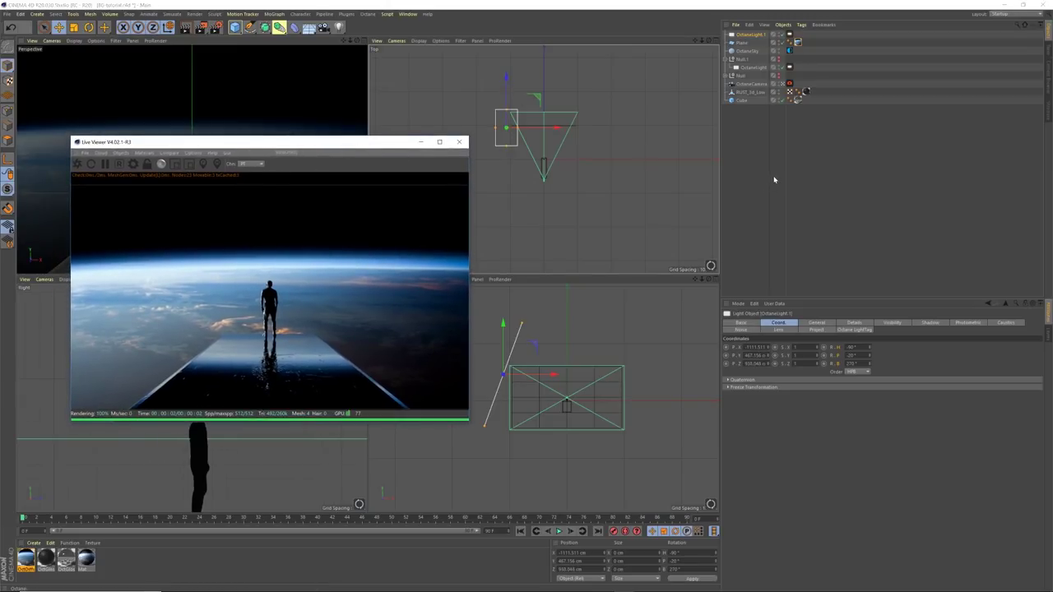
Step: Deselect the light and show the emission settings of the backdrop plane's Earth material
{"action": "left_click", "coordinate": [752, 167]}
{"action": "left_click_drag", "start_coordinate": [362, 146], "coordinate": [393, 134]}
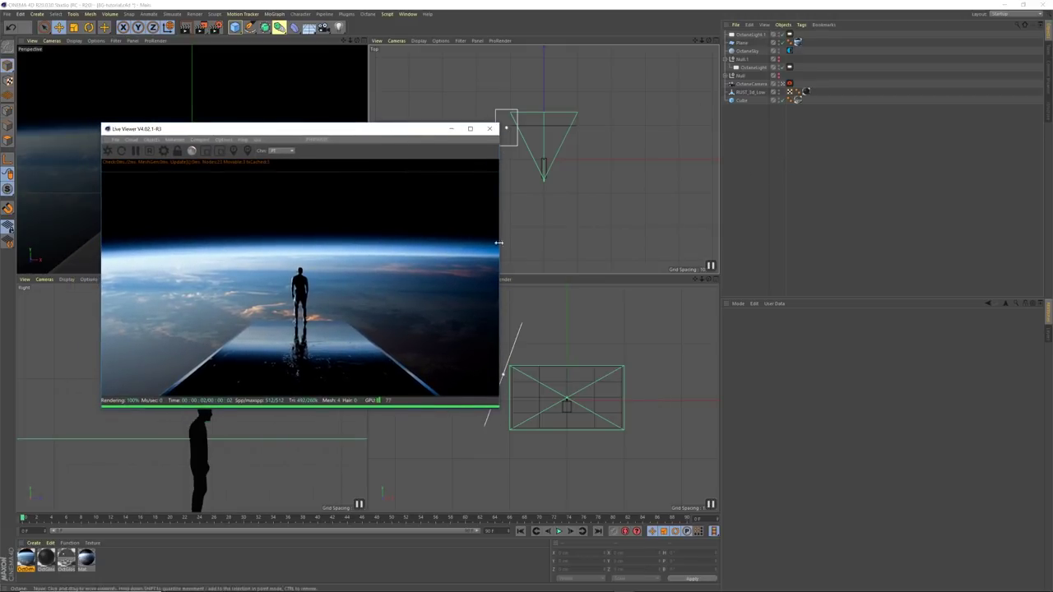
{"action": "left_click", "coordinate": [798, 42]}
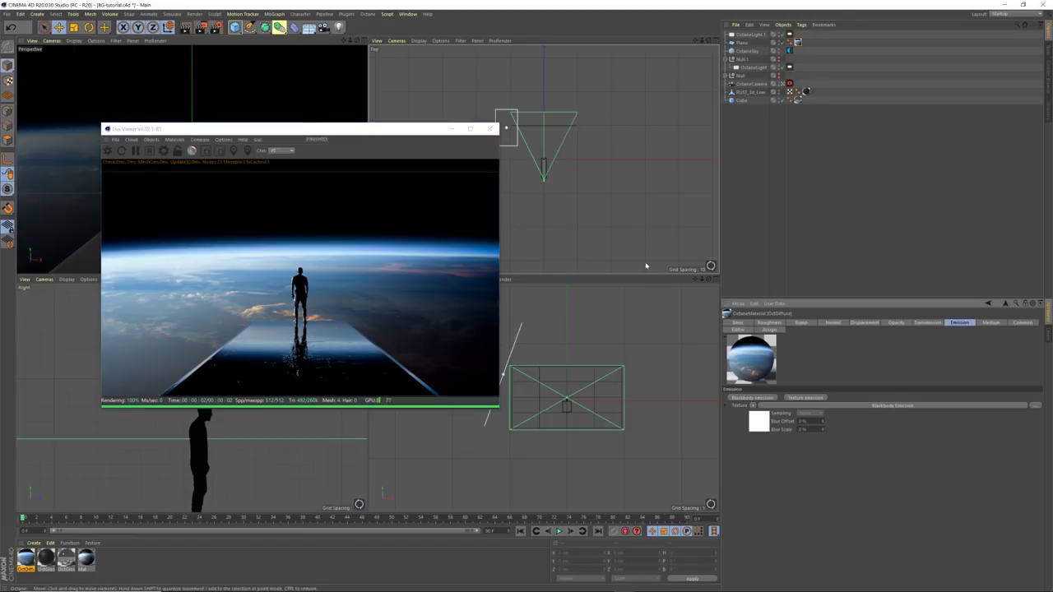
{"action": "left_click_drag", "start_coordinate": [387, 131], "coordinate": [351, 136]}
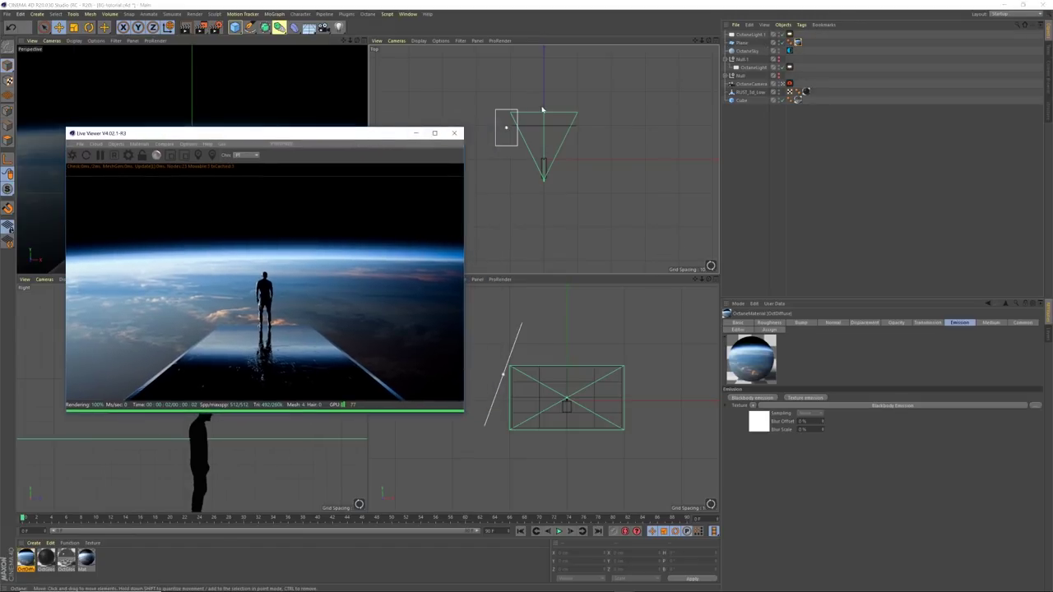
Step: Review how the image texture and blackbody emission connect in the Earth material's node graph, and close both material editing windows
{"action": "left_click", "coordinate": [25, 560]}
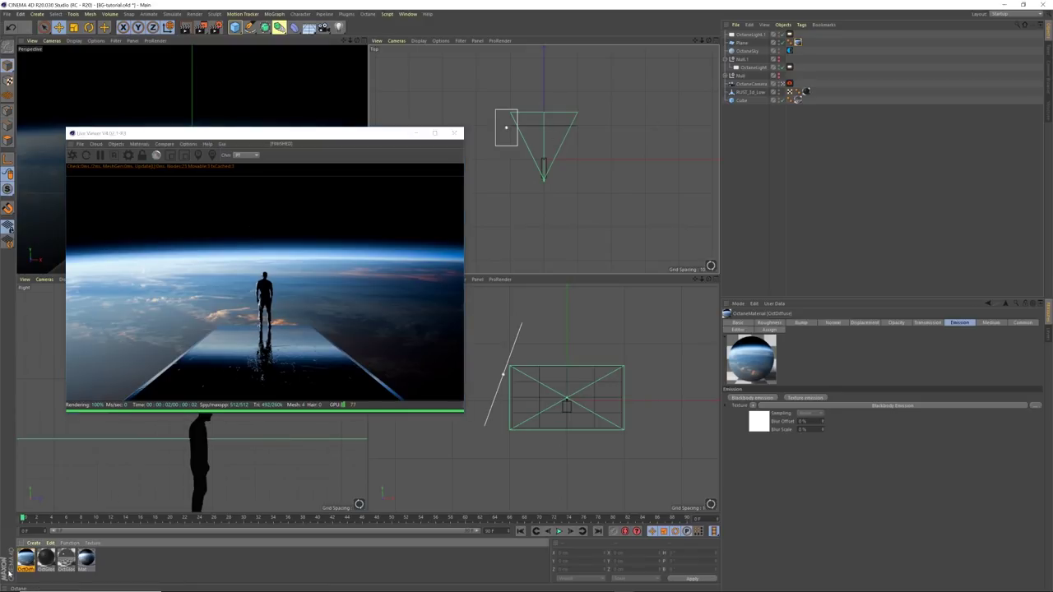
{"action": "double_click", "coordinate": [25, 559]}
{"action": "left_click_drag", "start_coordinate": [262, 48], "coordinate": [711, 116]}
{"action": "left_click", "coordinate": [593, 218]}
{"action": "left_click_drag", "start_coordinate": [503, 164], "coordinate": [844, 109]}
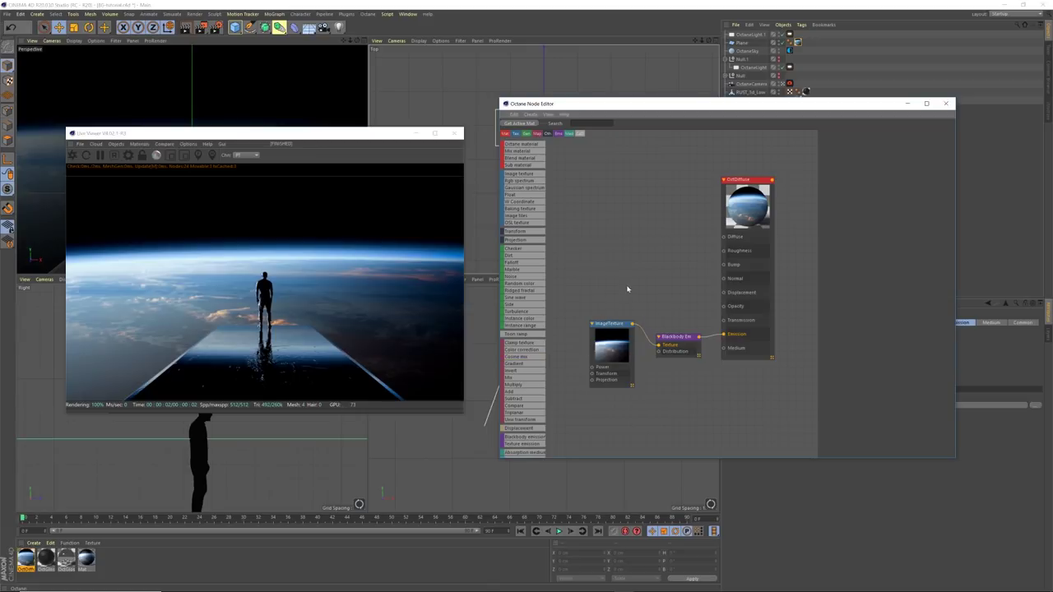
{"action": "left_click", "coordinate": [947, 104]}
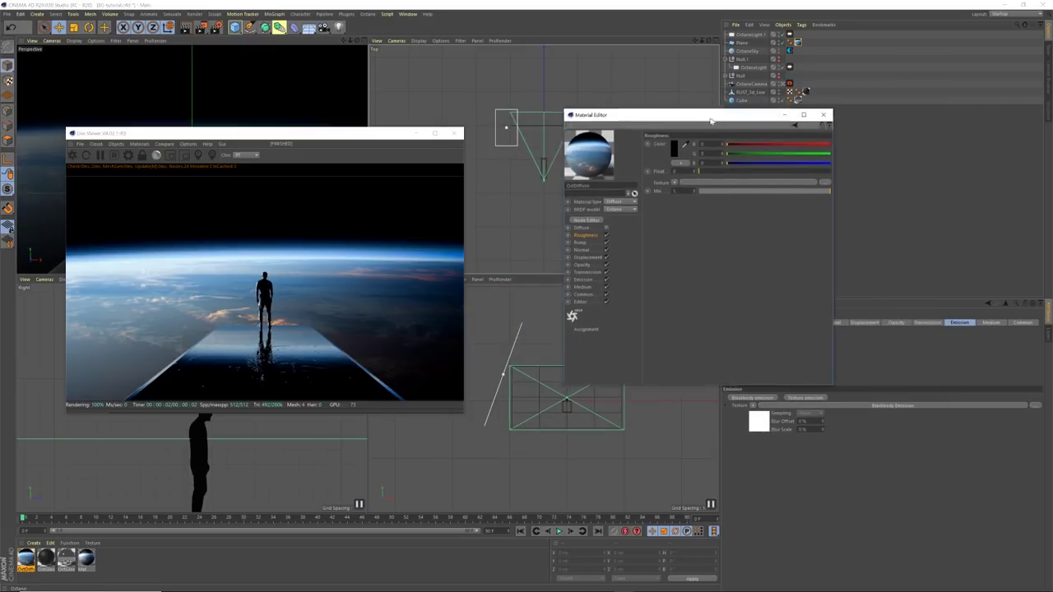
{"action": "left_click", "coordinate": [832, 113]}
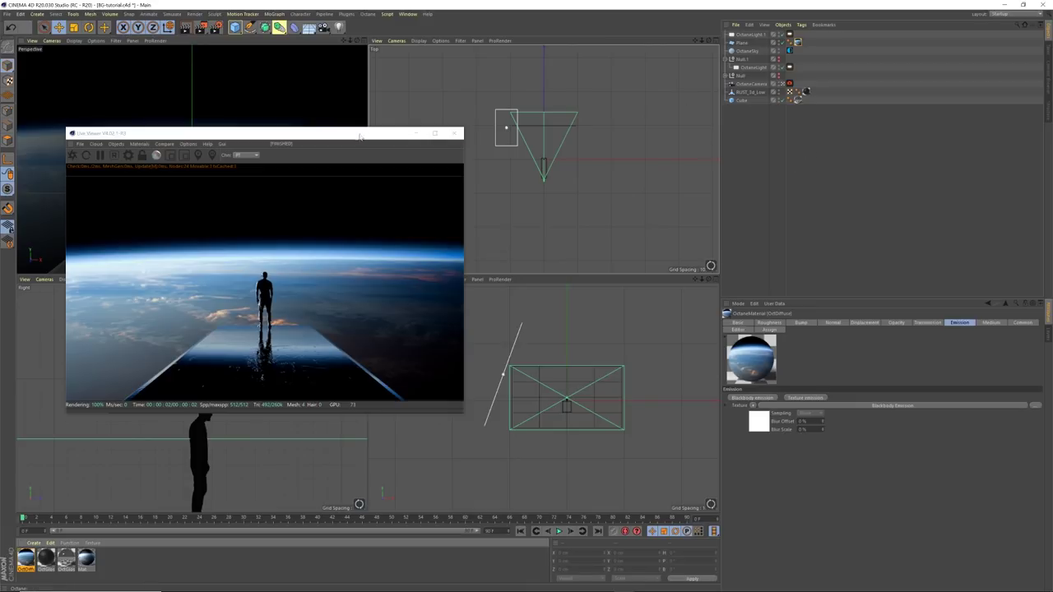
{"action": "left_click_drag", "start_coordinate": [361, 135], "coordinate": [373, 132]}
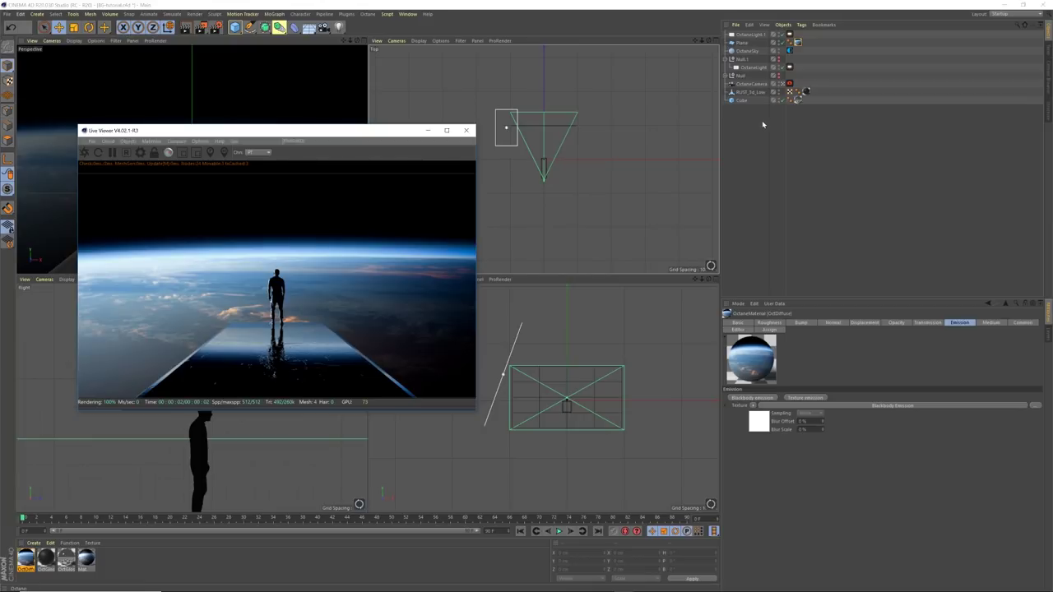
{"action": "left_click_drag", "start_coordinate": [379, 132], "coordinate": [387, 124]}
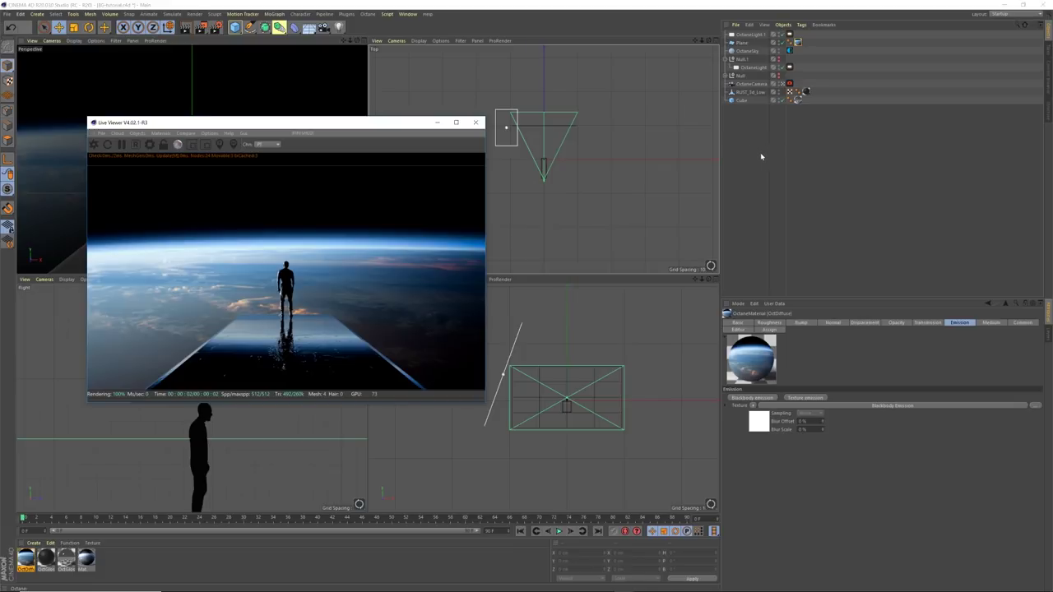
{"action": "left_click_drag", "start_coordinate": [381, 122], "coordinate": [388, 121]}
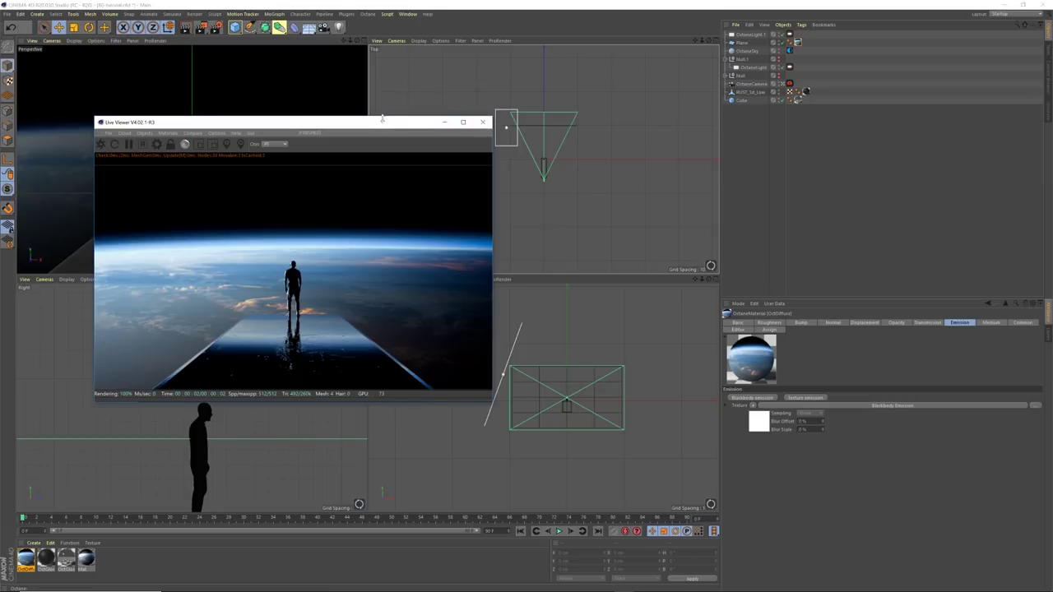
{"action": "left_click_drag", "start_coordinate": [386, 124], "coordinate": [405, 130]}
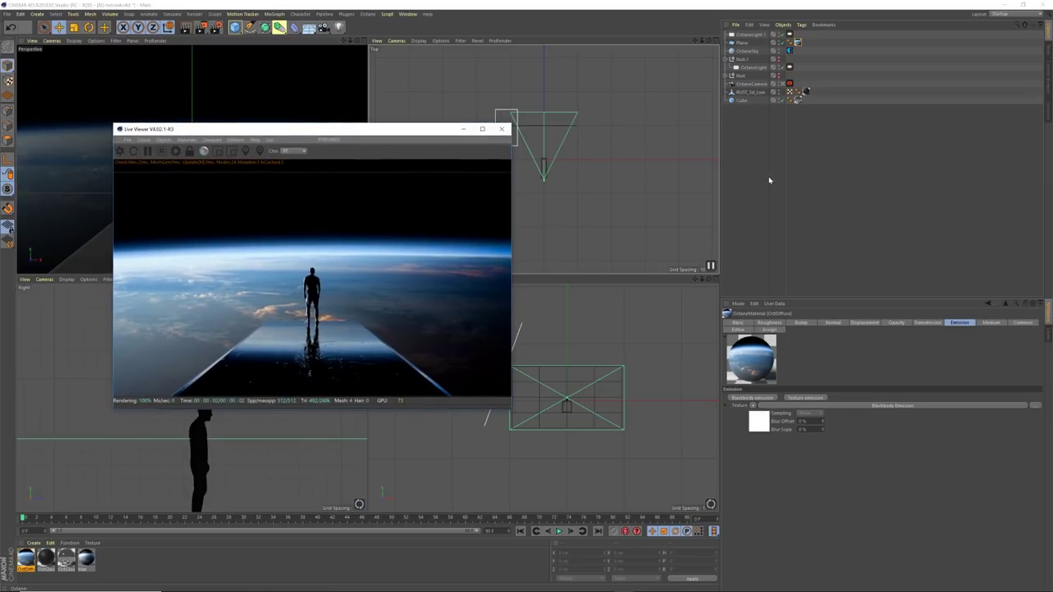